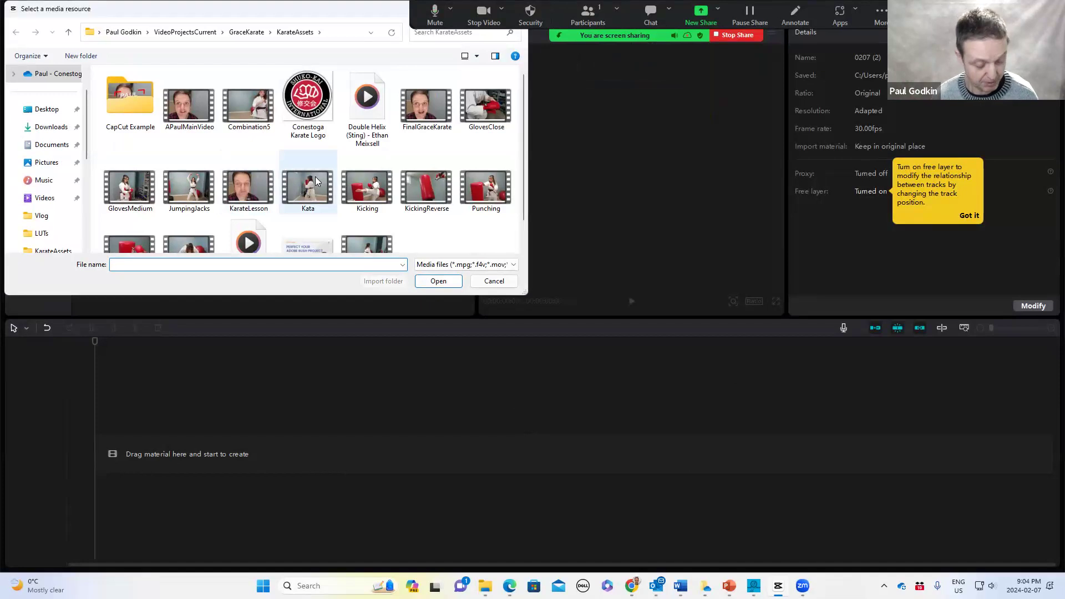
Import all the clips and the logo from the KarateAssets folder into the media library
{"action": "left_click", "coordinate": [191, 108]}
{"action": "left_click", "coordinate": [249, 108], "text": "ctrl"}
{"action": "left_click", "coordinate": [308, 106], "text": "ctrl"}
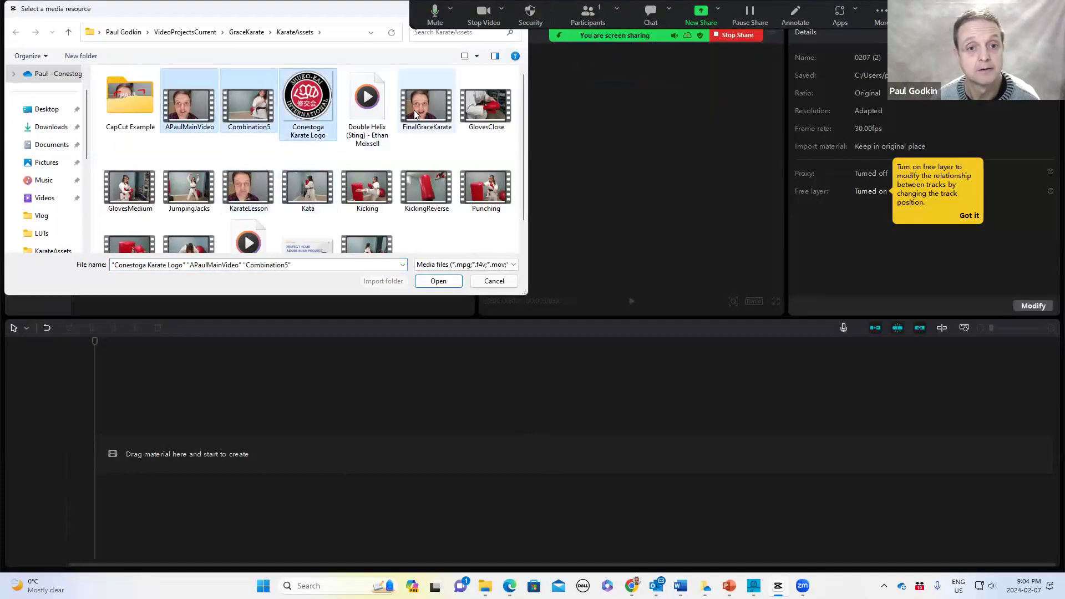
{"action": "left_click", "coordinate": [493, 113], "text": "ctrl"}
{"action": "left_click", "coordinate": [130, 187], "text": "ctrl"}
{"action": "left_click", "coordinate": [189, 187], "text": "ctrl"}
{"action": "left_click", "coordinate": [253, 183], "text": "ctrl"}
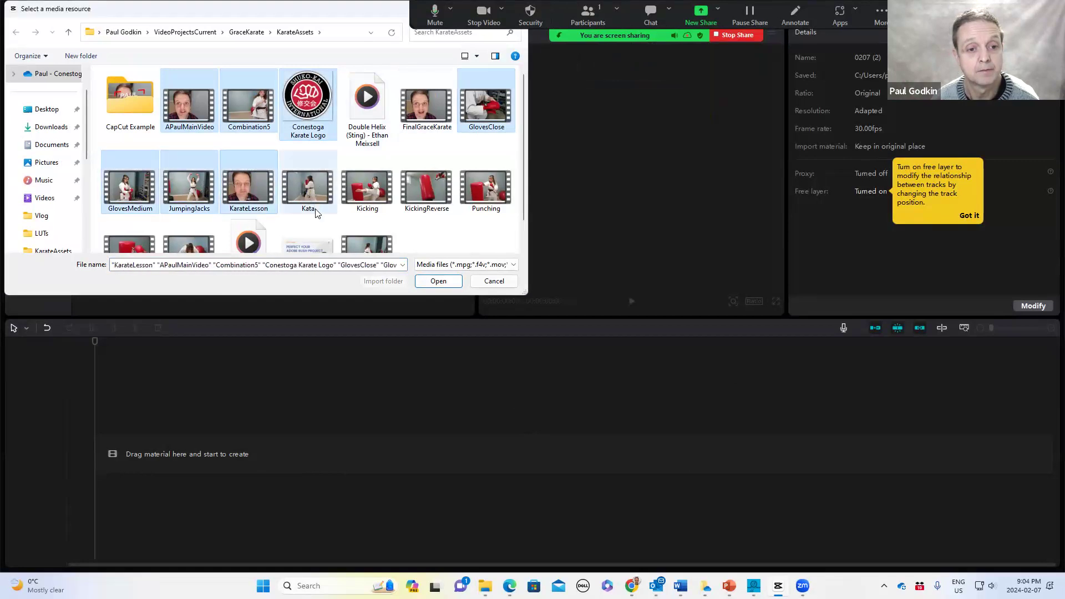
{"action": "left_click", "coordinate": [307, 191], "text": "ctrl"}
{"action": "left_click", "coordinate": [366, 189], "text": "ctrl"}
{"action": "left_click", "coordinate": [426, 188], "text": "ctrl"}
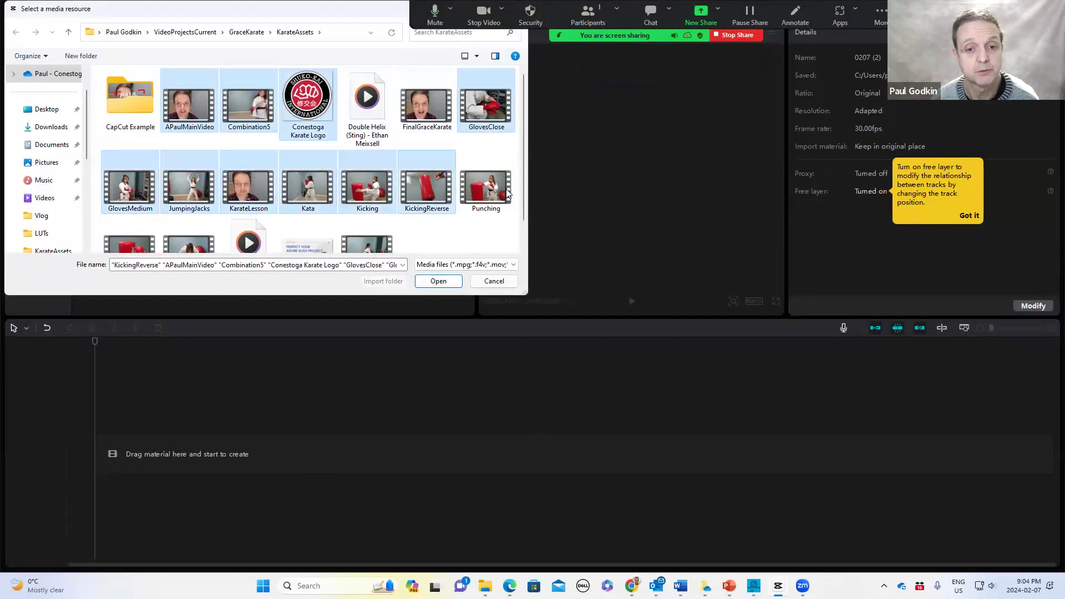
{"action": "left_click", "coordinate": [506, 191], "text": "ctrl"}
{"action": "scroll", "coordinate": [523, 199], "scroll_direction": "down", "scroll_amount": 2}
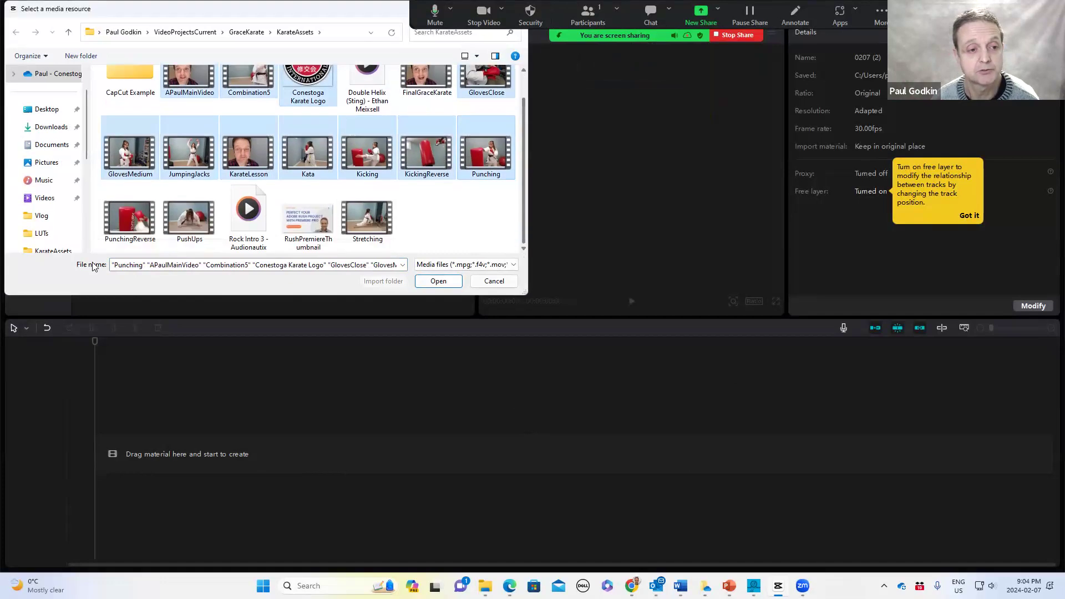
{"action": "left_click", "coordinate": [119, 224], "text": "ctrl"}
{"action": "left_click", "coordinate": [189, 217], "text": "ctrl"}
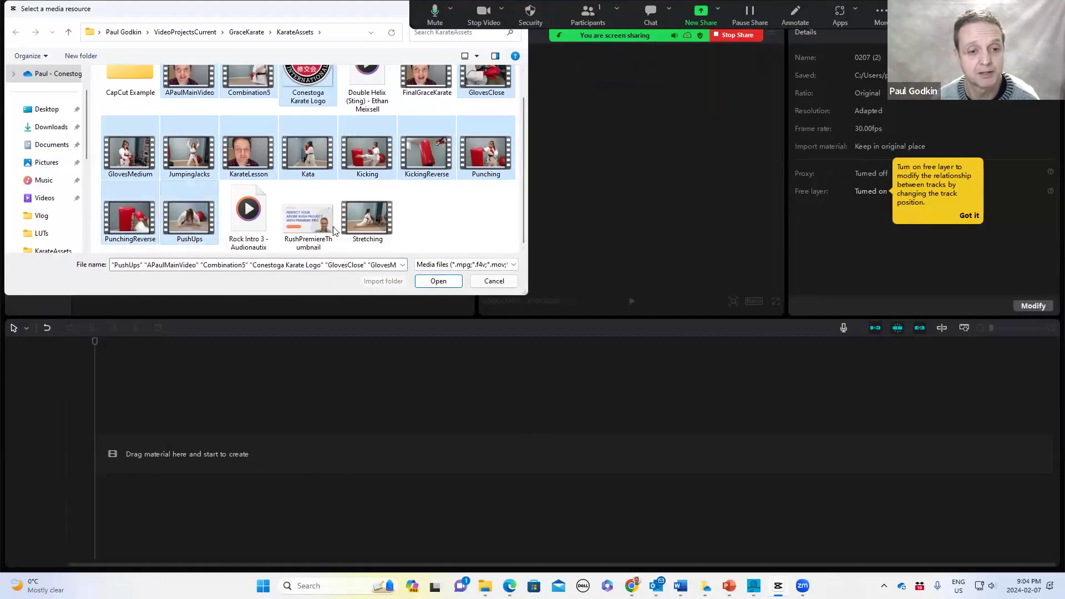
{"action": "left_click", "coordinate": [366, 221], "text": "ctrl"}
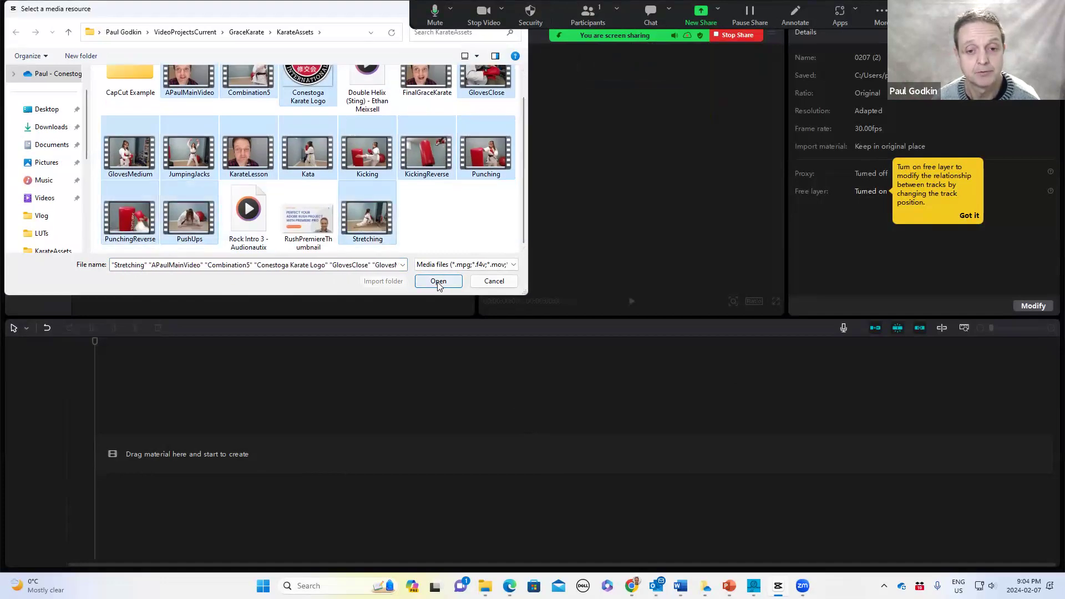
{"action": "left_click", "coordinate": [437, 282]}
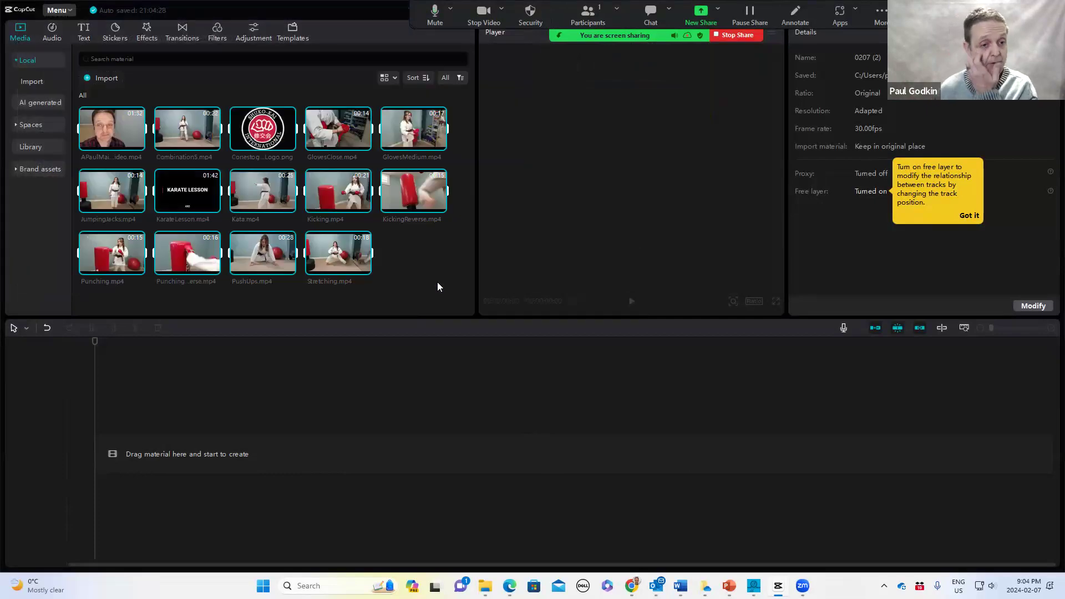
Delete the imported media from the library
{"action": "right_click", "coordinate": [189, 191]}
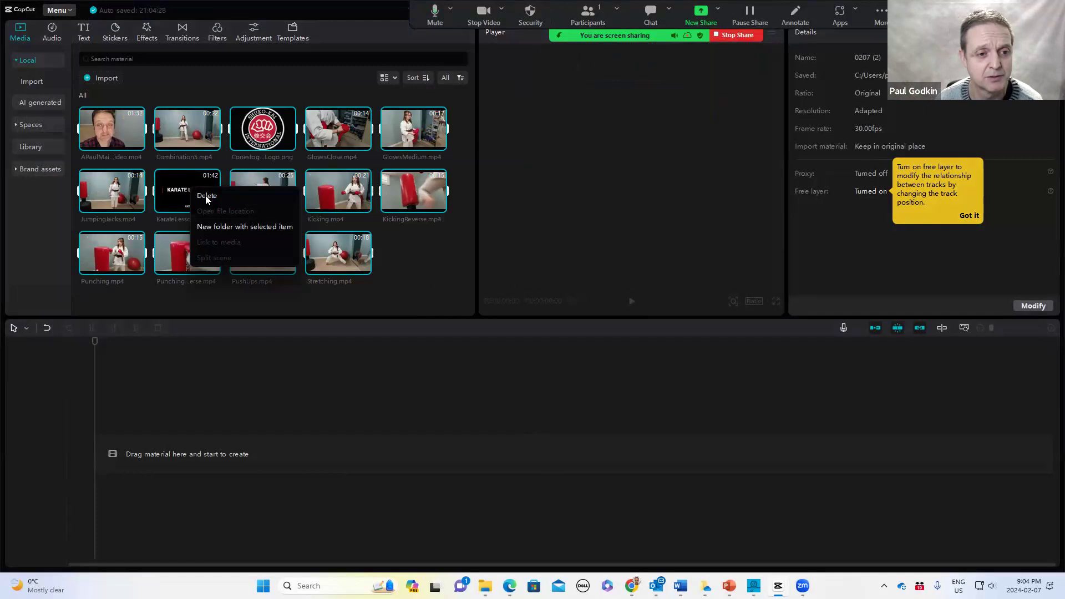
{"action": "left_click", "coordinate": [207, 196]}
Reopen the import dialog and select the karate exercise clips in the lower rows, leaving out KarateLesson
{"action": "left_click", "coordinate": [258, 184]}
{"action": "scroll", "coordinate": [384, 223], "scroll_direction": "down", "scroll_amount": 1}
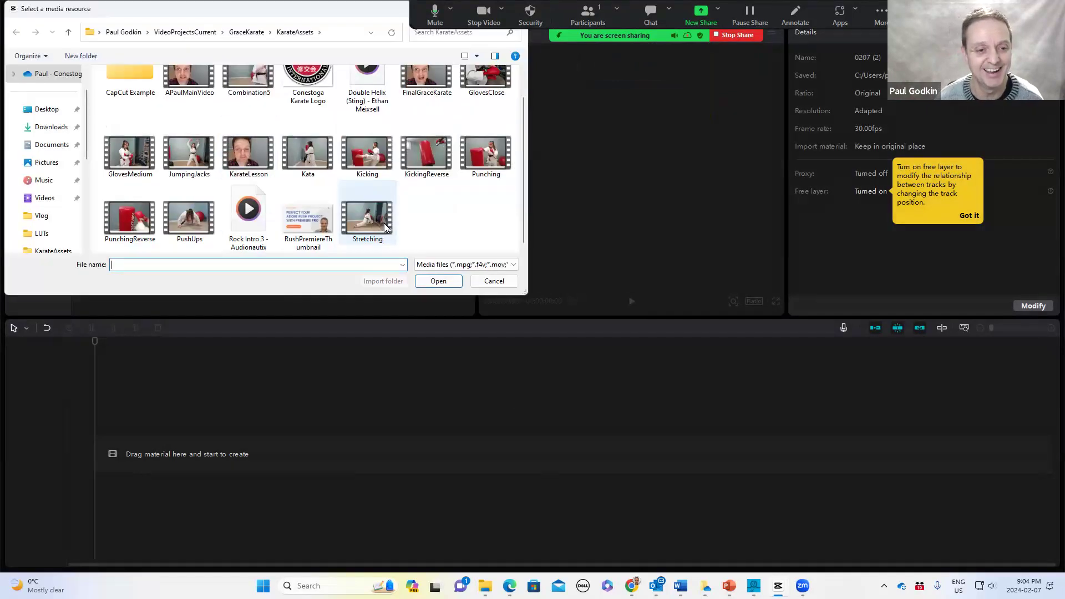
{"action": "left_click", "coordinate": [368, 218]}
{"action": "left_click", "coordinate": [189, 217], "text": "ctrl"}
{"action": "left_click", "coordinate": [130, 216], "text": "ctrl"}
{"action": "left_click", "coordinate": [129, 152], "text": "ctrl"}
{"action": "left_click", "coordinate": [189, 153], "text": "ctrl"}
{"action": "left_click", "coordinate": [308, 153], "text": "ctrl"}
{"action": "left_click", "coordinate": [366, 155], "text": "ctrl"}
{"action": "left_click", "coordinate": [426, 153], "text": "ctrl"}
{"action": "left_click", "coordinate": [485, 153], "text": "ctrl"}
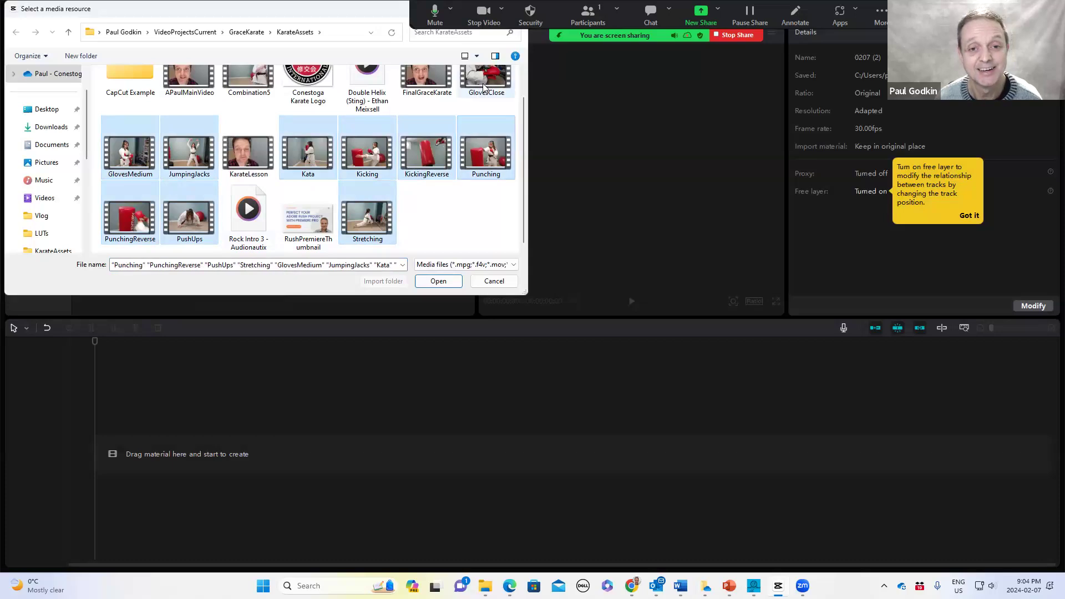
Add Conestoga Karate Logo, Combination5 and APaulMainVideo to the selection and import the files
{"action": "scroll", "coordinate": [393, 85], "scroll_direction": "up", "scroll_amount": 1}
{"action": "left_click", "coordinate": [308, 100], "text": "ctrl"}
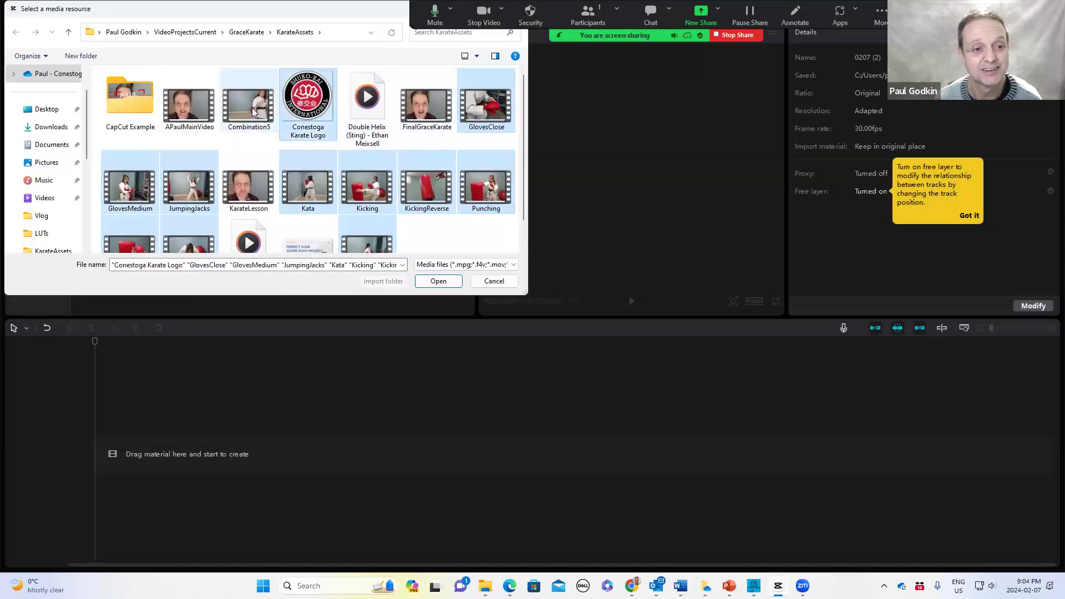
{"action": "left_click", "coordinate": [250, 107], "text": "ctrl"}
{"action": "left_click", "coordinate": [195, 115], "text": "ctrl"}
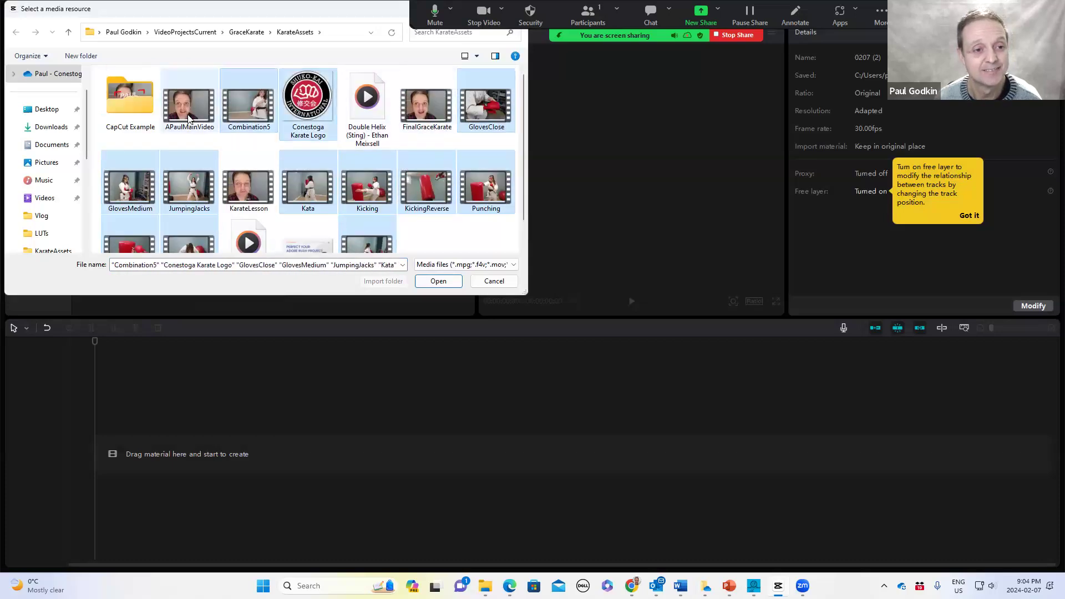
{"action": "left_click", "coordinate": [454, 282]}
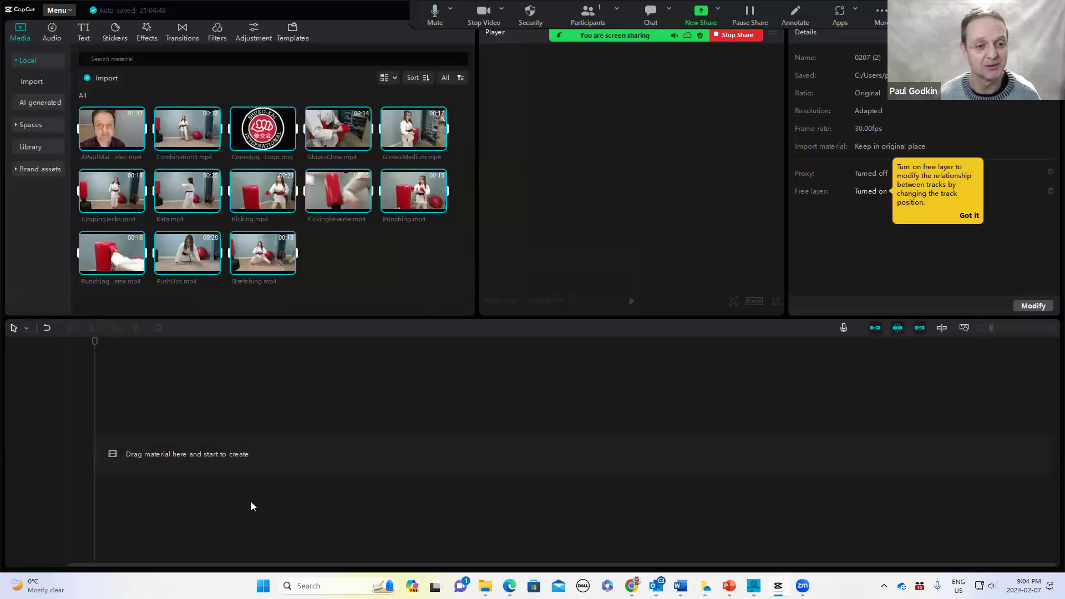
Preview APaulMainVideo and add it to the start of the timeline
{"action": "left_click", "coordinate": [112, 132]}
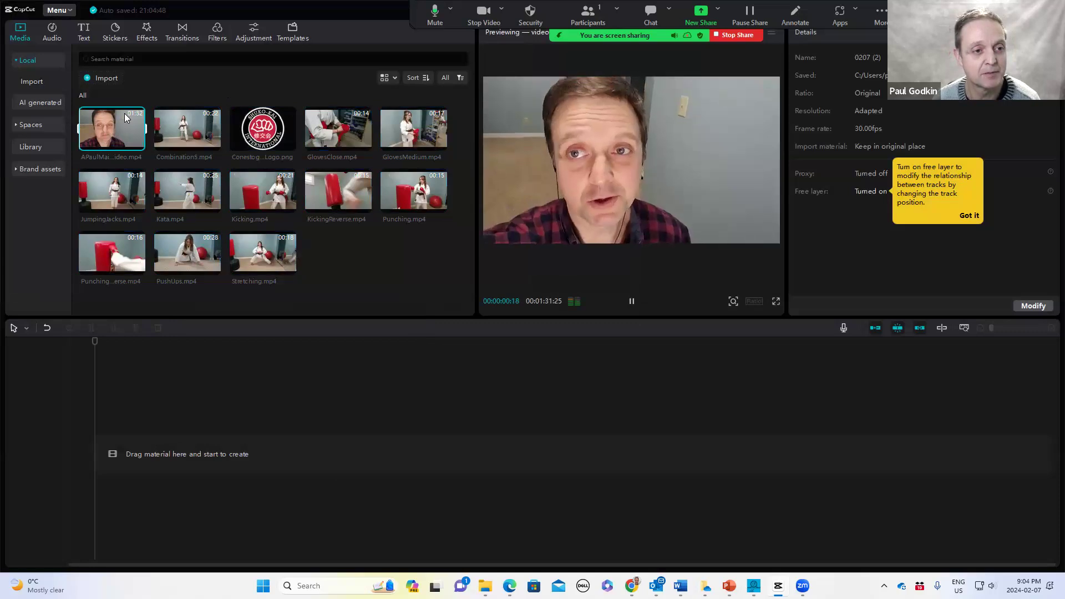
{"action": "left_click", "coordinate": [633, 302]}
{"action": "left_click_drag", "start_coordinate": [147, 353], "coordinate": [95, 454]}
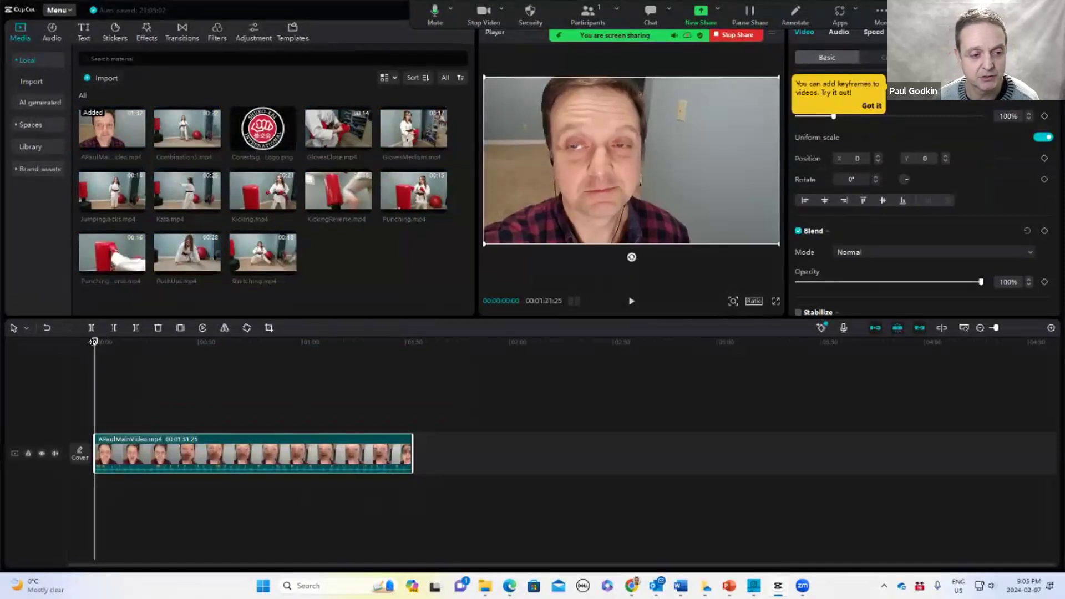
Open the clip's cover editor and start a new cover design
{"action": "left_click", "coordinate": [79, 456]}
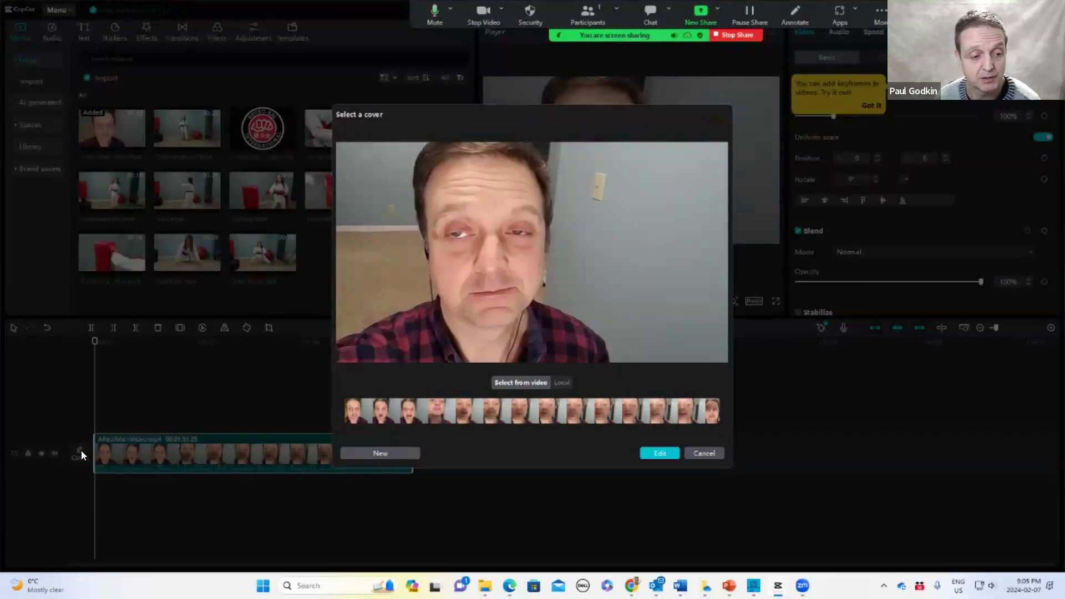
{"action": "left_click", "coordinate": [380, 454]}
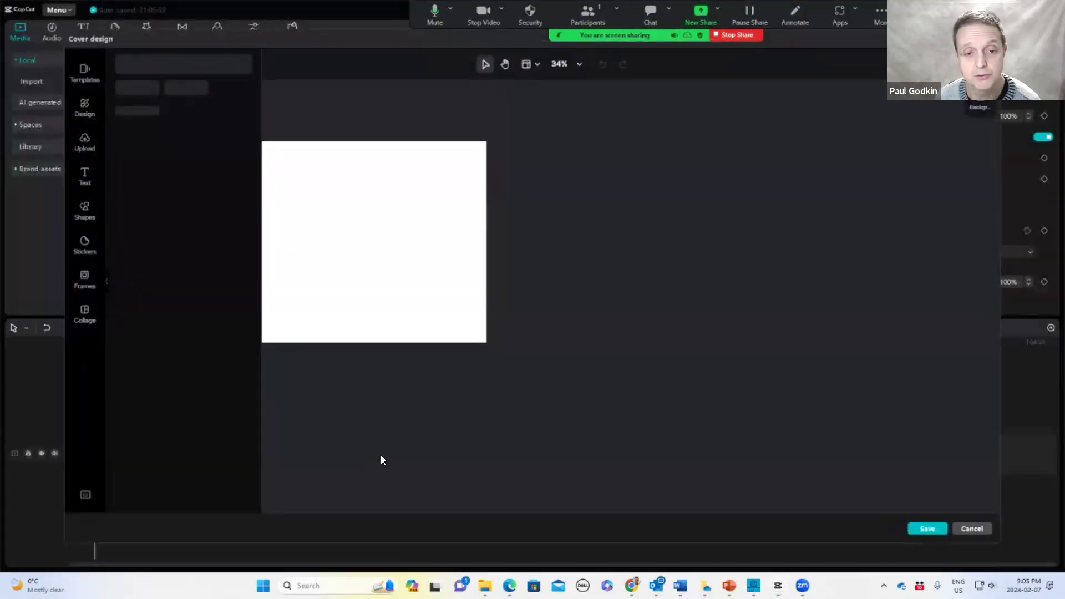
{"action": "left_click", "coordinate": [85, 143]}
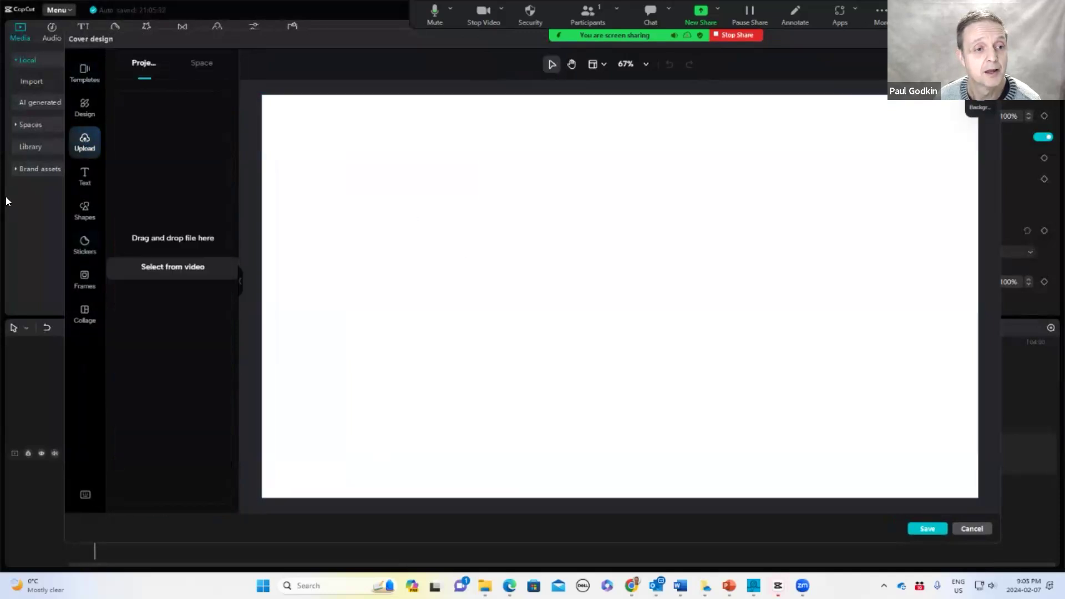
{"action": "mouse_move", "coordinate": [485, 586]}
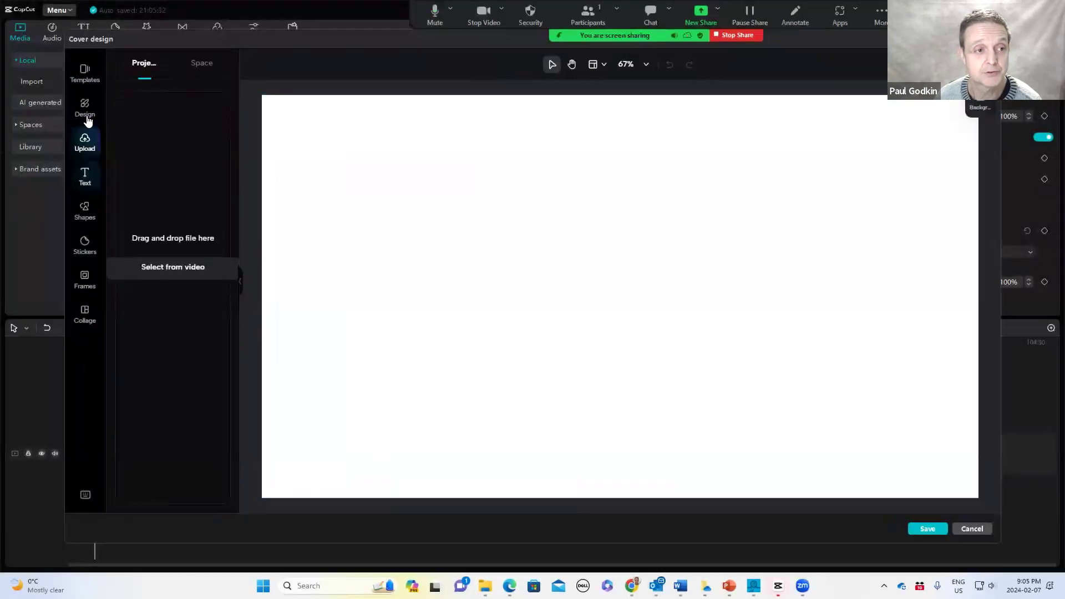
Apply the 'Learn with Dr. Dylan' video cover template to the canvas
{"action": "left_click", "coordinate": [85, 71]}
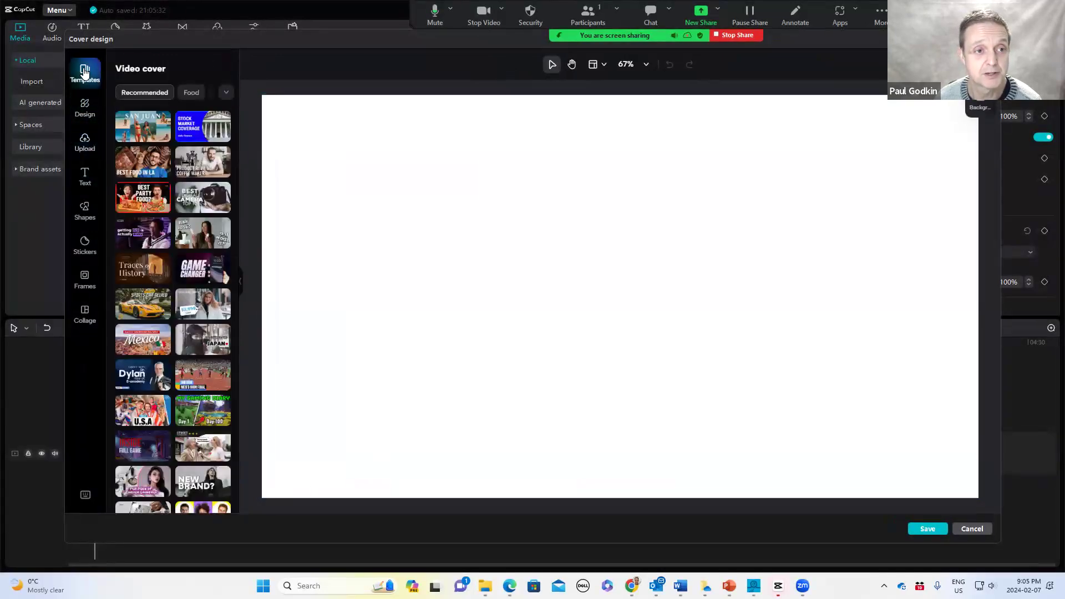
{"action": "left_click", "coordinate": [133, 378]}
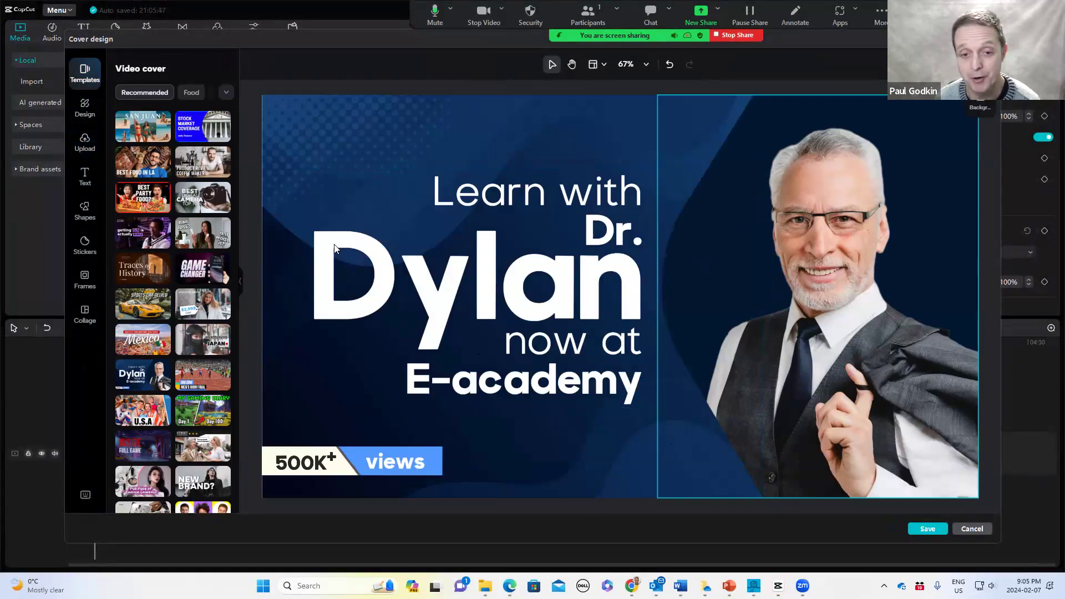
Upload the CapCutTest-Cover image from File Explorer into the cover design's uploads
{"action": "left_click", "coordinate": [84, 143]}
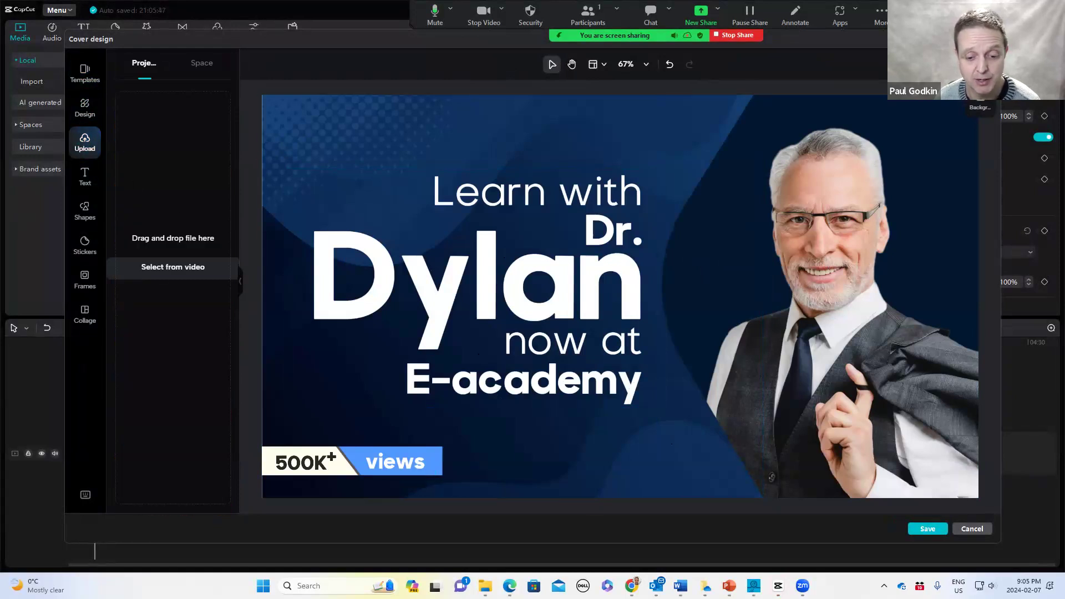
{"action": "mouse_move", "coordinate": [486, 586]}
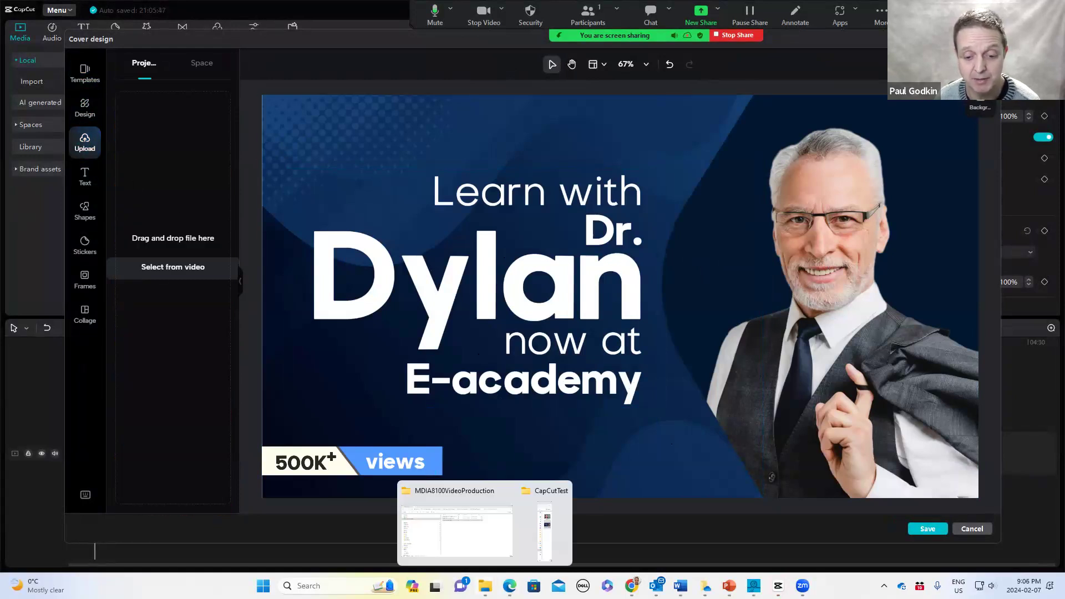
{"action": "left_click", "coordinate": [544, 553]}
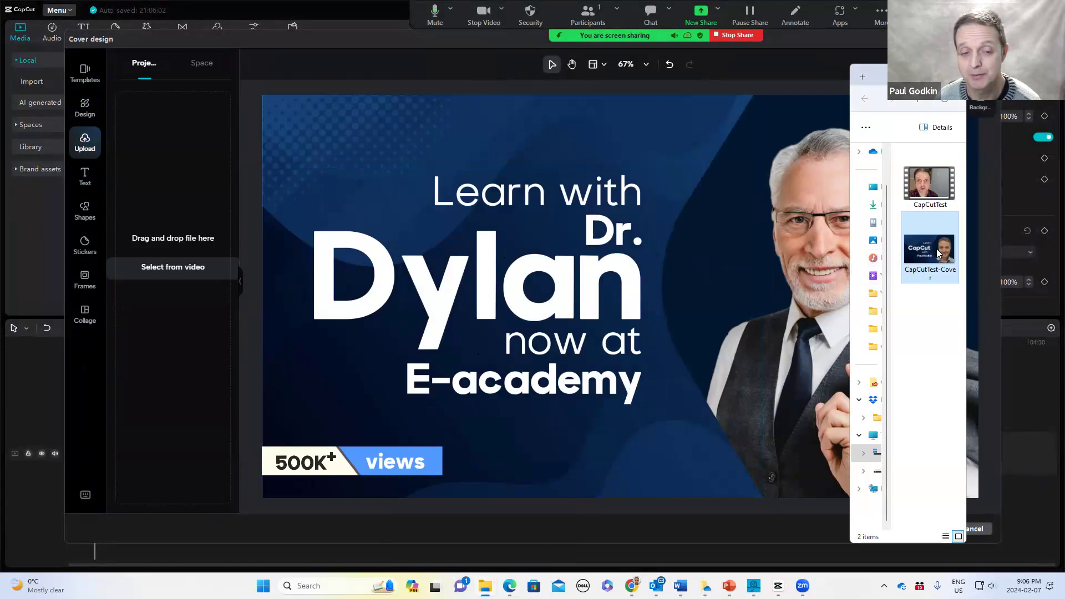
{"action": "left_click_drag", "start_coordinate": [938, 253], "coordinate": [189, 214]}
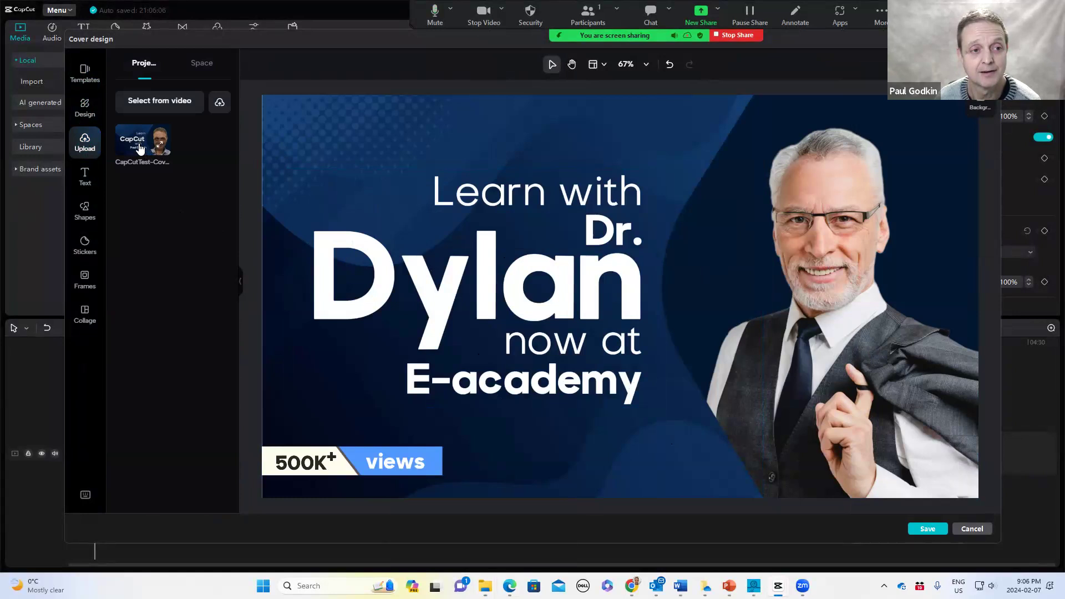
Try placing the uploaded cover image over the template, then undo the placement
{"action": "left_click", "coordinate": [140, 147]}
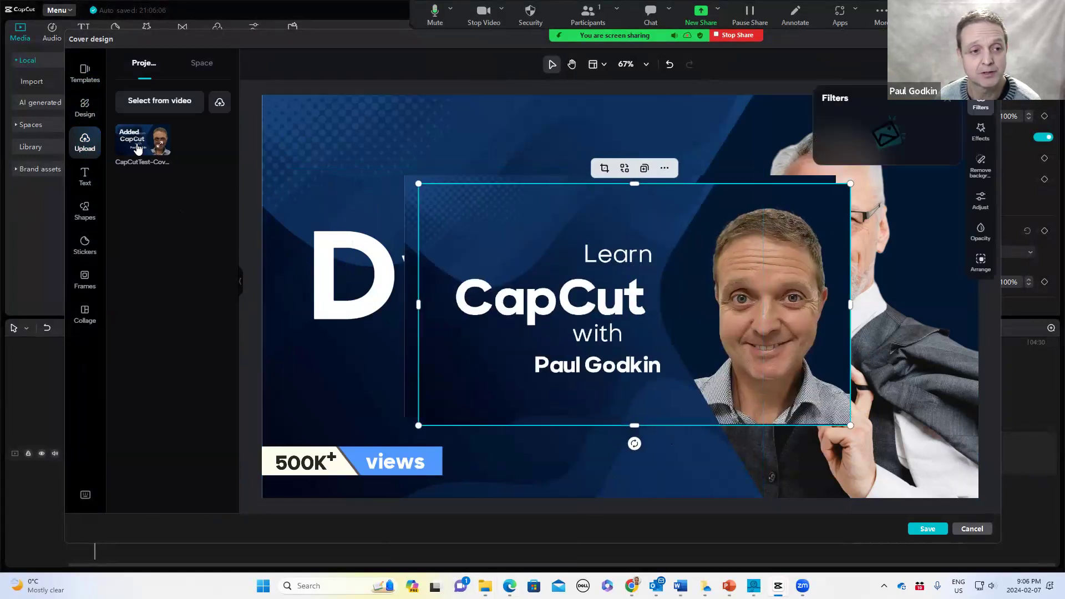
{"action": "left_click_drag", "start_coordinate": [578, 208], "coordinate": [574, 208]}
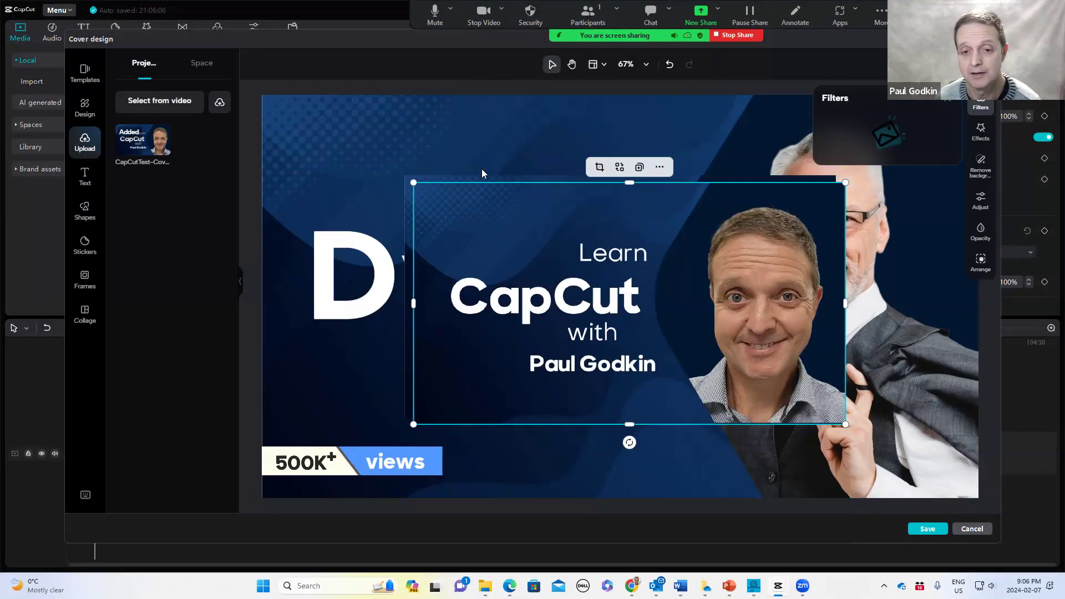
{"action": "left_click", "coordinate": [468, 140]}
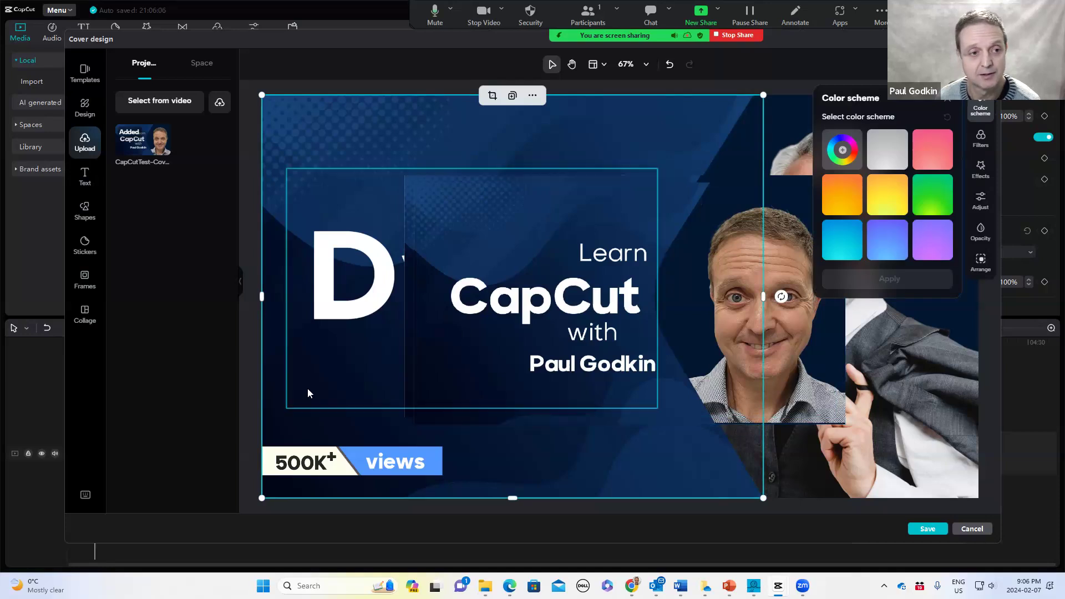
{"action": "left_click", "coordinate": [310, 373]}
{"action": "left_click", "coordinate": [327, 141]}
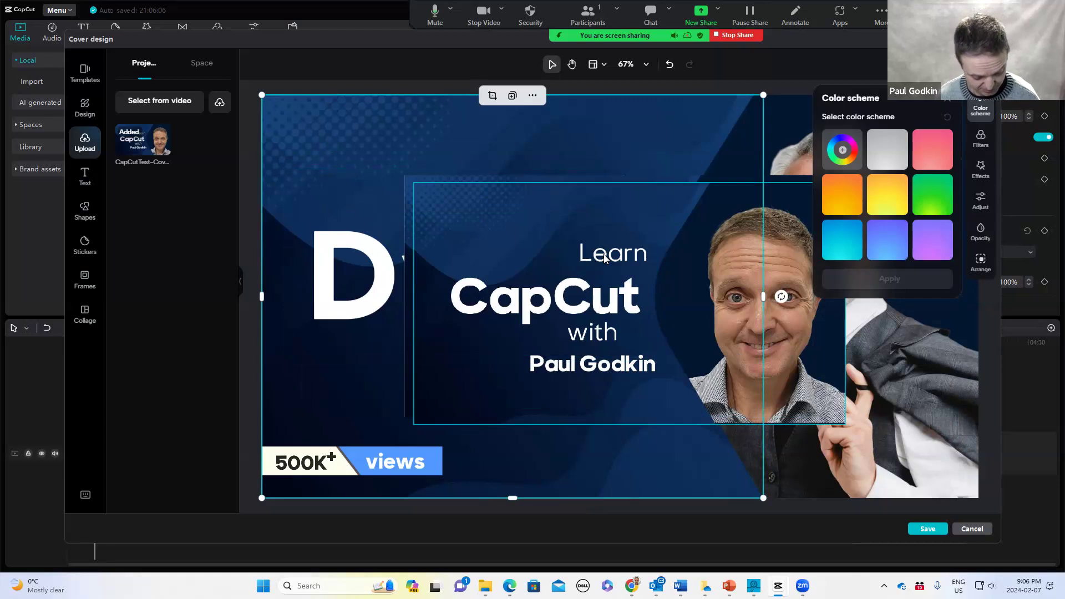
{"action": "key", "text": "ctrl+z"}
{"action": "key", "text": "ctrl+z"}
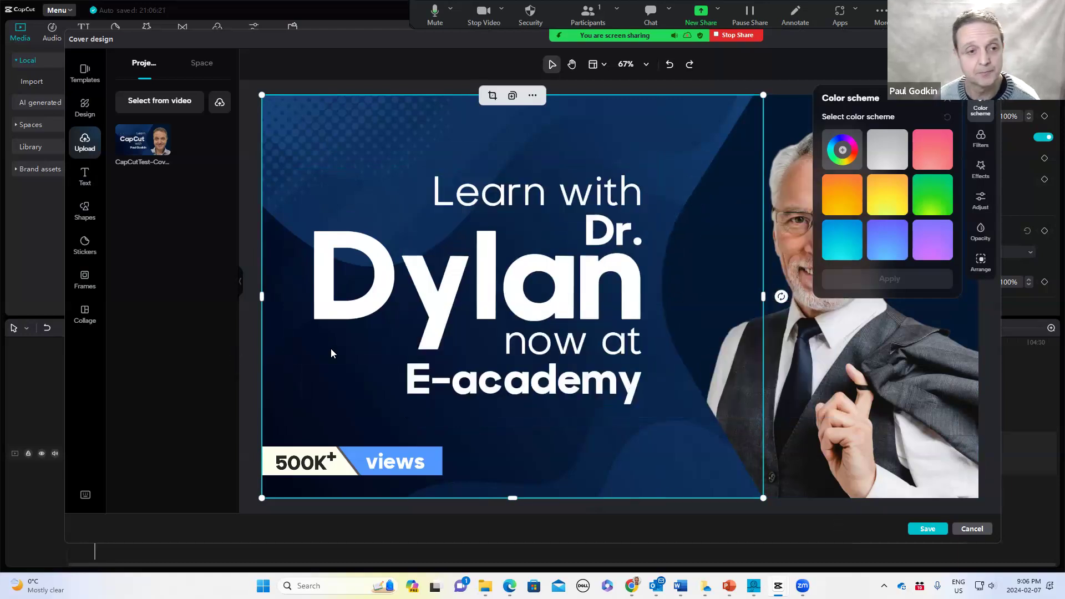
Undo the applied template to return to a blank canvas
{"action": "left_click", "coordinate": [465, 308]}
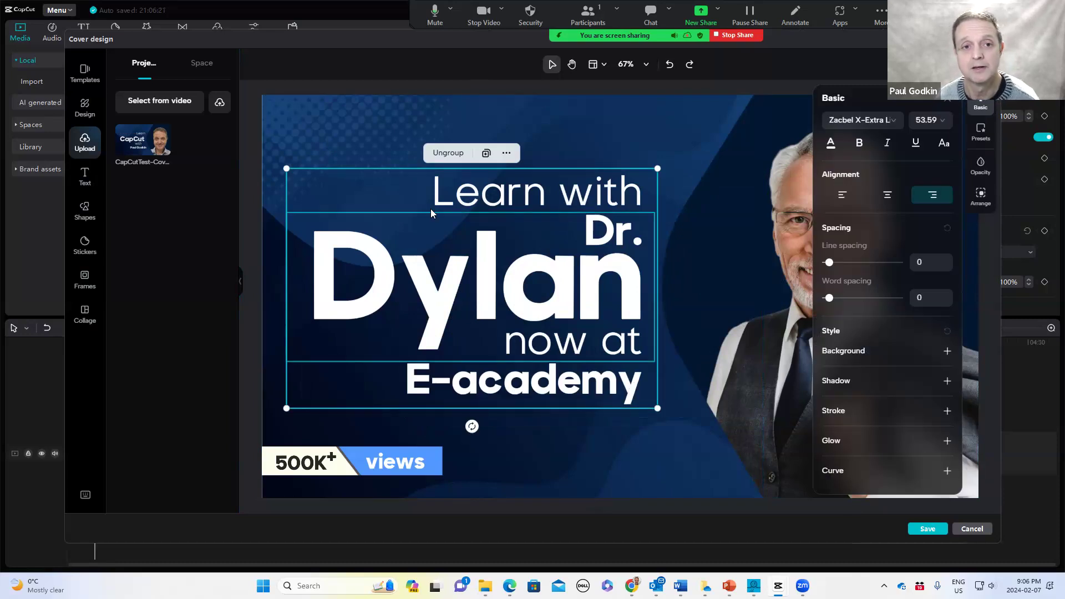
{"action": "left_click", "coordinate": [345, 125]}
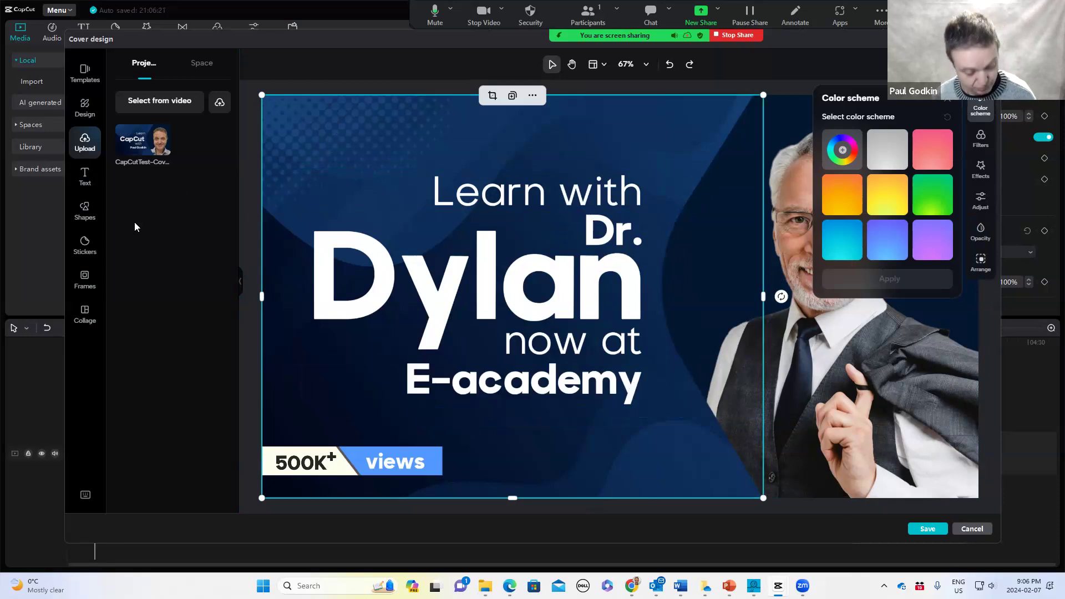
{"action": "key", "text": "ctrl+z"}
Place the uploaded CapCutTest-Cover image on the blank canvas and enlarge it to the canvas's top-left corner
{"action": "left_click_drag", "start_coordinate": [131, 138], "coordinate": [477, 242]}
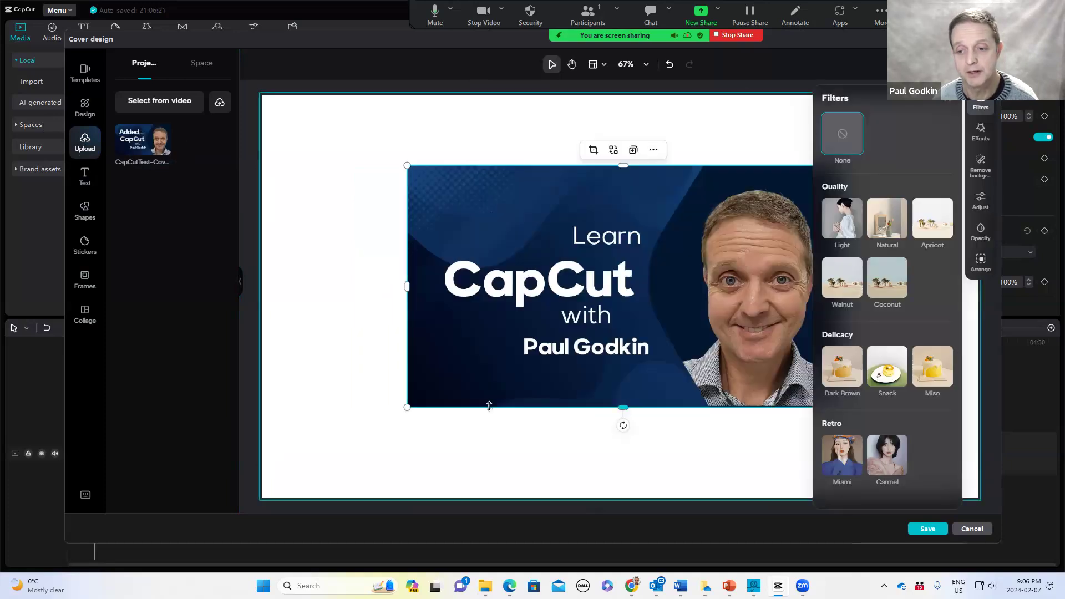
{"action": "left_click", "coordinate": [948, 100]}
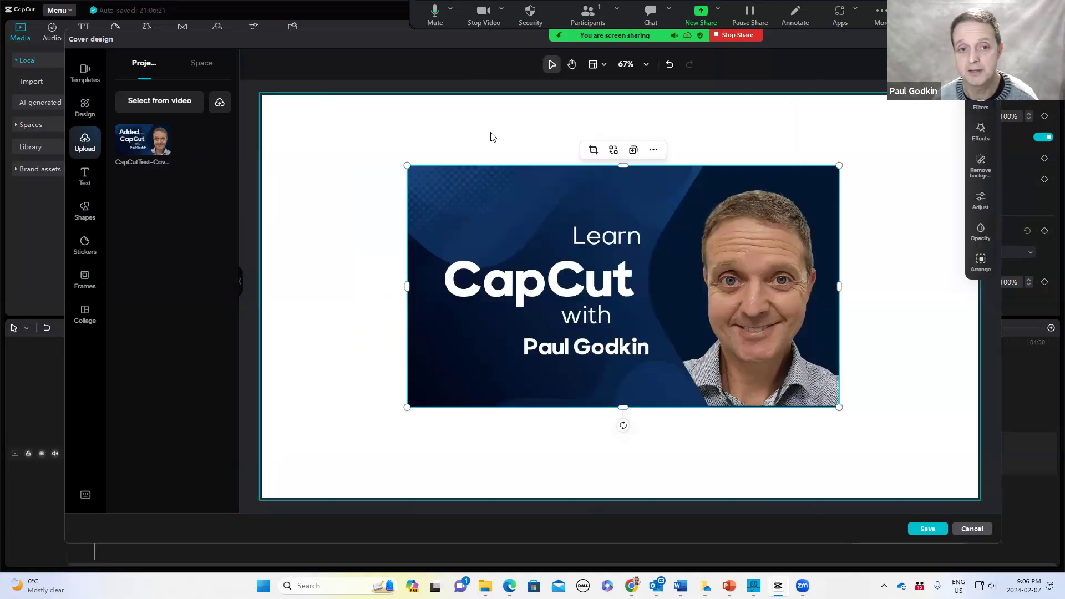
{"action": "left_click_drag", "start_coordinate": [400, 164], "coordinate": [282, 96]}
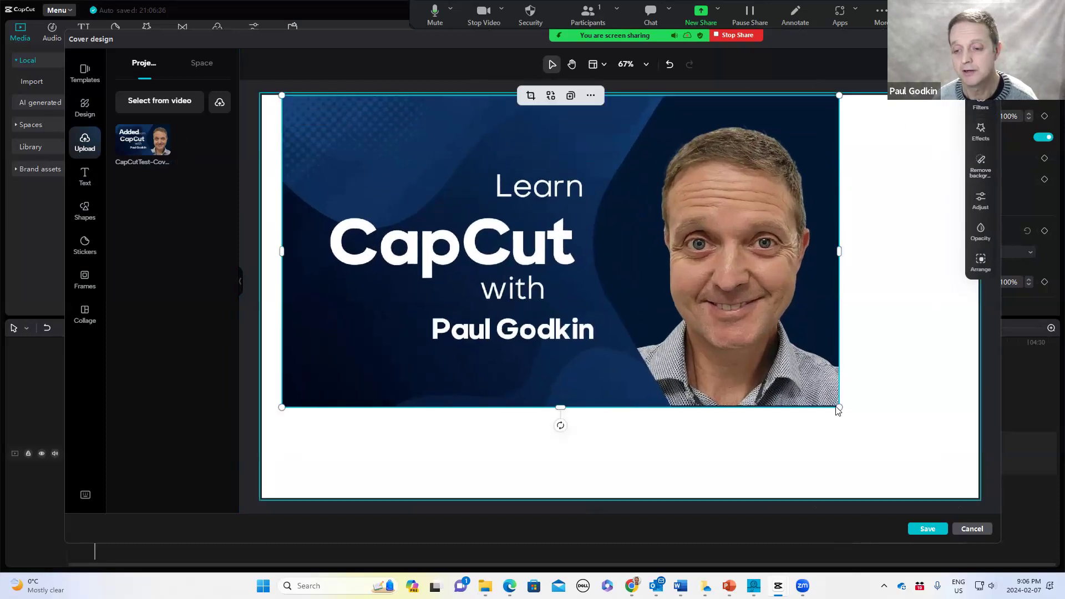
Stretch the uploaded cover image to fill the whole canvas, about 1920 × 1079, and save the cover design
{"action": "left_click_drag", "start_coordinate": [839, 408], "coordinate": [799, 447]}
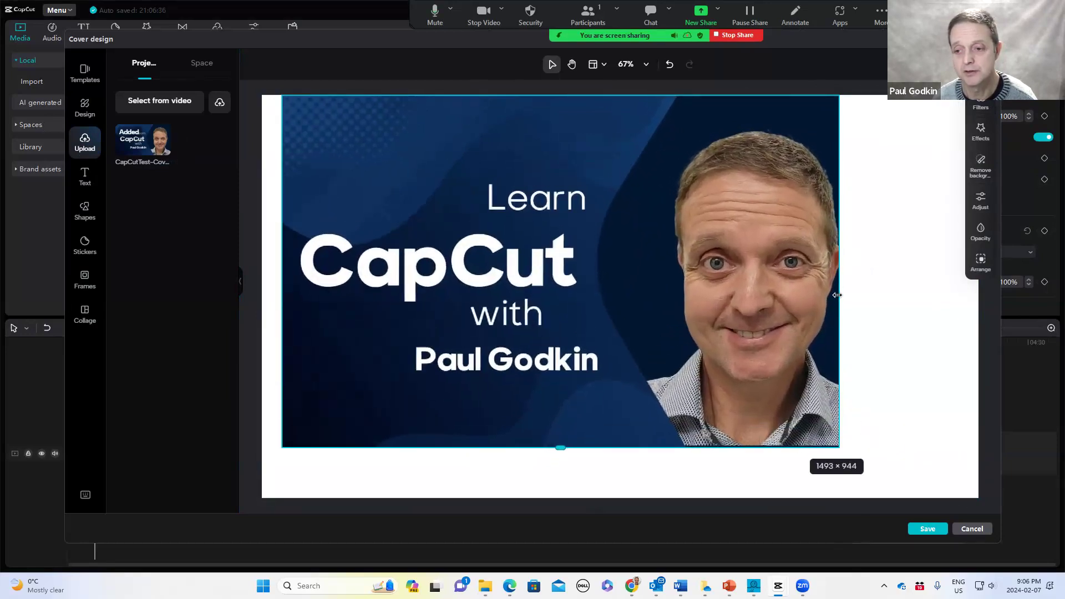
{"action": "left_click_drag", "start_coordinate": [836, 275], "coordinate": [987, 302]}
{"action": "left_click_drag", "start_coordinate": [628, 448], "coordinate": [630, 499]}
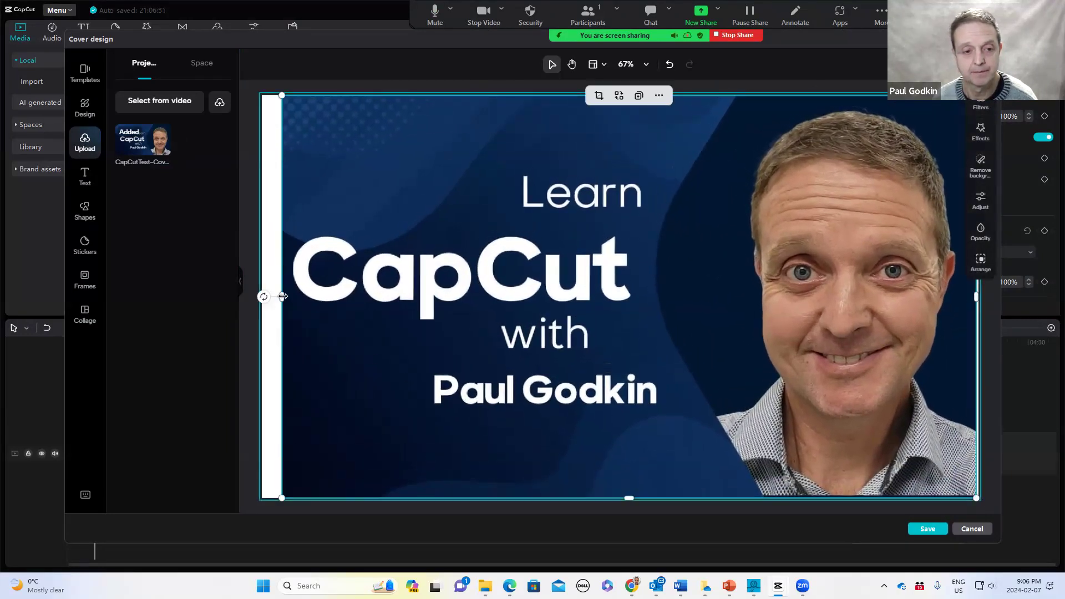
{"action": "left_click_drag", "start_coordinate": [265, 297], "coordinate": [261, 297]}
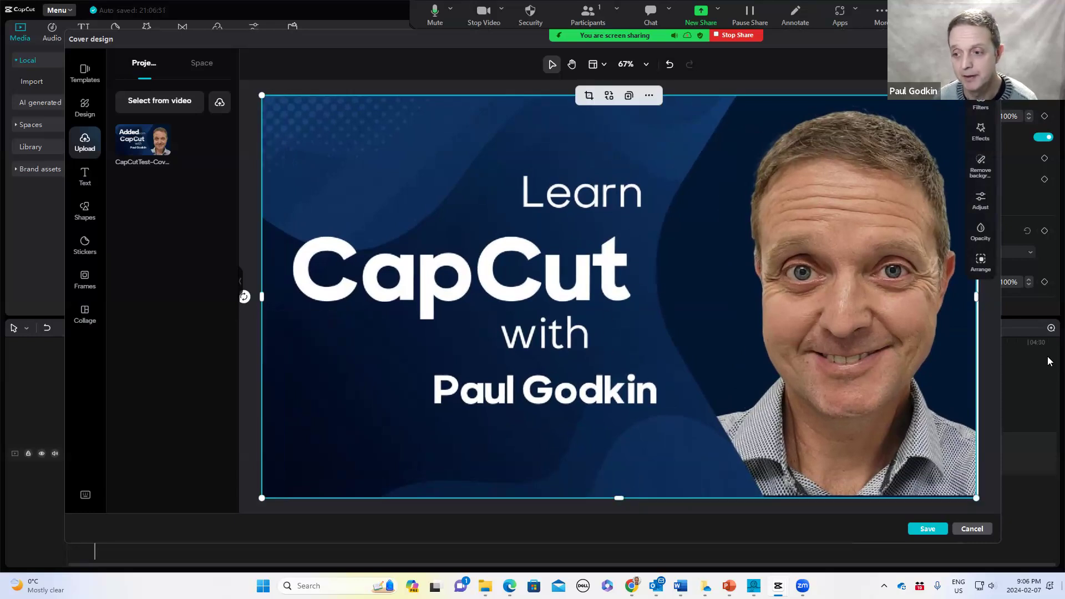
{"action": "left_click_drag", "start_coordinate": [975, 294], "coordinate": [979, 294]}
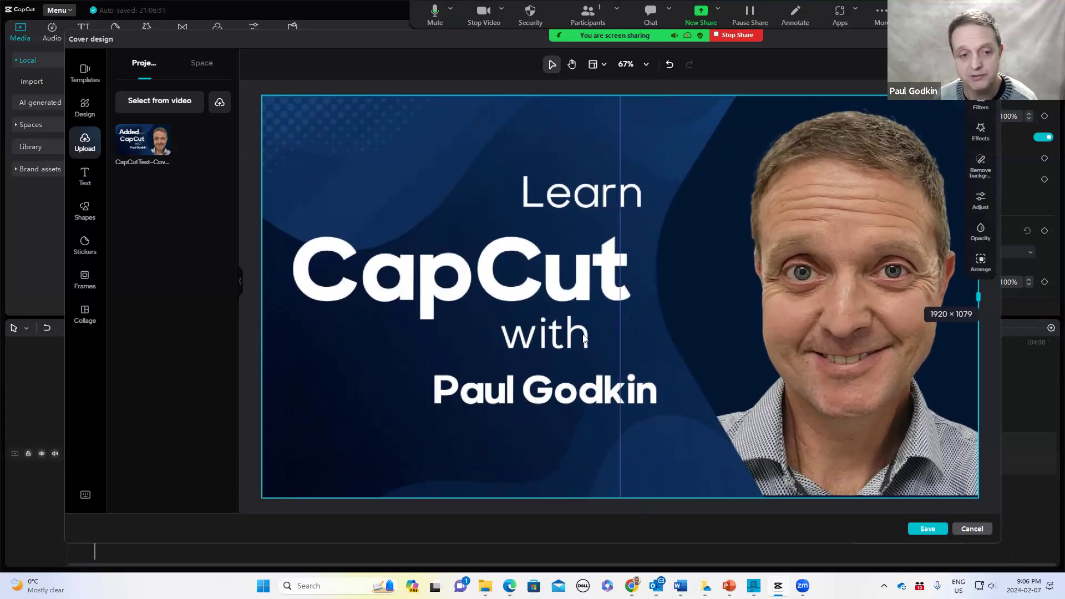
{"action": "mouse_move", "coordinate": [259, 297]}
{"action": "left_mouse_down"}
{"action": "mouse_move", "coordinate": [250, 297]}
{"action": "mouse_move", "coordinate": [262, 297]}
{"action": "left_mouse_up"}
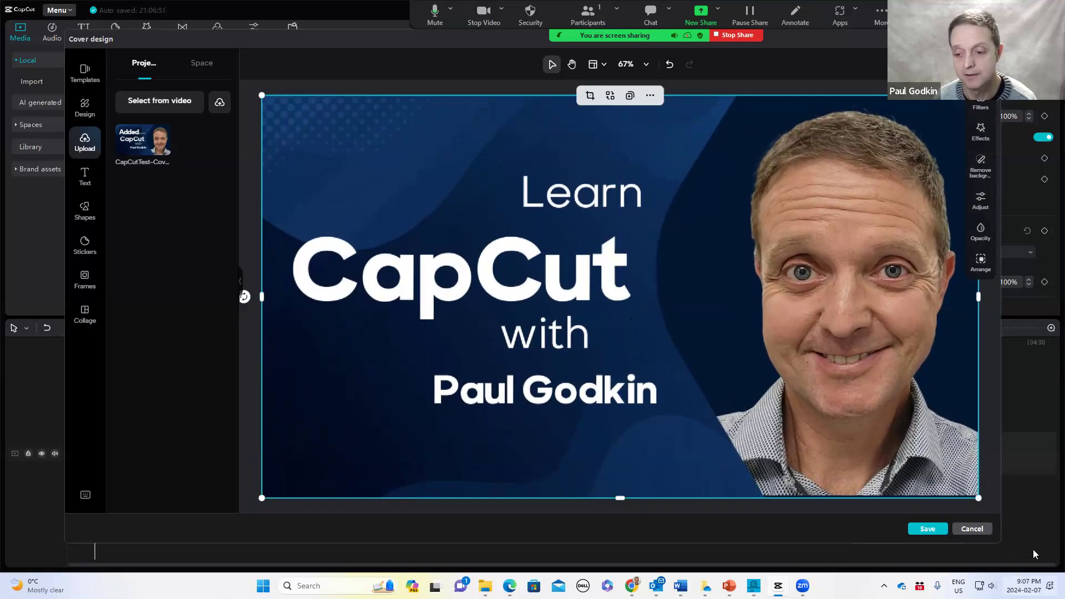
{"action": "left_click", "coordinate": [931, 529]}
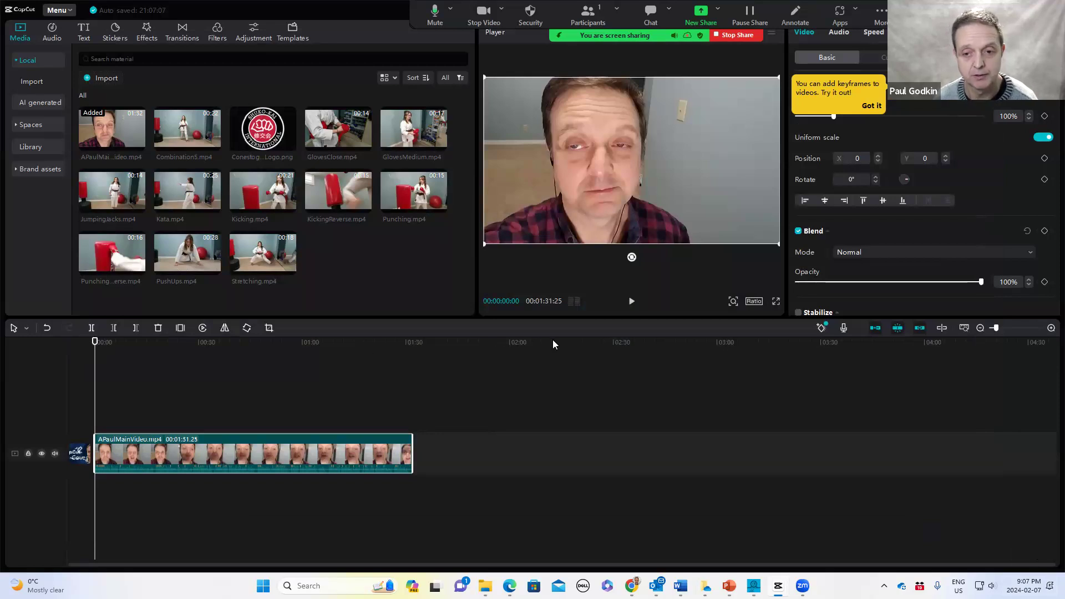
Add the JumpingJacks.mp4 clip to a track above the main video at about the 17-second mark
{"action": "key", "text": "space"}
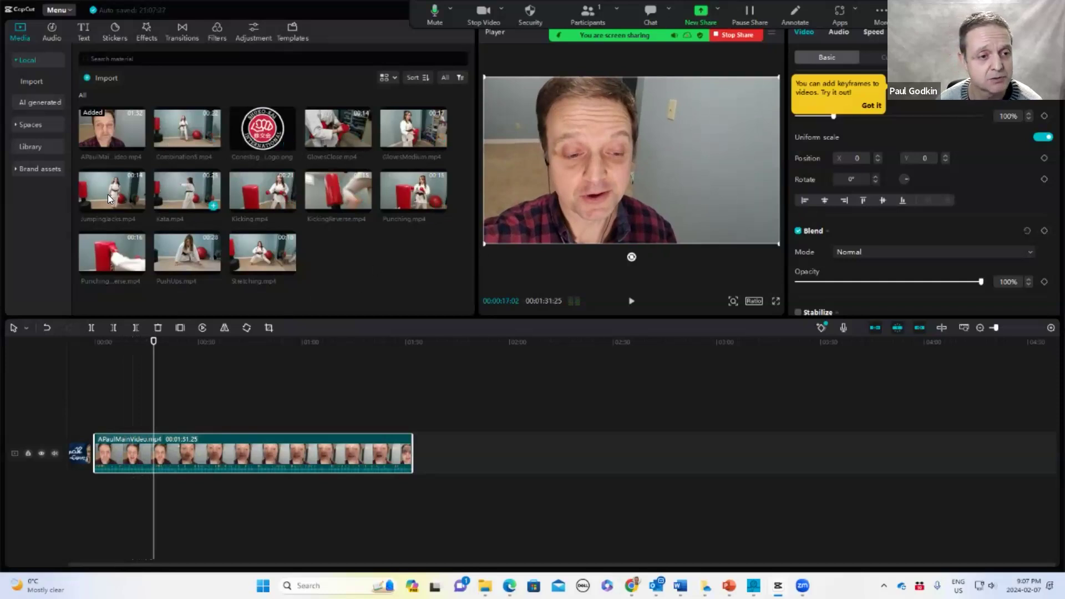
{"action": "left_click_drag", "start_coordinate": [156, 342], "coordinate": [154, 412]}
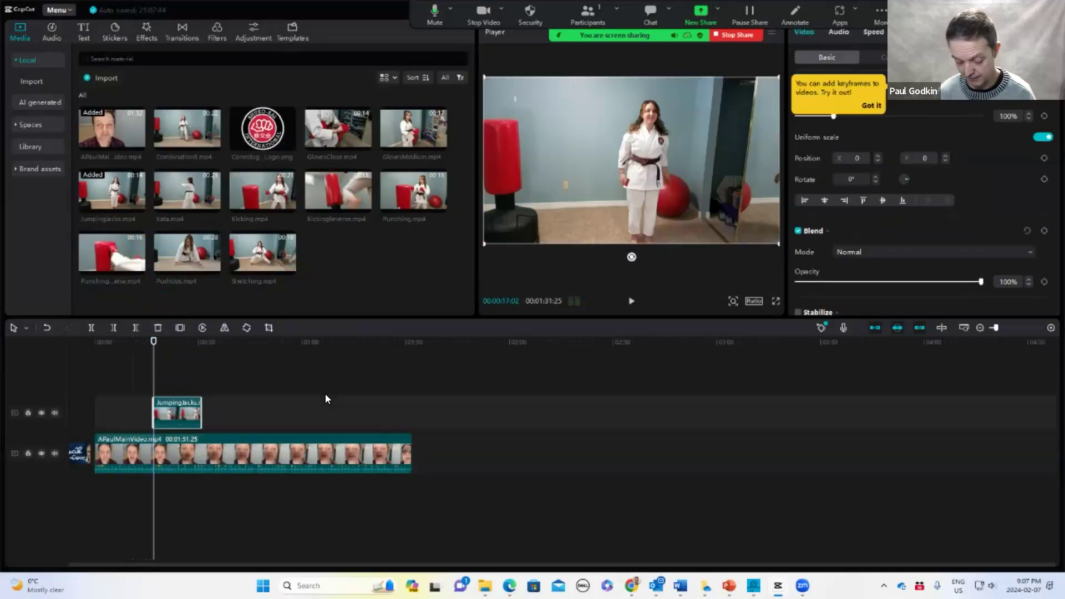
Zoom into the timeline and trim the start of the JumpingJacks clip
{"action": "left_click", "coordinate": [1048, 332]}
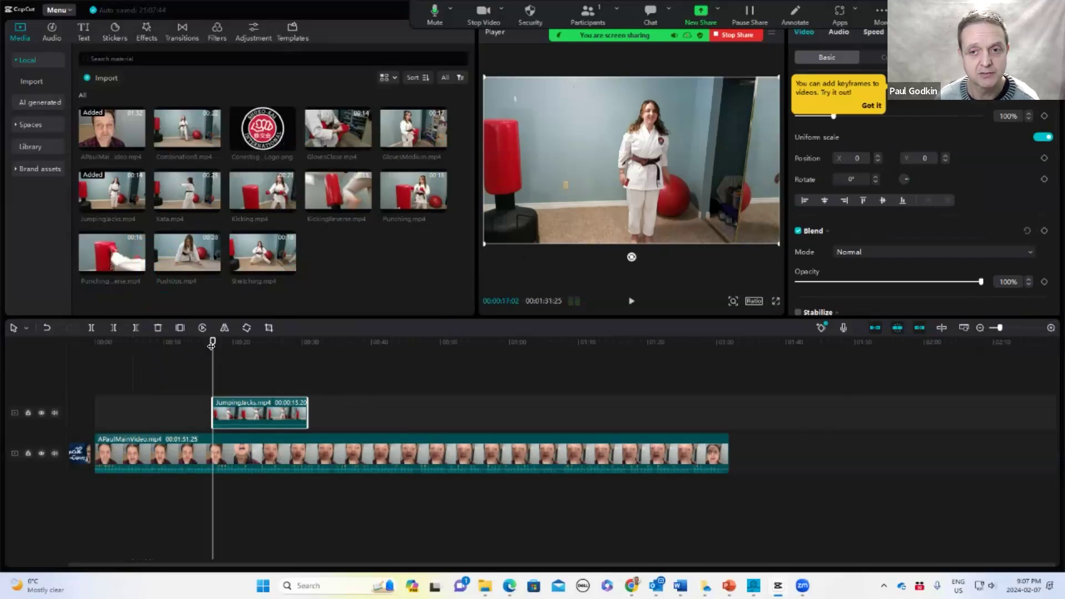
{"action": "left_click_drag", "start_coordinate": [214, 341], "coordinate": [227, 342]}
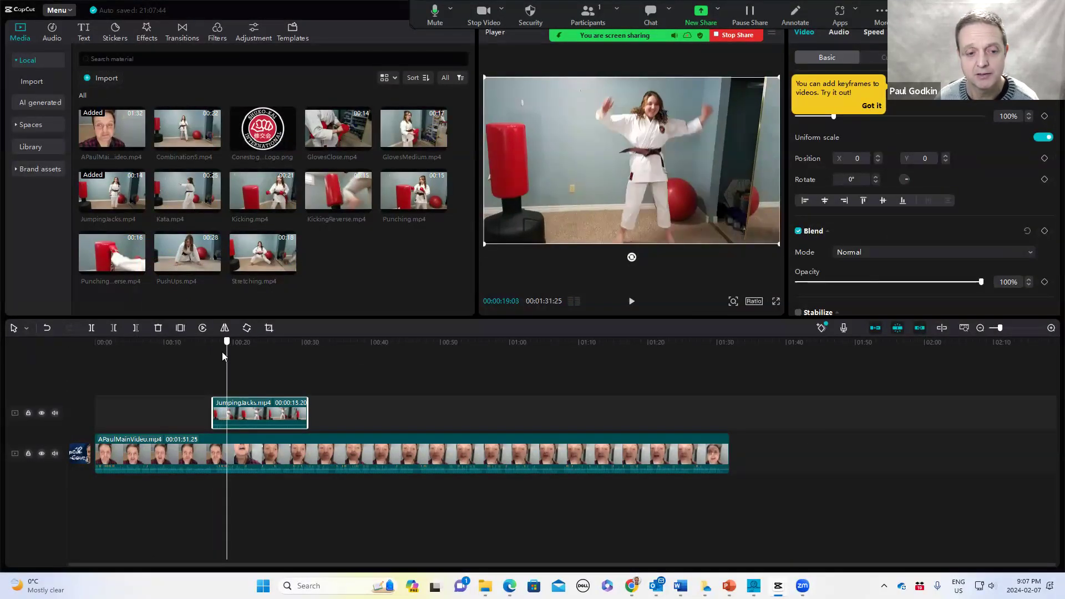
{"action": "left_click_drag", "start_coordinate": [210, 408], "coordinate": [242, 413]}
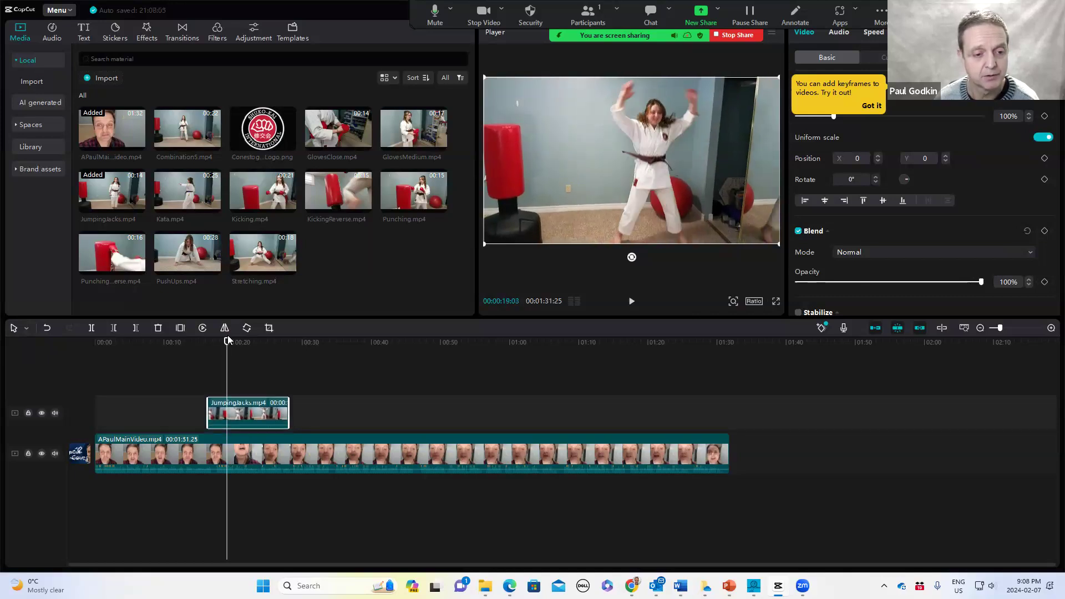
{"action": "left_click_drag", "start_coordinate": [227, 342], "coordinate": [200, 355]}
Preview the JumpingJacks clip and trim its end back to about the 24-second mark
{"action": "key", "text": "space"}
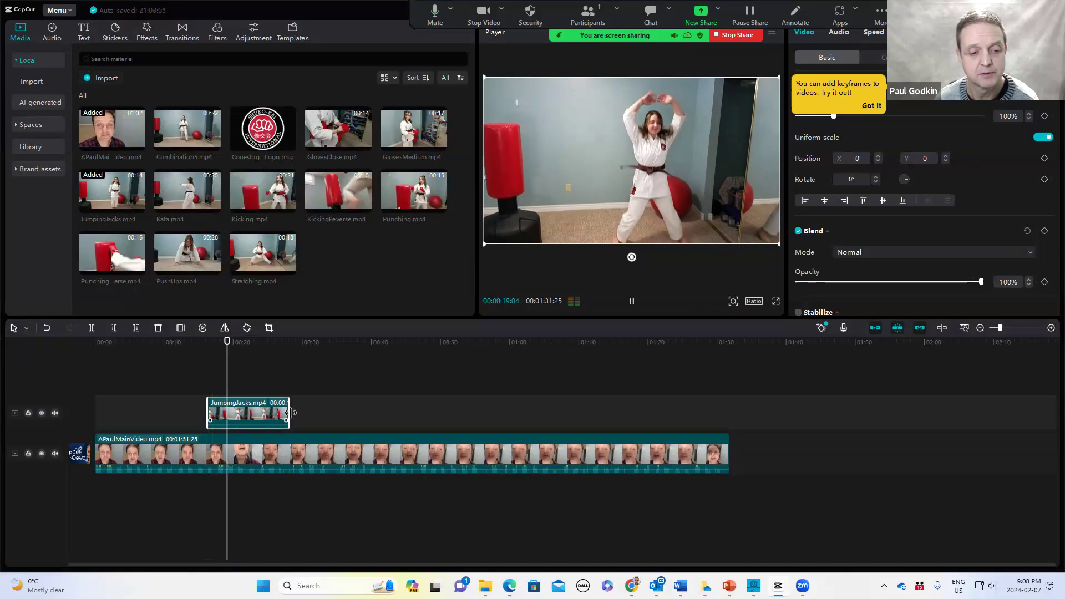
{"action": "key", "text": "space"}
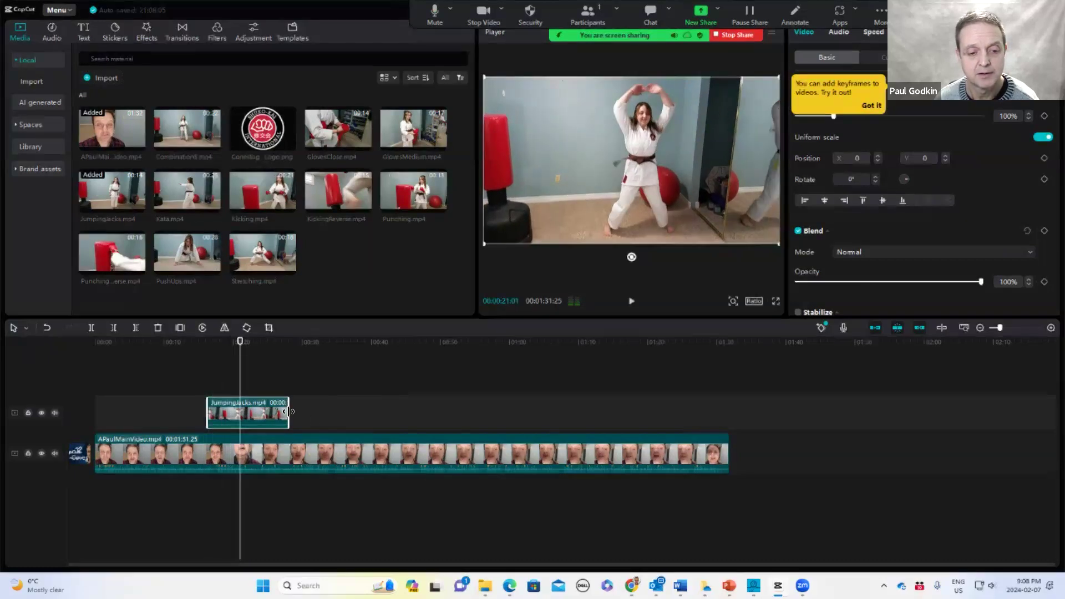
{"action": "key", "text": "space"}
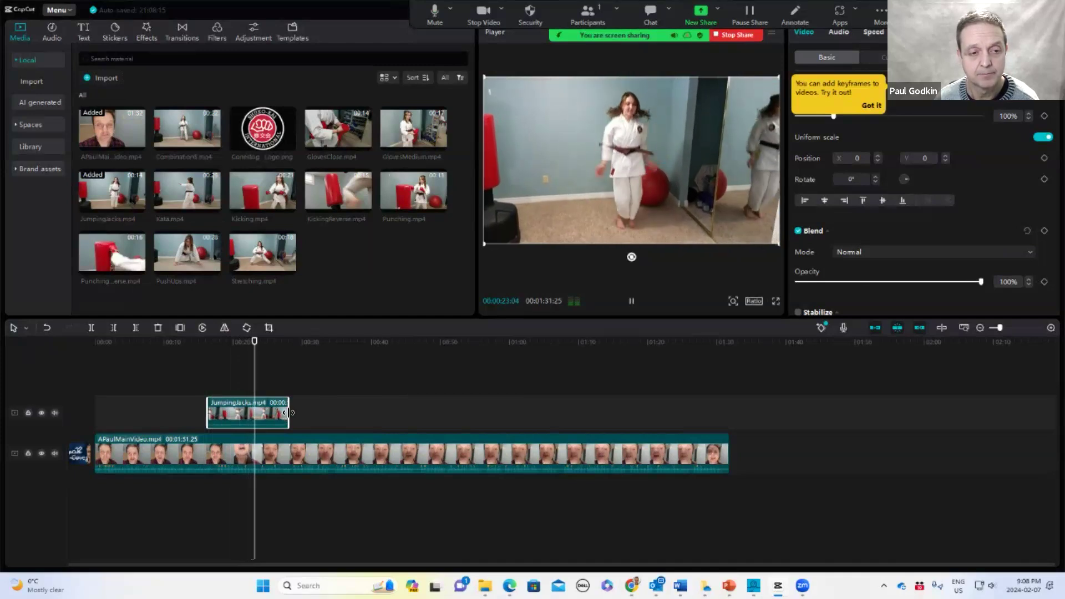
{"action": "left_click_drag", "start_coordinate": [286, 411], "coordinate": [261, 415]}
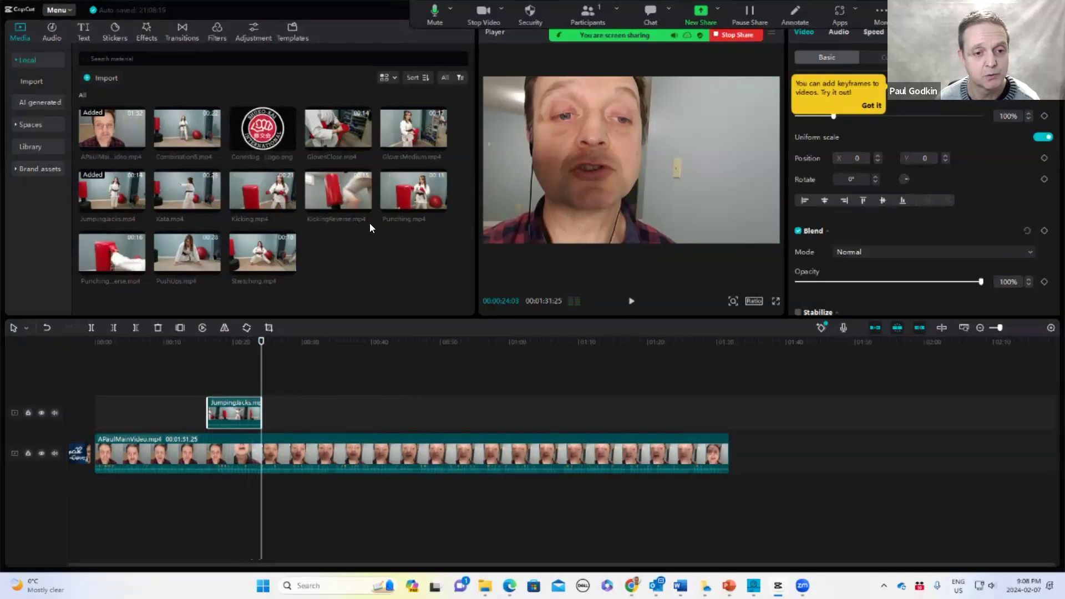
Place the Stretching.mp4 clip directly after the JumpingJacks clip on the upper track and preview the cut
{"action": "left_click_drag", "start_coordinate": [258, 252], "coordinate": [262, 413]}
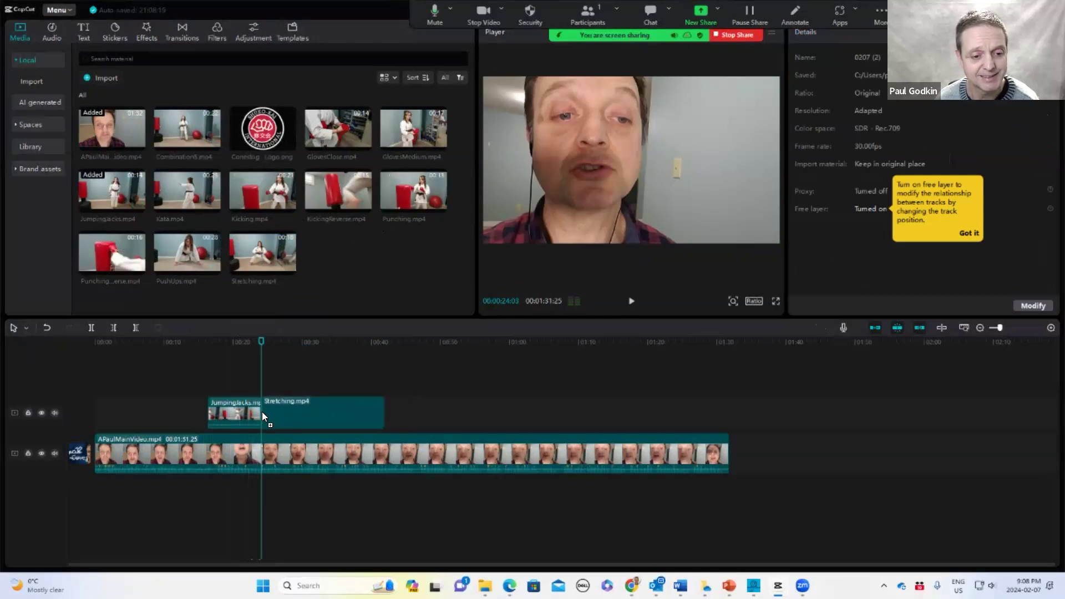
{"action": "left_click", "coordinate": [262, 412]}
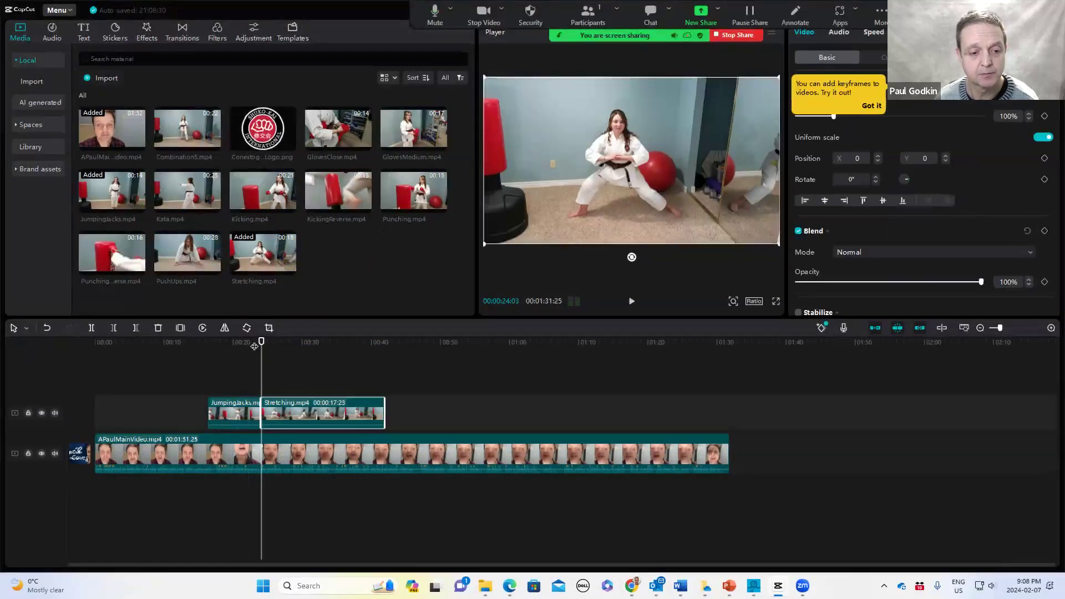
{"action": "left_click_drag", "start_coordinate": [261, 342], "coordinate": [247, 341]}
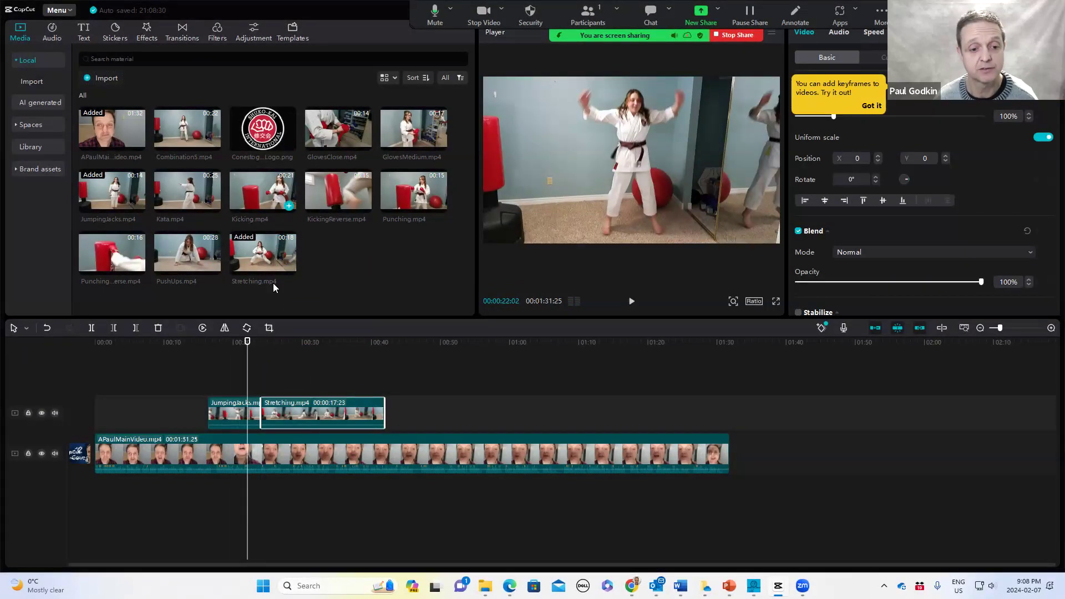
{"action": "key", "text": "space"}
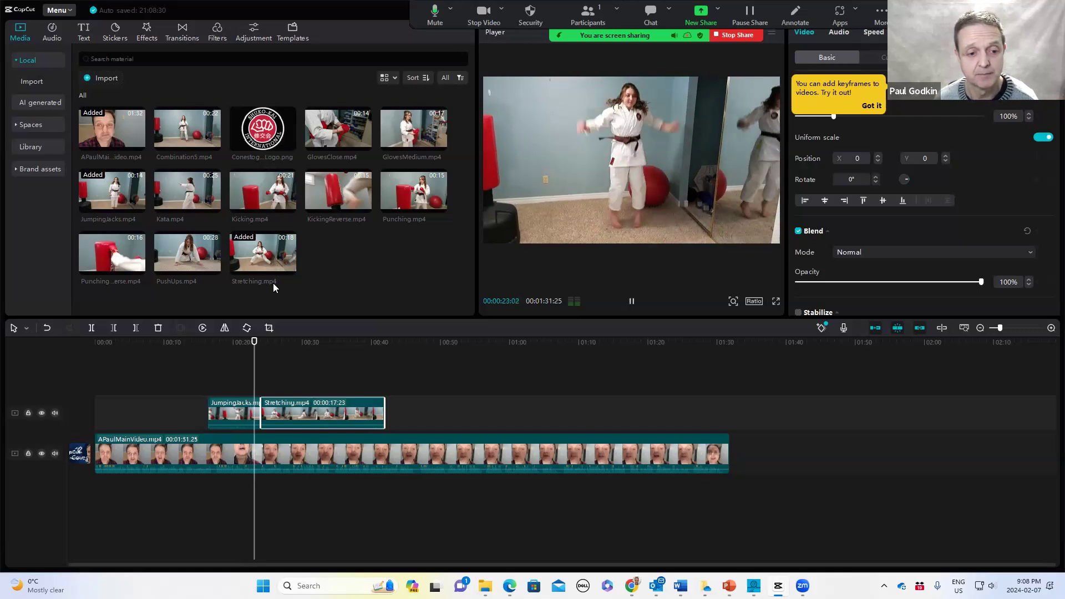
{"action": "key", "text": "space"}
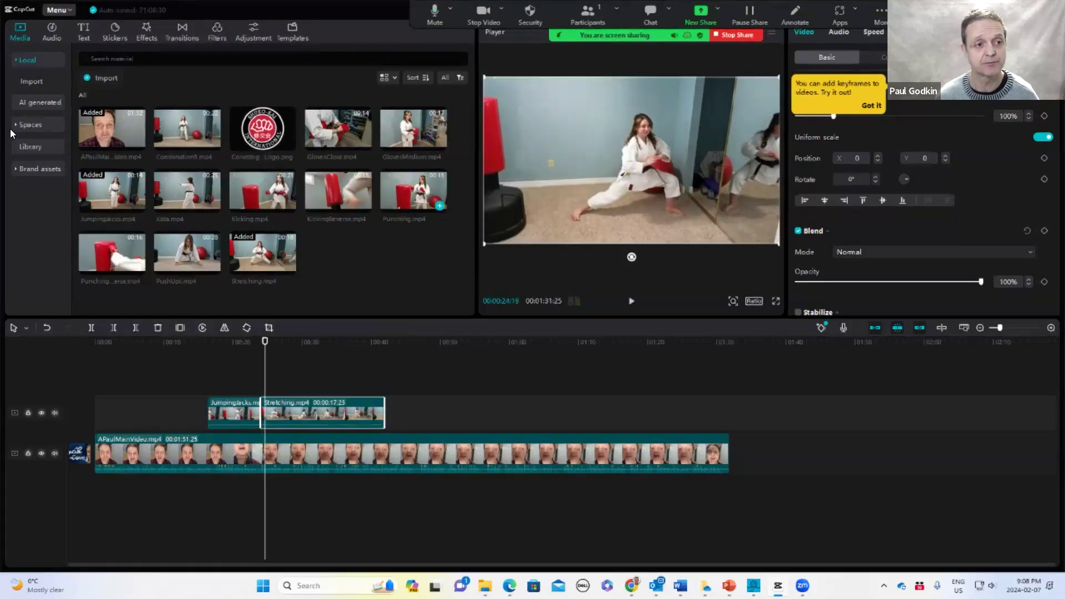
Search transitions for dissolve and apply Dissolve II between the JumpingJacks and Stretching clips, accepting duplicate frames
{"action": "left_click", "coordinate": [180, 30]}
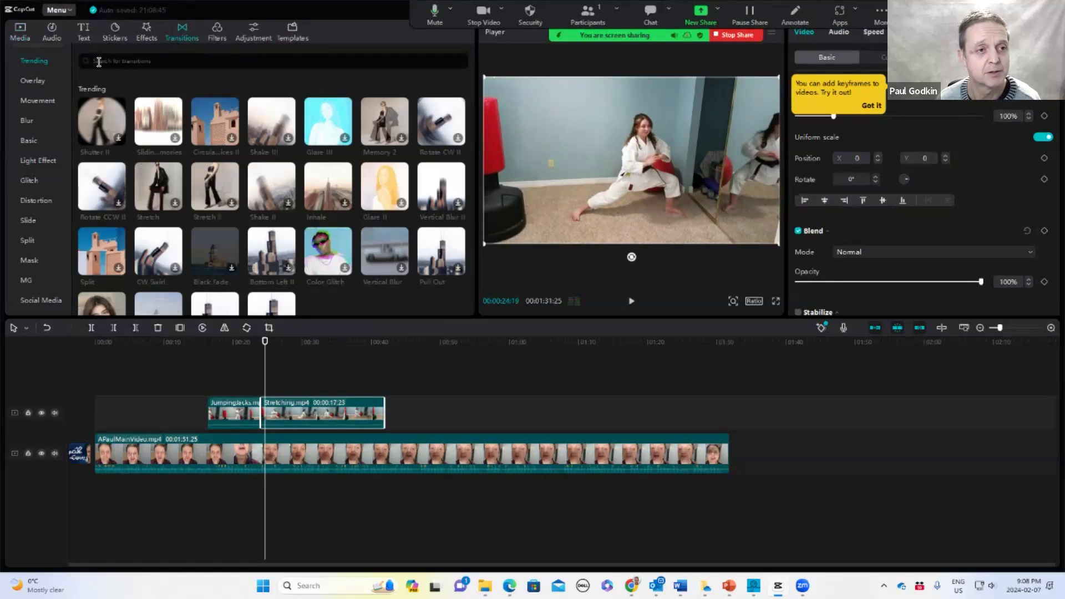
{"action": "left_click", "coordinate": [145, 61]}
{"action": "type", "text": "dissolve"}
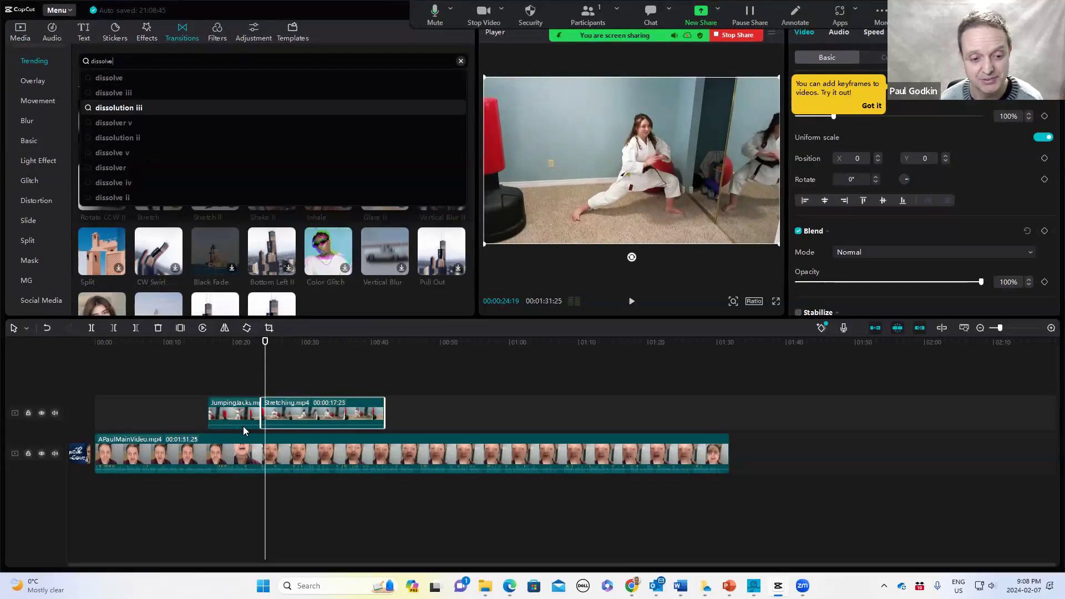
{"action": "key", "text": "Return"}
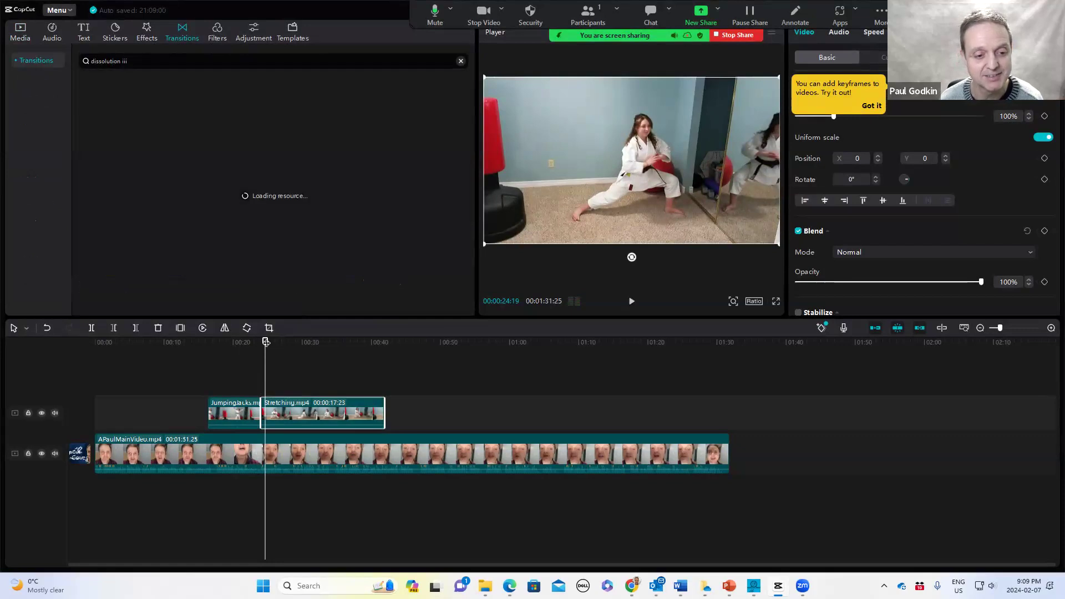
{"action": "left_click", "coordinate": [261, 343]}
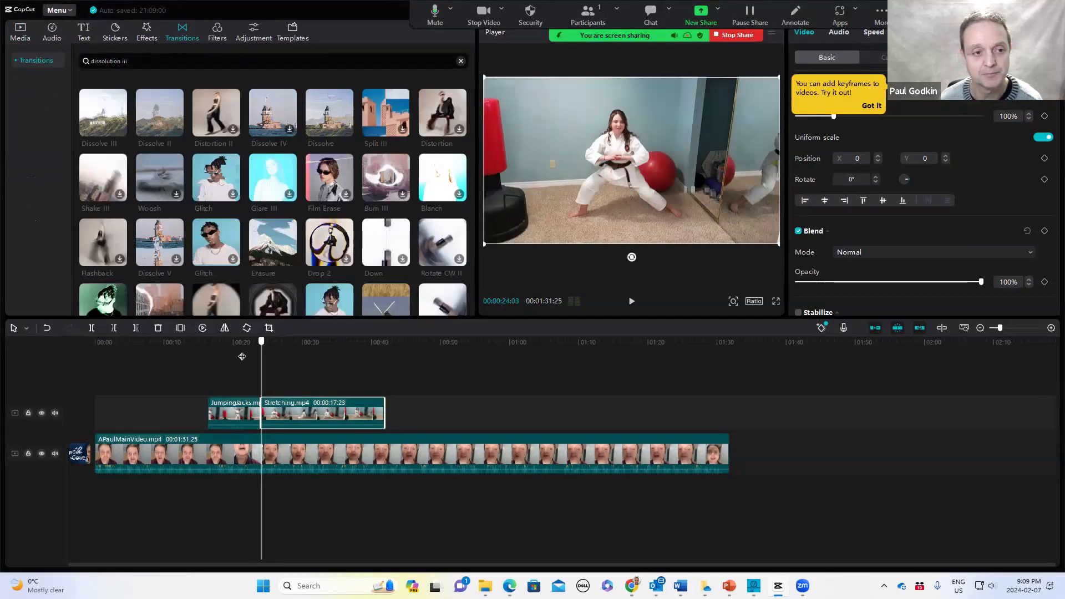
{"action": "left_click", "coordinate": [242, 350]}
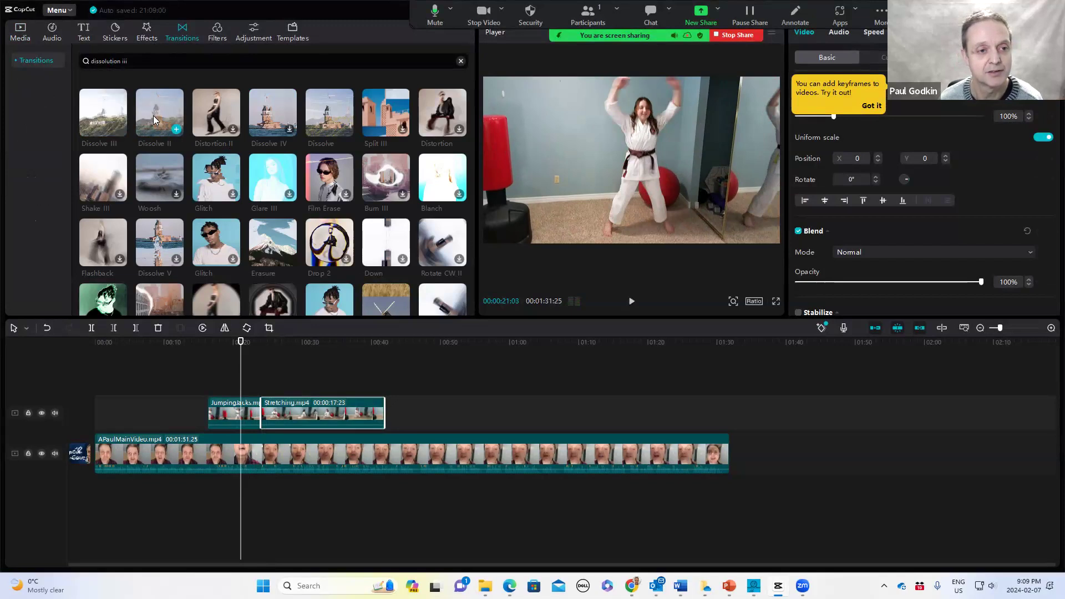
{"action": "mouse_move", "coordinate": [156, 112]}
{"action": "left_mouse_down"}
{"action": "mouse_move", "coordinate": [205, 350]}
{"action": "mouse_move", "coordinate": [259, 414]}
{"action": "left_mouse_up"}
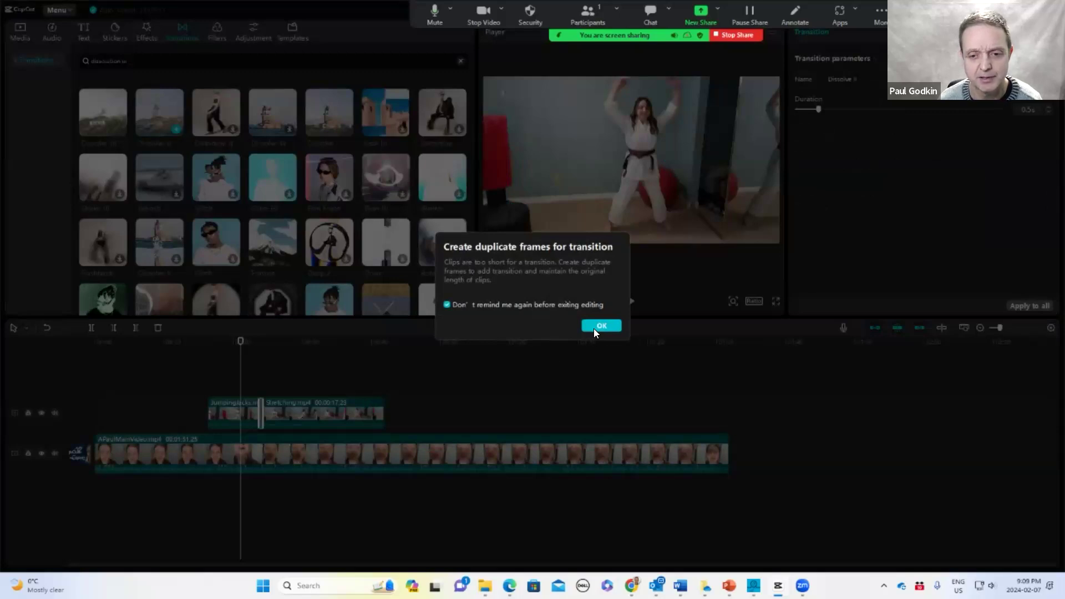
{"action": "left_click", "coordinate": [596, 326]}
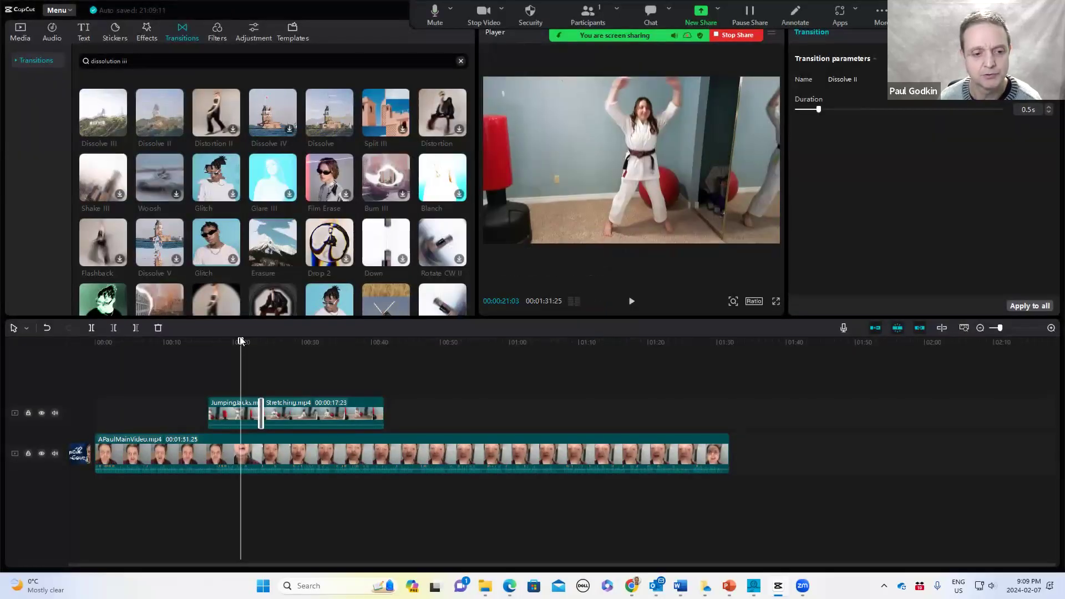
Preview the transition and trim the Stretching clip's end to about the 29-second mark
{"action": "key", "text": "space"}
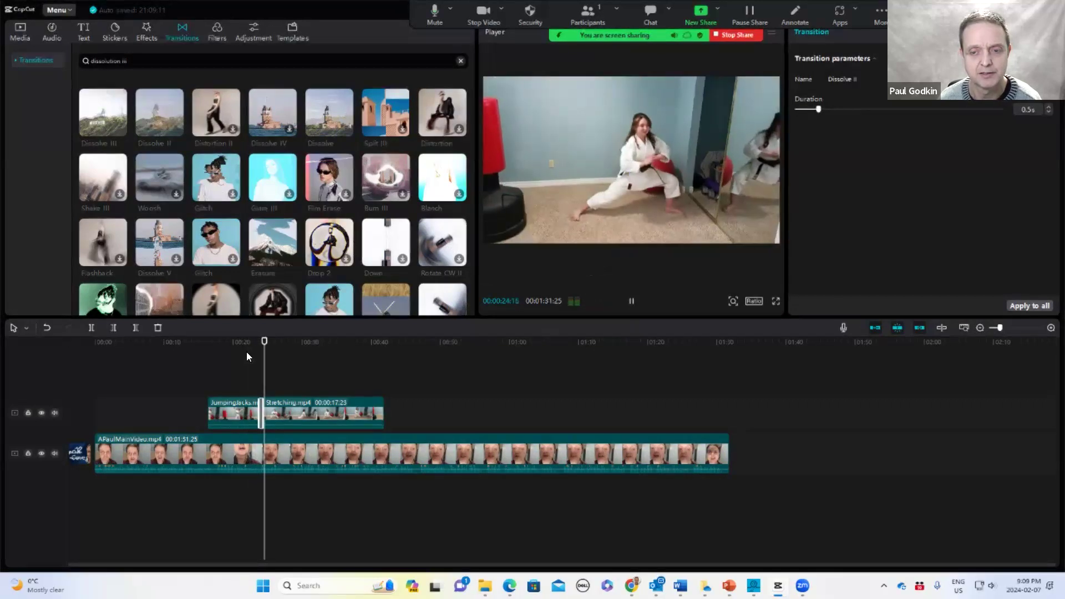
{"action": "key", "text": "space"}
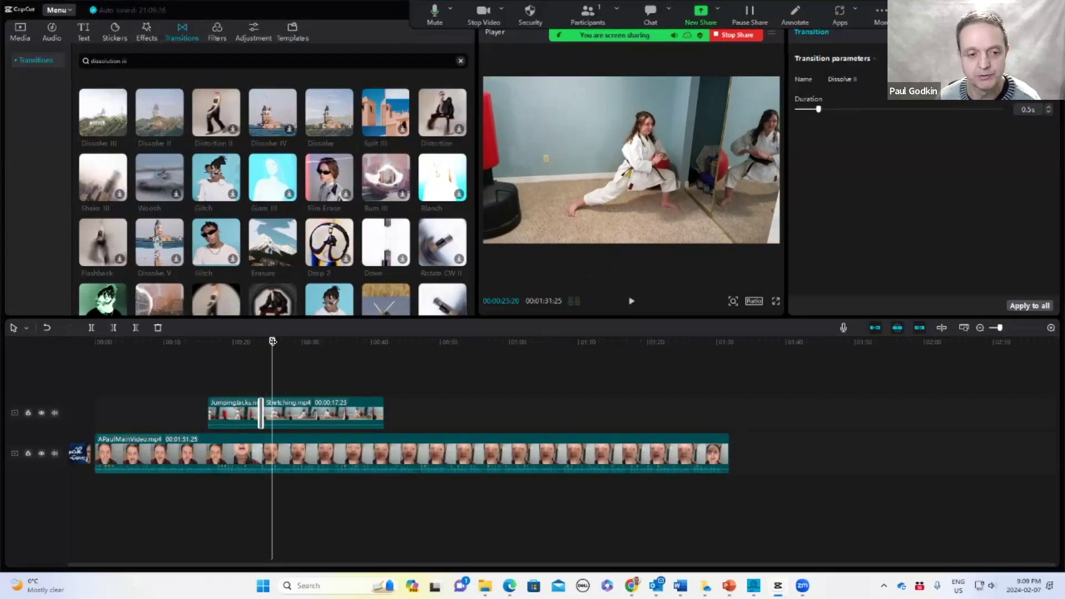
{"action": "key", "text": "space"}
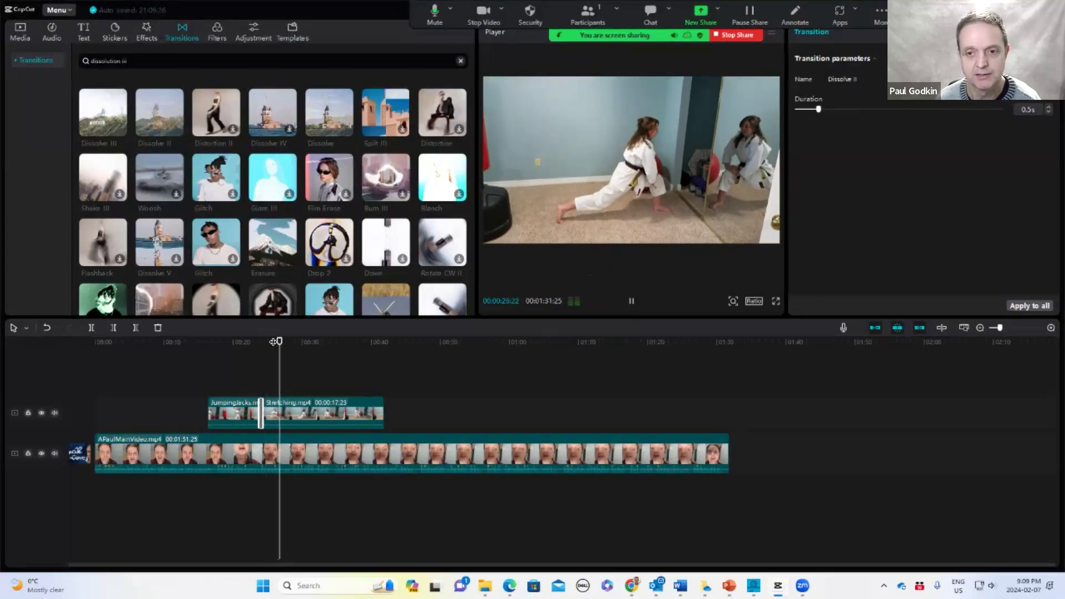
{"action": "key", "text": "space"}
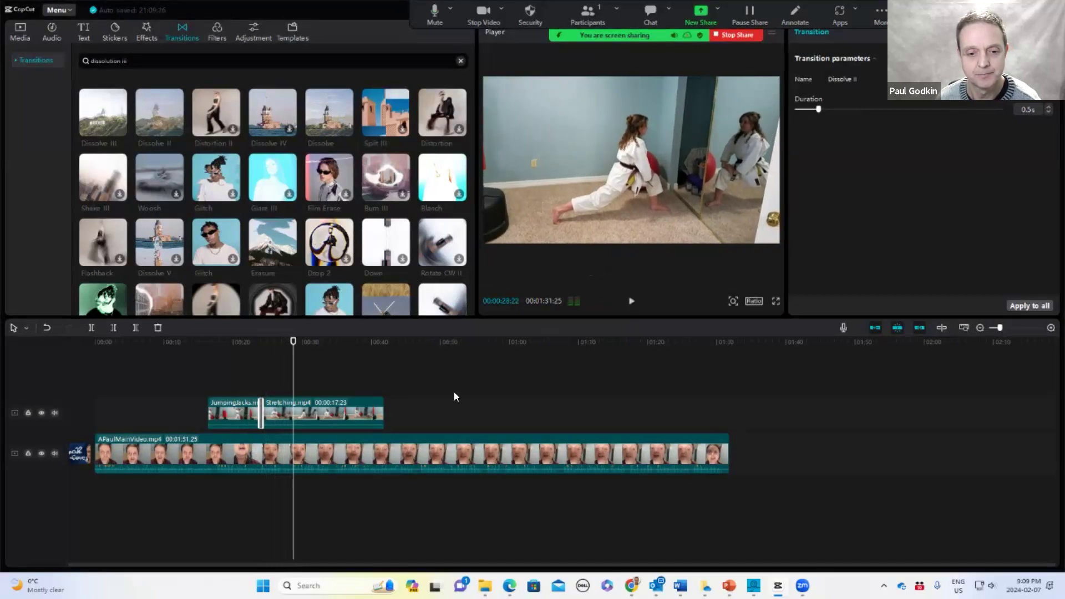
{"action": "left_click_drag", "start_coordinate": [383, 412], "coordinate": [287, 417]}
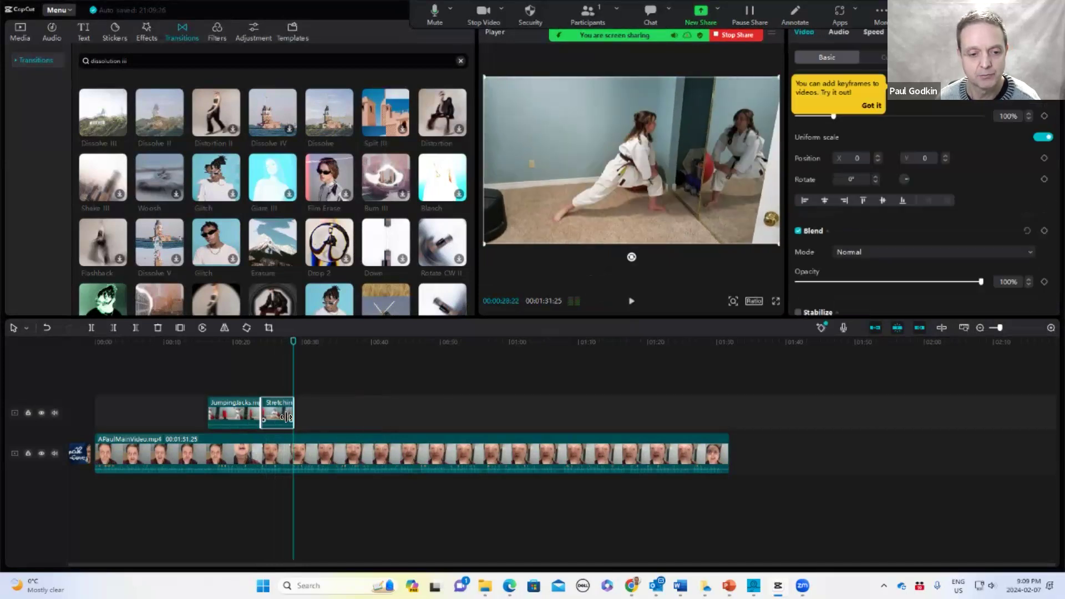
Add the PushUps.mp4 clip right after the Stretching clip on the upper track
{"action": "left_click", "coordinate": [18, 33]}
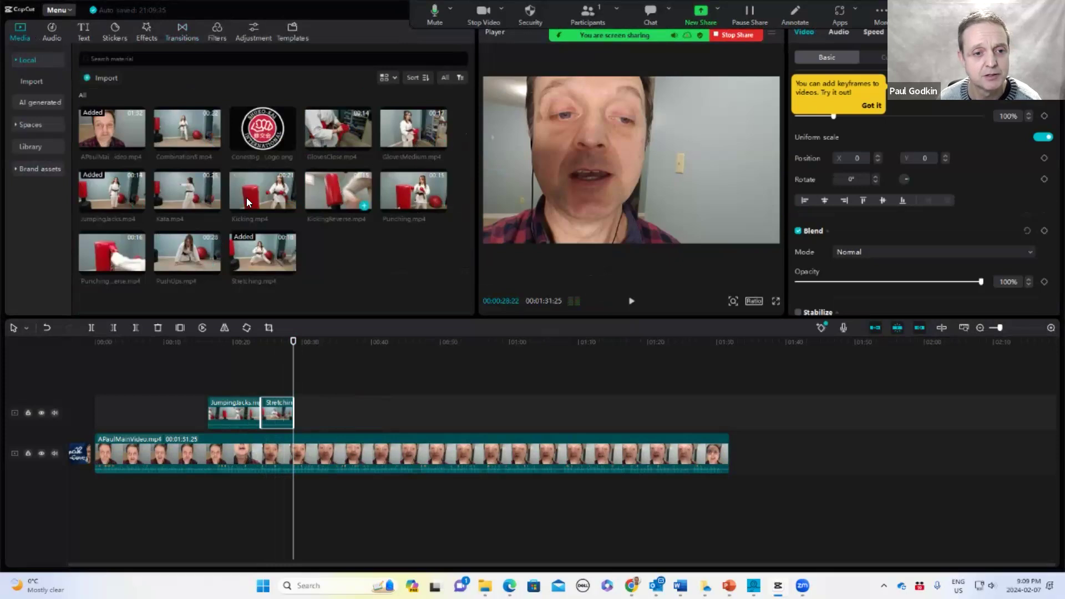
{"action": "left_click_drag", "start_coordinate": [180, 248], "coordinate": [293, 412]}
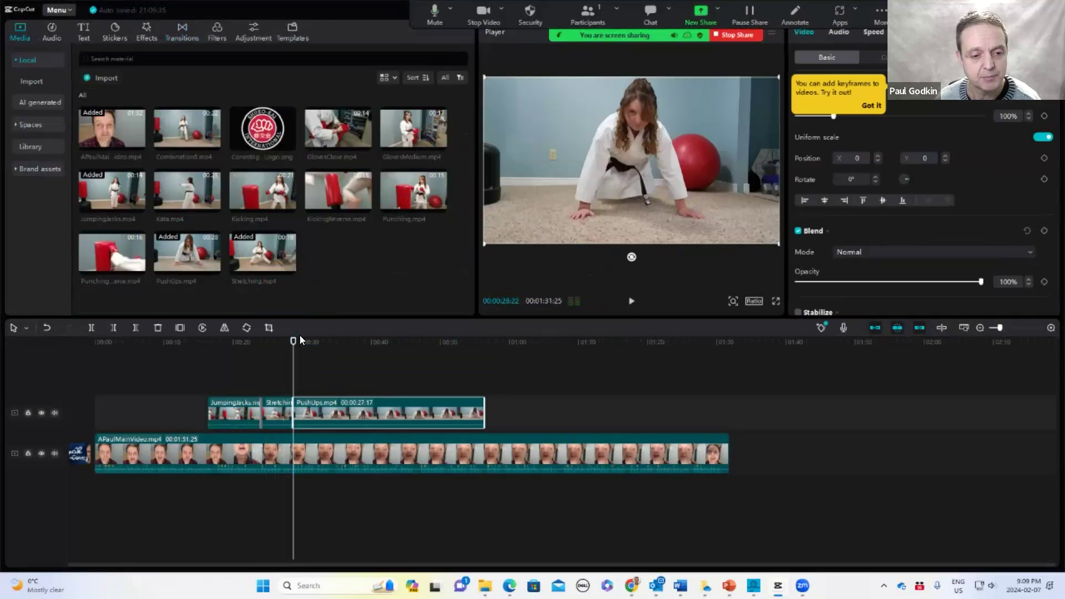
{"action": "left_click_drag", "start_coordinate": [293, 341], "coordinate": [299, 342]}
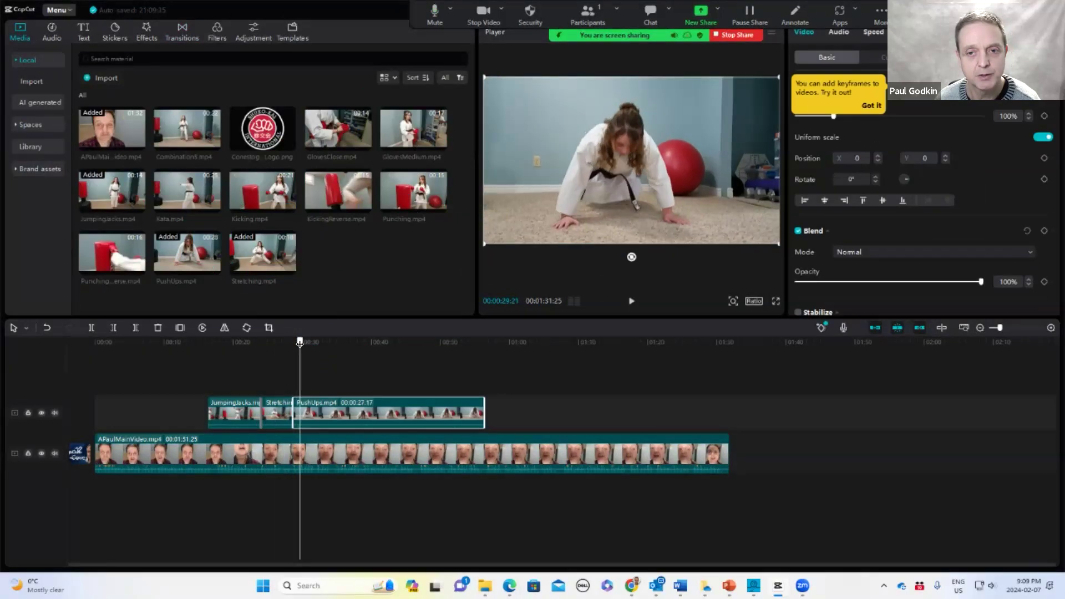
Trim the start of the PushUps clip slightly and apply a dissolve transition between the Stretching and PushUps clips
{"action": "left_click_drag", "start_coordinate": [289, 412], "coordinate": [299, 412]}
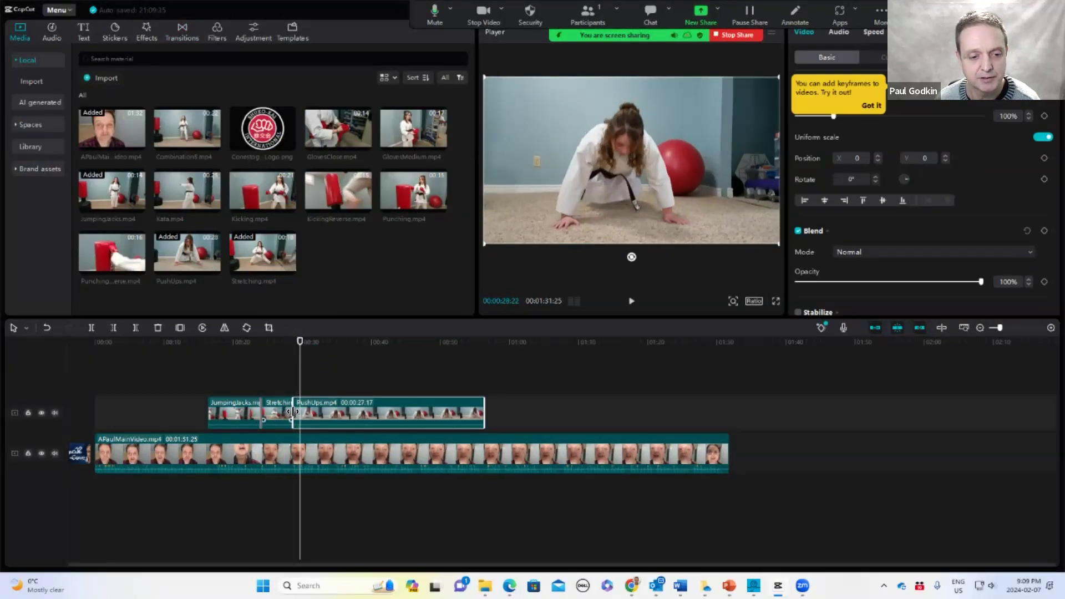
{"action": "left_click_drag", "start_coordinate": [384, 409], "coordinate": [380, 408]}
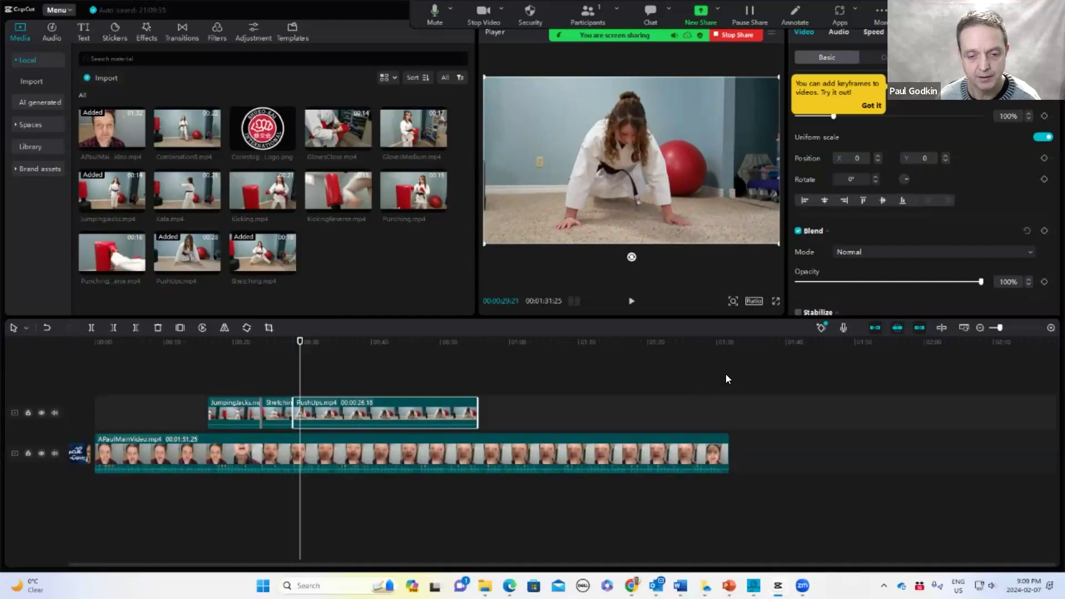
{"action": "left_click", "coordinate": [1050, 328]}
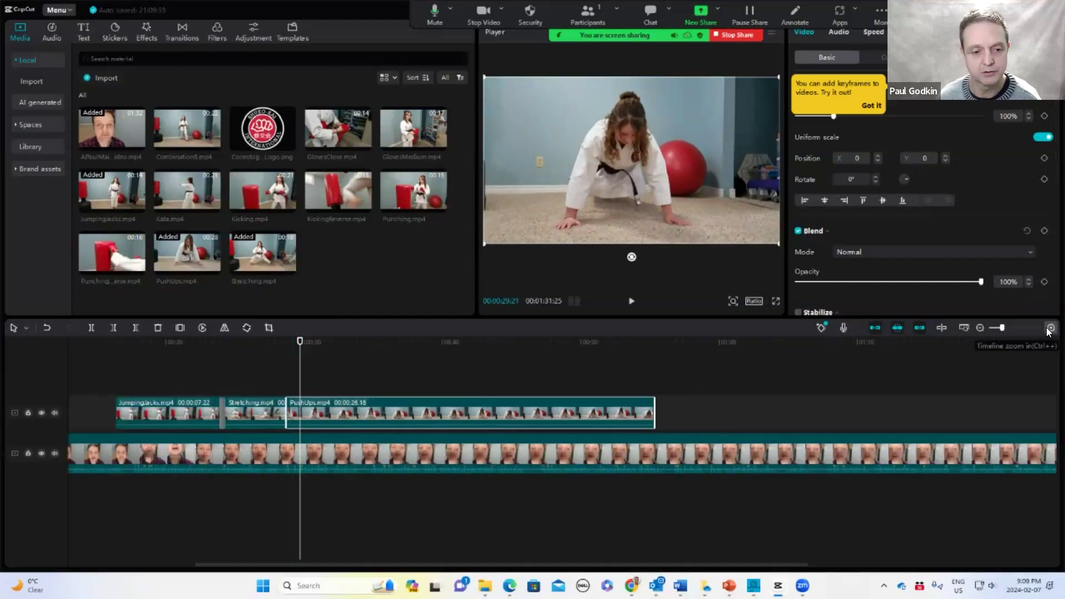
{"action": "left_click", "coordinate": [182, 34]}
{"action": "mouse_move", "coordinate": [113, 116]}
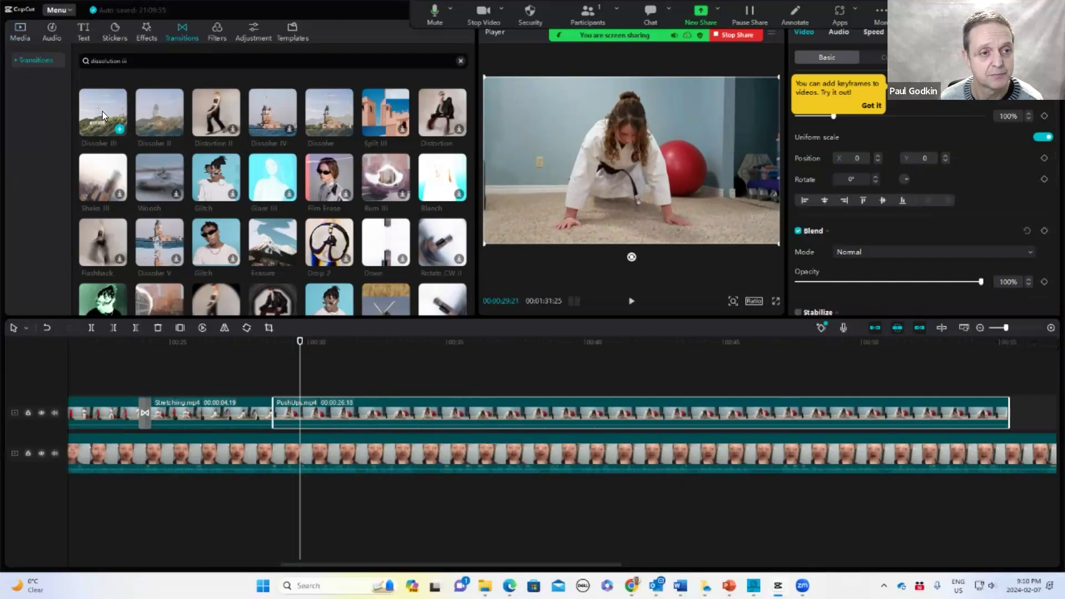
{"action": "left_click_drag", "start_coordinate": [102, 111], "coordinate": [266, 413]}
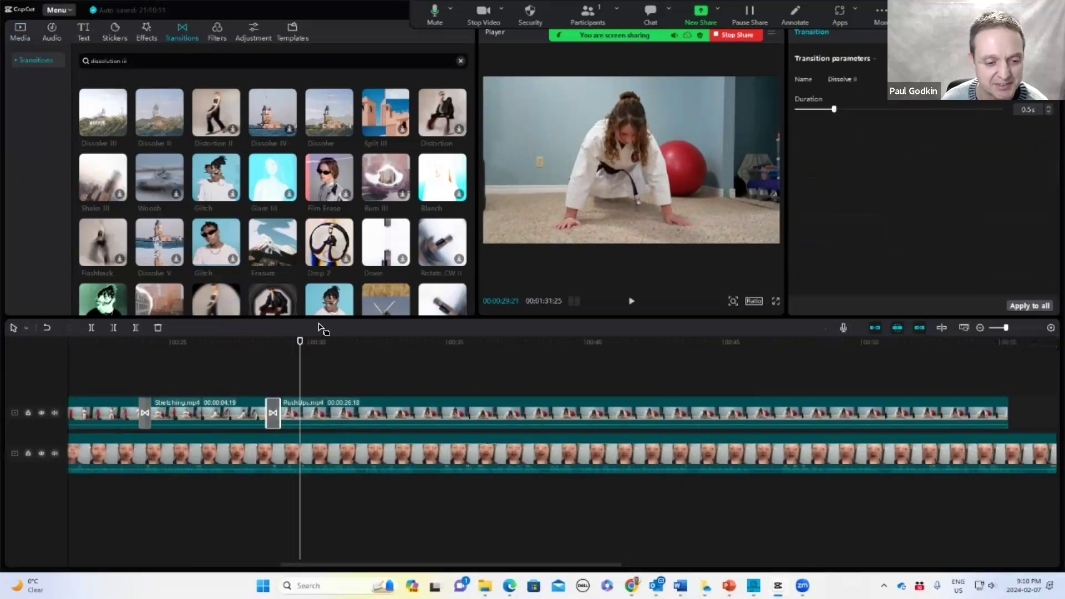
Replace the transition between the JumpingJacks and Stretching clips with Dissolve II
{"action": "left_click", "coordinate": [145, 413]}
{"action": "key", "text": "Delete"}
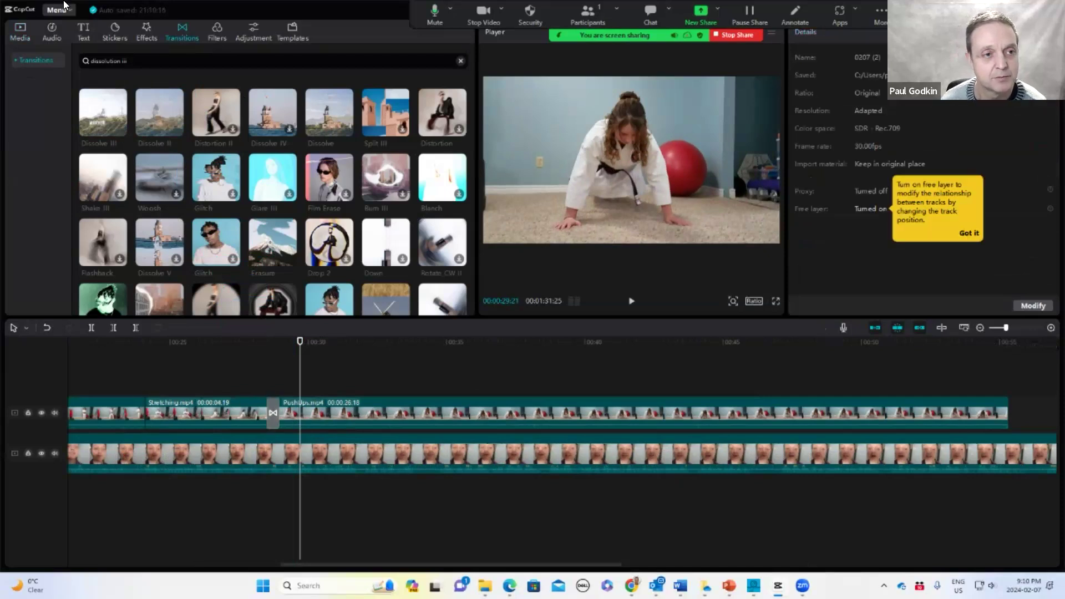
{"action": "left_click_drag", "start_coordinate": [157, 96], "coordinate": [142, 415]}
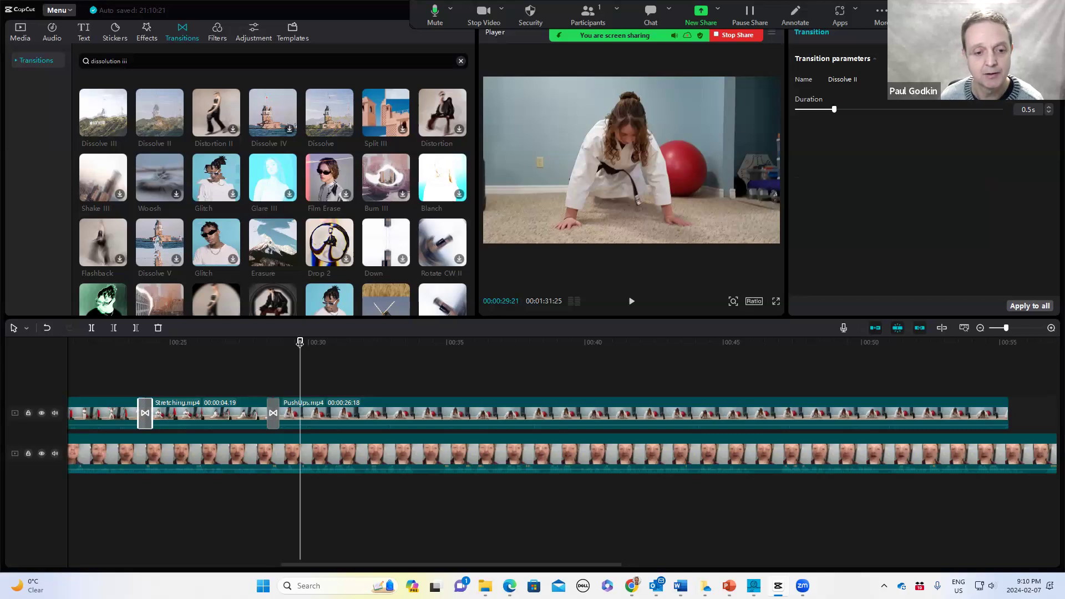
Preview the PushUps section and split the main video at the playhead near the 34-second mark
{"action": "left_click", "coordinate": [981, 330]}
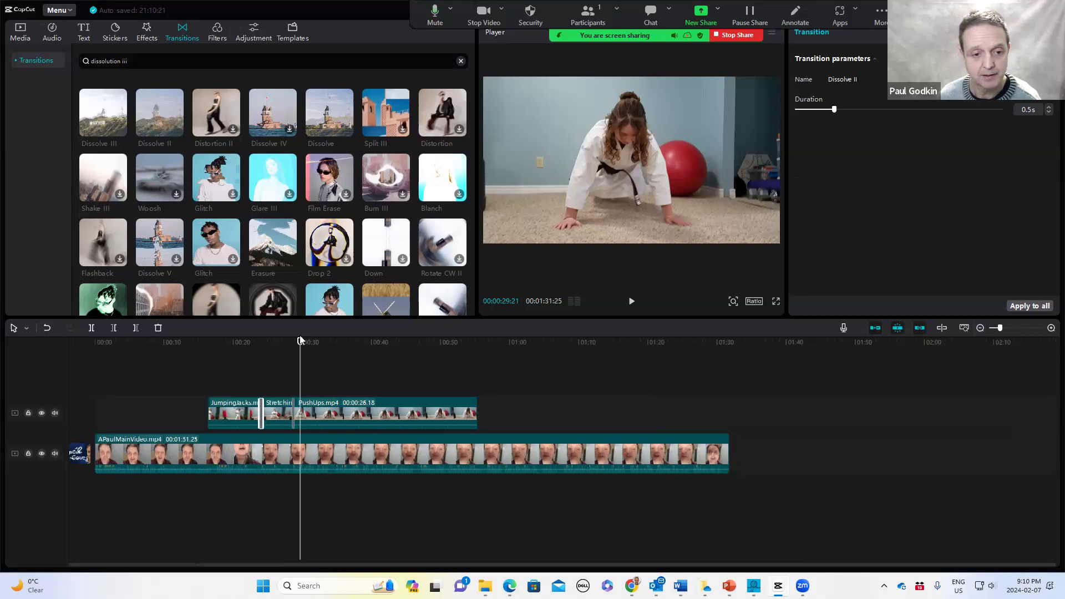
{"action": "left_click_drag", "start_coordinate": [301, 343], "coordinate": [363, 355]}
{"action": "key", "text": "space"}
{"action": "key", "text": "space"}
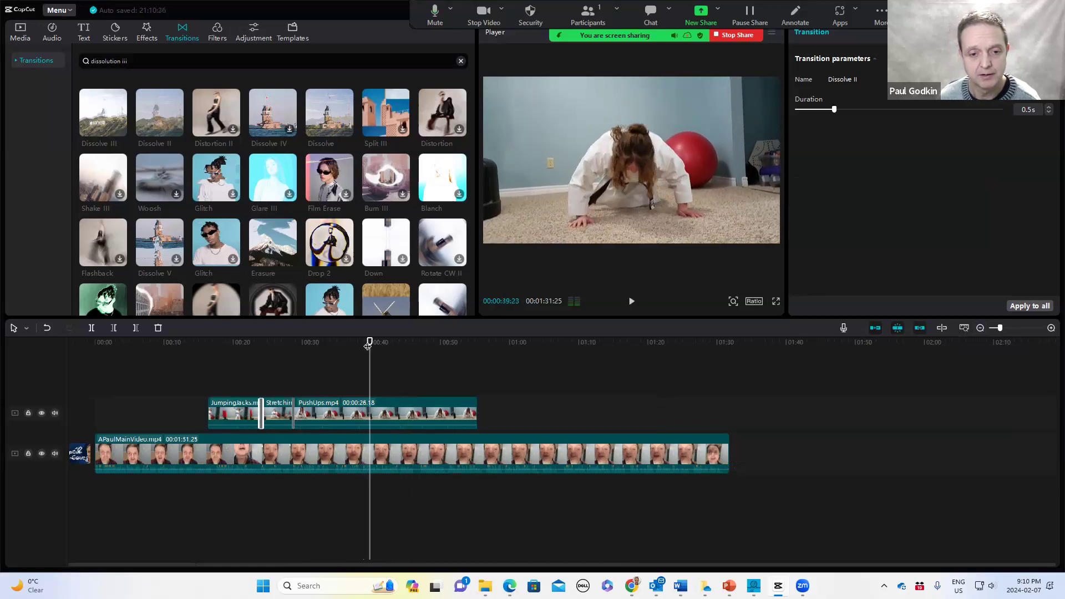
{"action": "left_click_drag", "start_coordinate": [369, 343], "coordinate": [316, 354]}
{"action": "key", "text": "space"}
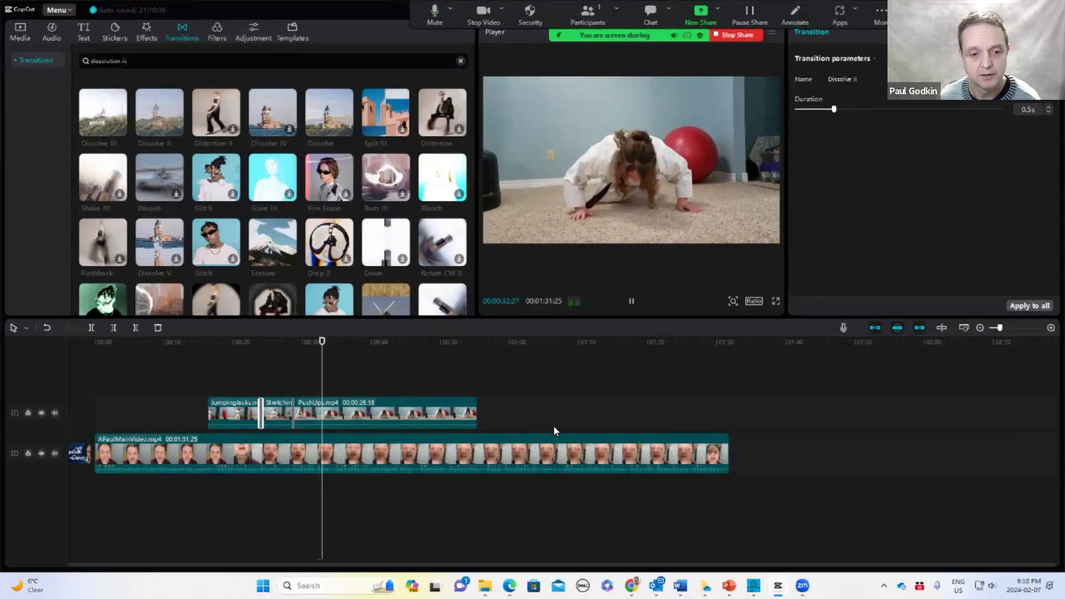
{"action": "key", "text": "space"}
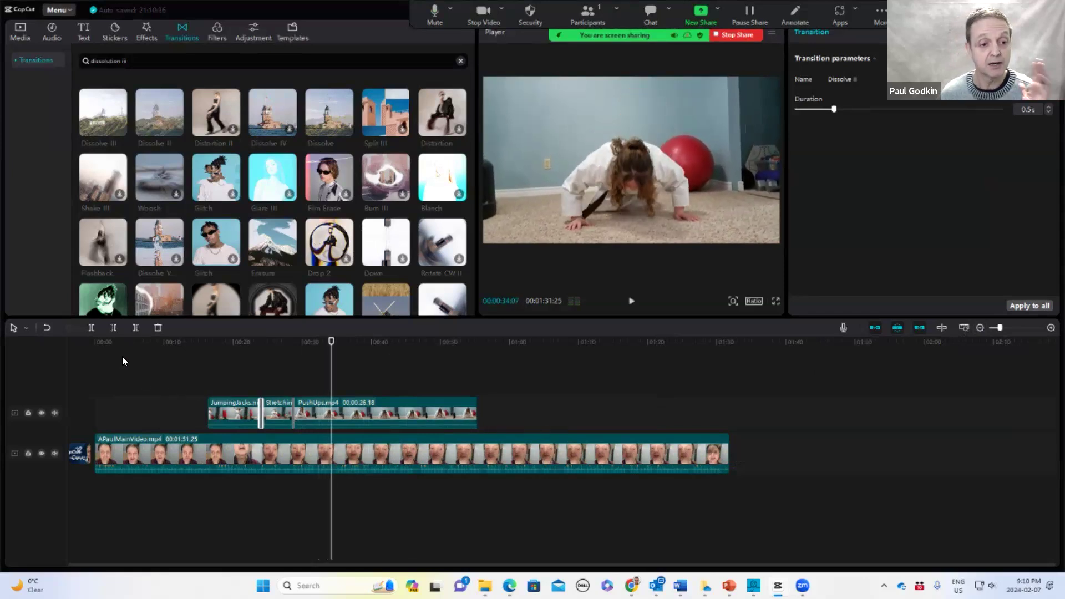
{"action": "left_click", "coordinate": [90, 327]}
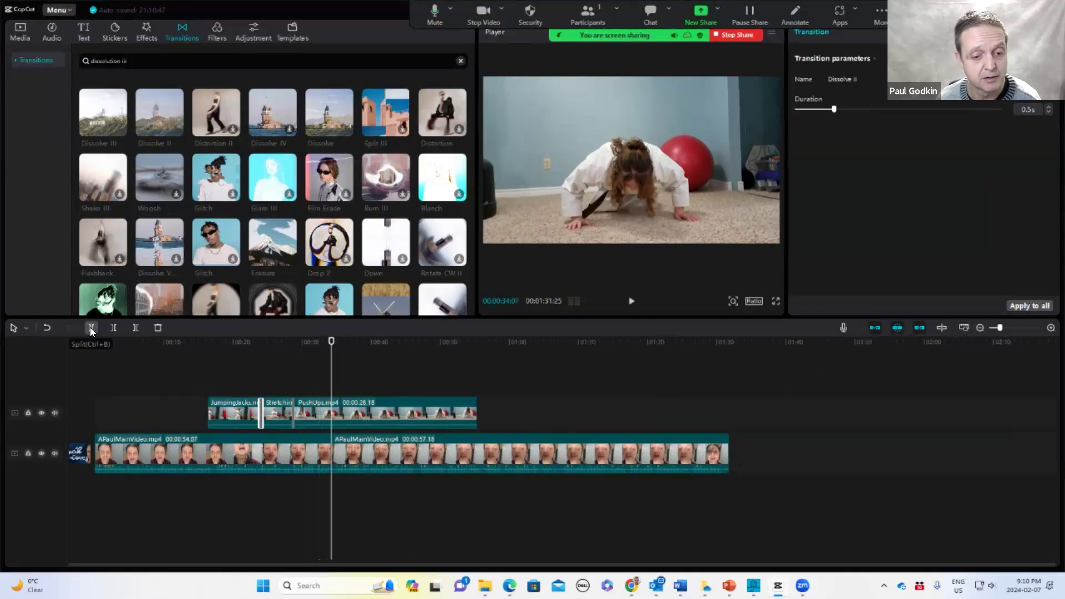
Split the PushUps clip at the same playhead position and delete its trailing part
{"action": "left_click", "coordinate": [345, 419]}
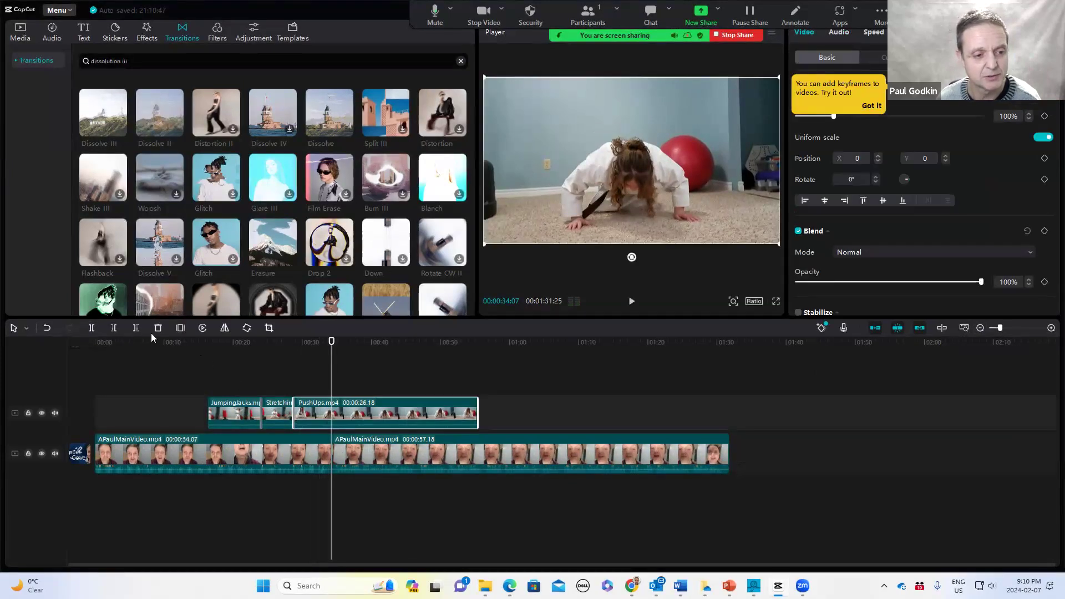
{"action": "left_click", "coordinate": [92, 328]}
{"action": "left_click", "coordinate": [383, 415]}
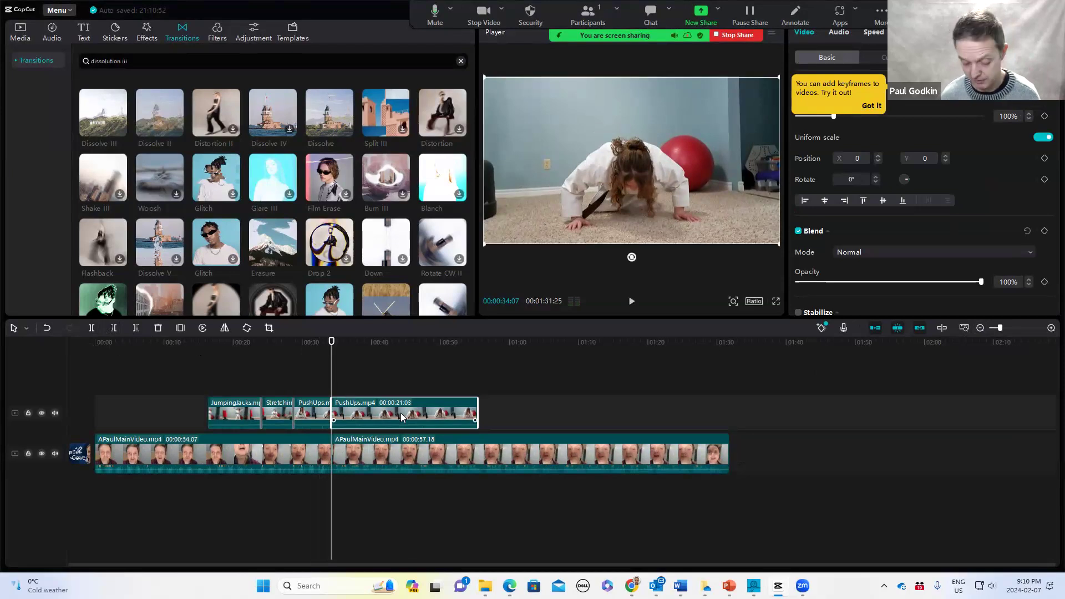
{"action": "key", "text": "Delete"}
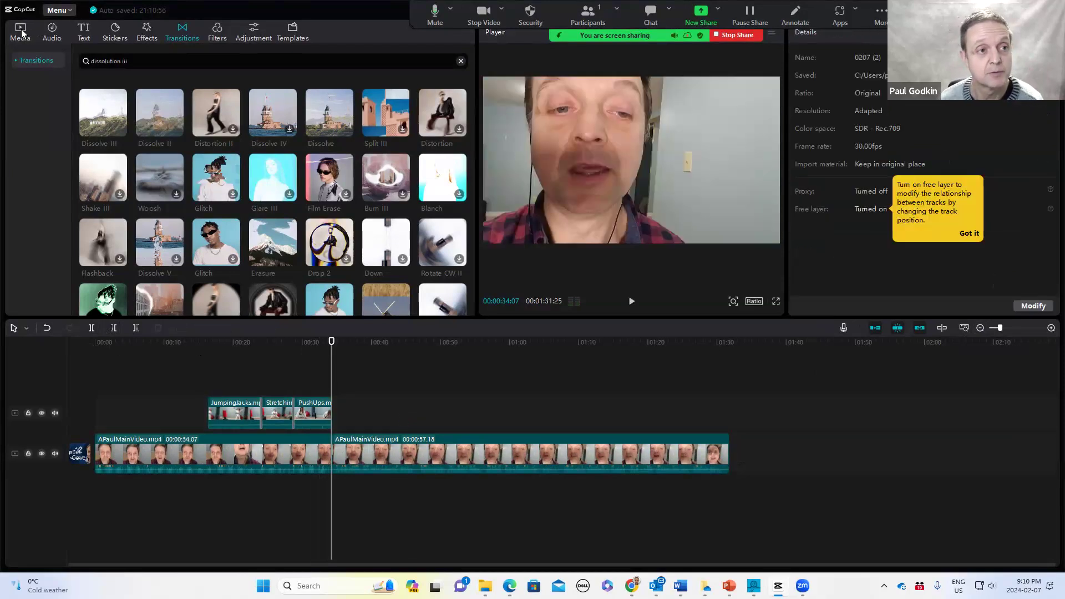
Add the Kata.mp4 clip to the upper track right after the PushUps clip
{"action": "left_click", "coordinate": [22, 33]}
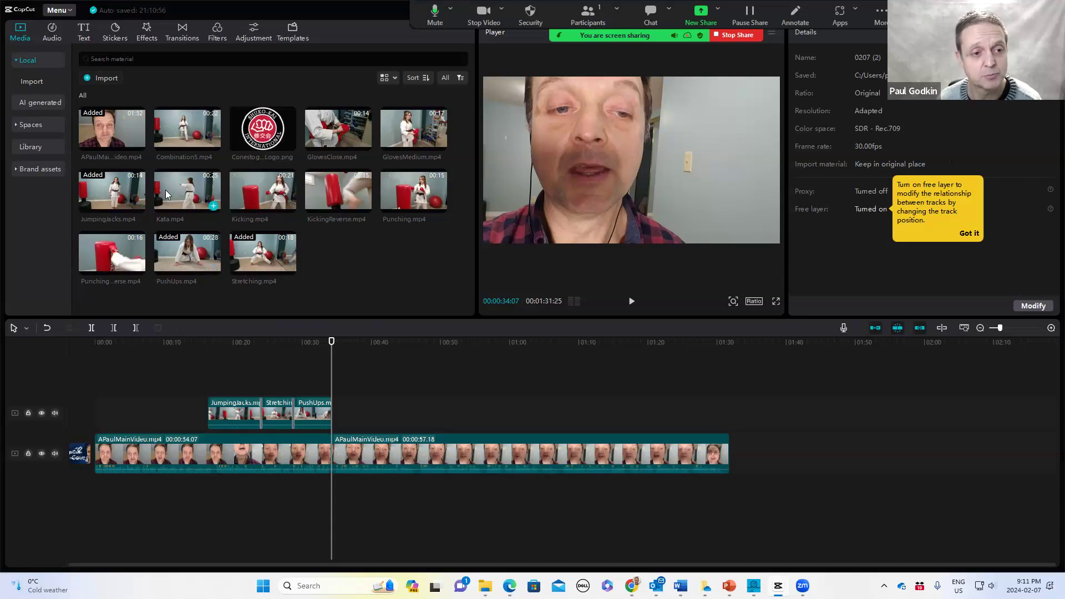
{"action": "left_click_drag", "start_coordinate": [175, 186], "coordinate": [334, 413]}
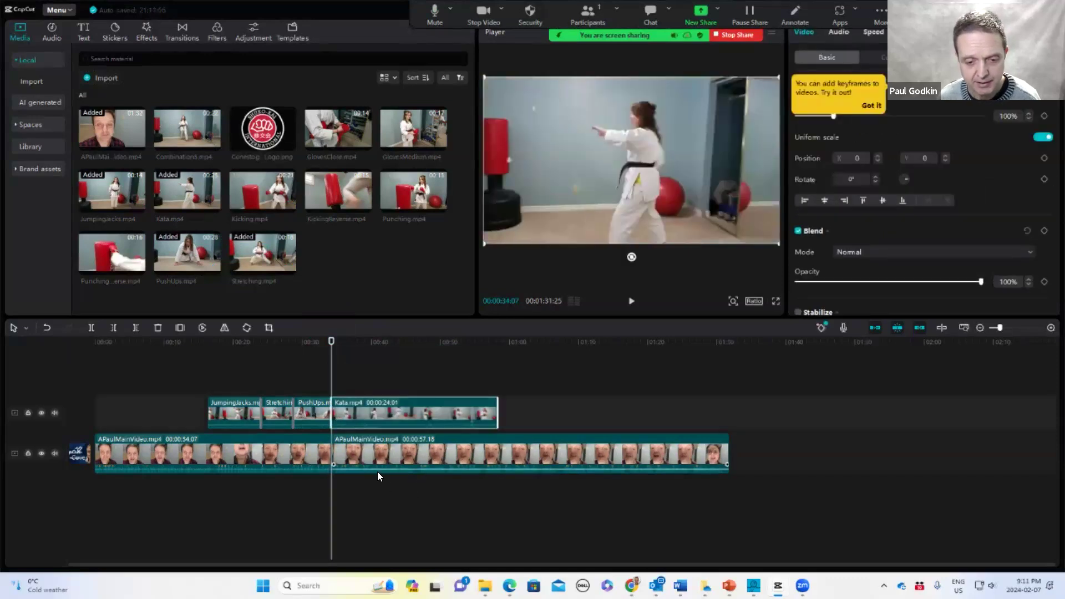
Preview the Kata clip and trim away its beginning up to about the 43-second mark
{"action": "left_click_drag", "start_coordinate": [330, 339], "coordinate": [401, 356]}
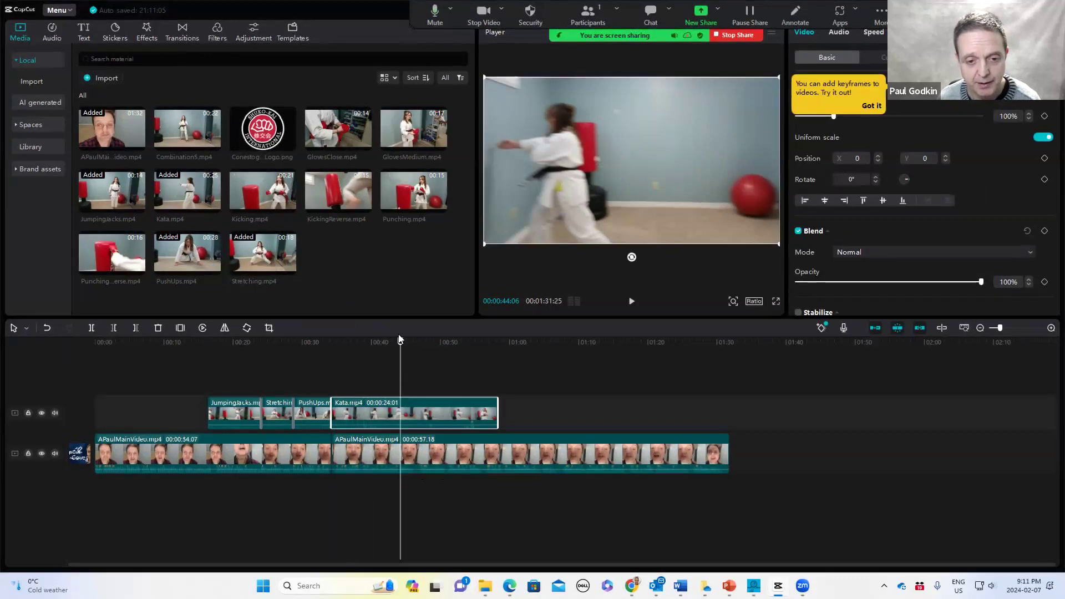
{"action": "left_click_drag", "start_coordinate": [405, 345], "coordinate": [397, 355]}
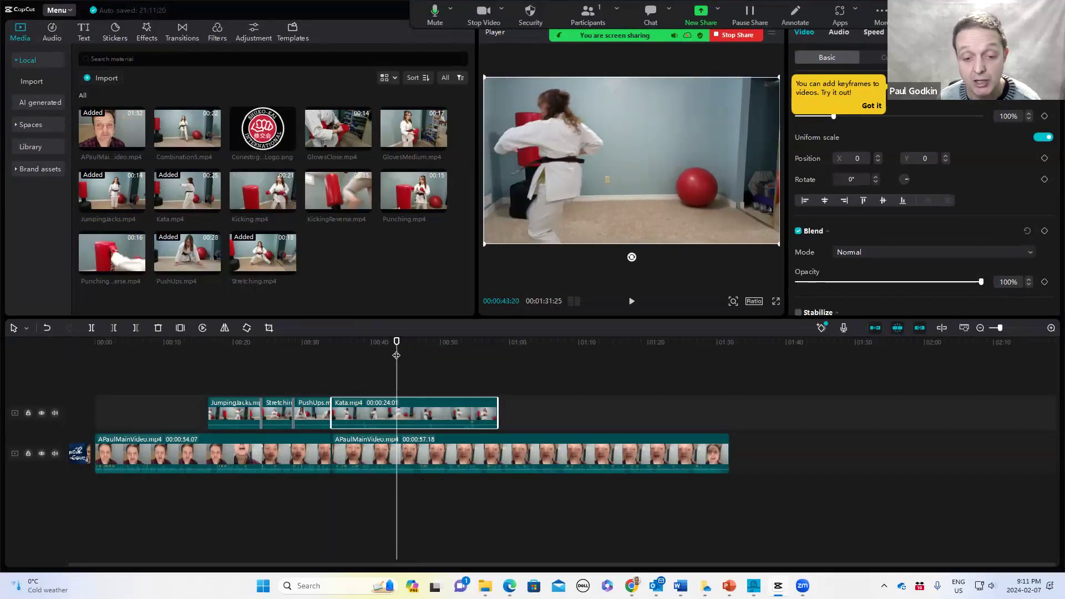
{"action": "key", "text": "space"}
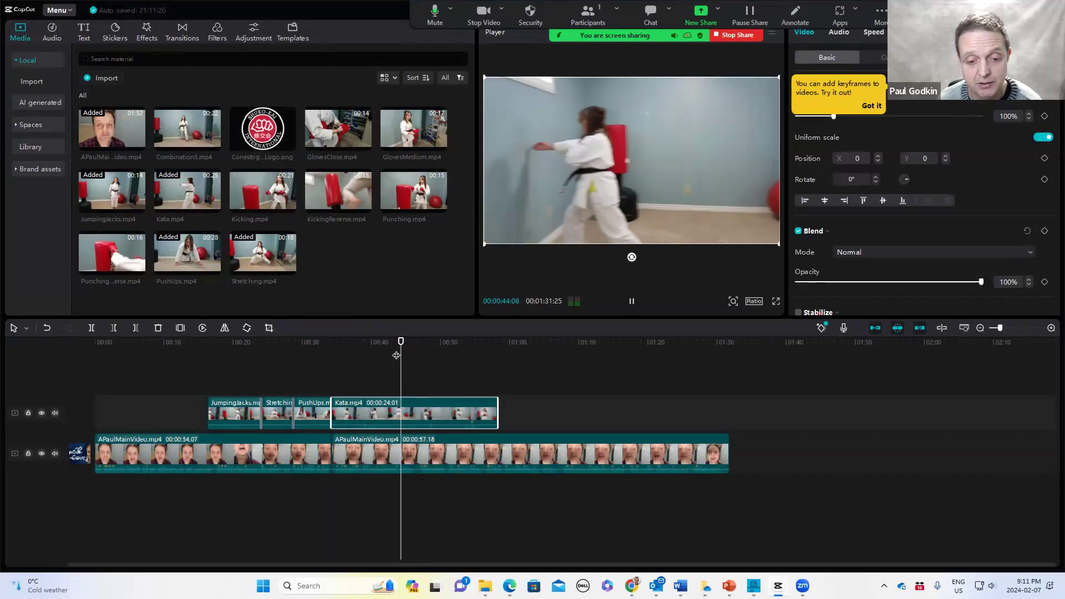
{"action": "key", "text": "space"}
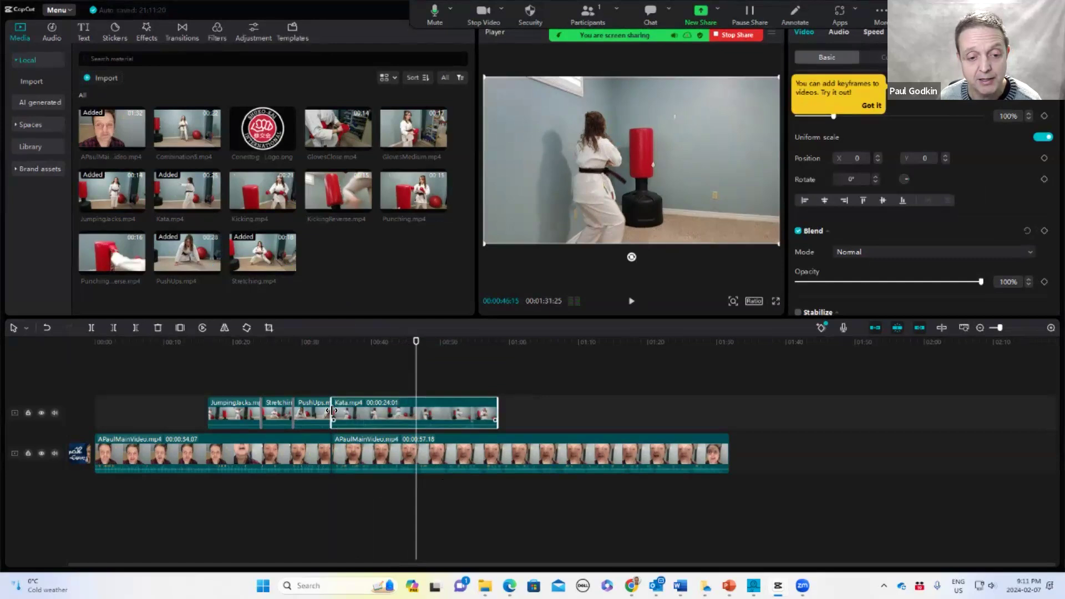
{"action": "left_click_drag", "start_coordinate": [337, 412], "coordinate": [404, 420]}
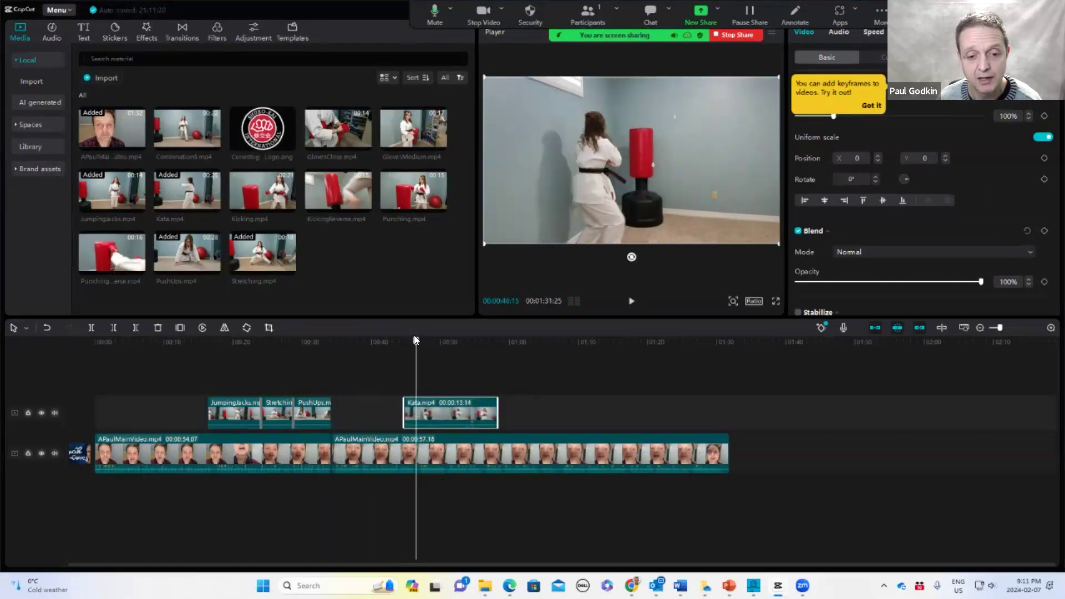
Preview the Kata clip, trim its end, and extend its start back to meet the PushUps clip
{"action": "left_click", "coordinate": [462, 355]}
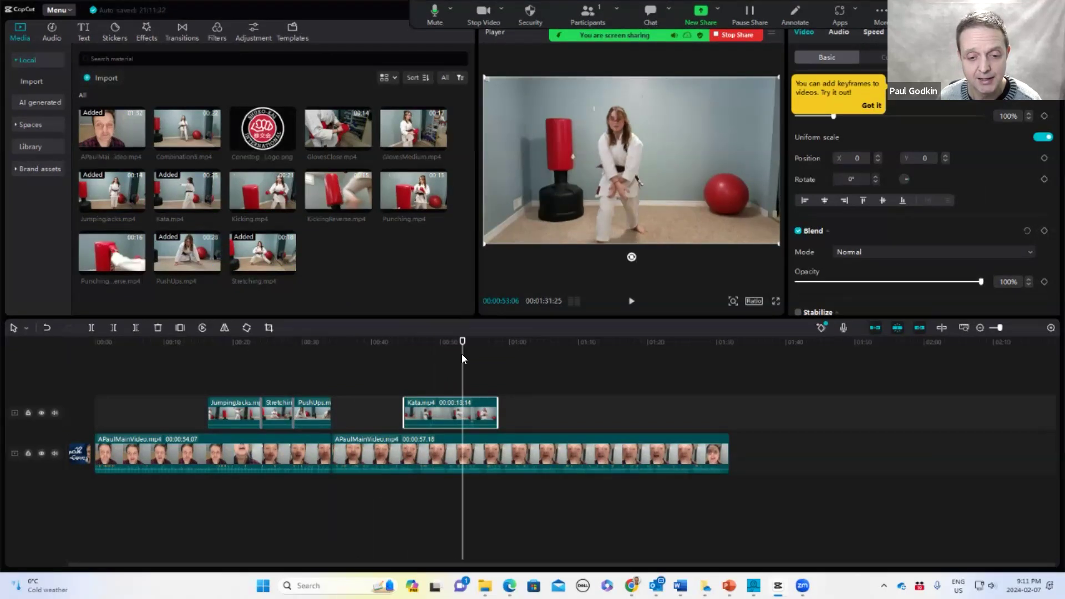
{"action": "key", "text": "space"}
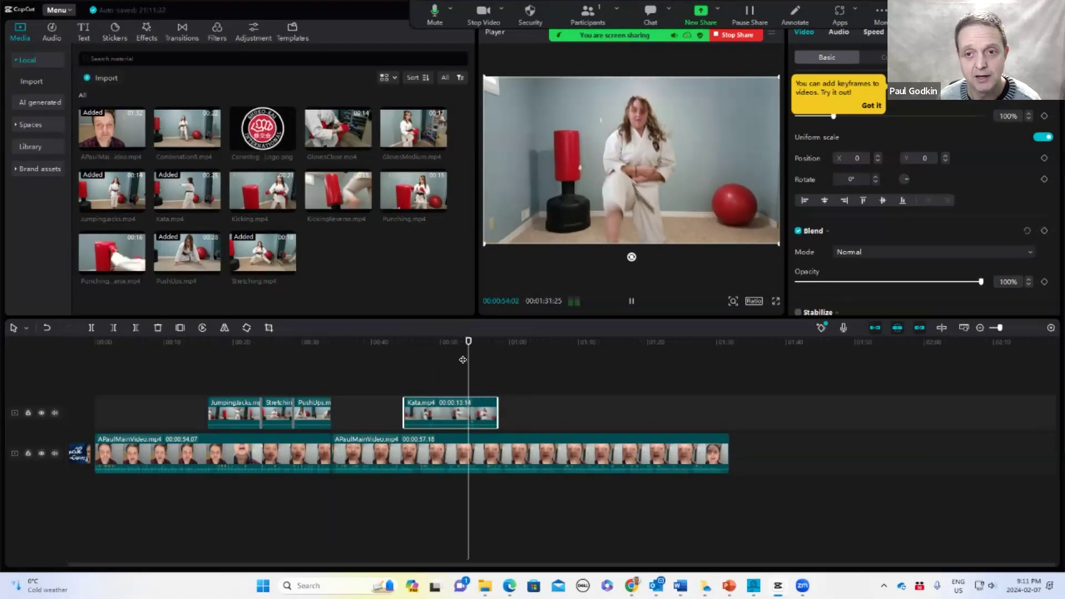
{"action": "key", "text": "space"}
{"action": "left_click_drag", "start_coordinate": [496, 411], "coordinate": [423, 408]}
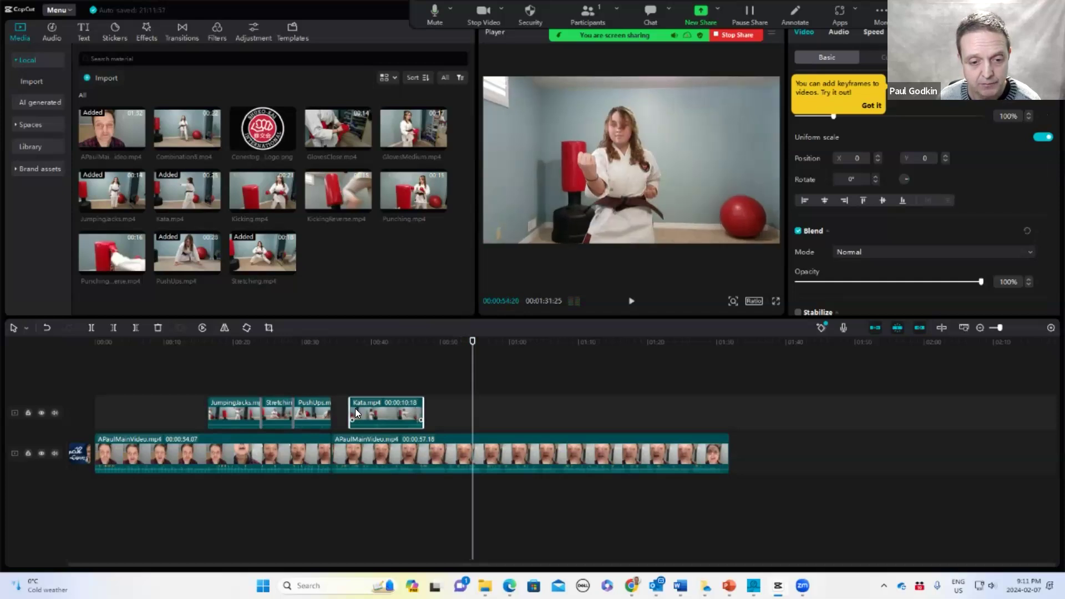
{"action": "left_click_drag", "start_coordinate": [349, 413], "coordinate": [332, 416]}
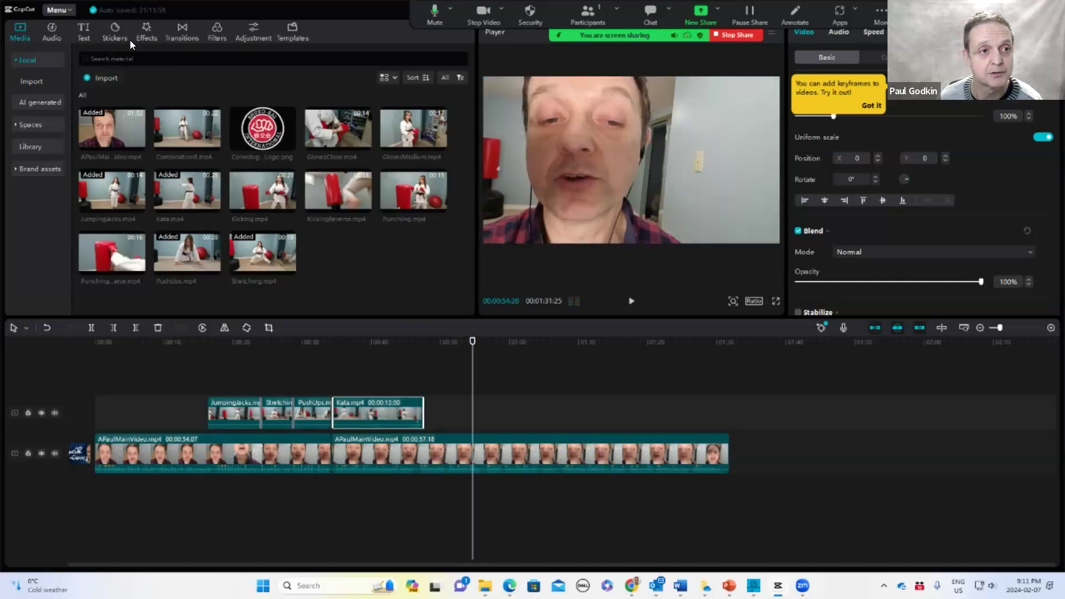
Try to add a transition between the PushUps and Kata clips, nudging Kata's start to close the gap
{"action": "left_click", "coordinate": [179, 32]}
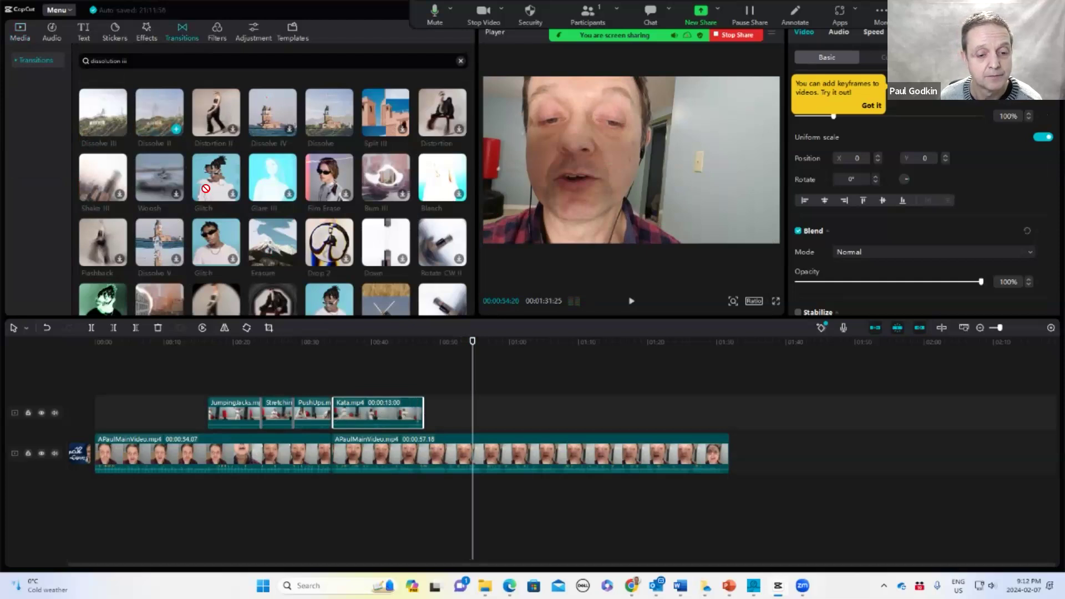
{"action": "left_click_drag", "start_coordinate": [206, 188], "coordinate": [359, 395]}
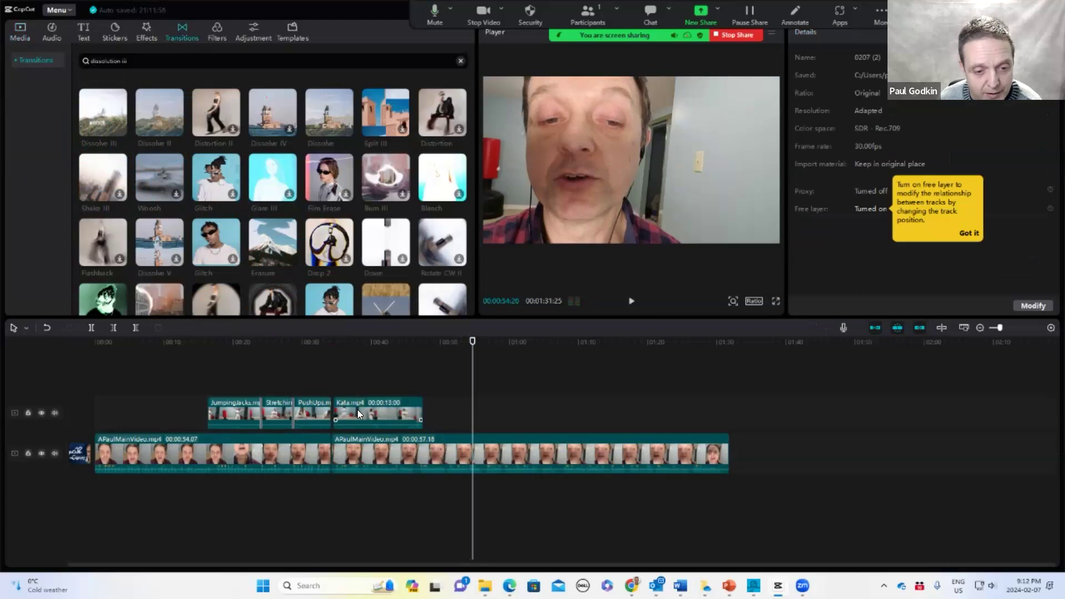
{"action": "left_click", "coordinate": [1050, 327]}
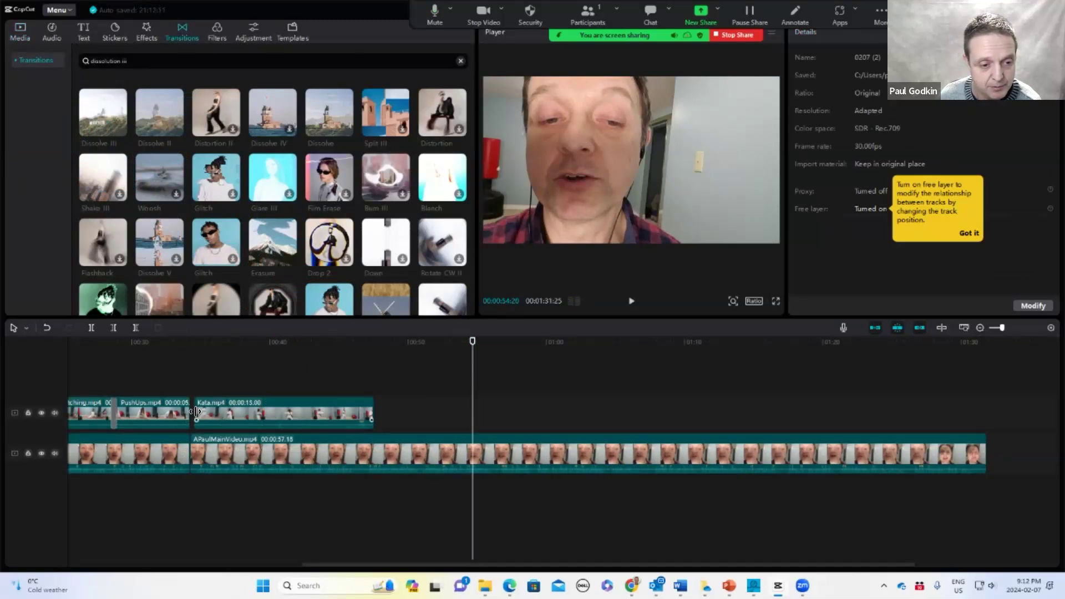
{"action": "left_click_drag", "start_coordinate": [193, 413], "coordinate": [190, 414]}
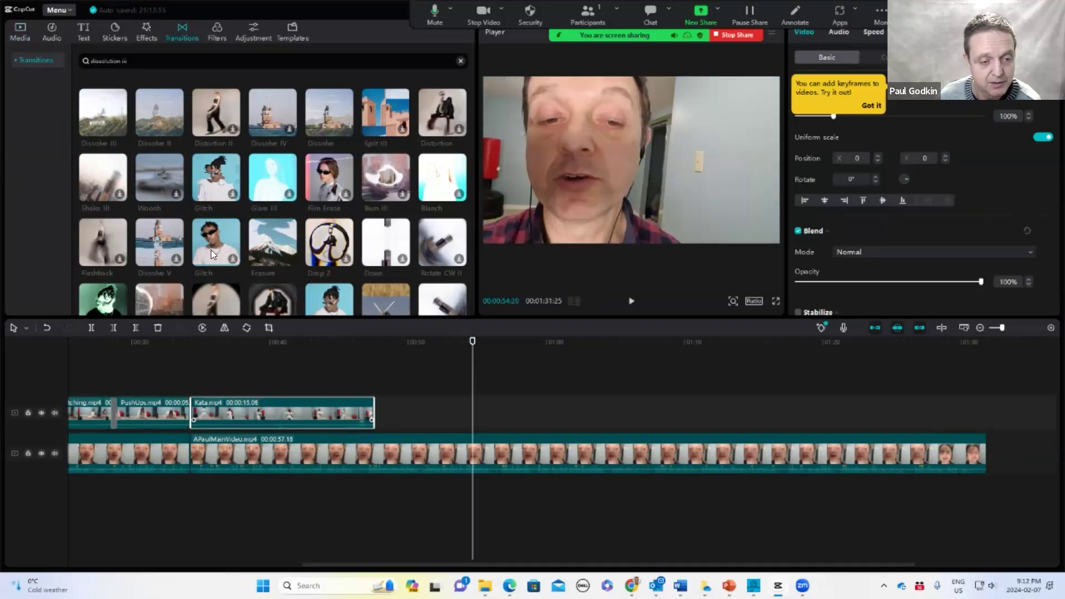
Add the Dissolve II transition between the PushUps and Kata clips on the upper track
{"action": "left_click_drag", "start_coordinate": [153, 109], "coordinate": [22, 169]}
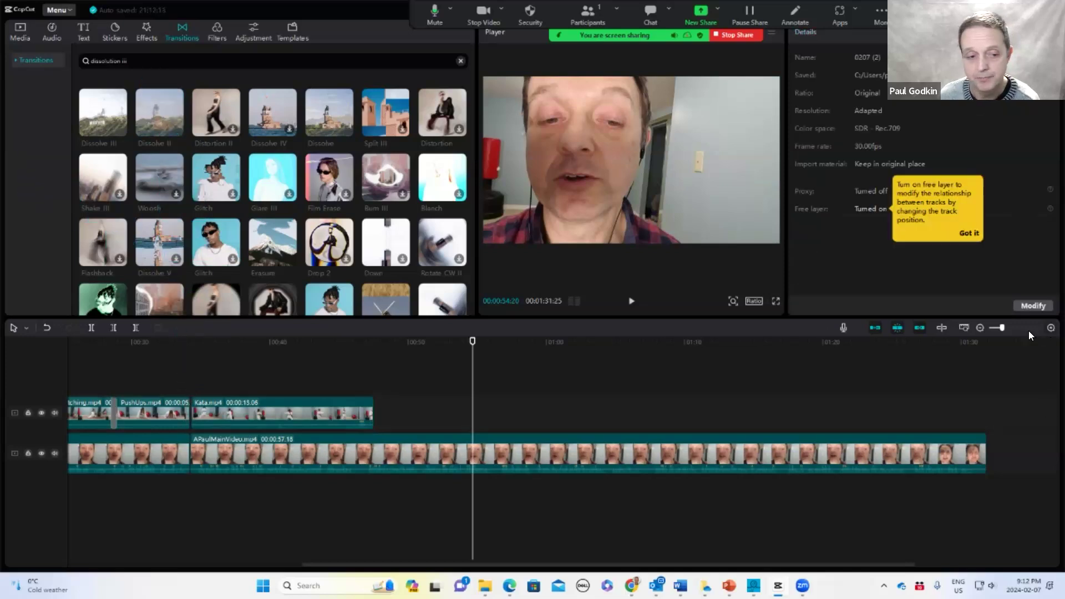
{"action": "scroll", "coordinate": [1029, 335], "scroll_direction": "up", "scroll_amount": 2}
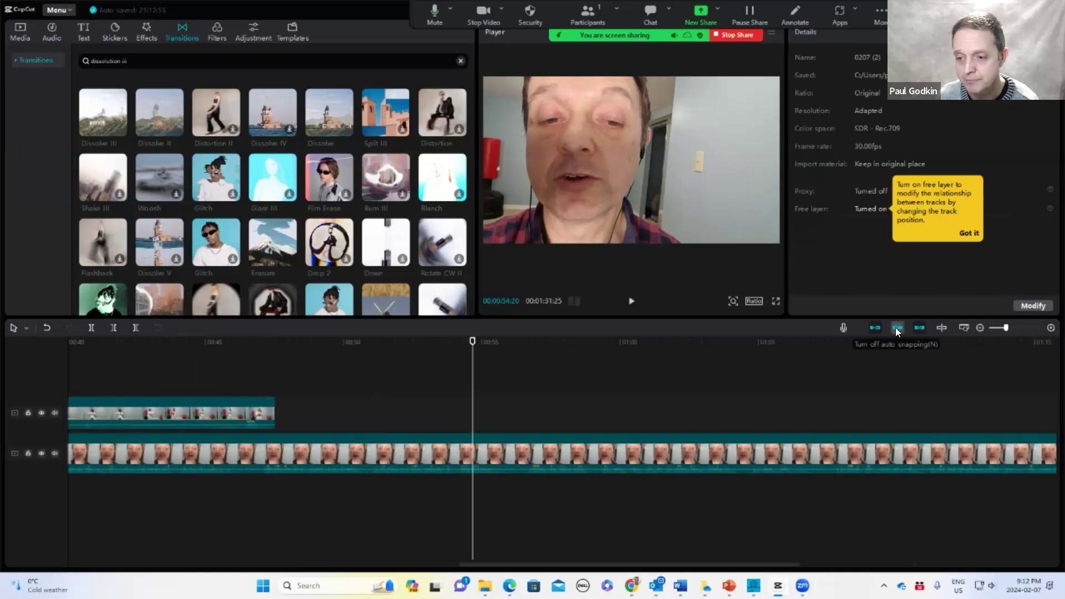
{"action": "left_click_drag", "start_coordinate": [613, 565], "coordinate": [466, 568]}
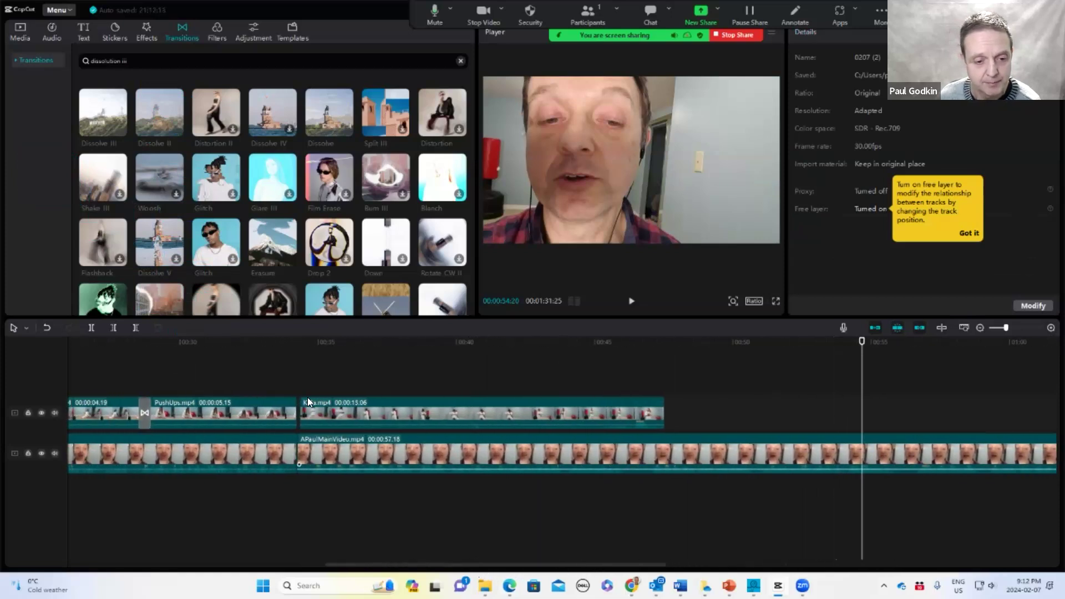
{"action": "left_click", "coordinate": [299, 410]}
{"action": "left_click_drag", "start_coordinate": [299, 409], "coordinate": [300, 410]}
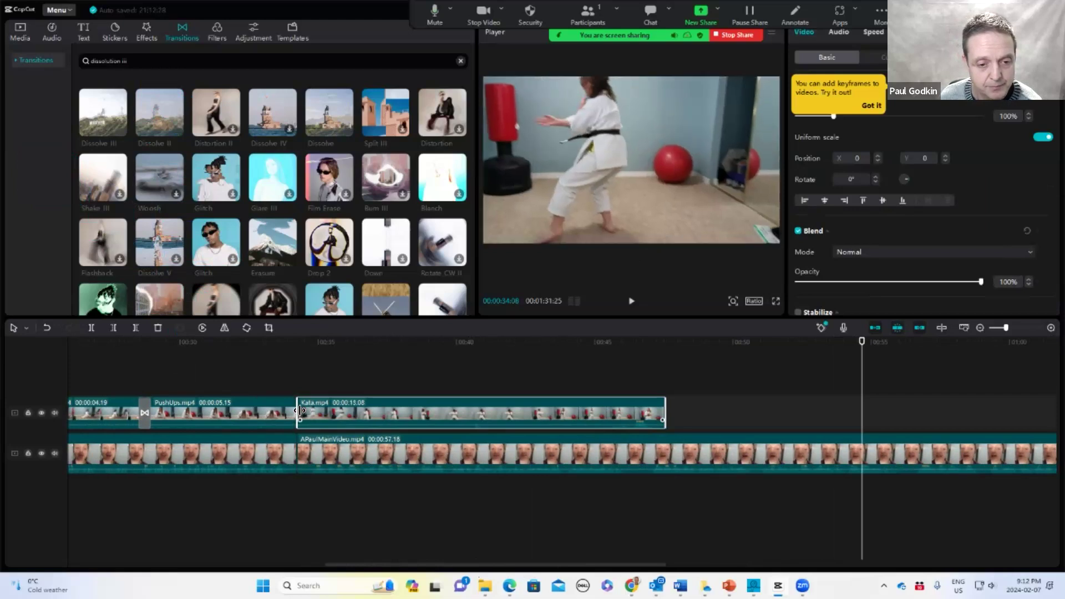
{"action": "left_click_drag", "start_coordinate": [160, 120], "coordinate": [292, 409]}
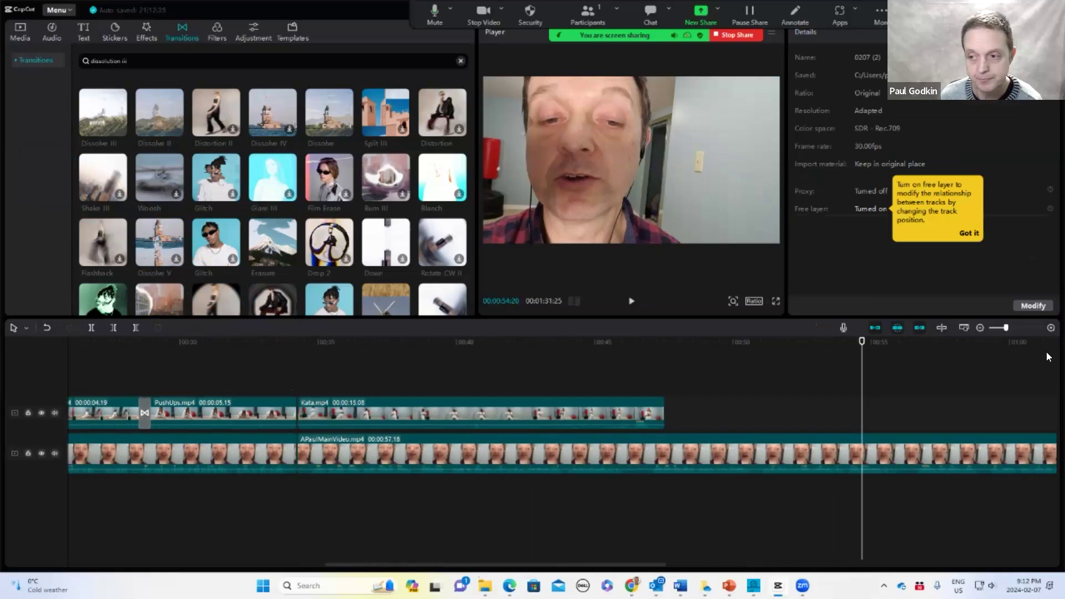
{"action": "left_click", "coordinate": [1050, 328]}
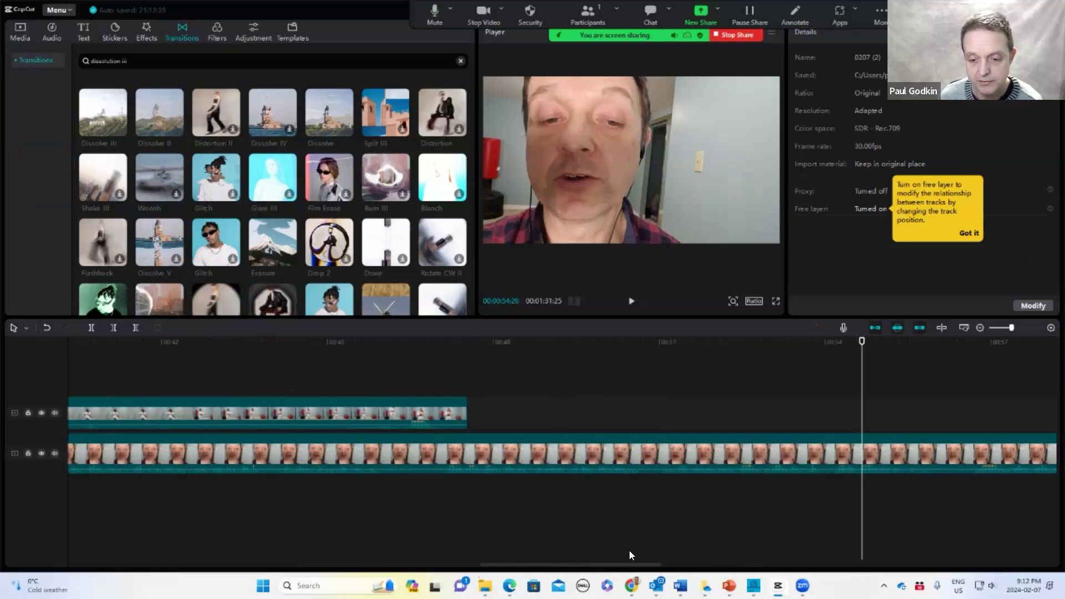
{"action": "left_click_drag", "start_coordinate": [617, 570], "coordinate": [482, 566]}
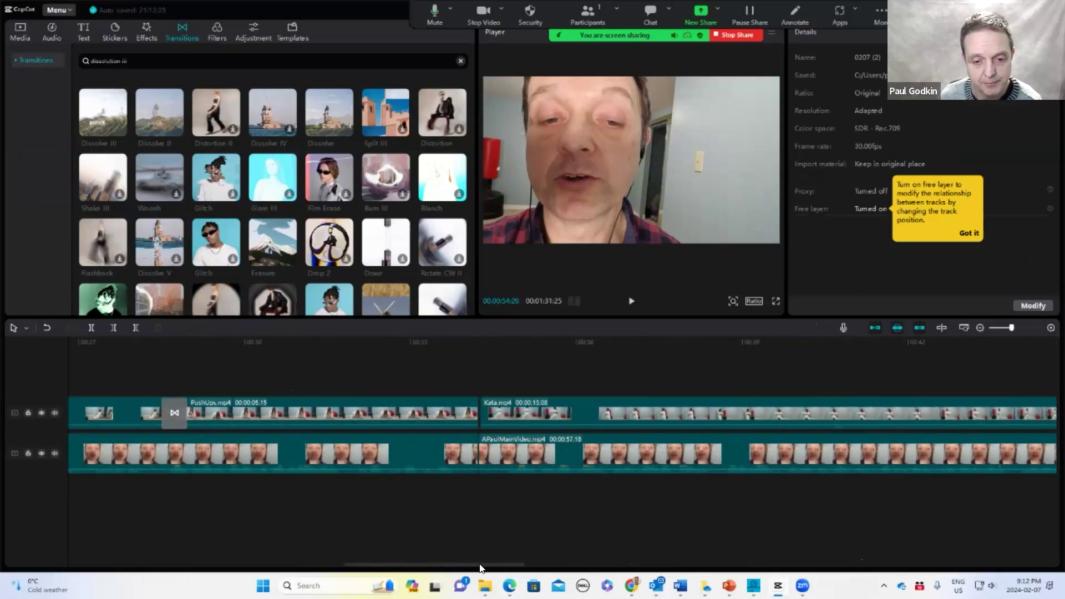
{"action": "left_click", "coordinate": [551, 408]}
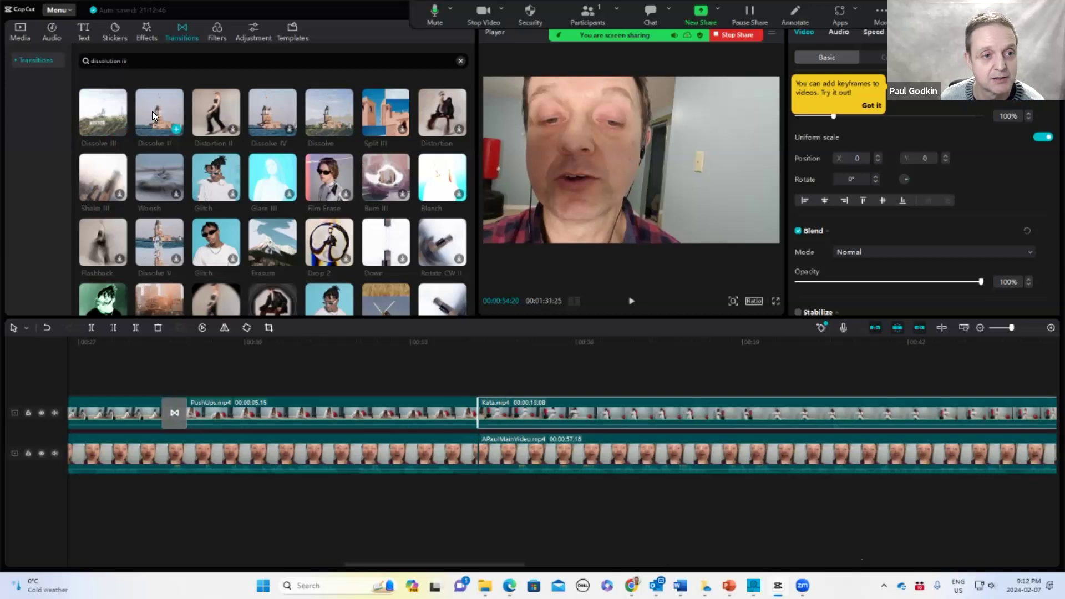
{"action": "left_click_drag", "start_coordinate": [152, 112], "coordinate": [465, 409]}
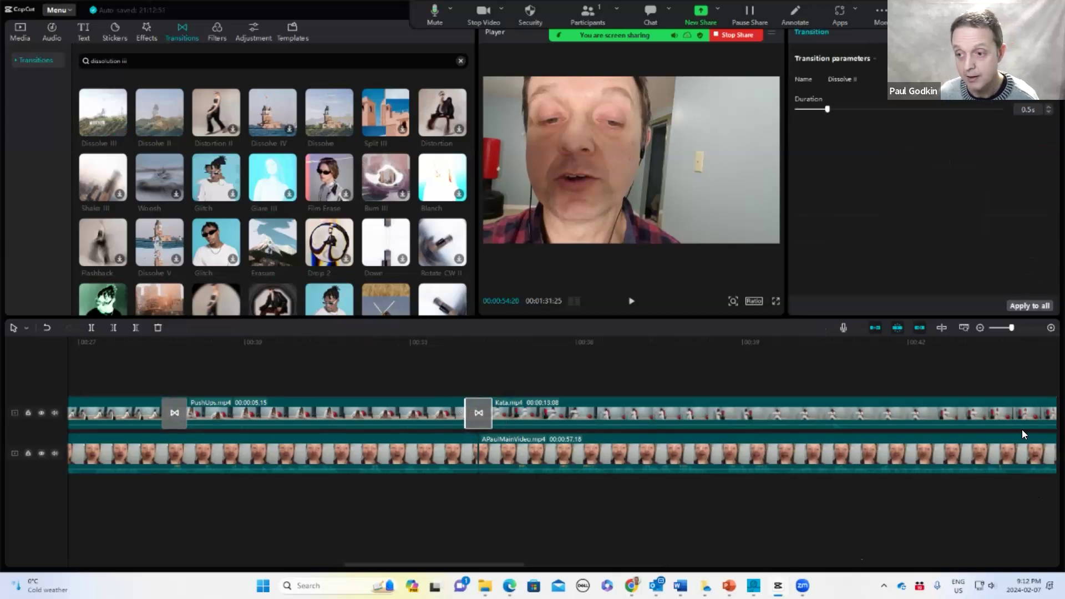
Play back the PushUps–Kata transition and trim a little off the Kata clip's end
{"action": "left_click", "coordinate": [979, 328]}
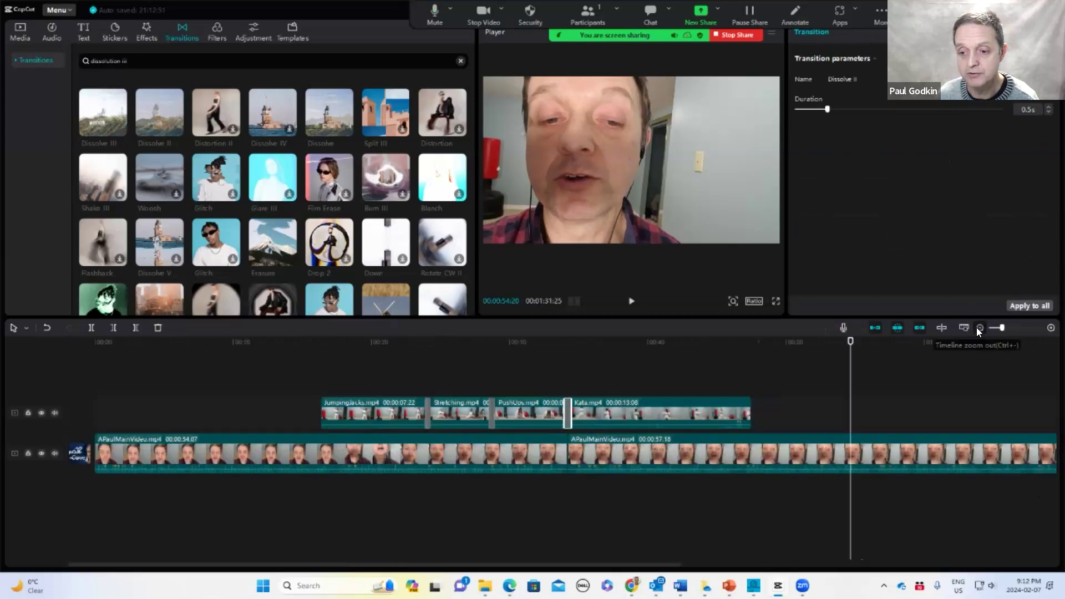
{"action": "left_click_drag", "start_coordinate": [850, 342], "coordinate": [722, 373]}
{"action": "key", "text": "space"}
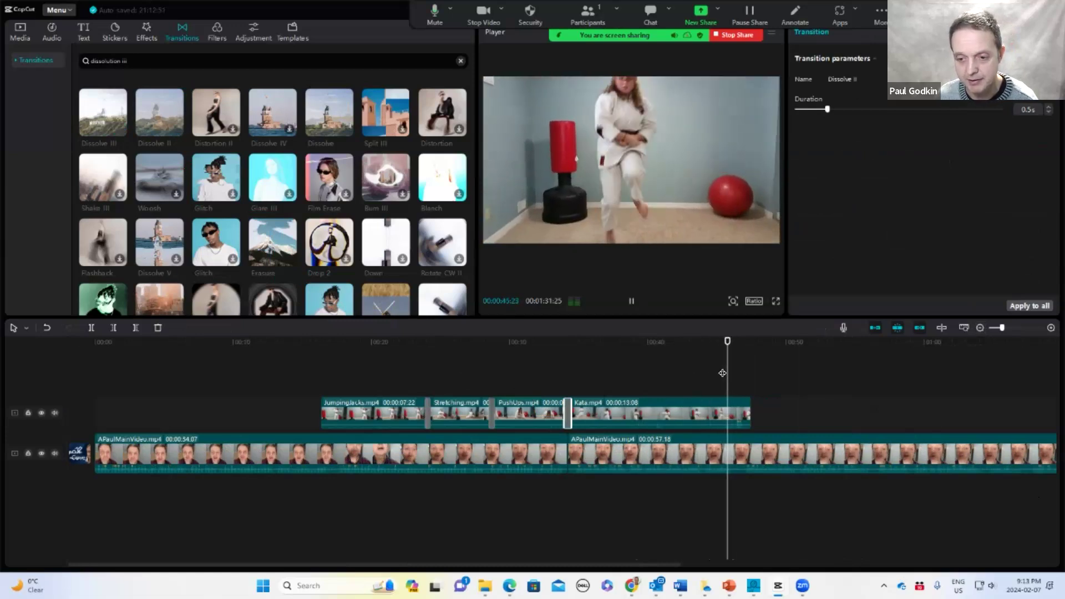
{"action": "key", "text": "space"}
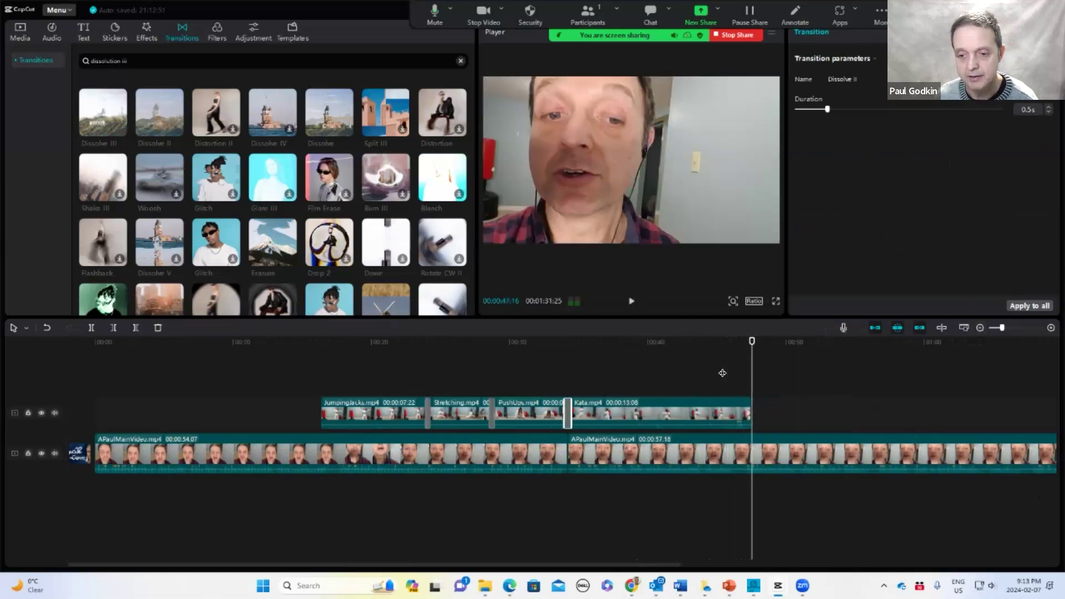
{"action": "left_click_drag", "start_coordinate": [749, 410], "coordinate": [745, 411]}
Add Combination5.mp4 right after the Kata clip and place a Dissolve II transition between them
{"action": "left_click", "coordinate": [20, 30]}
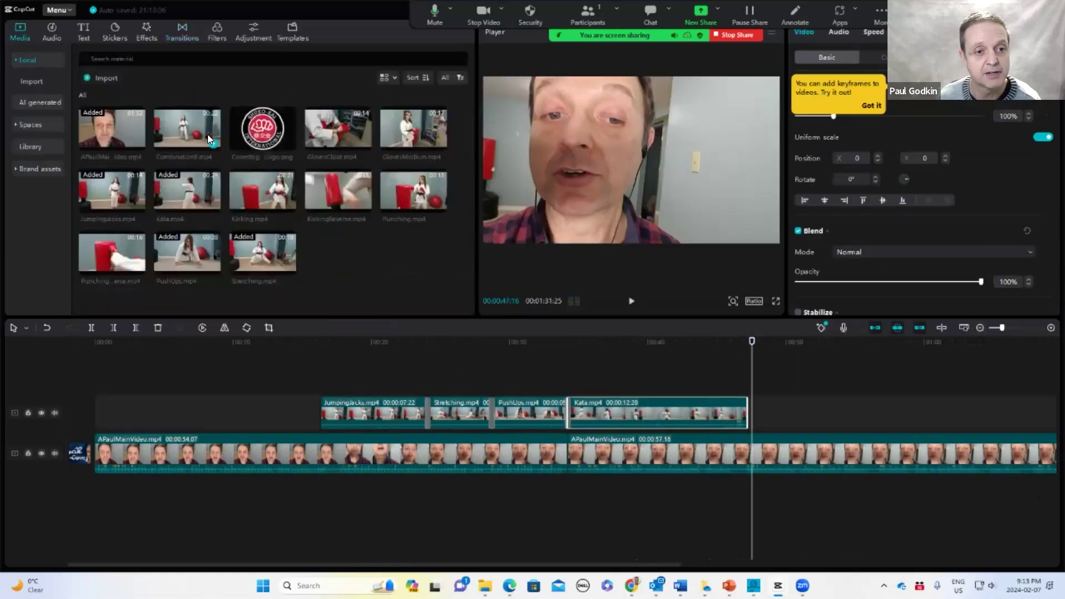
{"action": "left_click_drag", "start_coordinate": [174, 124], "coordinate": [746, 413]}
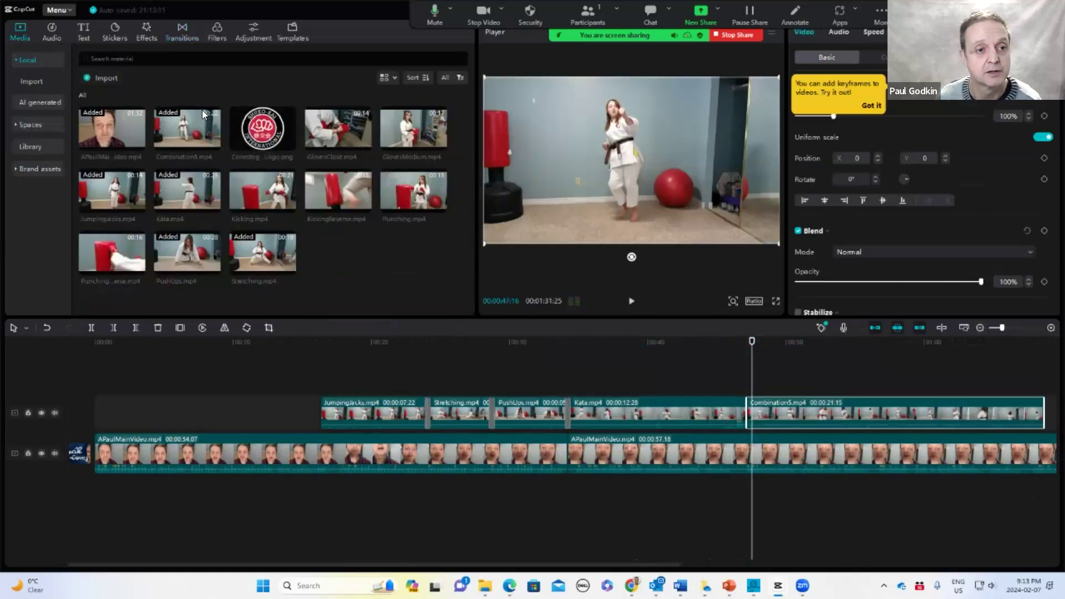
{"action": "left_click", "coordinate": [177, 28]}
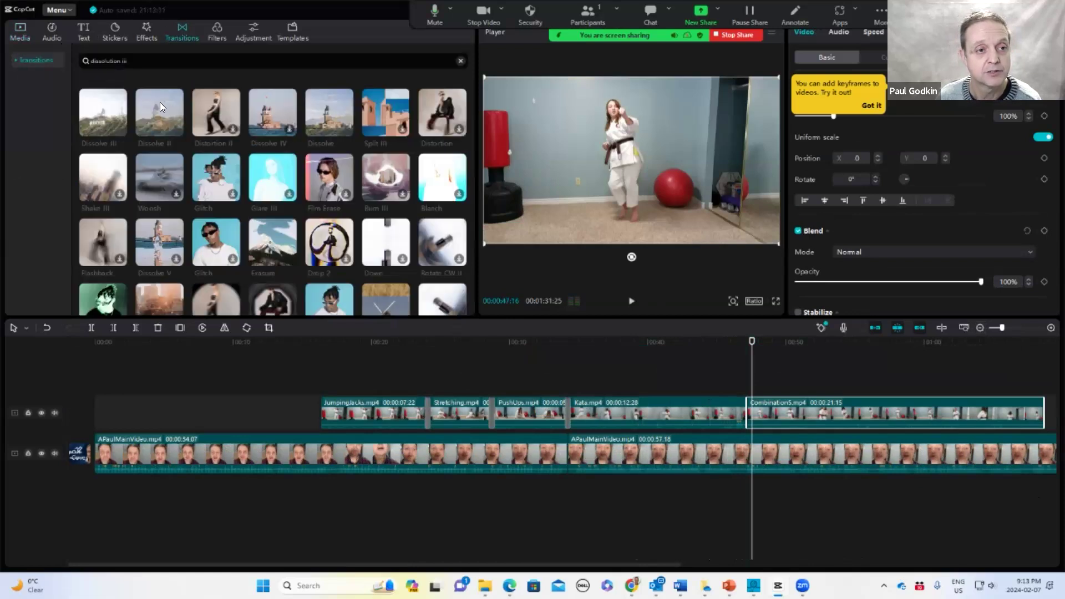
{"action": "mouse_move", "coordinate": [195, 150]}
{"action": "left_mouse_down"}
{"action": "mouse_move", "coordinate": [754, 410]}
{"action": "mouse_move", "coordinate": [745, 410]}
{"action": "left_mouse_up"}
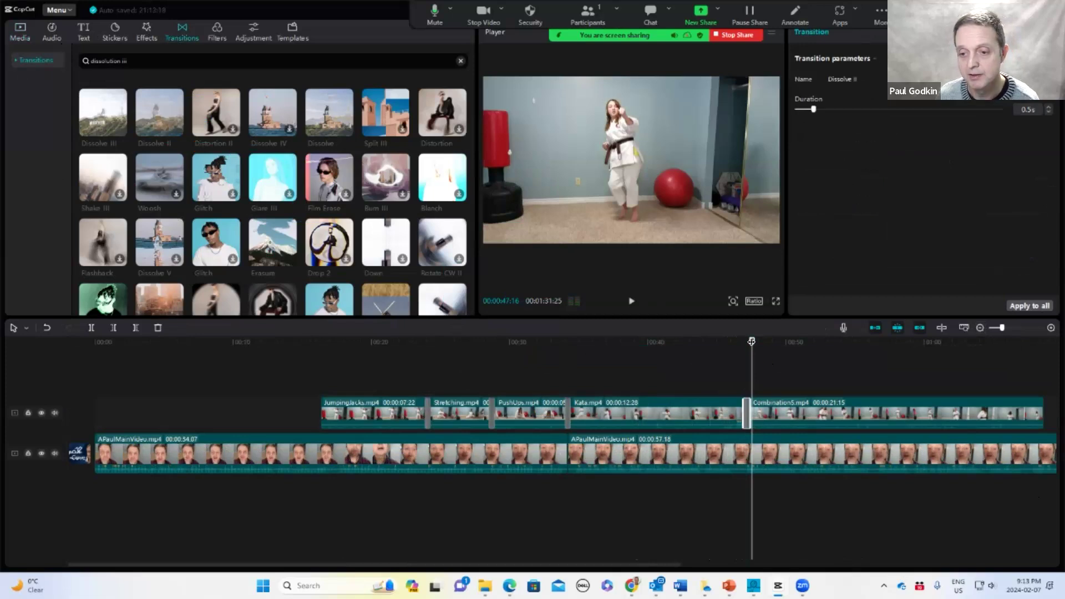
Preview the Combination5 clip, split it at about the 50-second mark, and delete the remaining part
{"action": "key", "text": "space"}
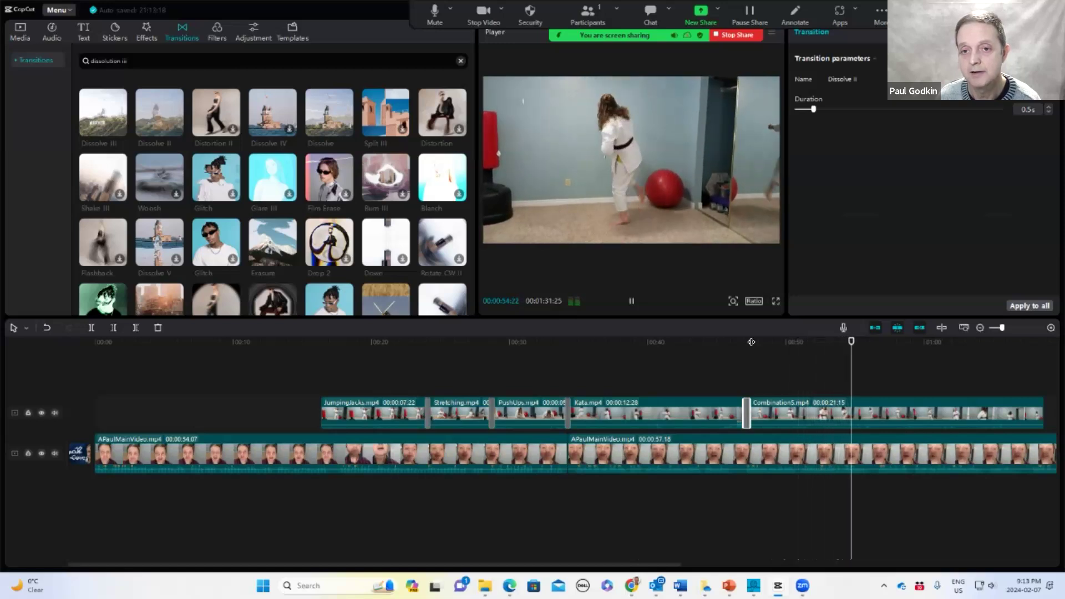
{"action": "key", "text": "space"}
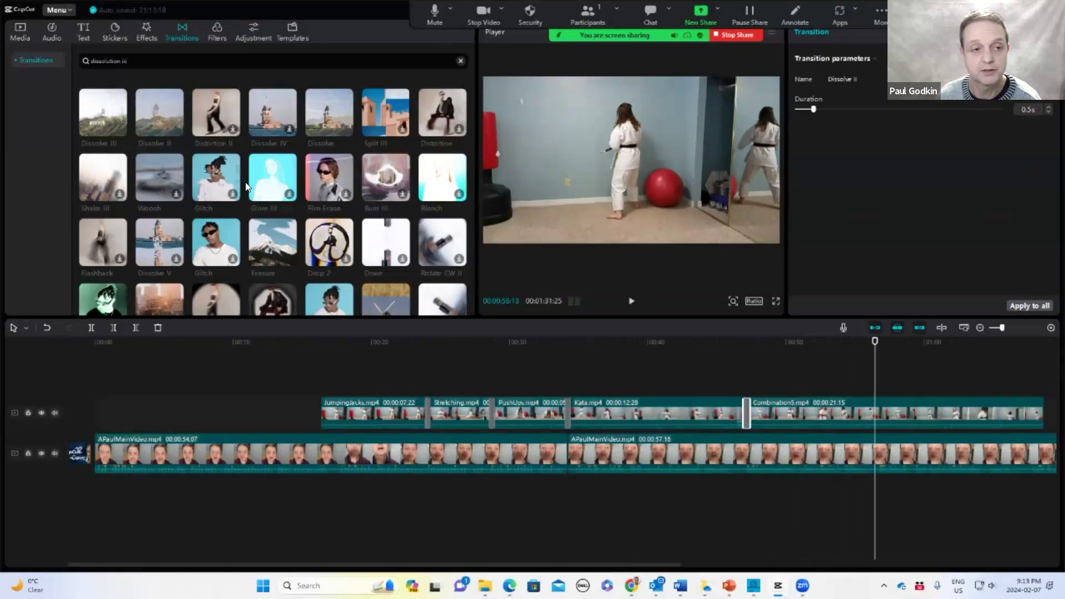
{"action": "left_click", "coordinate": [864, 412]}
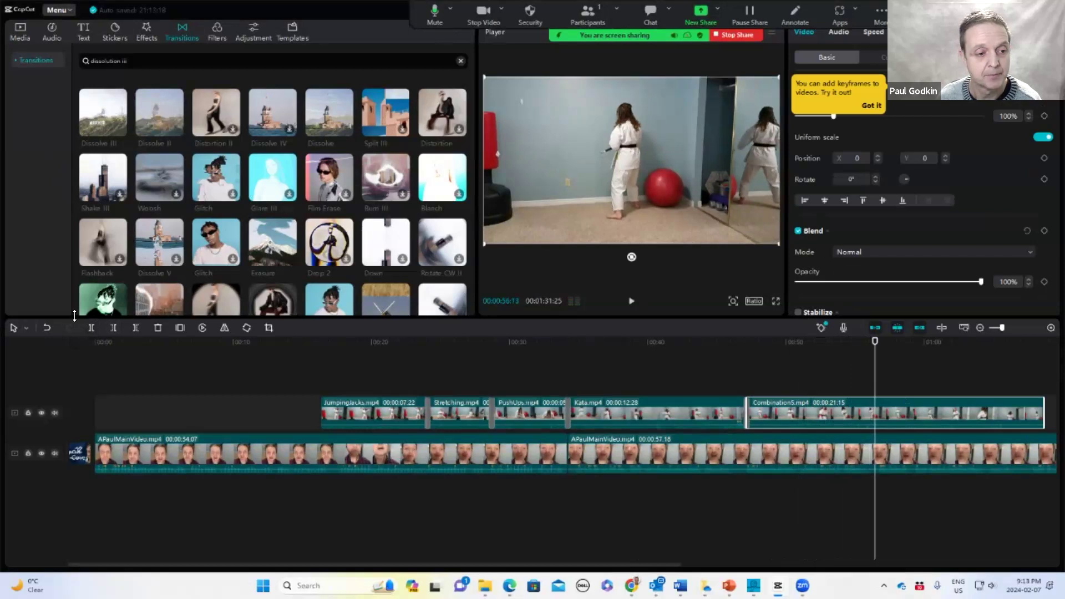
{"action": "left_click", "coordinate": [91, 327]}
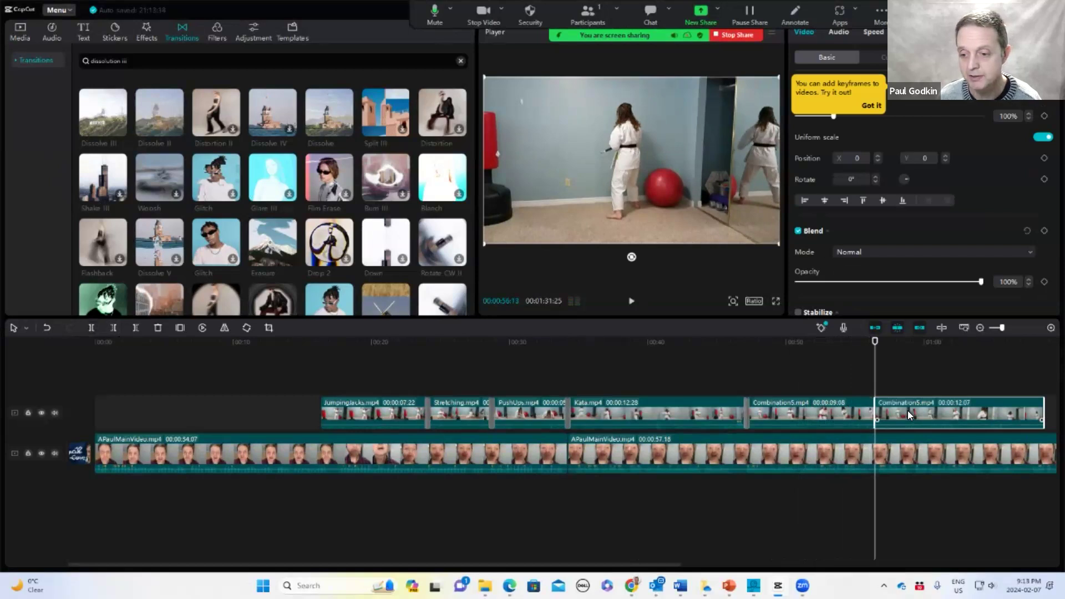
{"action": "key", "text": "Delete"}
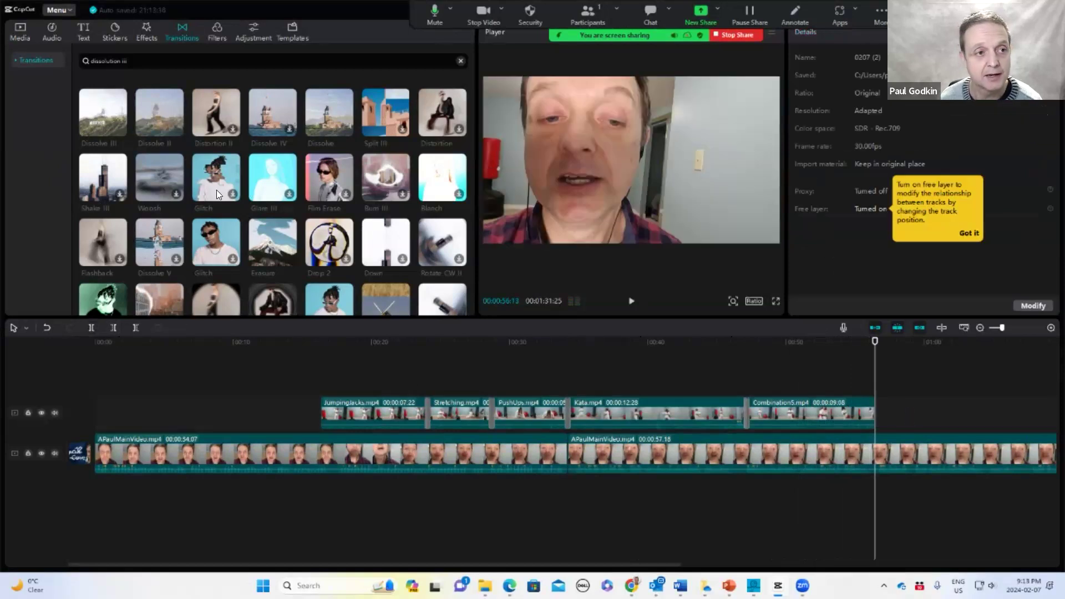
Add PunchingReverse.mp4 after Combination5 with a Dissolve II transition between the two clips
{"action": "left_click", "coordinate": [21, 31]}
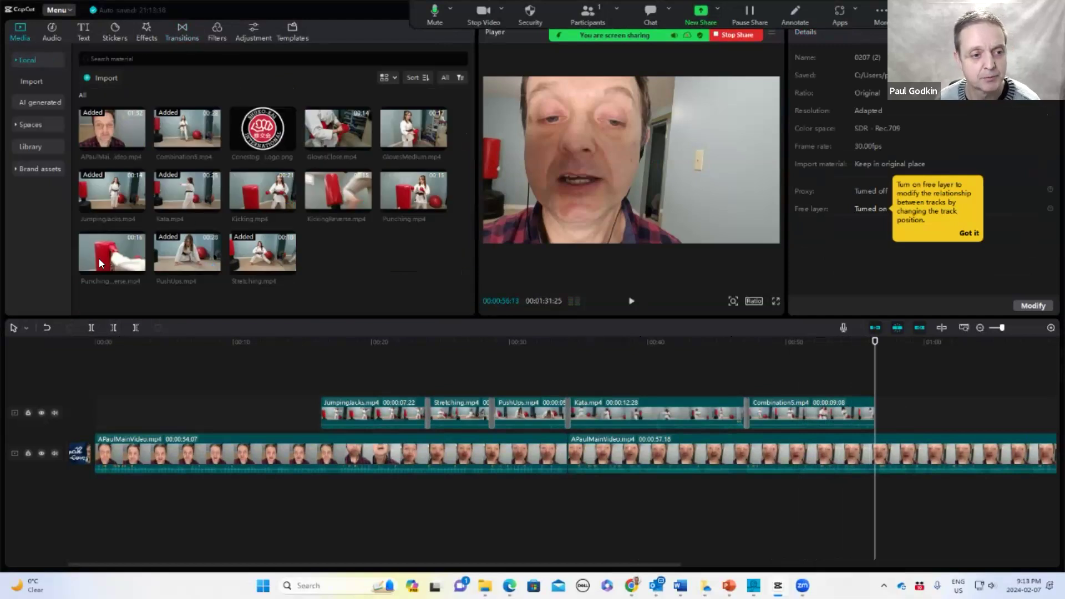
{"action": "left_click_drag", "start_coordinate": [112, 255], "coordinate": [874, 412]}
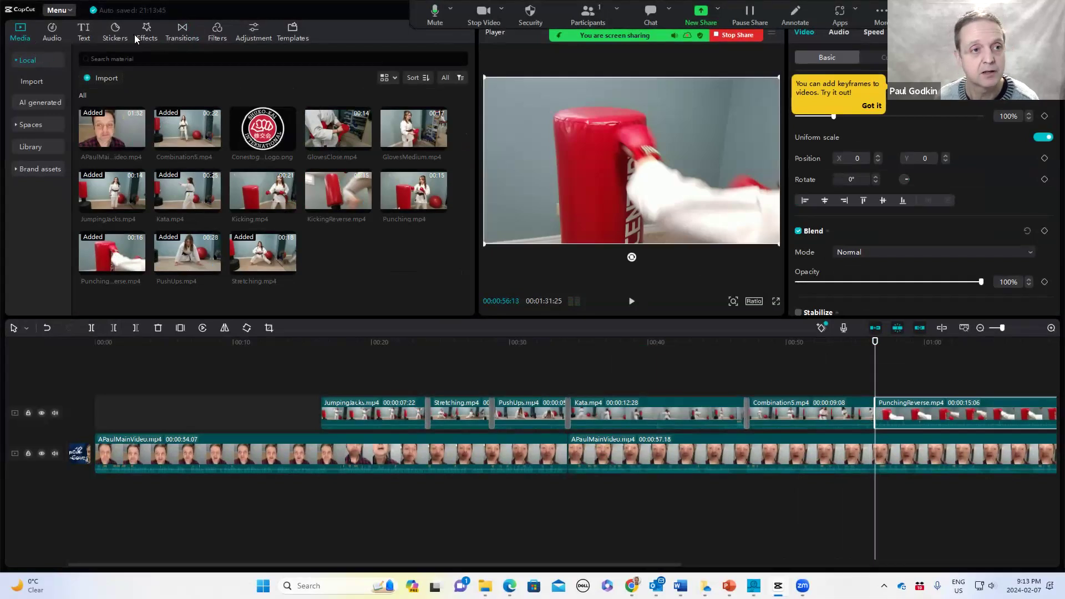
{"action": "left_click", "coordinate": [186, 31]}
{"action": "left_click_drag", "start_coordinate": [161, 113], "coordinate": [871, 411]}
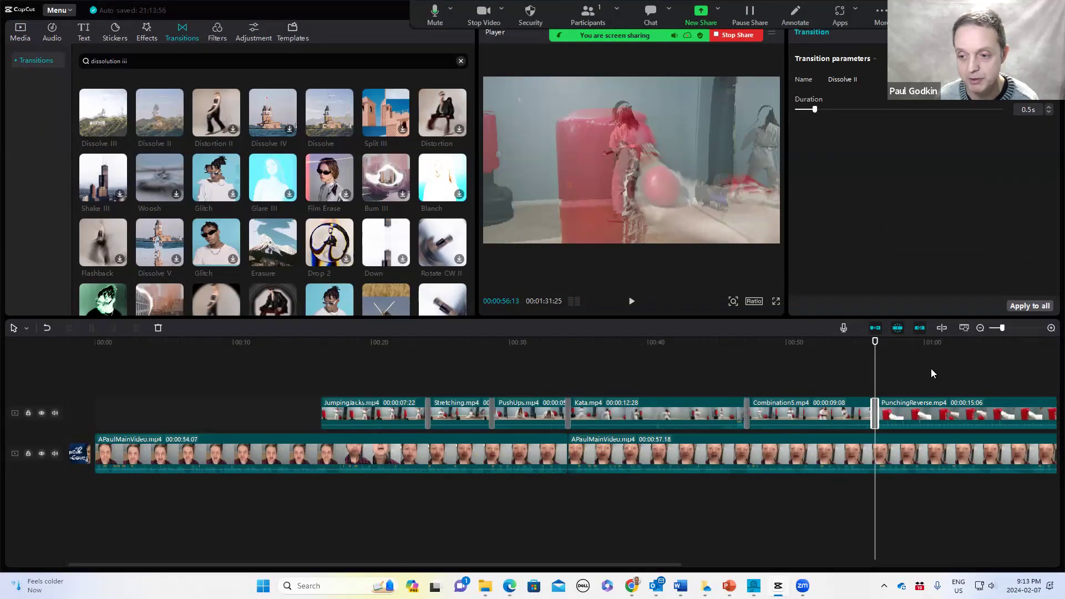
{"action": "left_click", "coordinate": [981, 327]}
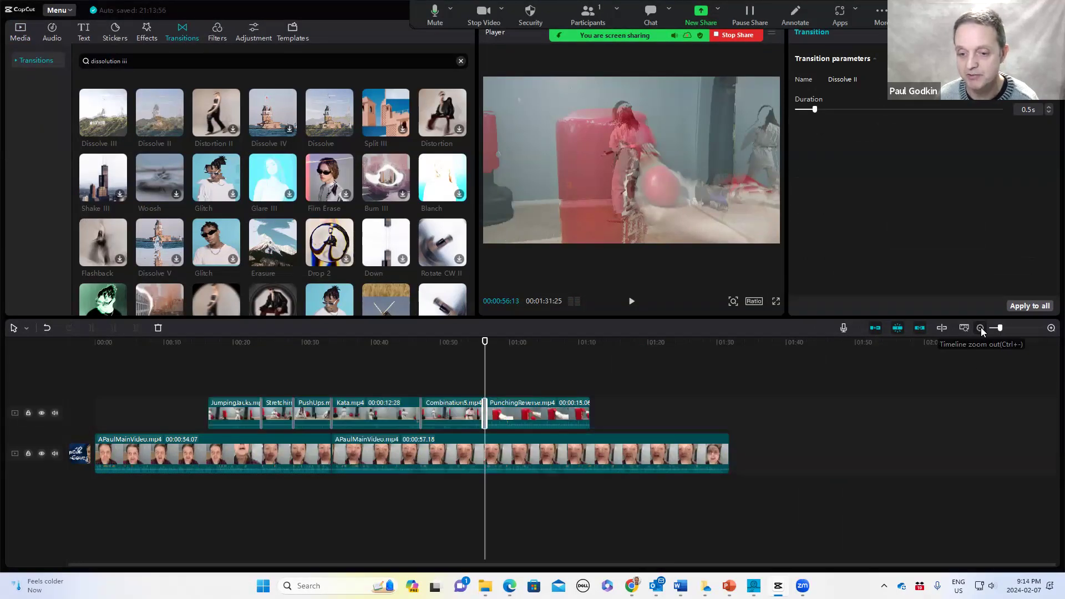
Preview the Combination5–PunchingReverse transition and move the PunchingReverse clip to about 1:30 on the timeline
{"action": "left_click_drag", "start_coordinate": [485, 341], "coordinate": [470, 342]}
{"action": "key", "text": "space"}
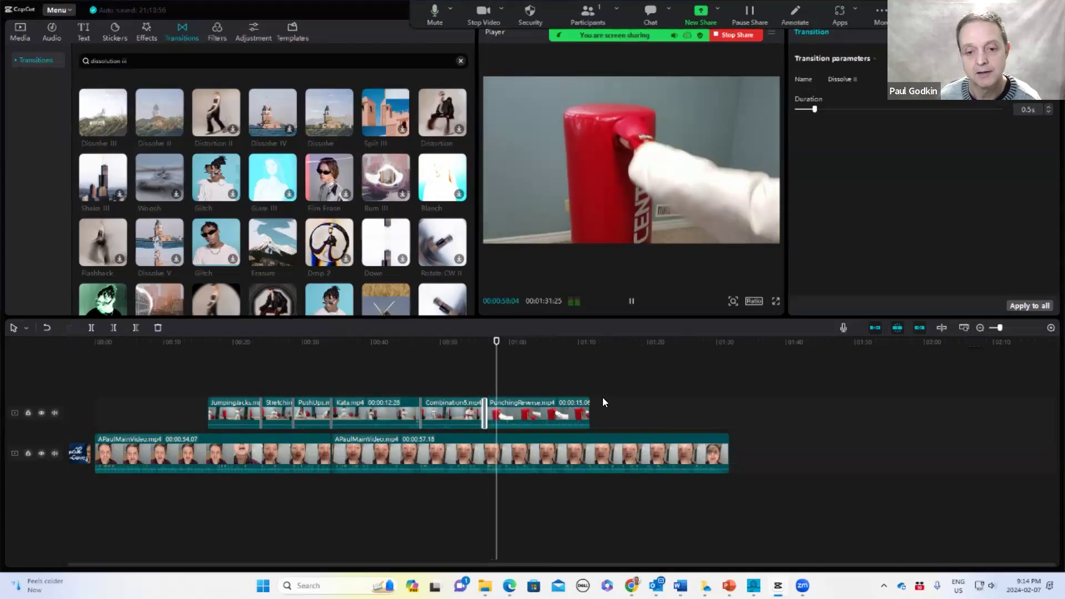
{"action": "key", "text": "space"}
{"action": "left_click_drag", "start_coordinate": [567, 415], "coordinate": [805, 415]}
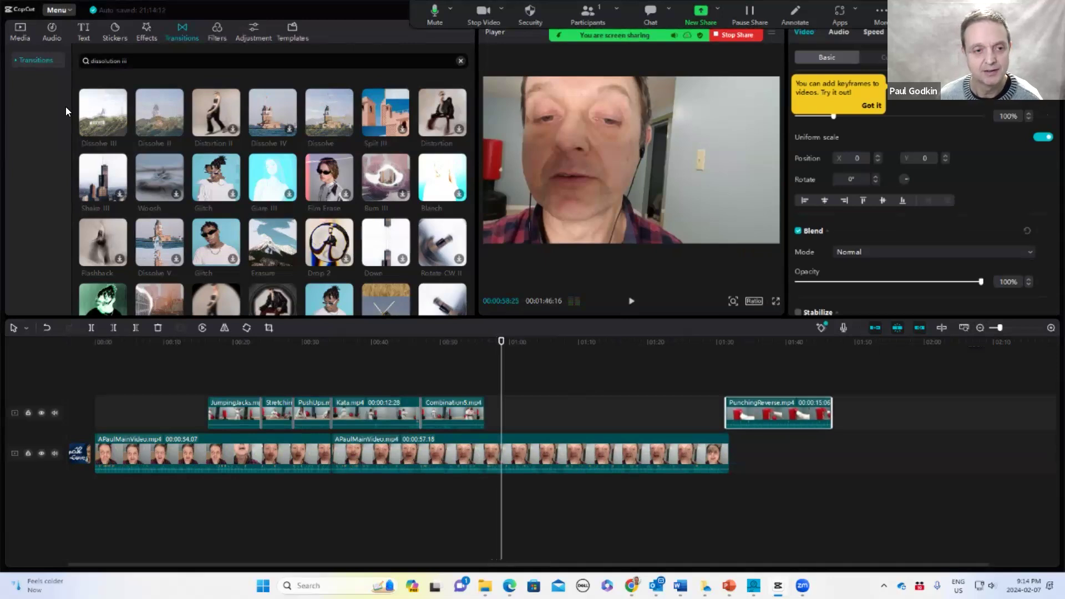
Add GlovesClose.mp4 after Combination5 and trim its end to about the 1:02 mark
{"action": "left_click", "coordinate": [19, 30]}
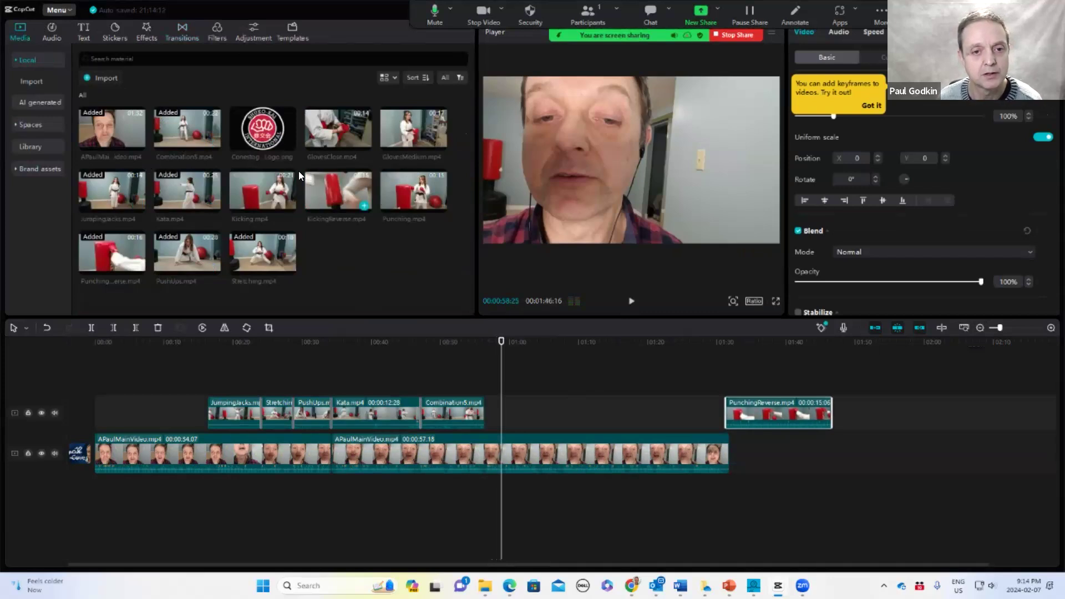
{"action": "left_click_drag", "start_coordinate": [328, 124], "coordinate": [487, 411]}
{"action": "left_click", "coordinate": [500, 341]}
{"action": "left_click_drag", "start_coordinate": [494, 343], "coordinate": [529, 365]}
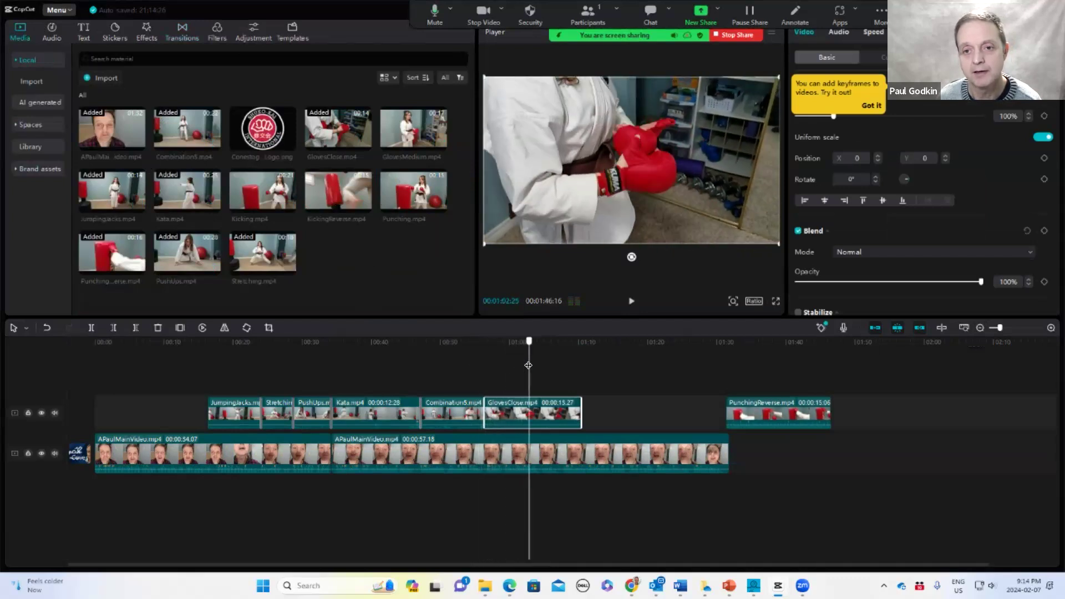
{"action": "left_click_drag", "start_coordinate": [580, 408], "coordinate": [528, 417]}
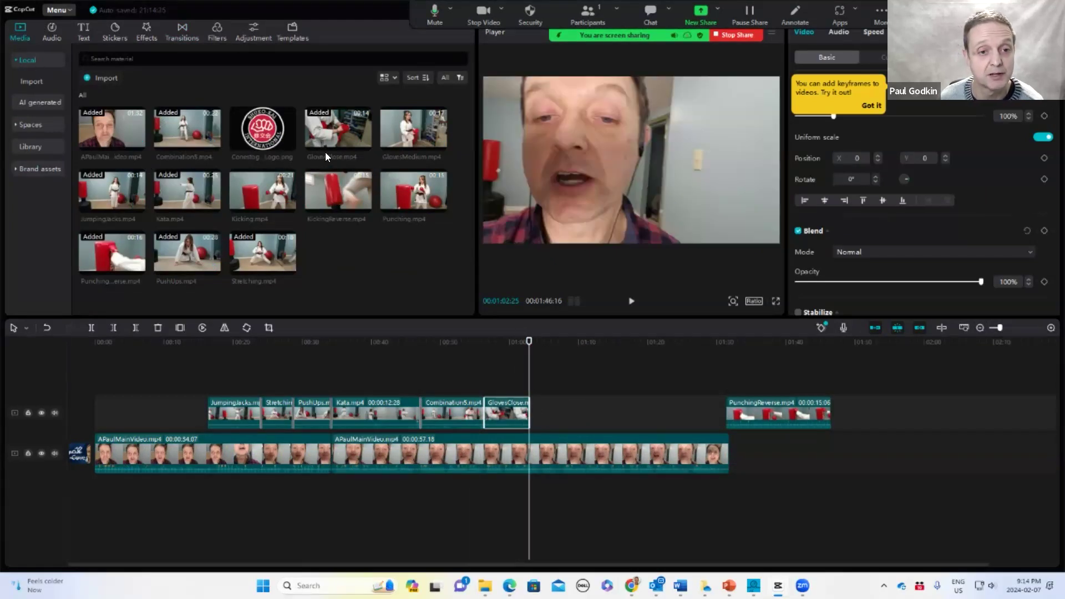
Add GlovesMedium.mp4 right after GlovesClose and trim it to a short segment
{"action": "left_click_drag", "start_coordinate": [408, 136], "coordinate": [531, 413]}
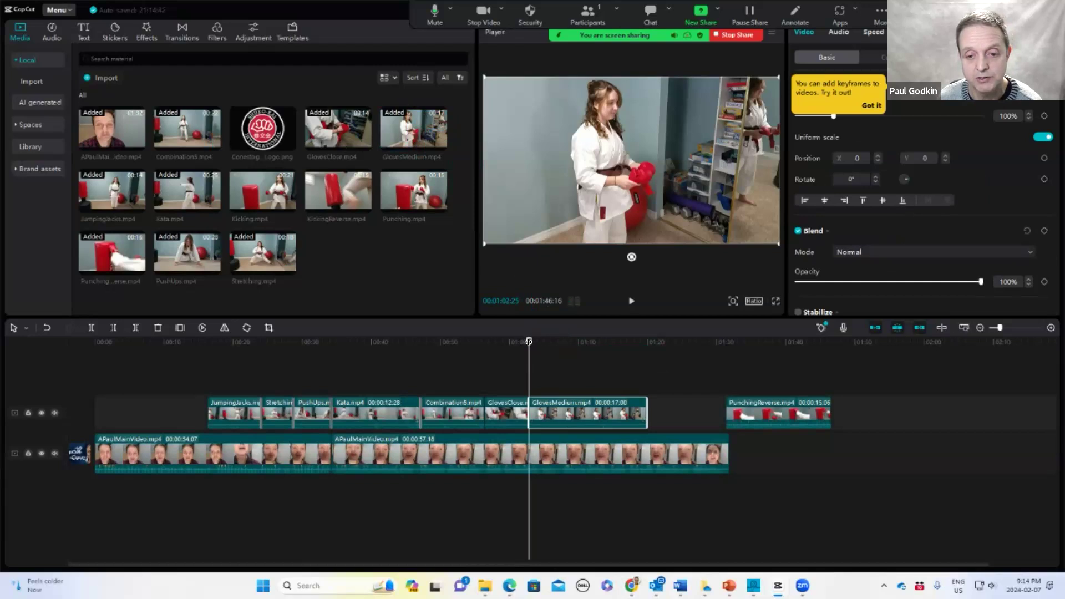
{"action": "left_click_drag", "start_coordinate": [533, 344], "coordinate": [605, 353]}
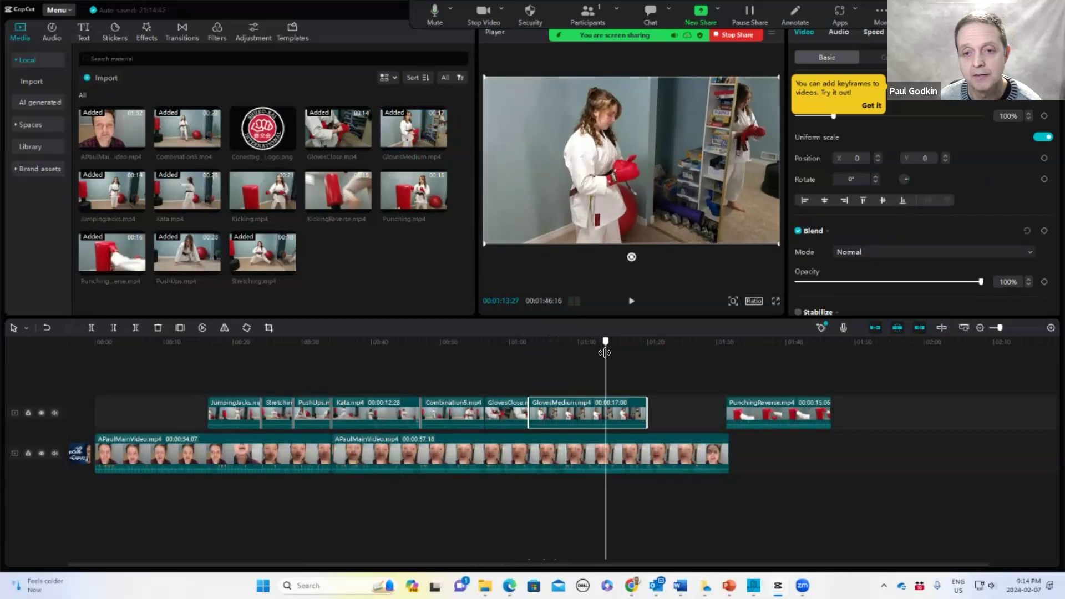
{"action": "left_click_drag", "start_coordinate": [527, 413], "coordinate": [558, 415]}
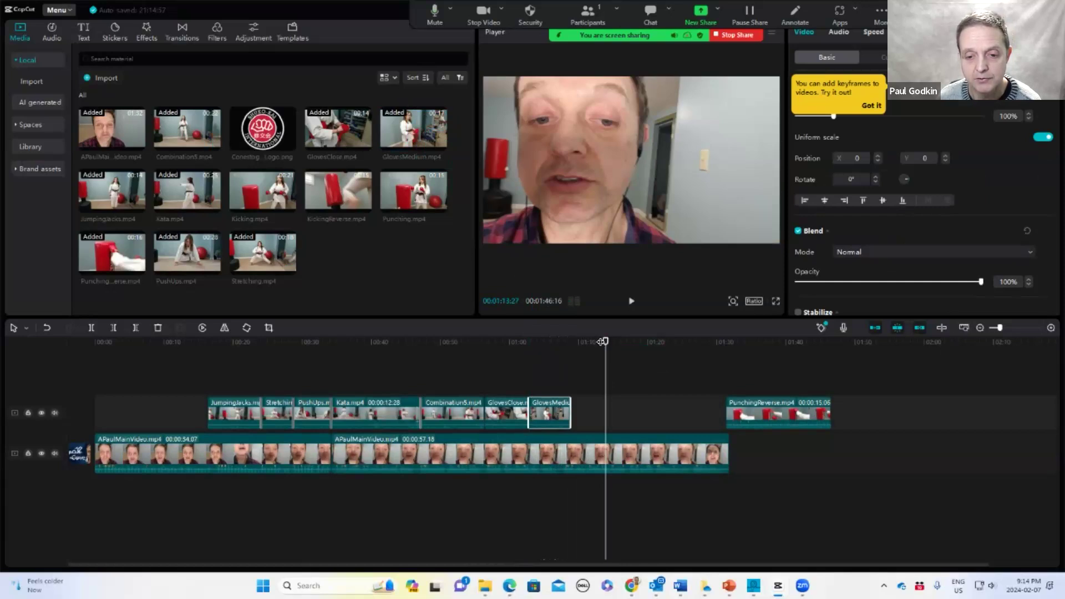
Play back the GlovesClose and GlovesMedium section of the timeline
{"action": "left_click_drag", "start_coordinate": [604, 335], "coordinate": [522, 352]}
{"action": "key", "text": "space"}
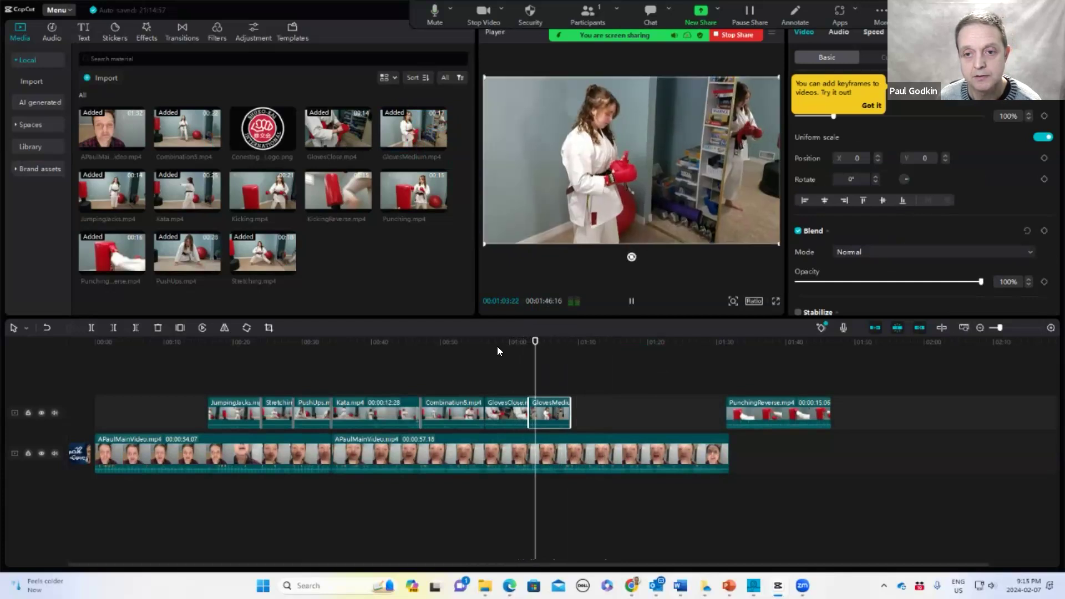
{"action": "key", "text": "space"}
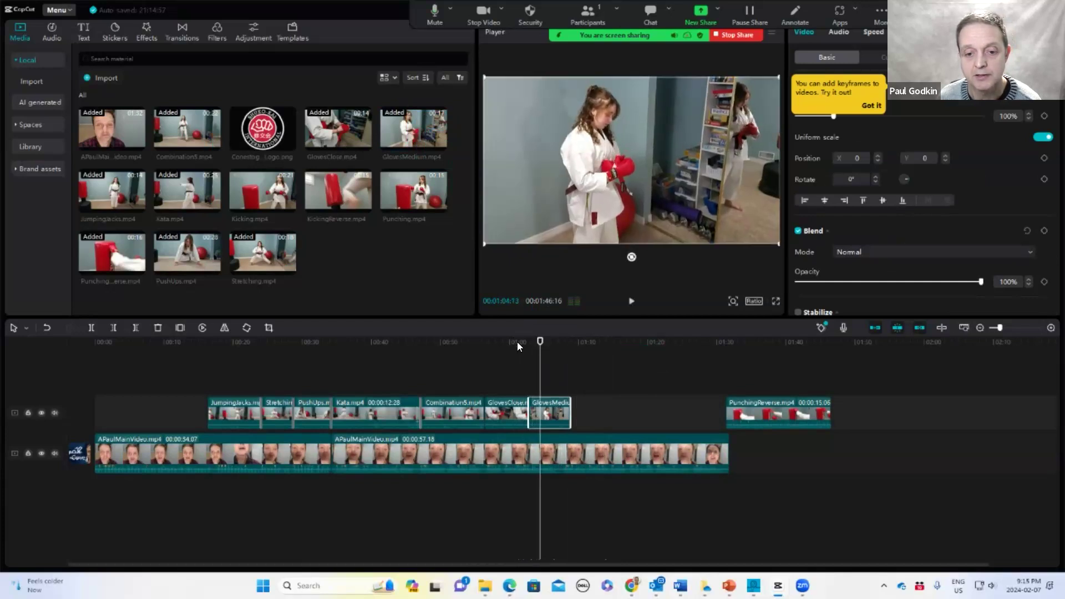
{"action": "mouse_move", "coordinate": [540, 341]}
{"action": "left_mouse_down"}
{"action": "mouse_move", "coordinate": [514, 343]}
{"action": "mouse_move", "coordinate": [542, 345]}
{"action": "left_mouse_up"}
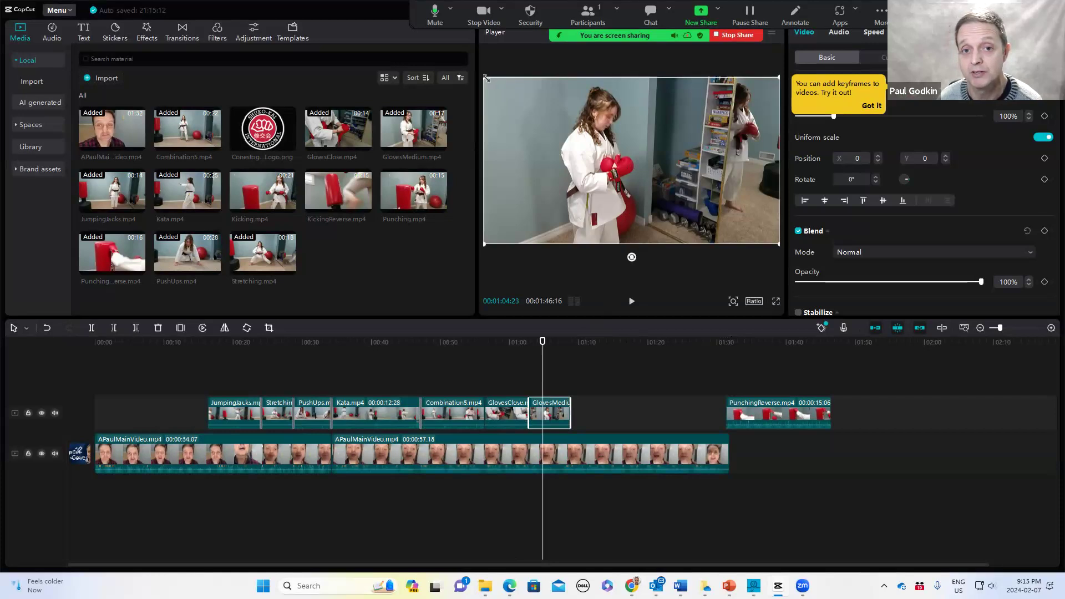
Scale the GlovesMedium clip to 150% and undo the scaling
{"action": "mouse_move", "coordinate": [486, 78]}
{"action": "left_mouse_down"}
{"action": "mouse_move", "coordinate": [423, 23]}
{"action": "mouse_move", "coordinate": [365, 5]}
{"action": "mouse_move", "coordinate": [470, 90]}
{"action": "left_mouse_up"}
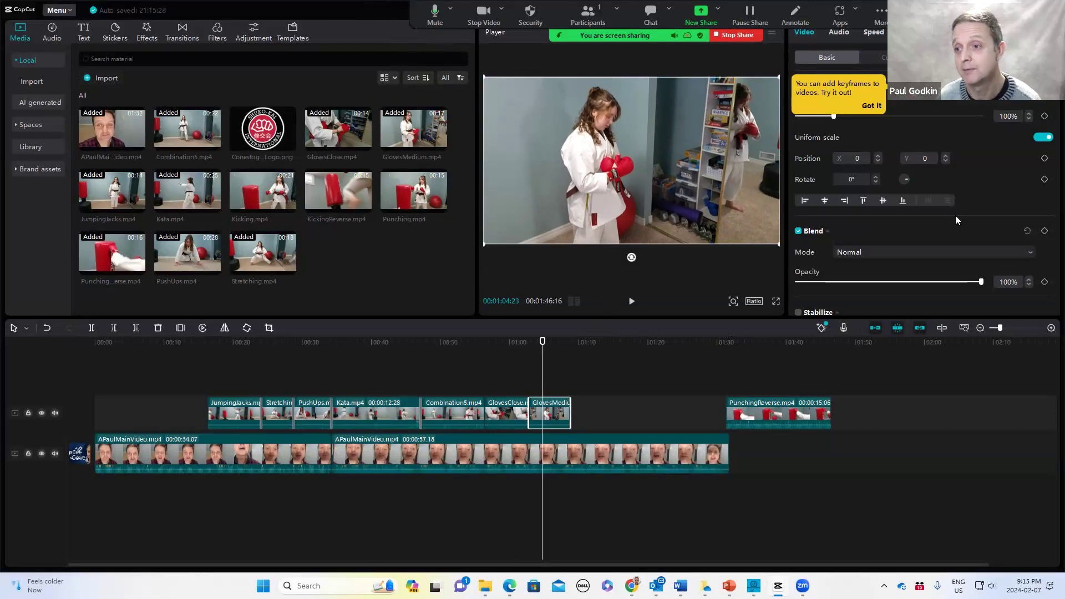
{"action": "left_click_drag", "start_coordinate": [1014, 116], "coordinate": [995, 116]}
{"action": "type", "text": "15"}
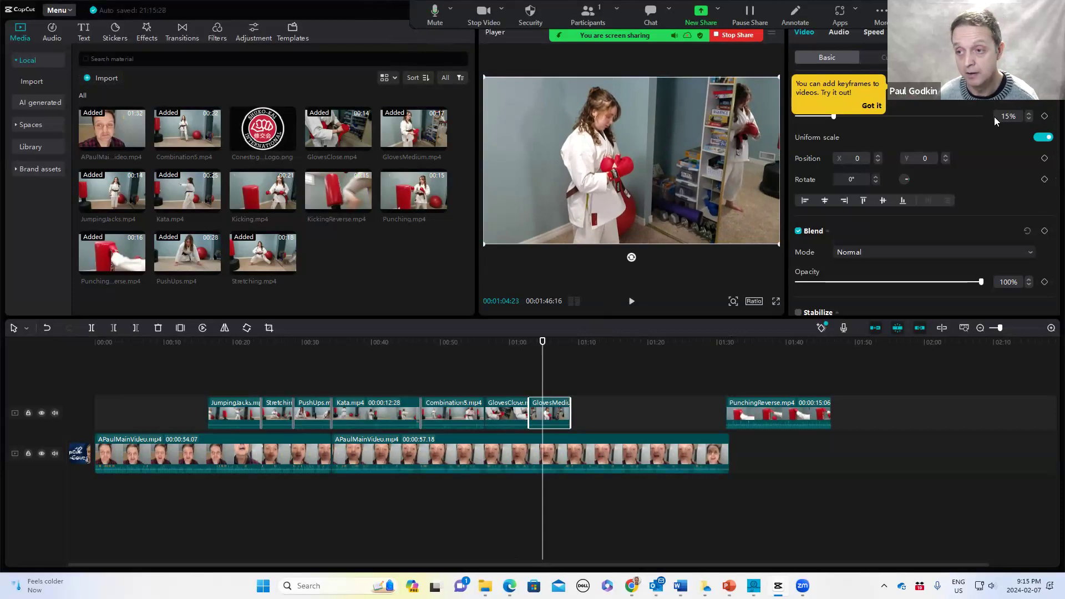
{"action": "type", "text": "0"}
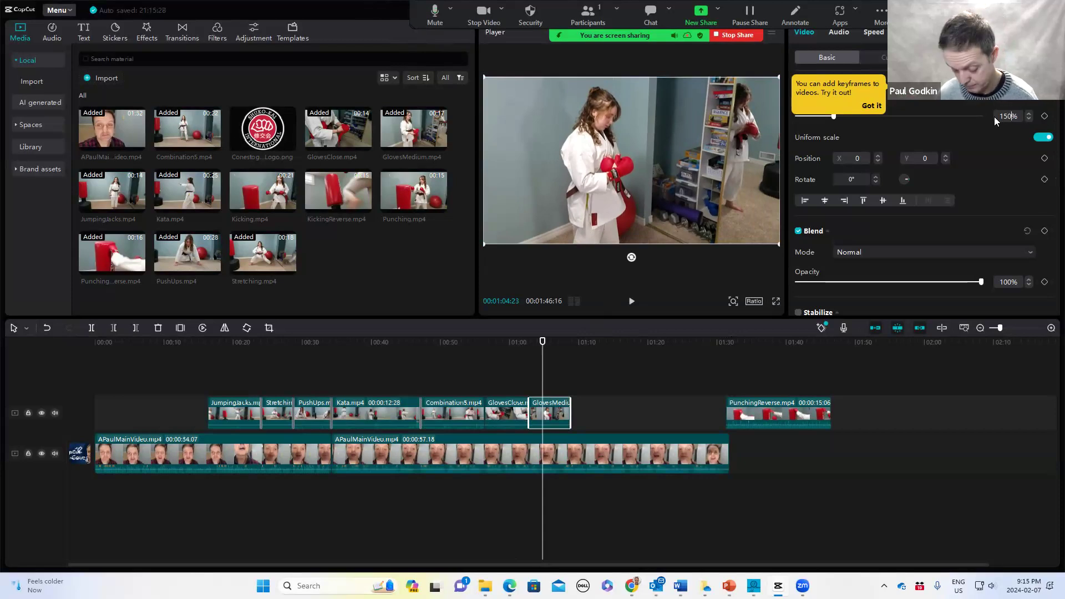
{"action": "key", "text": "Return"}
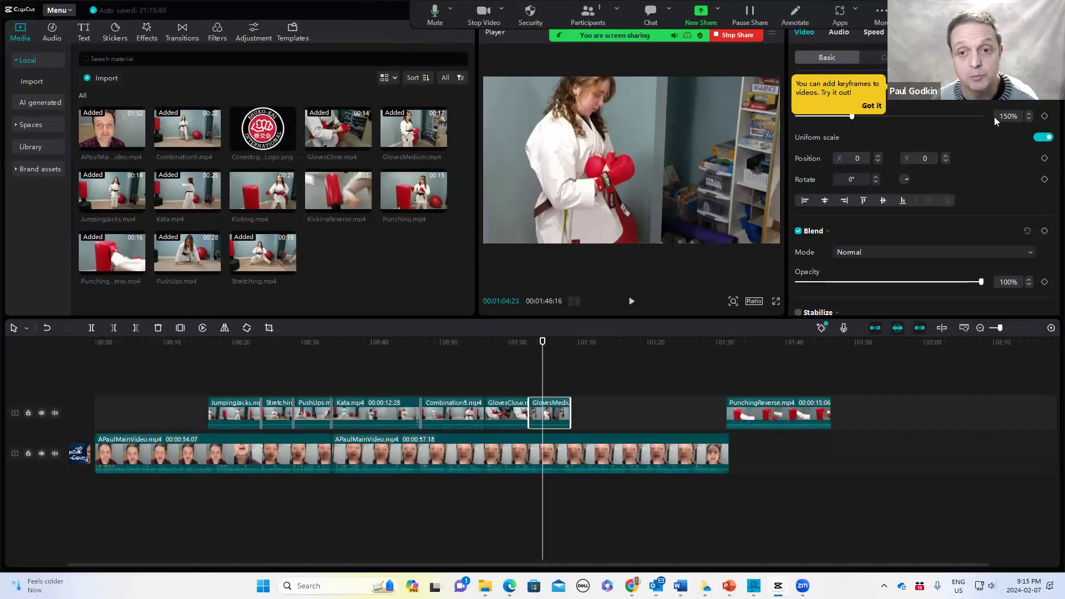
{"action": "key", "text": "ctrl+z"}
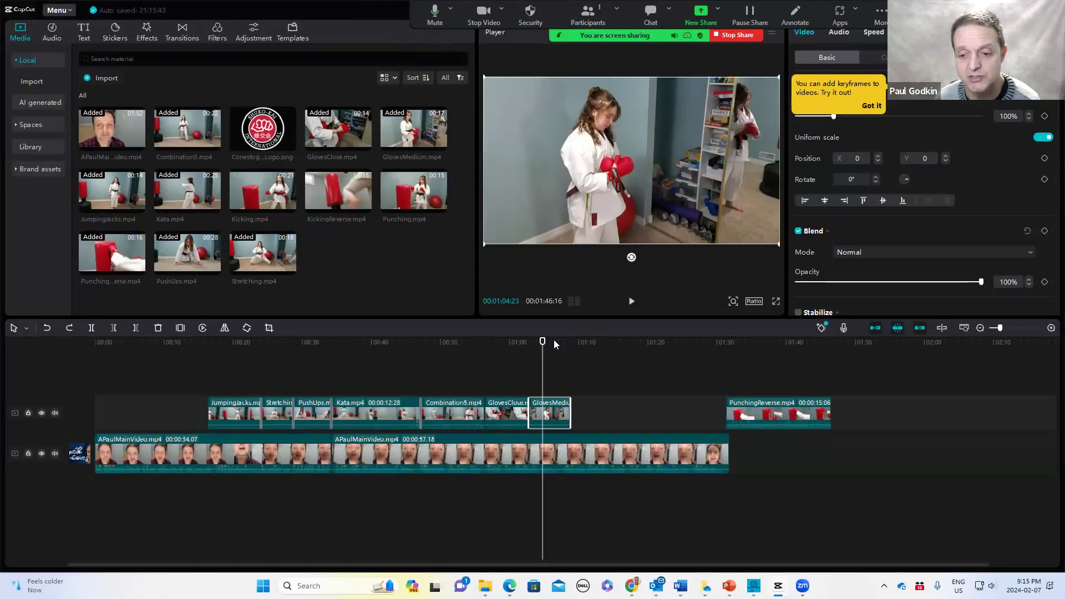
Play past the GlovesMedium clip and move the PunchingReverse clip to directly follow GlovesMedium
{"action": "left_click_drag", "start_coordinate": [543, 342], "coordinate": [569, 349]}
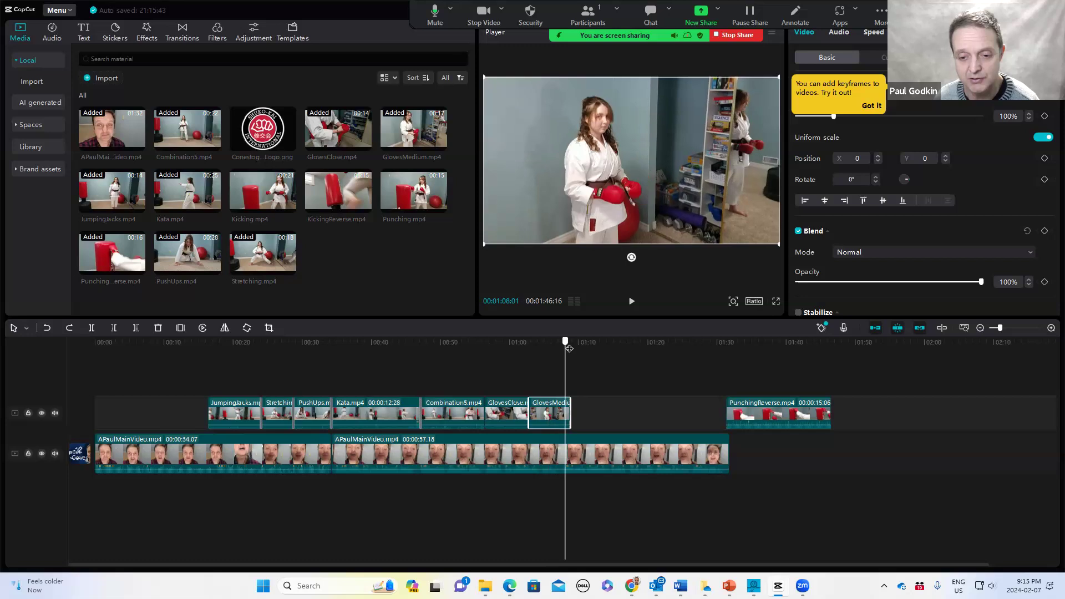
{"action": "key", "text": "space"}
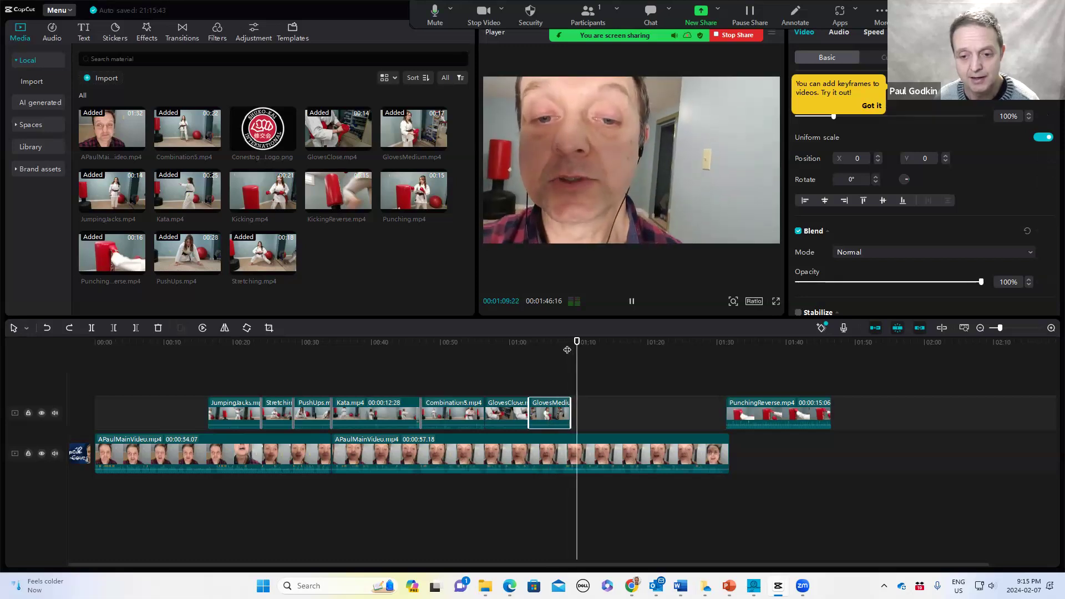
{"action": "key", "text": "space"}
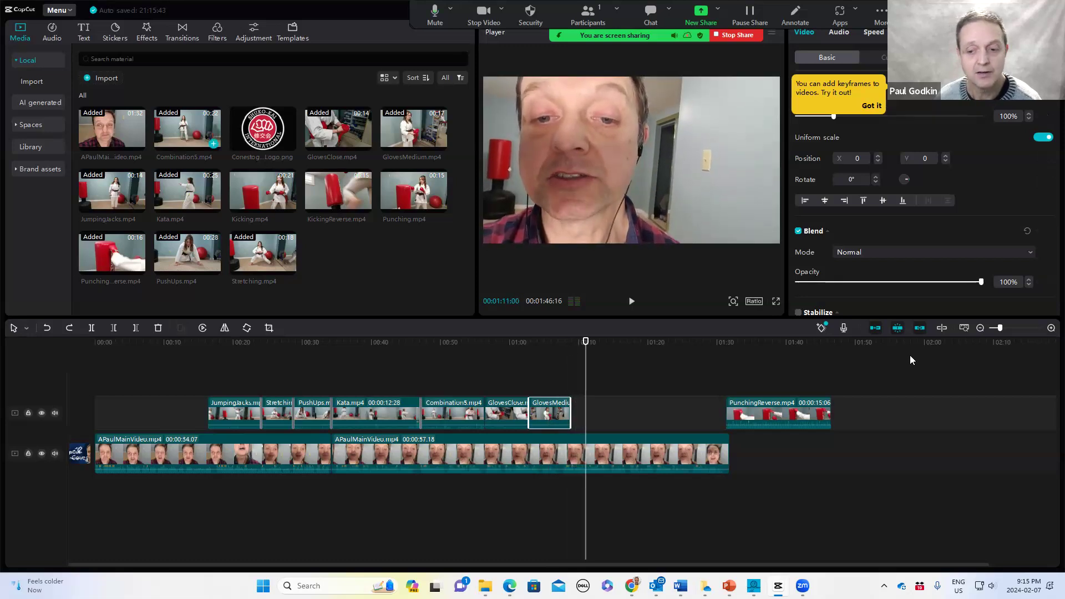
{"action": "left_click_drag", "start_coordinate": [729, 414], "coordinate": [573, 414]}
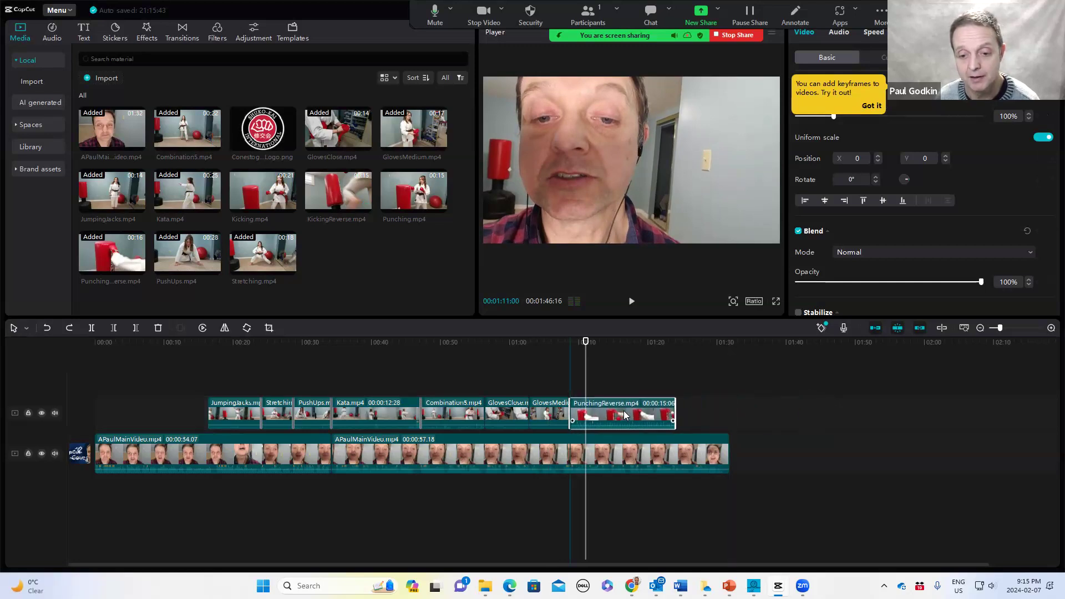
Add a Dissolve II transition between GlovesMedium and PunchingReverse and preview it
{"action": "left_click", "coordinate": [182, 32]}
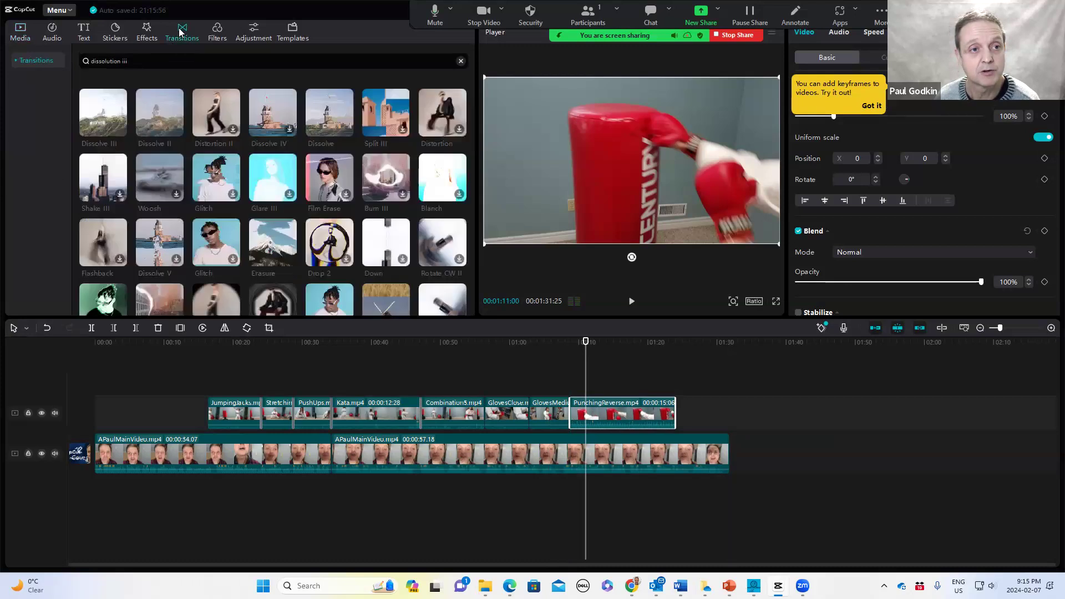
{"action": "left_click_drag", "start_coordinate": [159, 113], "coordinate": [568, 413]}
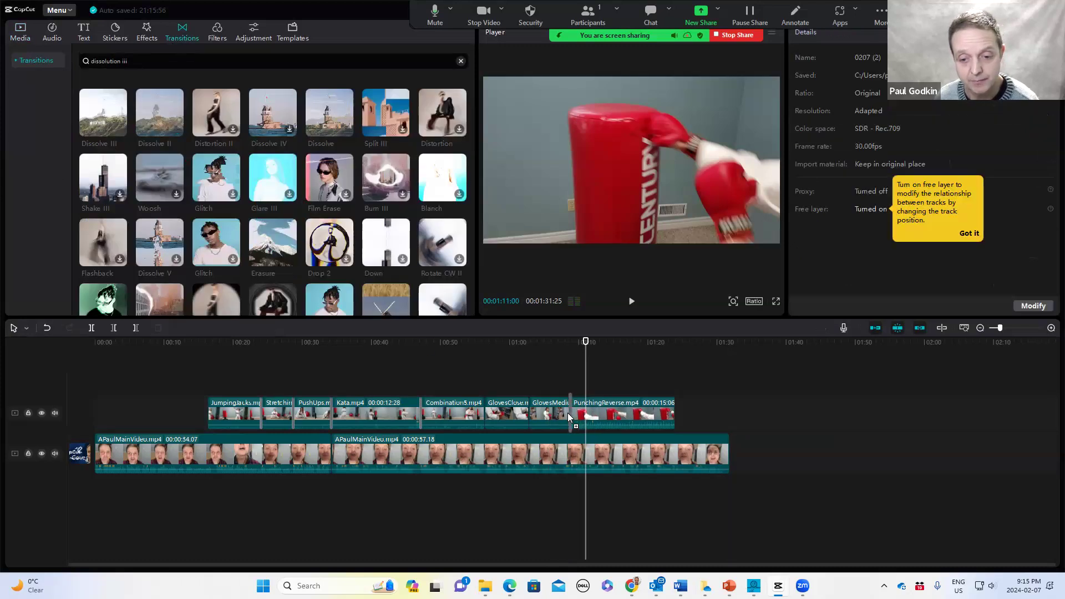
{"action": "key", "text": "space"}
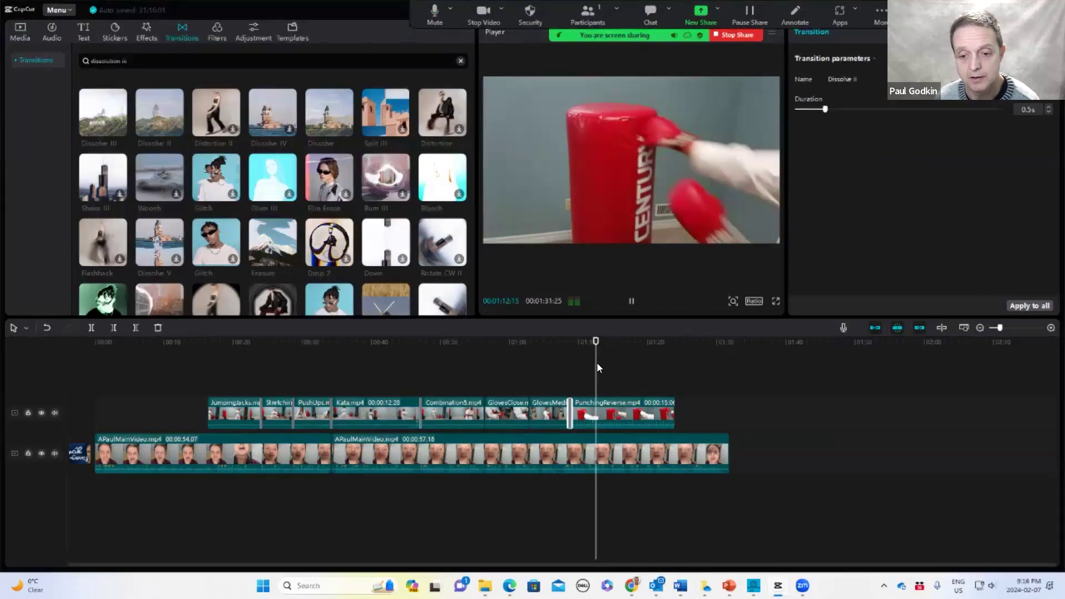
{"action": "key", "text": "space"}
Trim PunchingReverse's end to about 1:13 and add another PunchingReverse.mp4 clip right after it
{"action": "left_click_drag", "start_coordinate": [675, 413], "coordinate": [601, 413]}
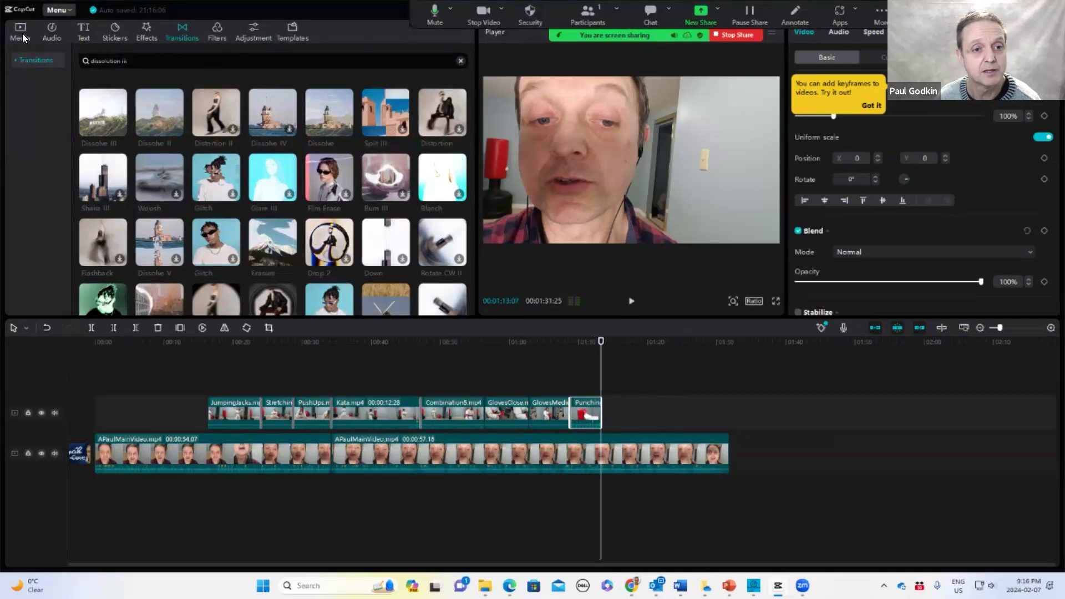
{"action": "left_click", "coordinate": [21, 32]}
{"action": "left_click_drag", "start_coordinate": [102, 250], "coordinate": [603, 411]}
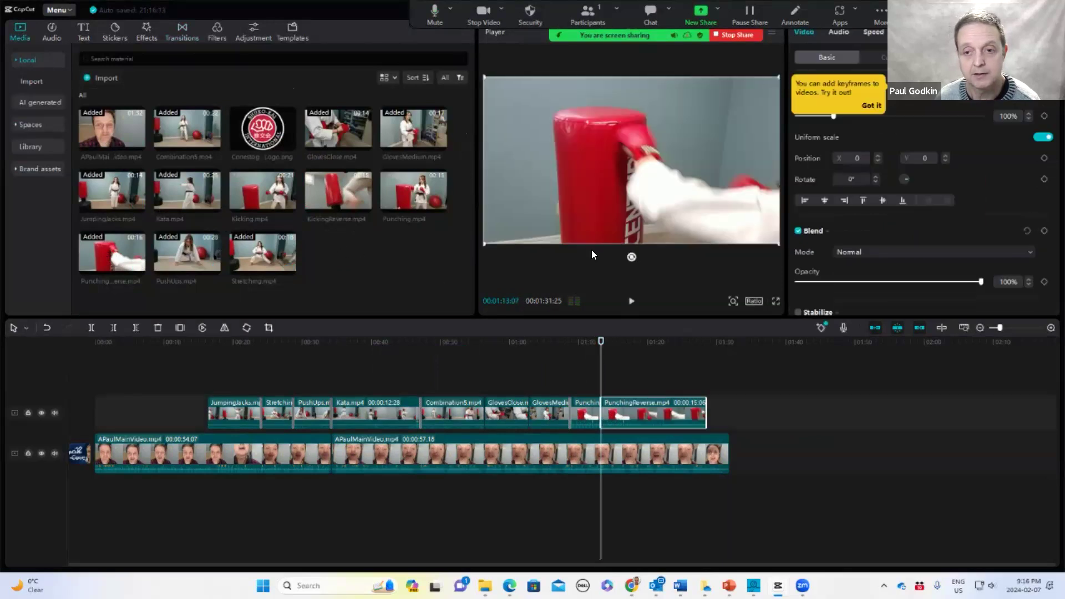
Trim the start of the second PunchingReverse clip to about 1:16
{"action": "mouse_move", "coordinate": [599, 342]}
{"action": "left_mouse_down"}
{"action": "mouse_move", "coordinate": [603, 355]}
{"action": "mouse_move", "coordinate": [592, 357]}
{"action": "mouse_move", "coordinate": [605, 362]}
{"action": "mouse_move", "coordinate": [594, 361]}
{"action": "left_mouse_up"}
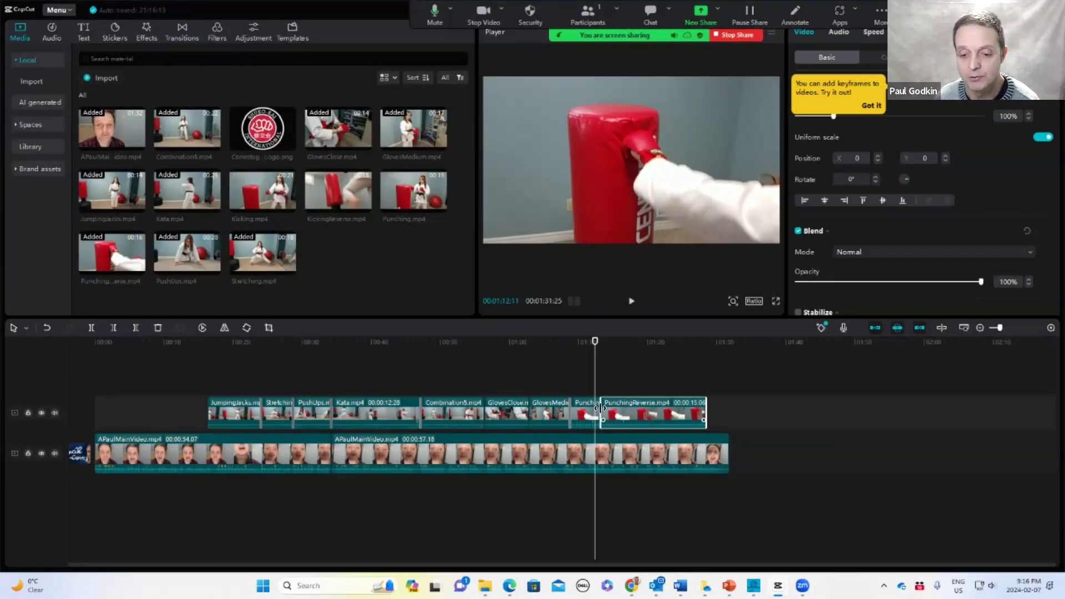
{"action": "left_click_drag", "start_coordinate": [601, 409], "coordinate": [620, 409]}
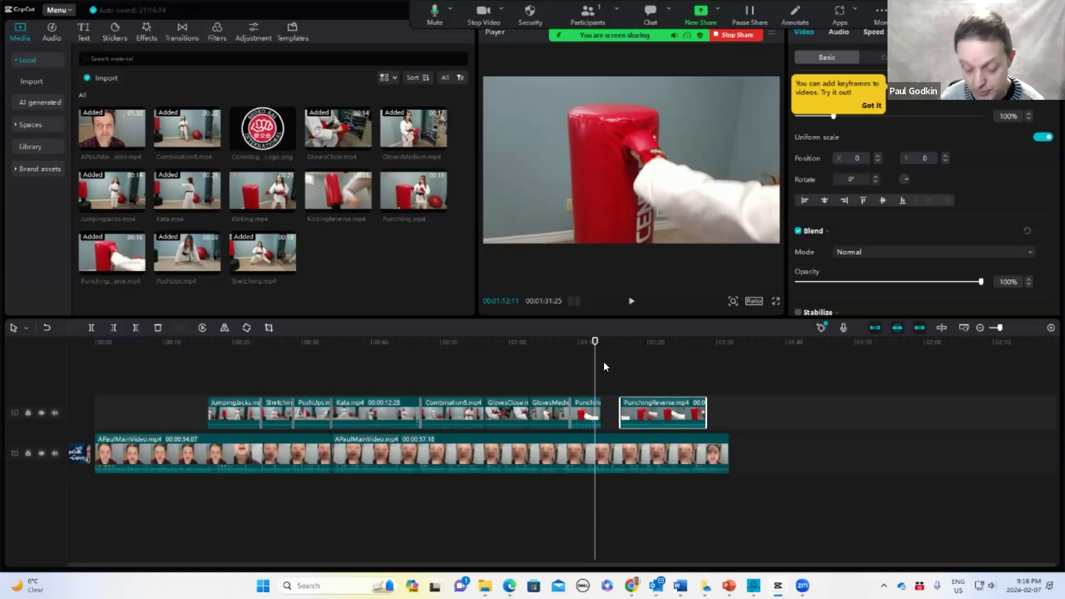
{"action": "key", "text": "Right"}
{"action": "key", "text": "Right"}
{"action": "key", "text": "Right"}
{"action": "key", "text": "Right"}
{"action": "key", "text": "Right"}
{"action": "key", "text": "Right"}
{"action": "key", "text": "Right"}
{"action": "key", "text": "Right"}
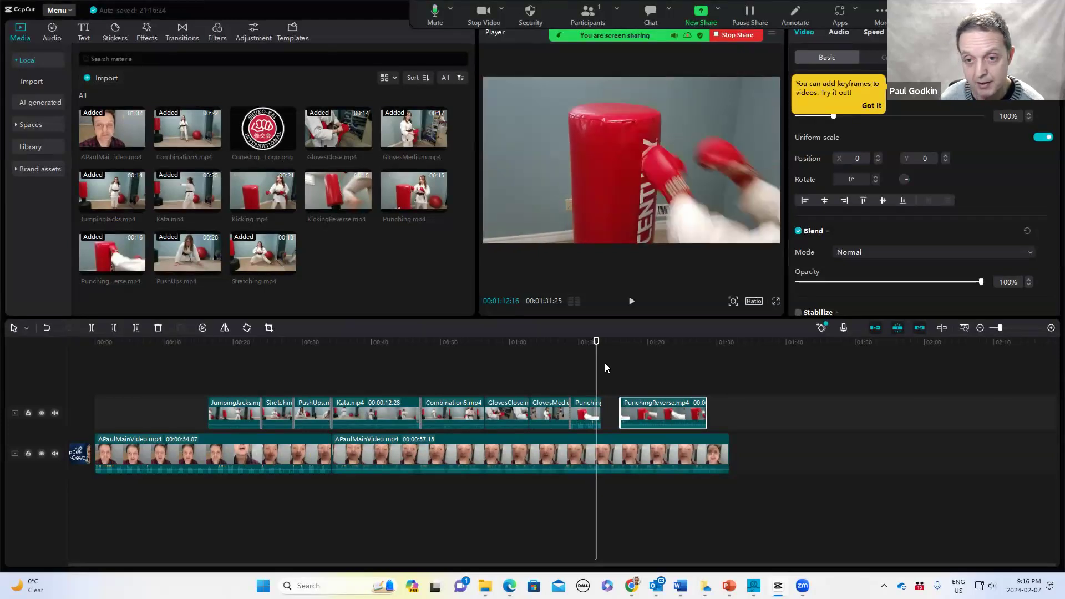
{"action": "key", "text": "Right"}
{"action": "key", "text": "Right"}
{"action": "key", "text": "Right"}
{"action": "key", "text": "Right"}
{"action": "key", "text": "Right"}
{"action": "key", "text": "Right"}
{"action": "key", "text": "Right"}
{"action": "key", "text": "Right"}
{"action": "key", "text": "Right"}
{"action": "key", "text": "Right"}
{"action": "key", "text": "Right"}
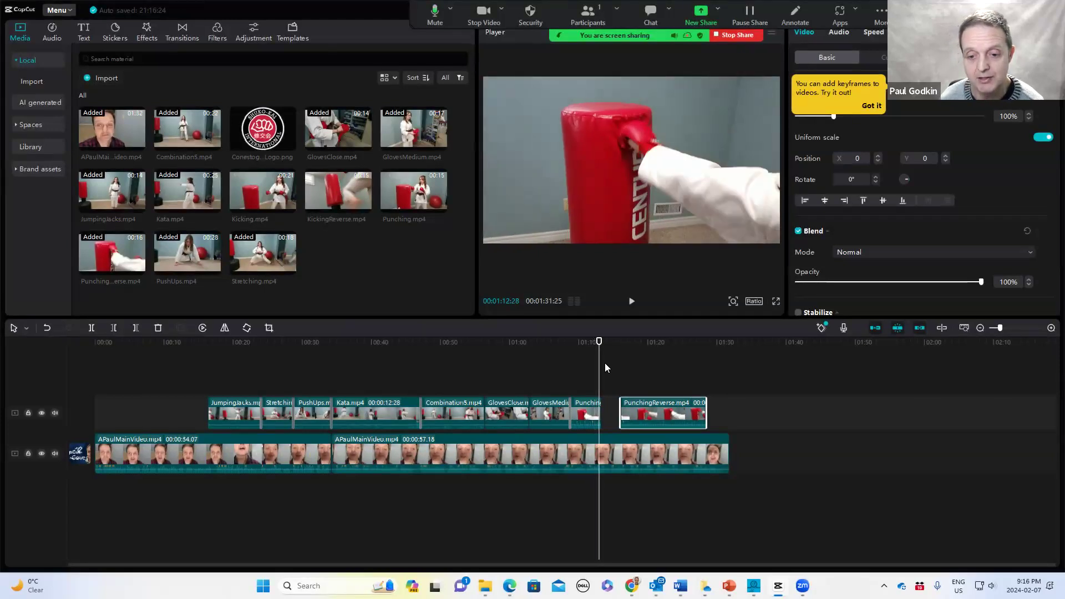
{"action": "key", "text": "Right"}
{"action": "key", "text": "Right"}
{"action": "key", "text": "Right"}
{"action": "key", "text": "Right"}
{"action": "key", "text": "Right"}
{"action": "key", "text": "Right"}
{"action": "key", "text": "Right"}
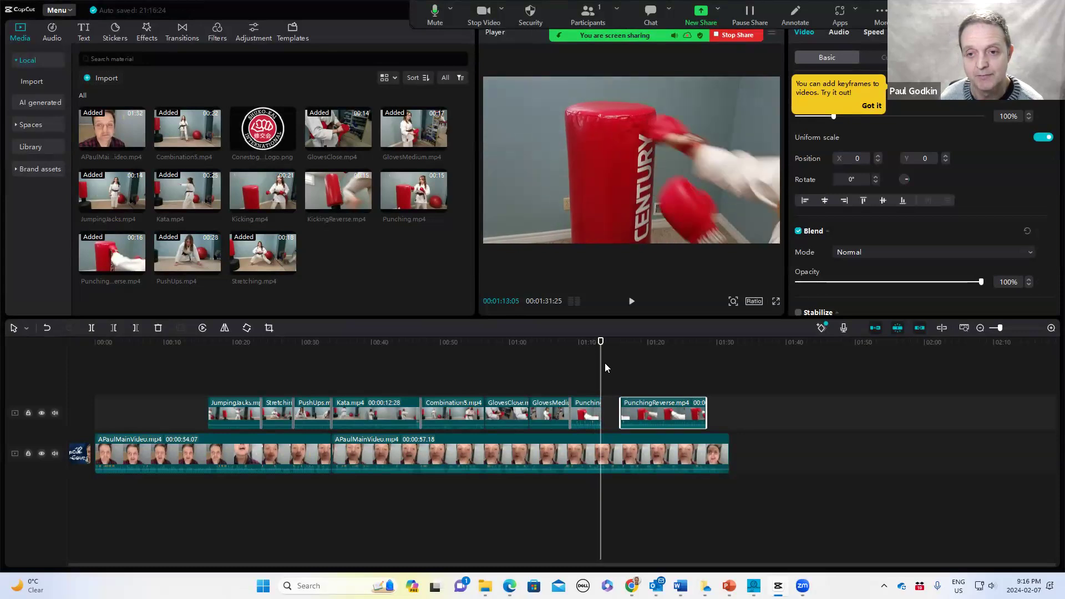
{"action": "key", "text": "Left"}
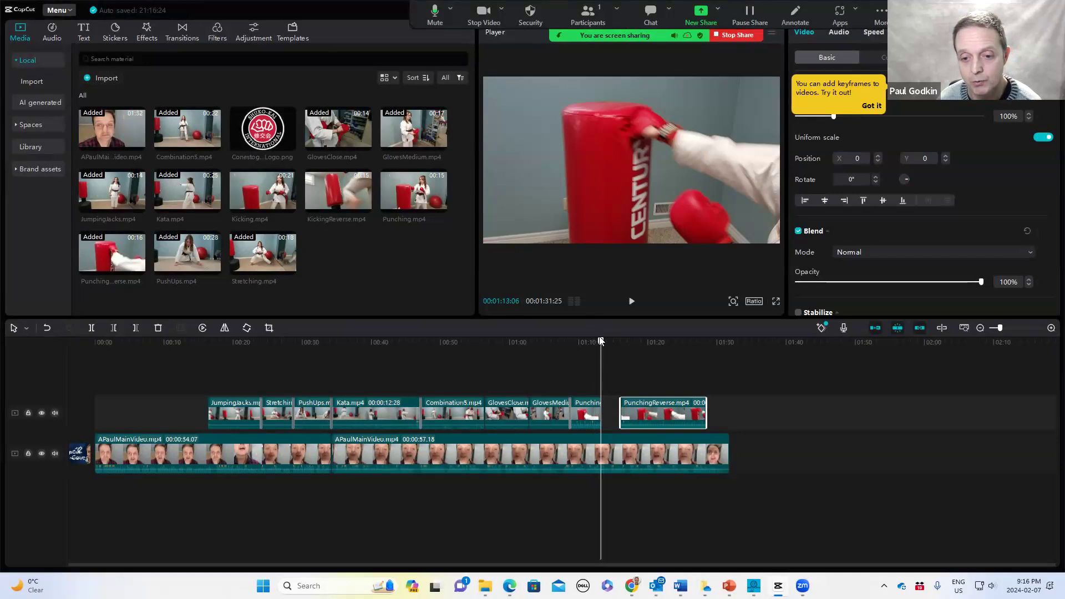
Move the second PunchingReverse clip back against the first PunchingReverse segment at about 1:13
{"action": "left_click_drag", "start_coordinate": [601, 343], "coordinate": [620, 347]}
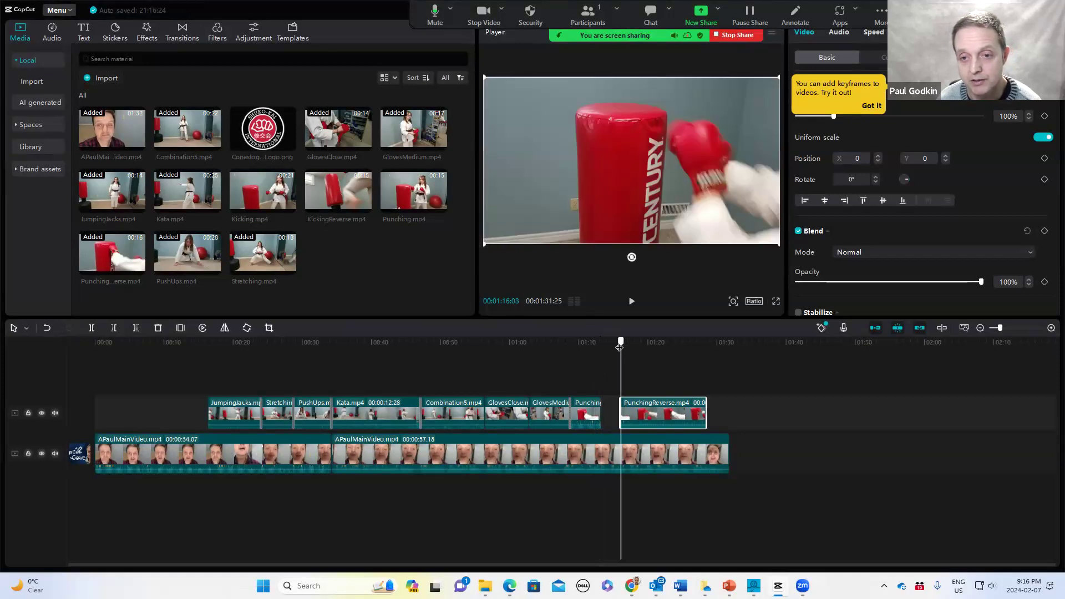
{"action": "left_click", "coordinate": [628, 348]}
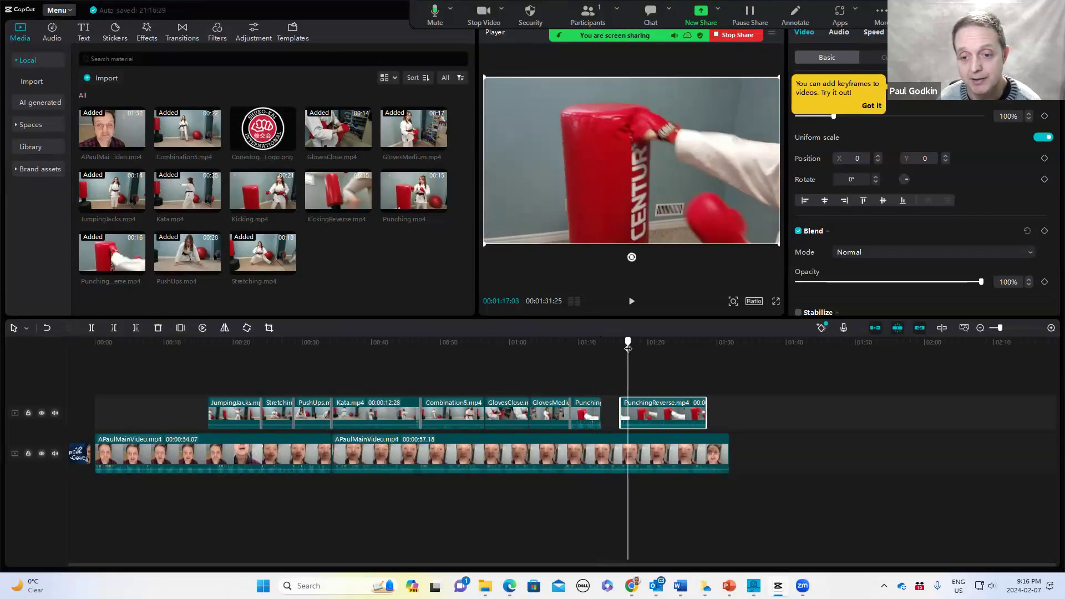
{"action": "mouse_move", "coordinate": [621, 415]}
{"action": "left_mouse_down"}
{"action": "mouse_move", "coordinate": [658, 416]}
{"action": "mouse_move", "coordinate": [642, 414]}
{"action": "left_mouse_up"}
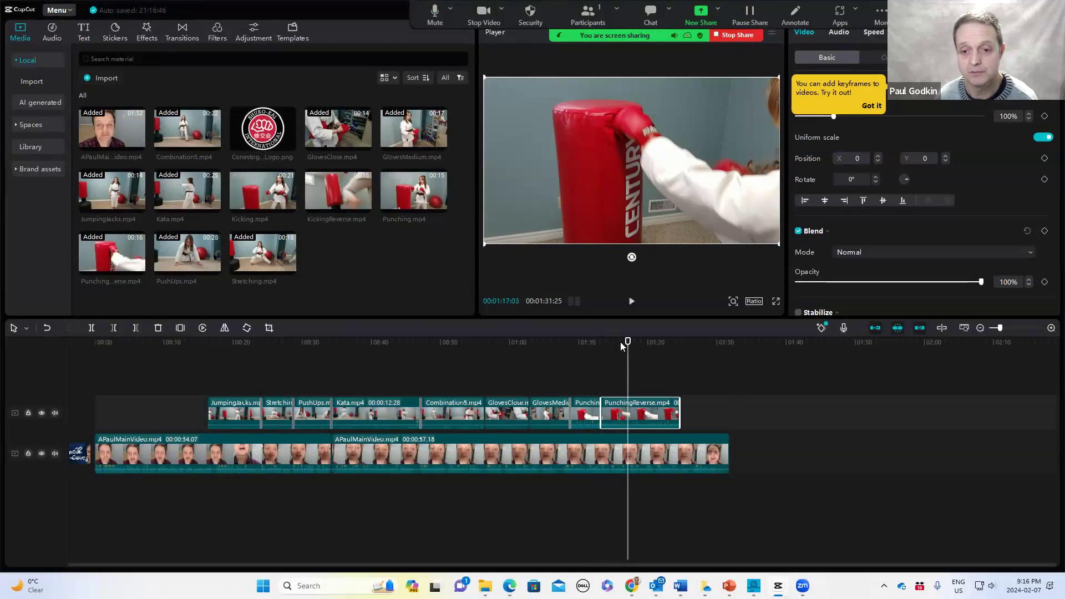
Preview the second PunchingReverse clip and trim its end to about 1:17
{"action": "key", "text": "space"}
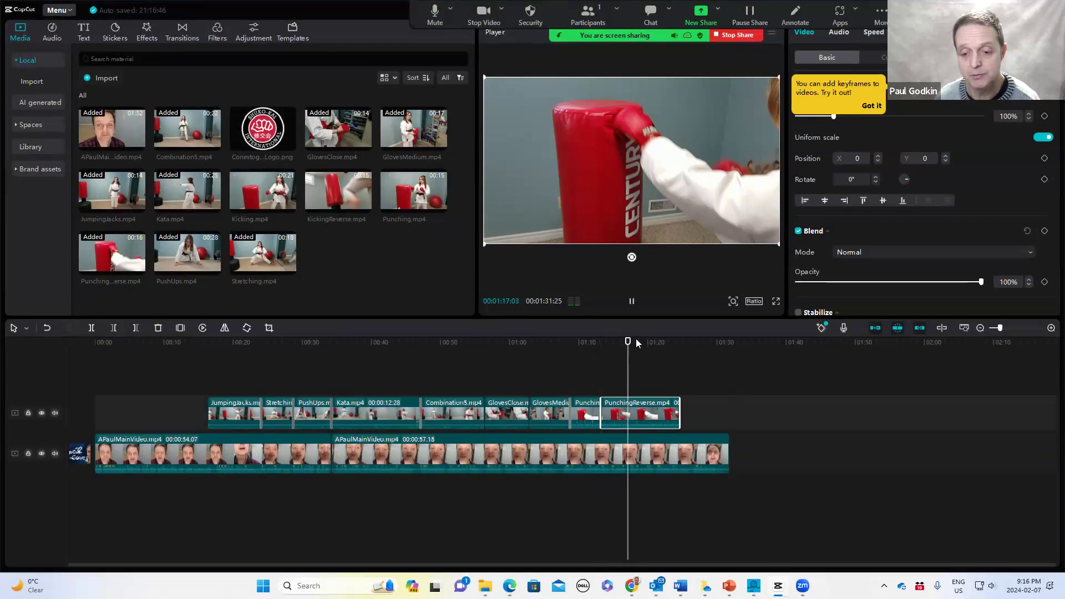
{"action": "key", "text": "space"}
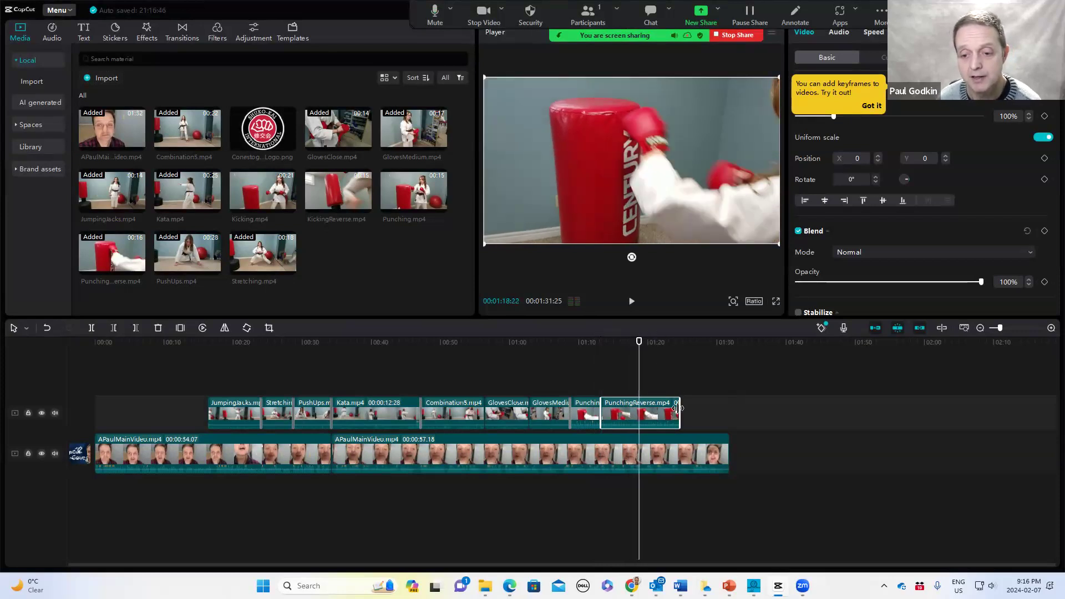
{"action": "left_click_drag", "start_coordinate": [636, 342], "coordinate": [628, 342]}
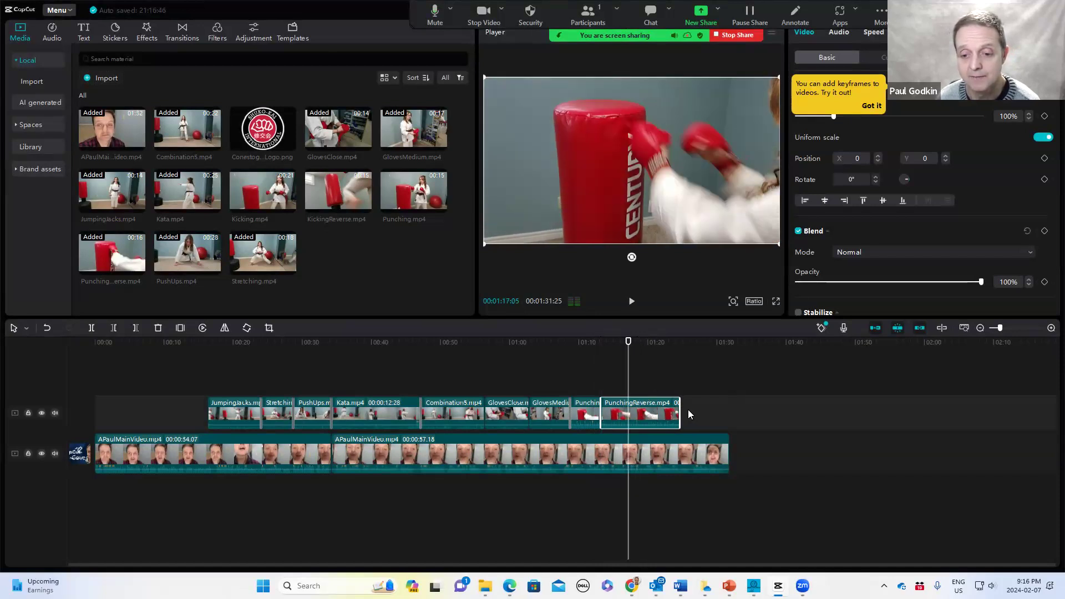
{"action": "left_click_drag", "start_coordinate": [678, 411], "coordinate": [629, 411]}
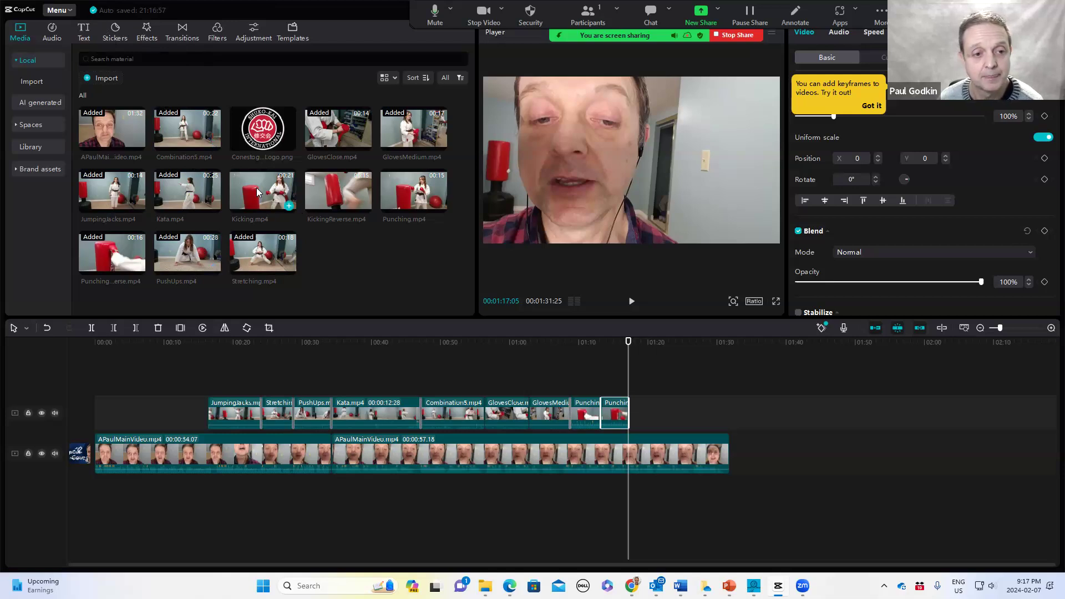
Add Kicking.mp4 after the PunchingReverse segments and trim its end to about 1:22
{"action": "left_click_drag", "start_coordinate": [274, 206], "coordinate": [630, 413]}
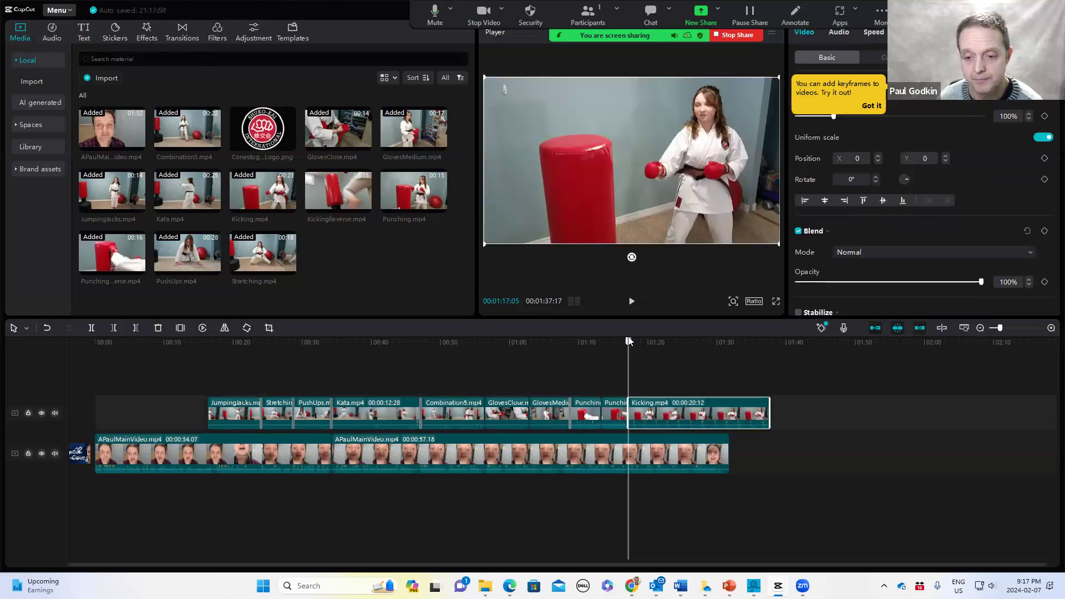
{"action": "left_click_drag", "start_coordinate": [631, 343], "coordinate": [664, 361]}
{"action": "key", "text": "Right"}
{"action": "key", "text": "Right"}
{"action": "key", "text": "Right"}
{"action": "key", "text": "Right"}
{"action": "key", "text": "Right"}
{"action": "key", "text": "Right"}
{"action": "key", "text": "Right"}
{"action": "key", "text": "Right"}
{"action": "key", "text": "Right"}
{"action": "key", "text": "Right"}
{"action": "key", "text": "Right"}
{"action": "key", "text": "Right"}
{"action": "key", "text": "Right"}
{"action": "key", "text": "Right"}
{"action": "key", "text": "Right"}
{"action": "key", "text": "Right"}
{"action": "key", "text": "Right"}
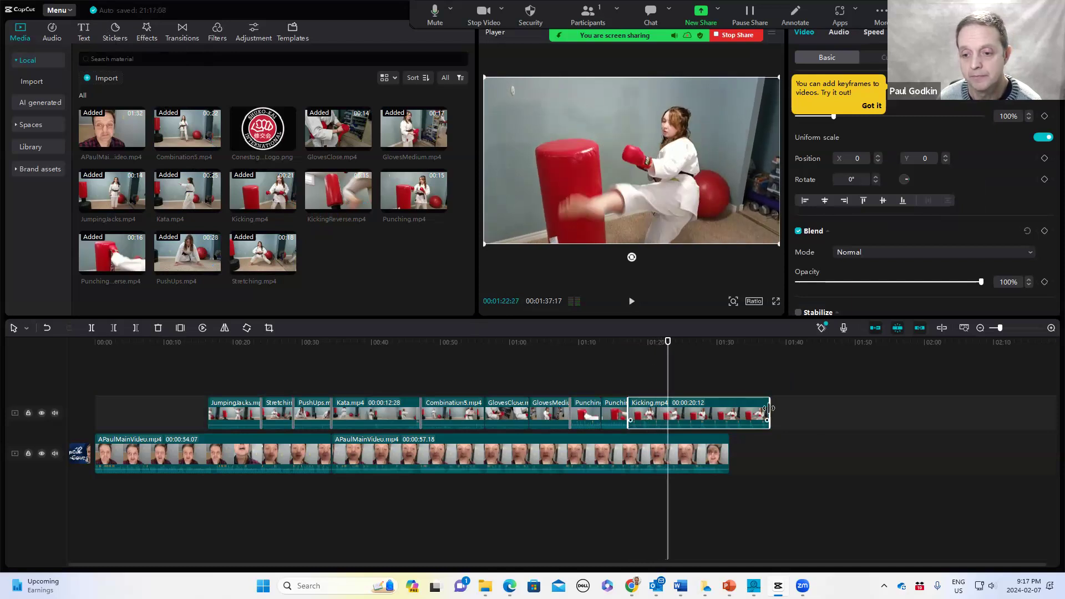
{"action": "left_click_drag", "start_coordinate": [769, 408], "coordinate": [668, 409]}
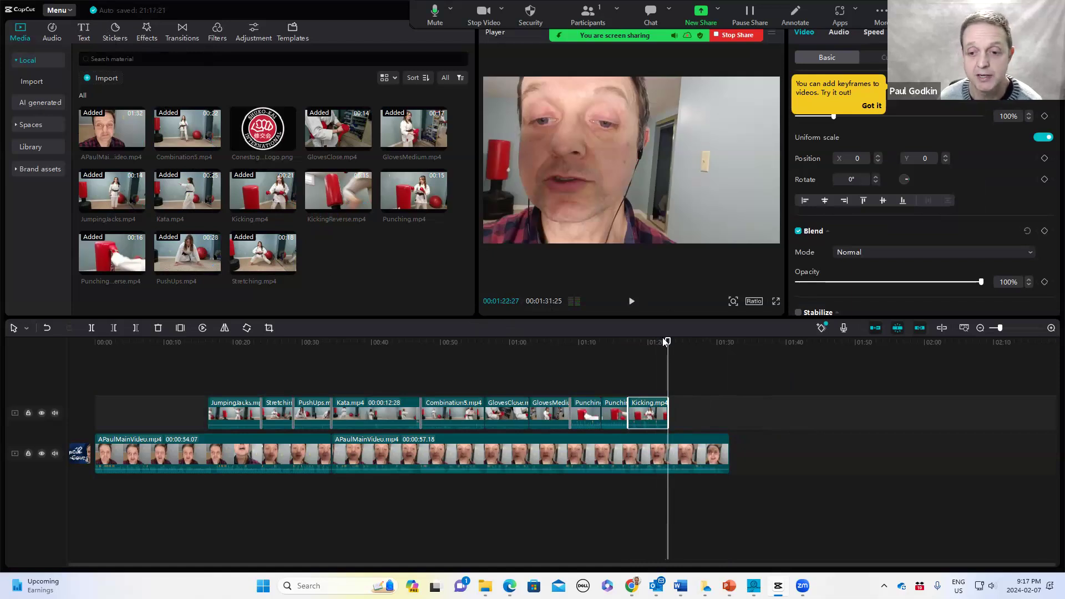
Shorten the Kicking clip's end to about 1:21
{"action": "left_click_drag", "start_coordinate": [668, 341], "coordinate": [660, 342]}
{"action": "left_click_drag", "start_coordinate": [658, 342], "coordinate": [655, 342]}
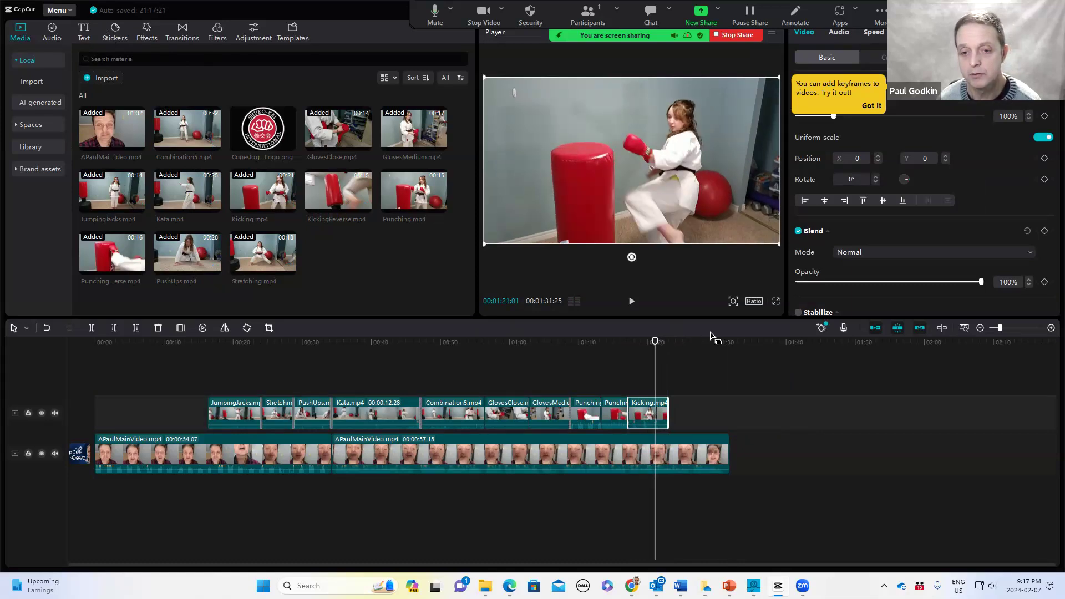
{"action": "key", "text": "Right"}
{"action": "key", "text": "Right"}
{"action": "key", "text": "Right"}
{"action": "key", "text": "Right"}
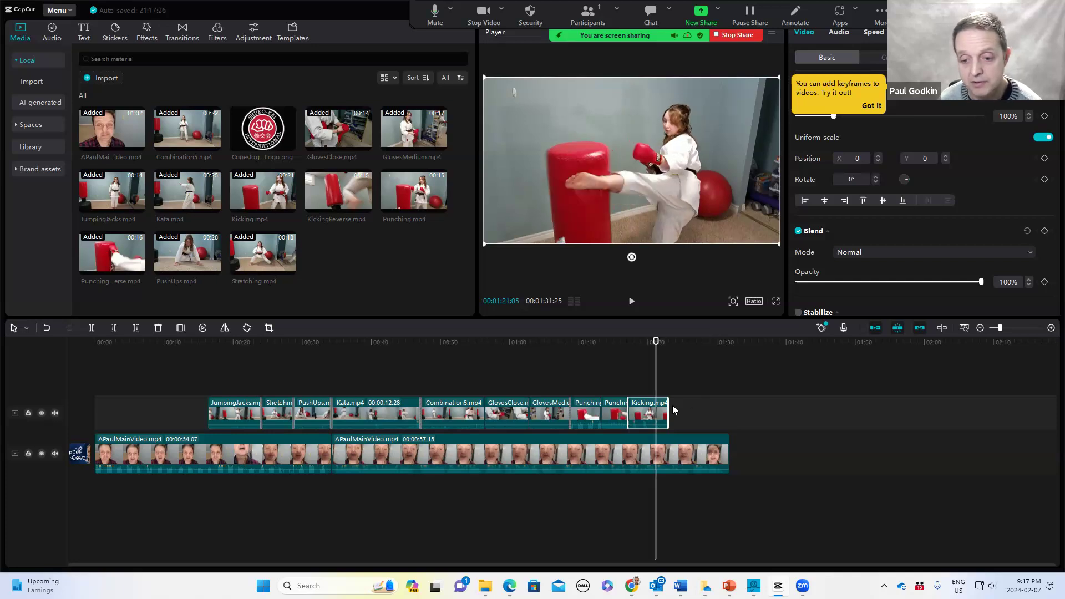
{"action": "left_click_drag", "start_coordinate": [664, 411], "coordinate": [657, 411]}
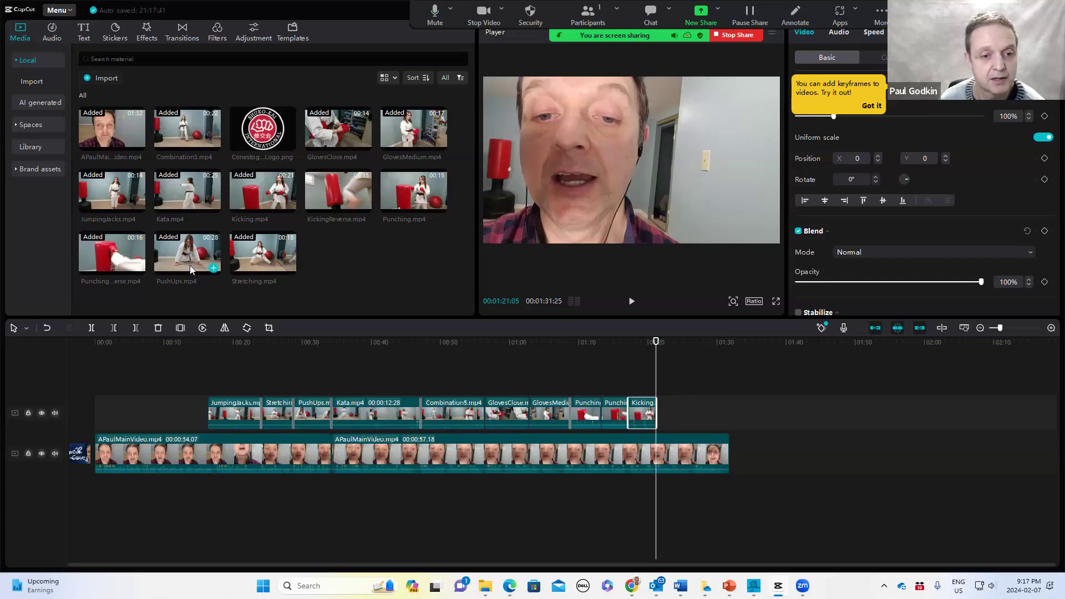
Add KickingReverse.mp4 after the Kicking clip and trim its start near the 1:23 mark
{"action": "left_click_drag", "start_coordinate": [333, 192], "coordinate": [656, 417]}
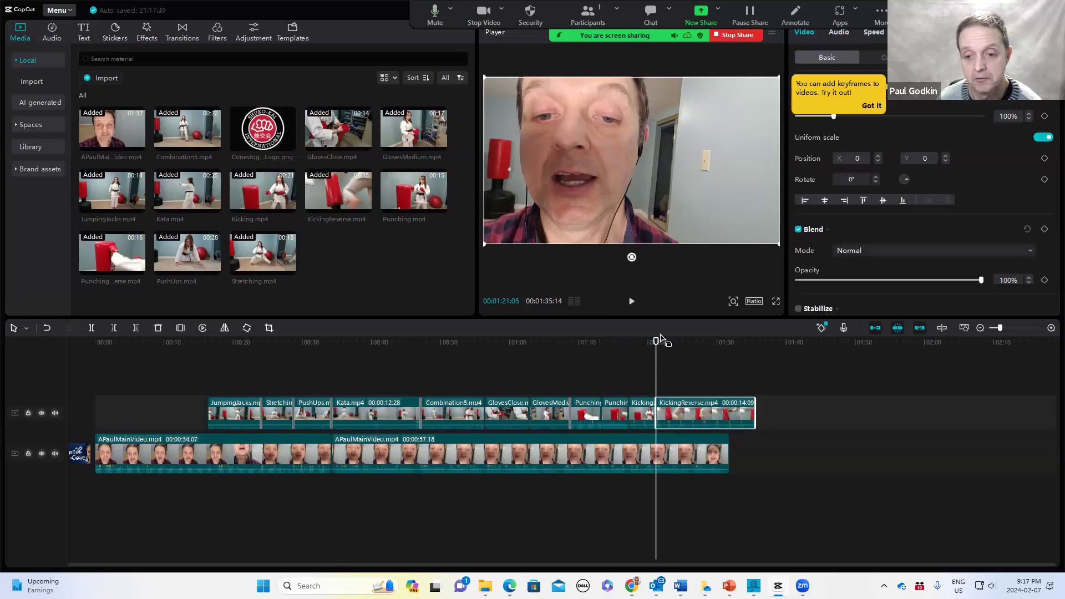
{"action": "left_click", "coordinate": [663, 343]}
{"action": "left_click_drag", "start_coordinate": [664, 345], "coordinate": [670, 354]}
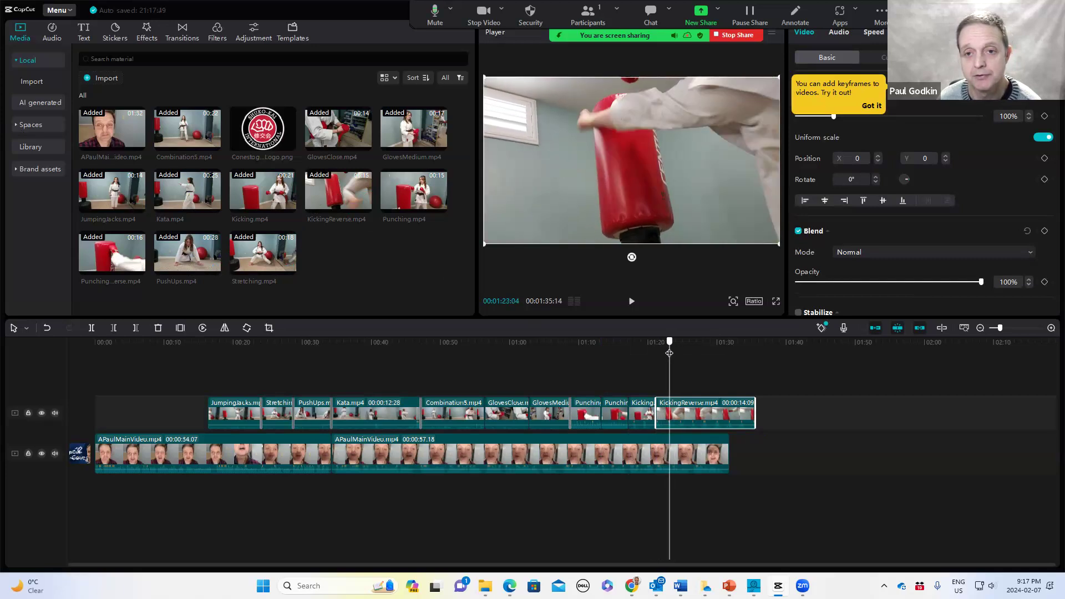
{"action": "left_click_drag", "start_coordinate": [657, 410], "coordinate": [692, 413]}
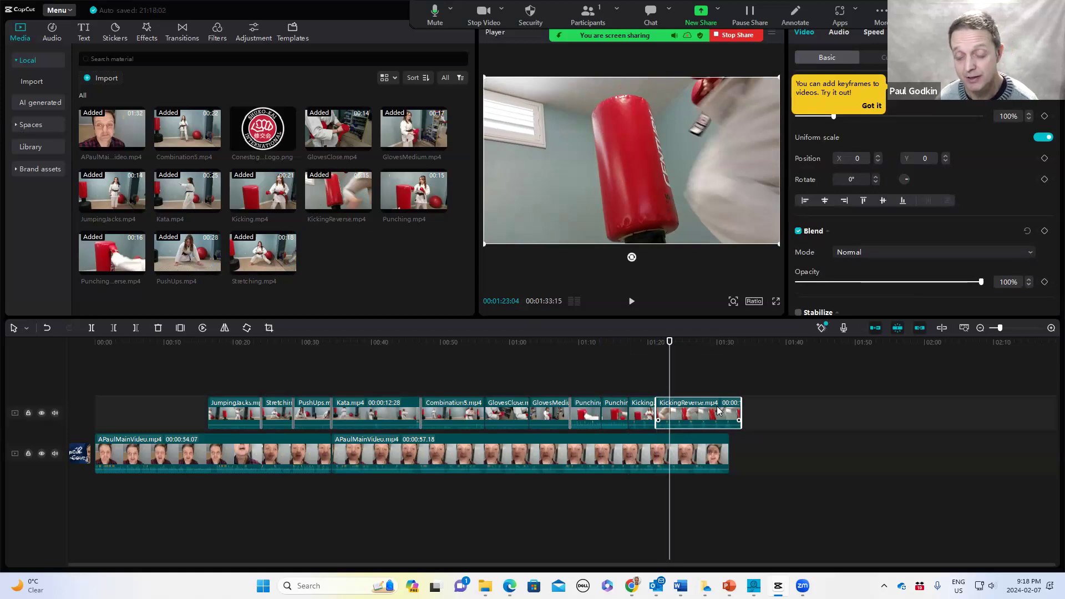
Turn off the main track magnet and shift all timeline clips right to open space at the start
{"action": "key", "text": "space"}
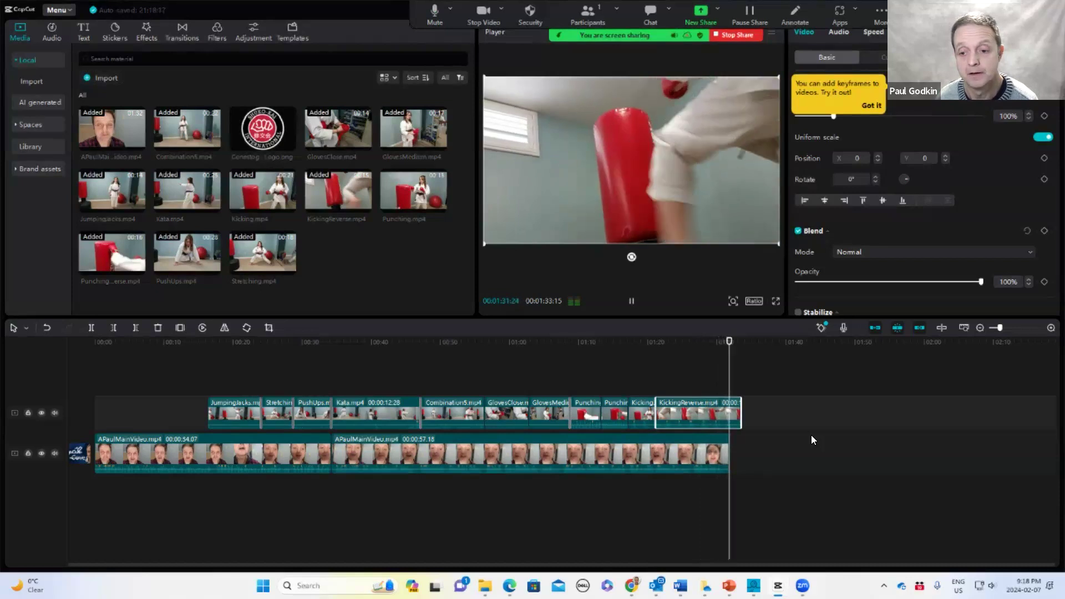
{"action": "key", "text": "space"}
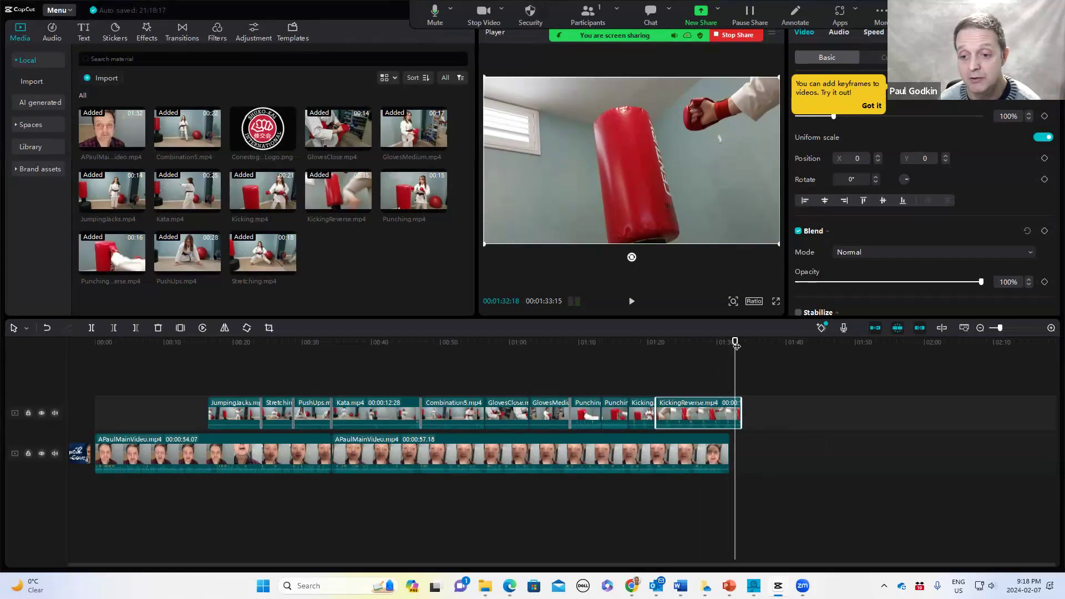
{"action": "left_click_drag", "start_coordinate": [735, 345], "coordinate": [104, 382]}
{"action": "left_click_drag", "start_coordinate": [259, 401], "coordinate": [808, 432]}
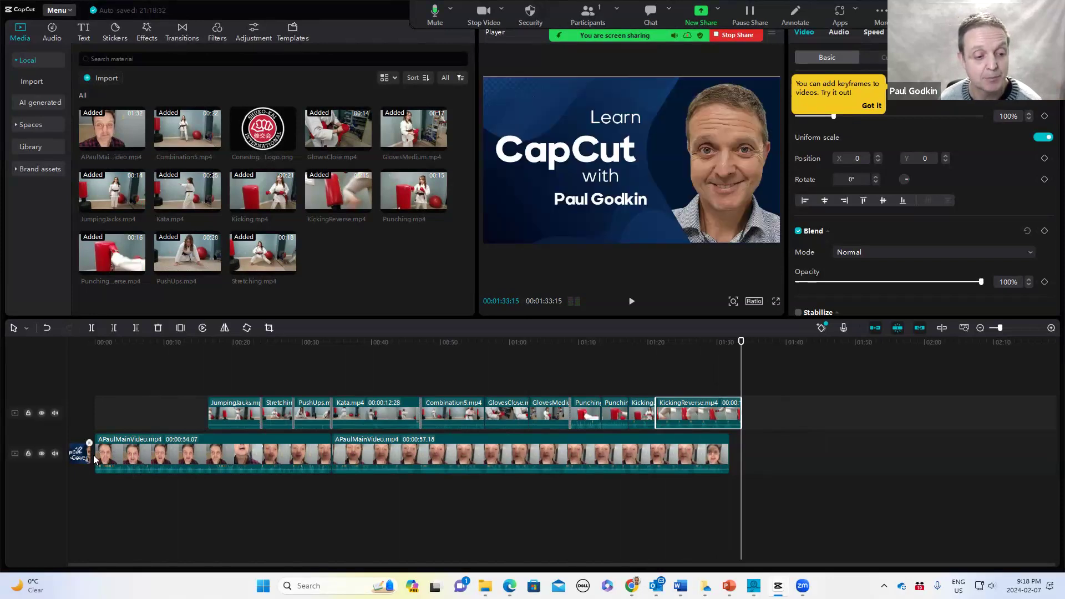
{"action": "left_click_drag", "start_coordinate": [105, 366], "coordinate": [811, 501]}
{"action": "left_click_drag", "start_coordinate": [139, 455], "coordinate": [76, 455]}
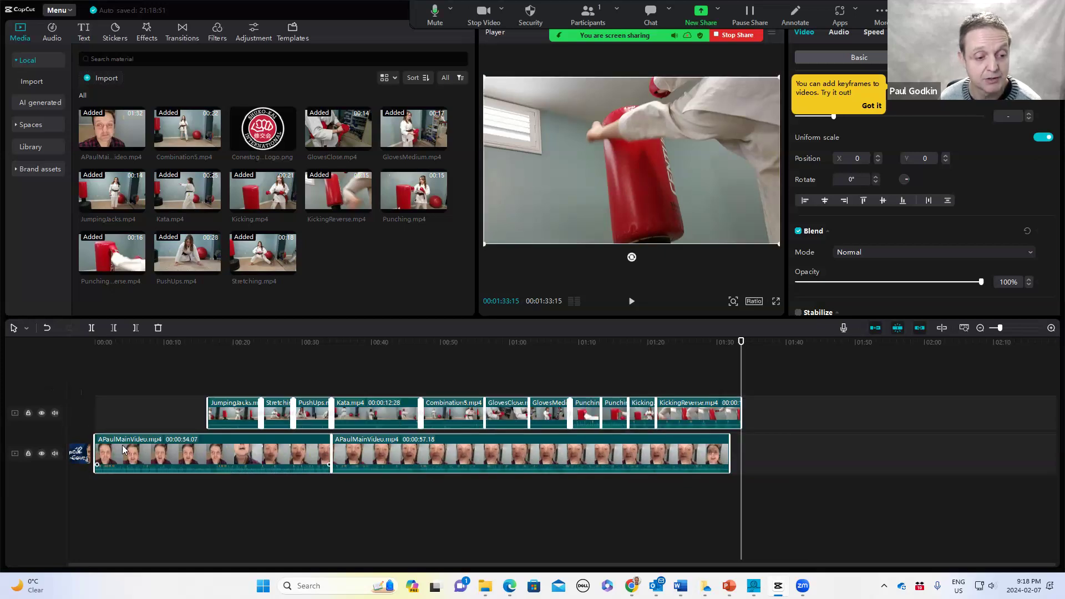
{"action": "left_click", "coordinate": [589, 525]}
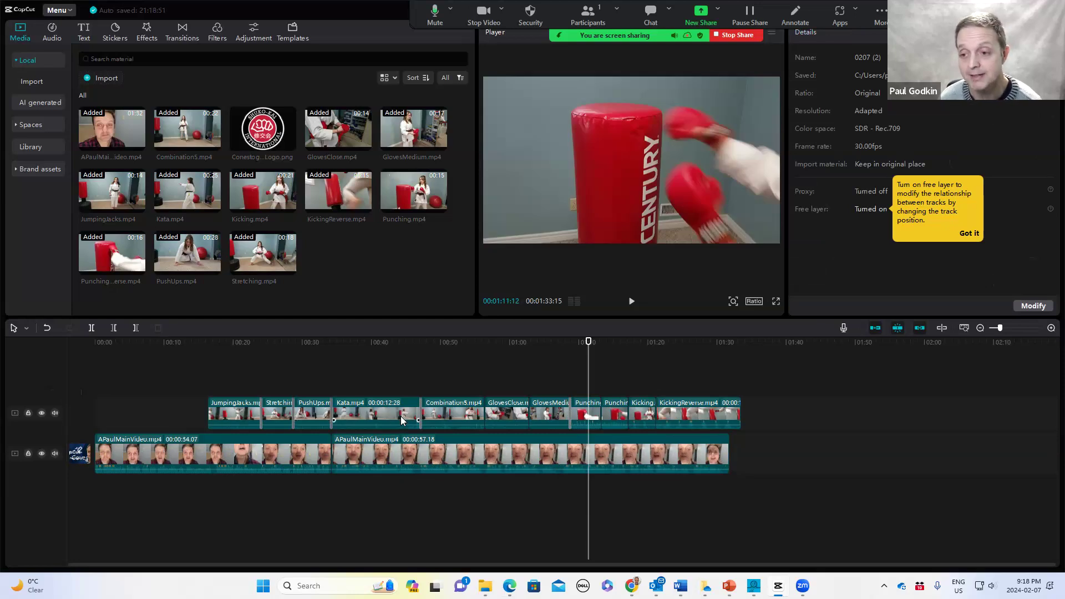
{"action": "left_click", "coordinate": [877, 327]}
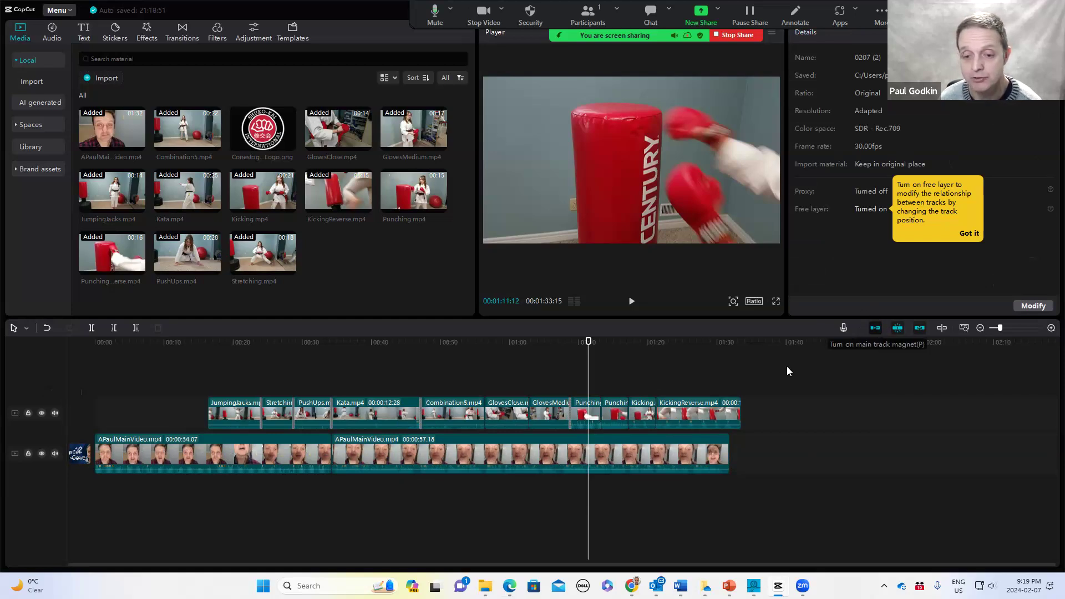
{"action": "left_click_drag", "start_coordinate": [167, 368], "coordinate": [710, 524]}
{"action": "left_click_drag", "start_coordinate": [256, 439], "coordinate": [323, 435]}
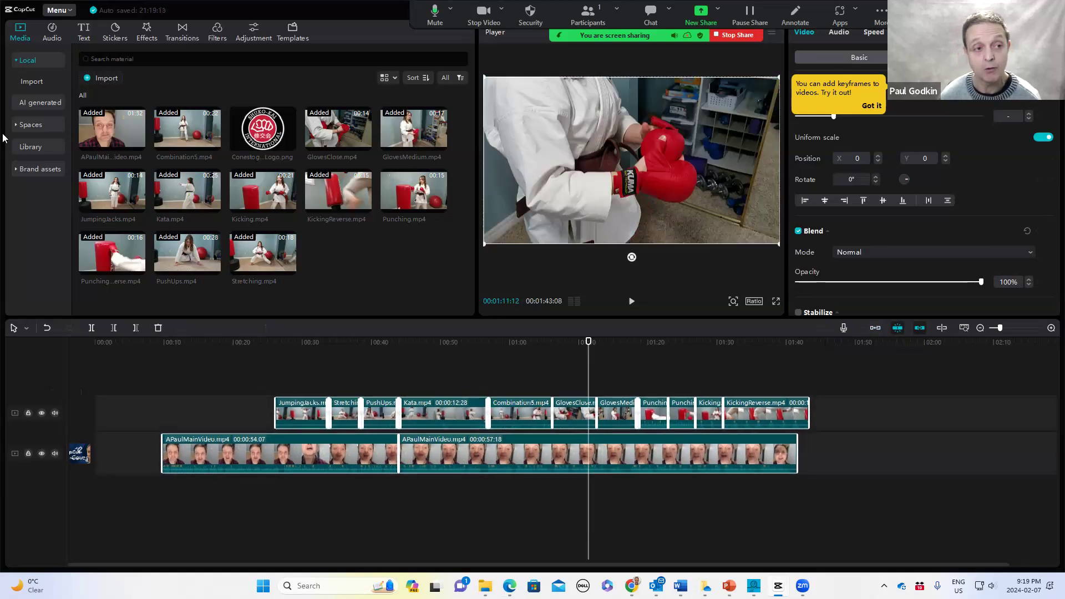
Add the TITLES text template at the very start of the timeline and shift the video clips to follow it
{"action": "left_click", "coordinate": [84, 31]}
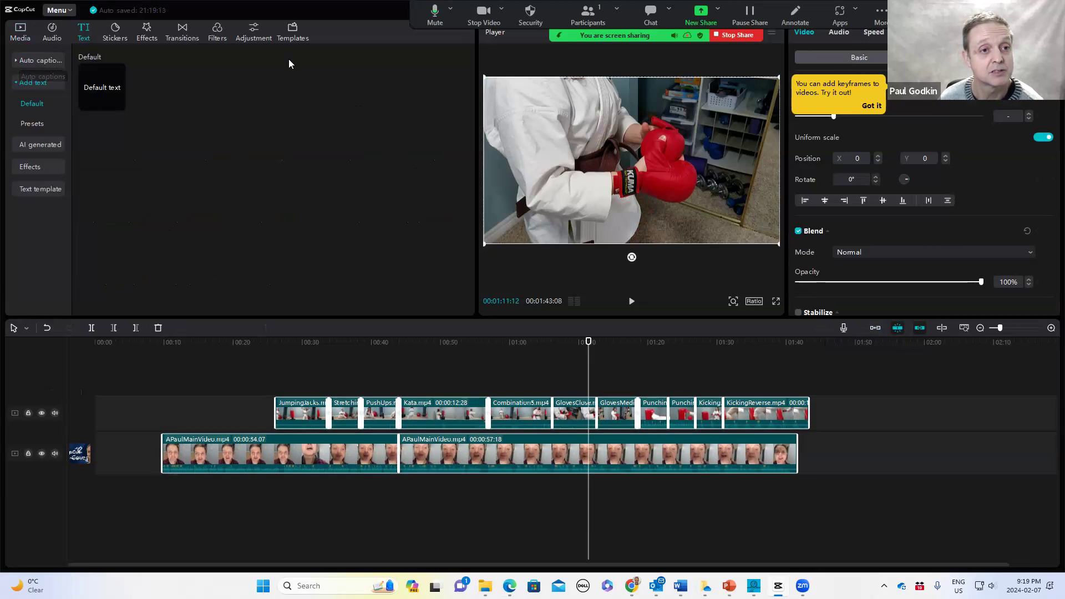
{"action": "left_click", "coordinate": [293, 34]}
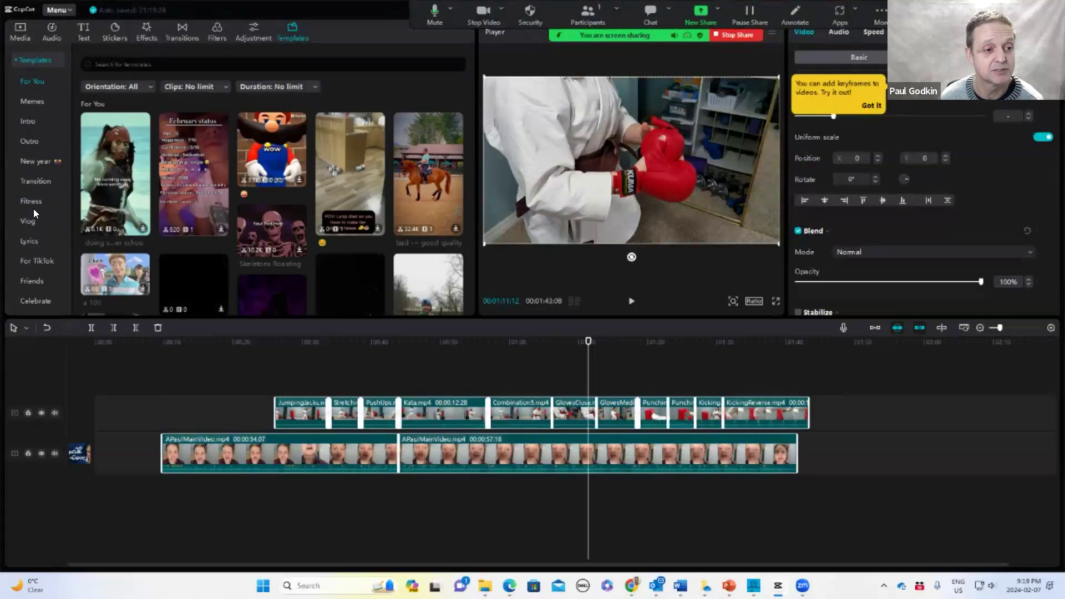
{"action": "left_click", "coordinate": [82, 33]}
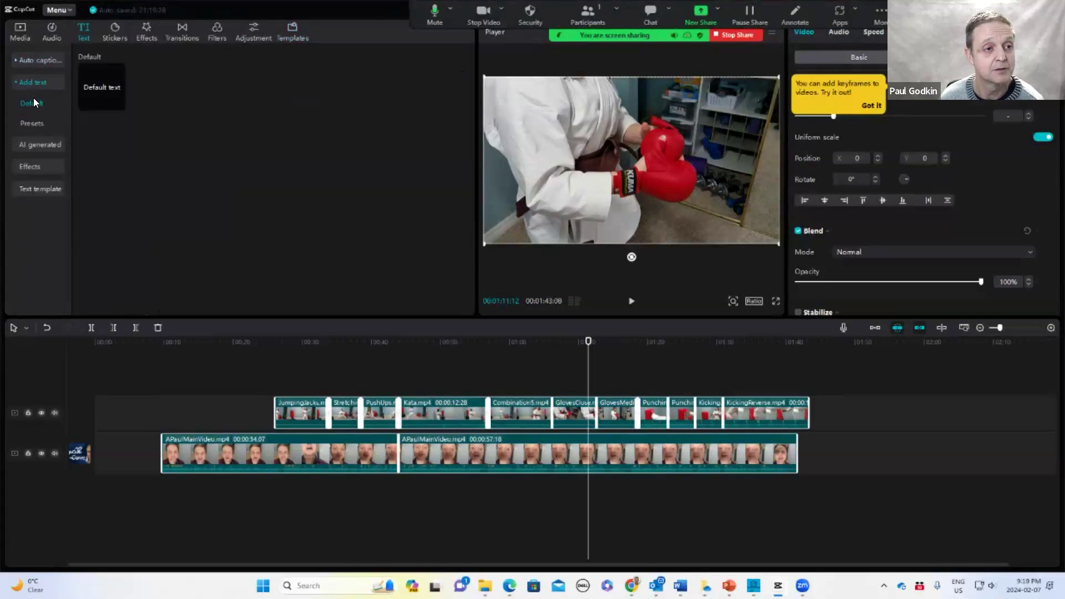
{"action": "left_click", "coordinate": [36, 188]}
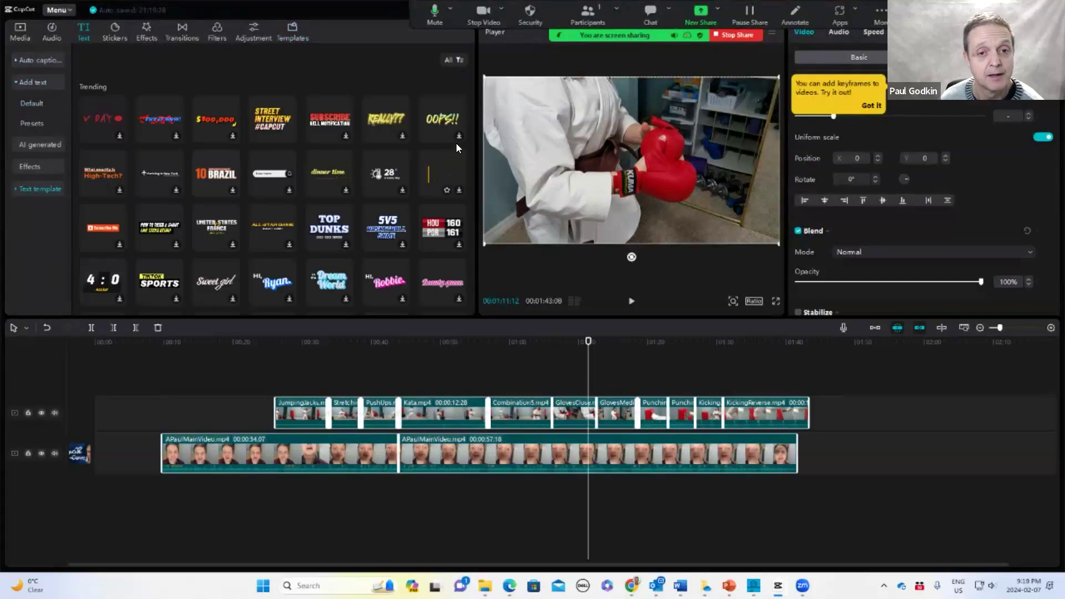
{"action": "scroll", "coordinate": [248, 147], "scroll_direction": "down", "scroll_amount": 1}
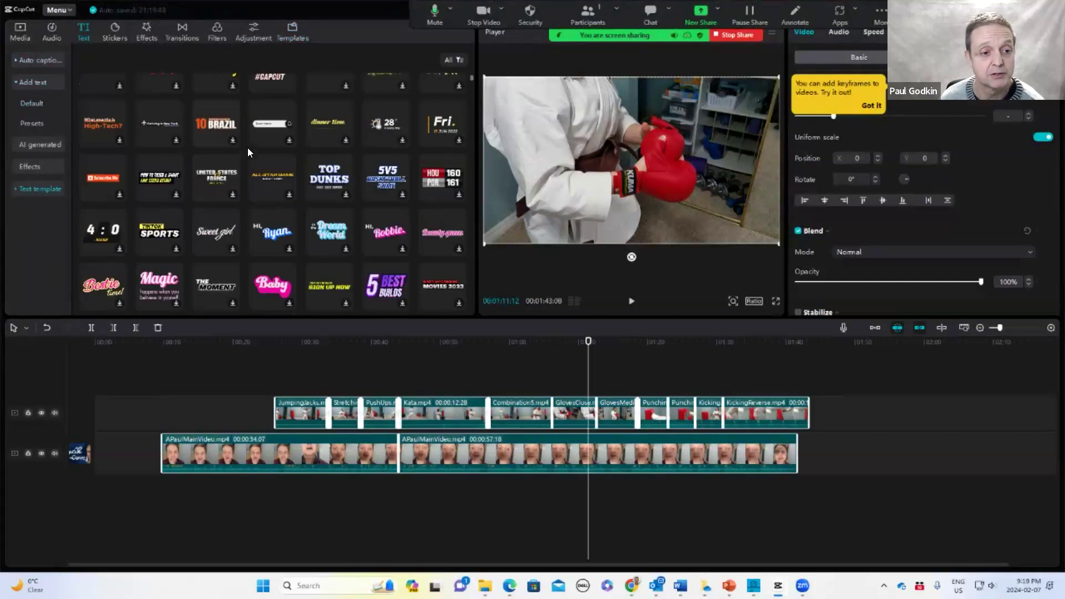
{"action": "scroll", "coordinate": [248, 147], "scroll_direction": "down", "scroll_amount": 2}
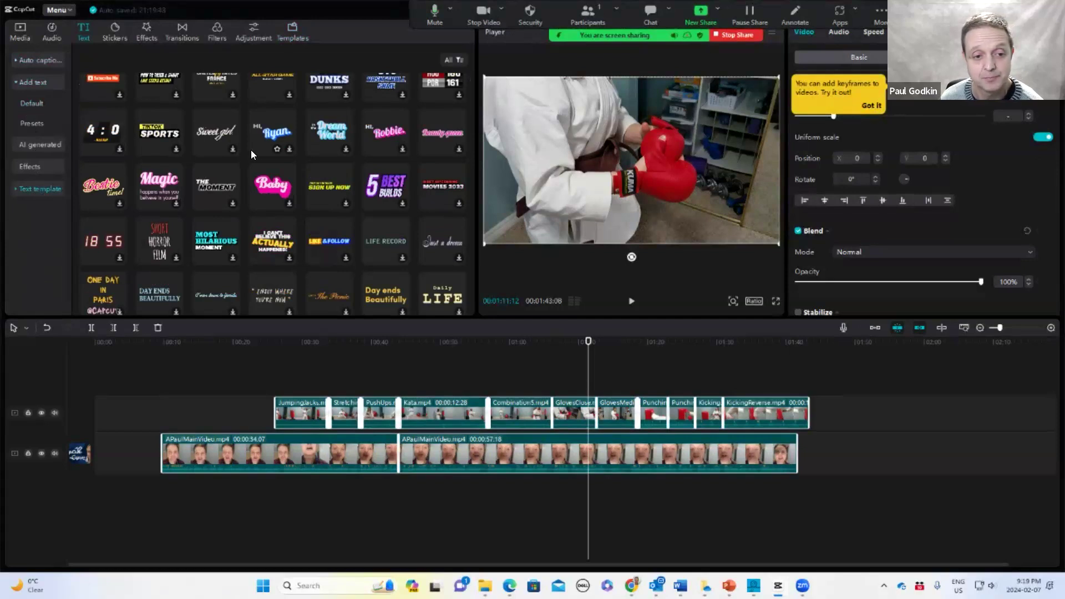
{"action": "scroll", "coordinate": [251, 150], "scroll_direction": "down", "scroll_amount": 3}
{"action": "scroll", "coordinate": [251, 150], "scroll_direction": "down", "scroll_amount": 1}
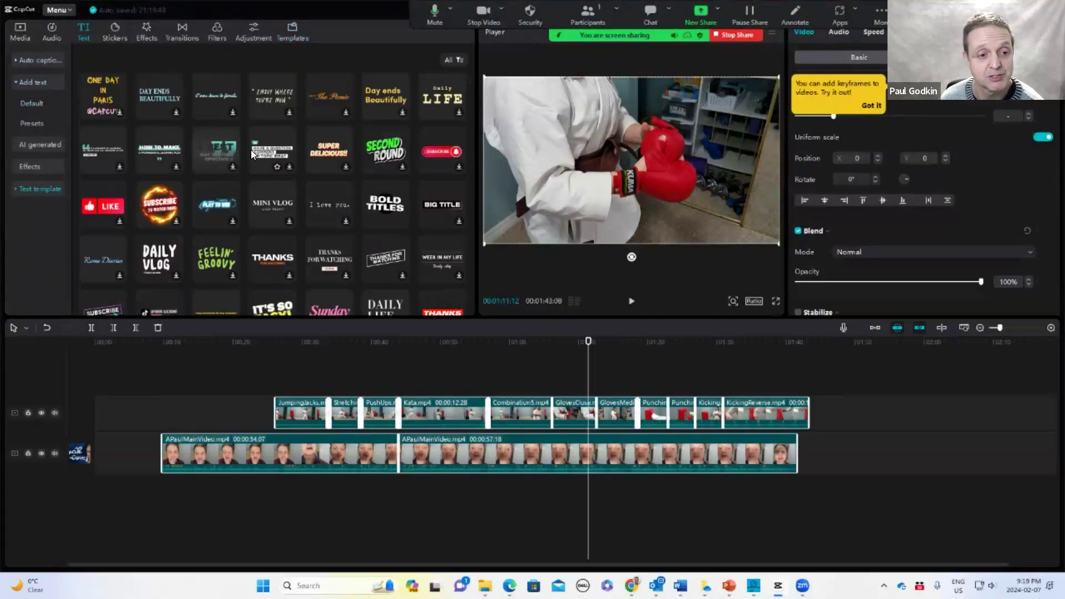
{"action": "scroll", "coordinate": [251, 150], "scroll_direction": "down", "scroll_amount": 1}
{"action": "scroll", "coordinate": [251, 150], "scroll_direction": "down", "scroll_amount": 1}
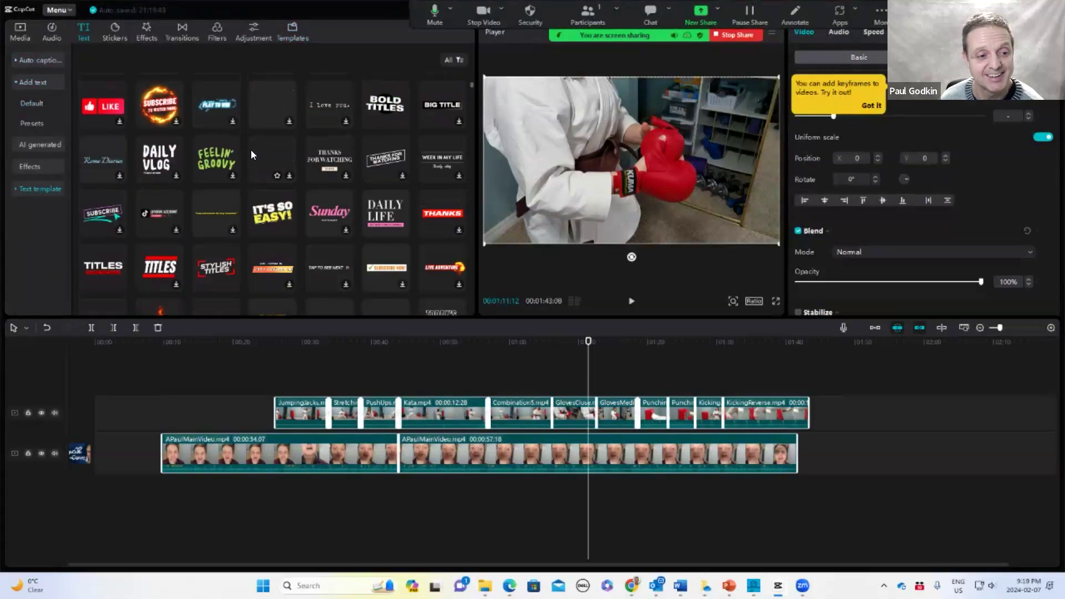
{"action": "scroll", "coordinate": [251, 150], "scroll_direction": "down", "scroll_amount": 1}
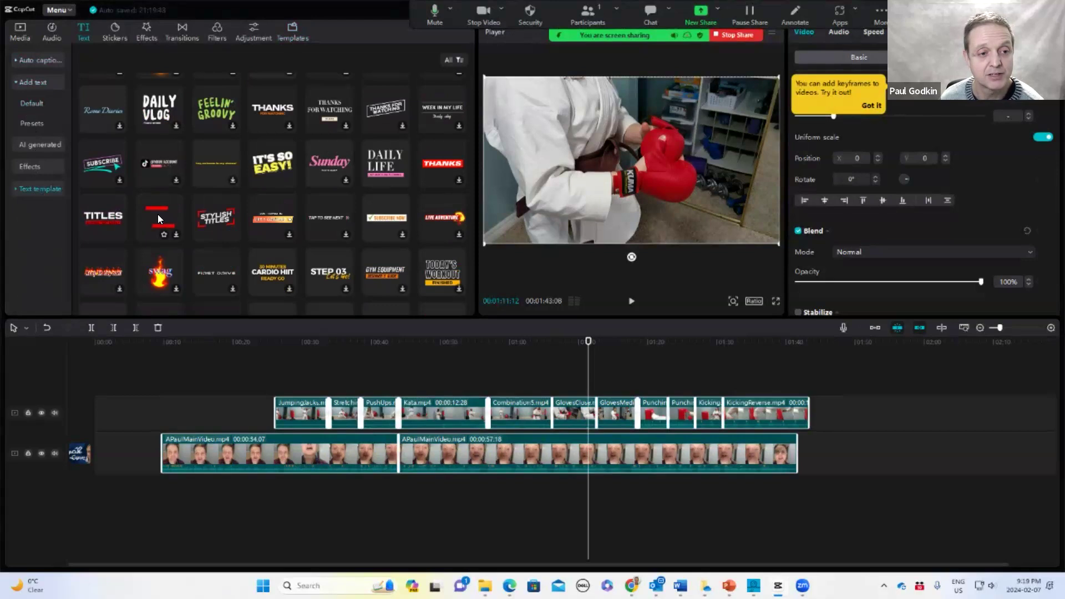
{"action": "left_click_drag", "start_coordinate": [158, 213], "coordinate": [105, 439]}
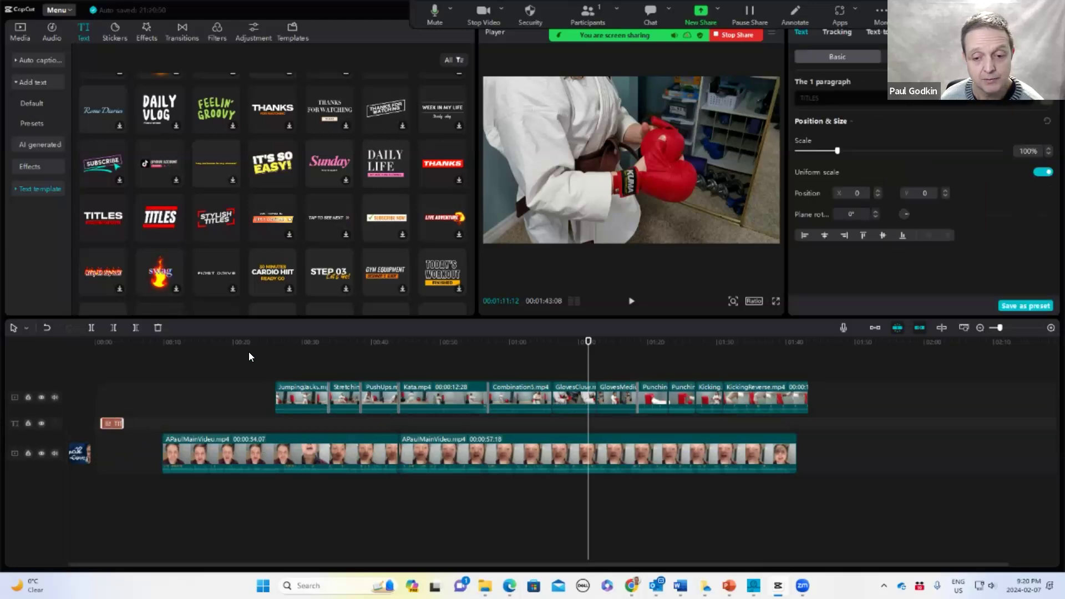
{"action": "left_click_drag", "start_coordinate": [244, 353], "coordinate": [876, 502]}
{"action": "left_click_drag", "start_coordinate": [336, 438], "coordinate": [302, 436]}
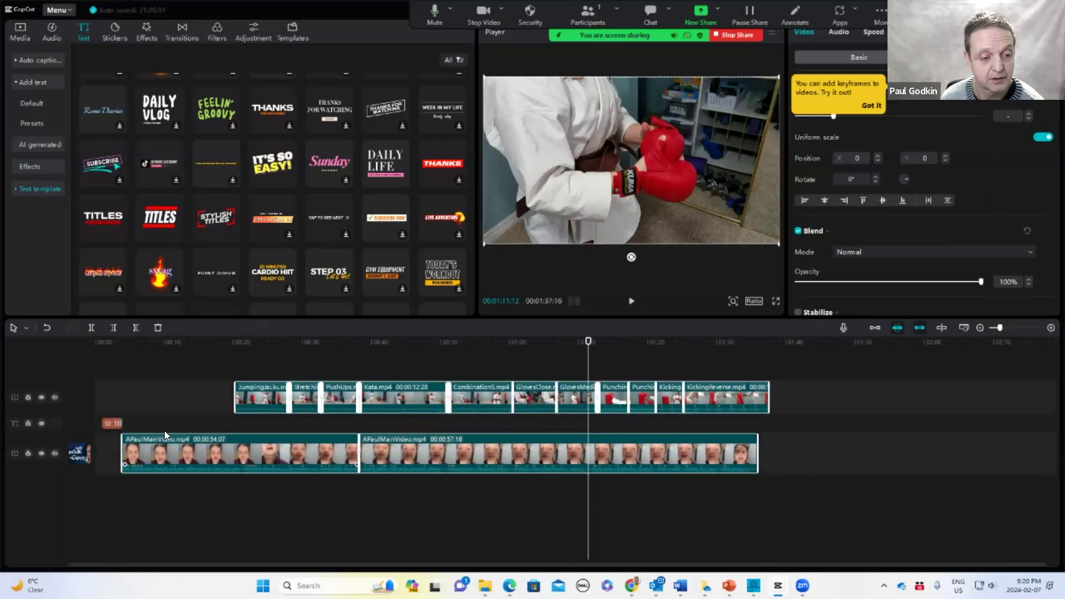
Change the title template's text to KARATE
{"action": "left_click", "coordinate": [111, 419]}
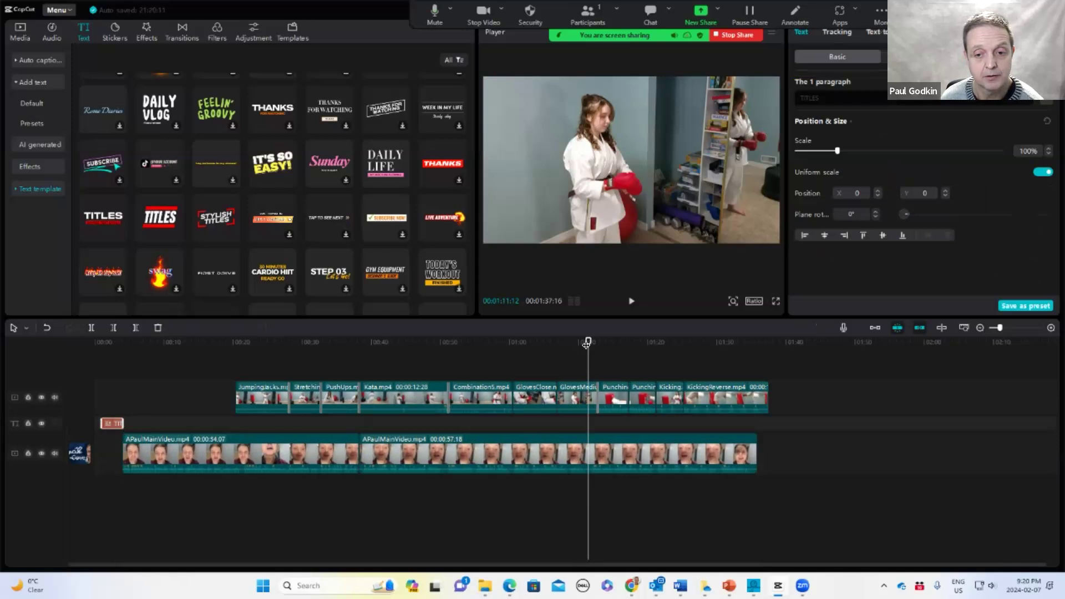
{"action": "left_click_drag", "start_coordinate": [352, 347], "coordinate": [108, 357]}
{"action": "left_click", "coordinate": [574, 172]}
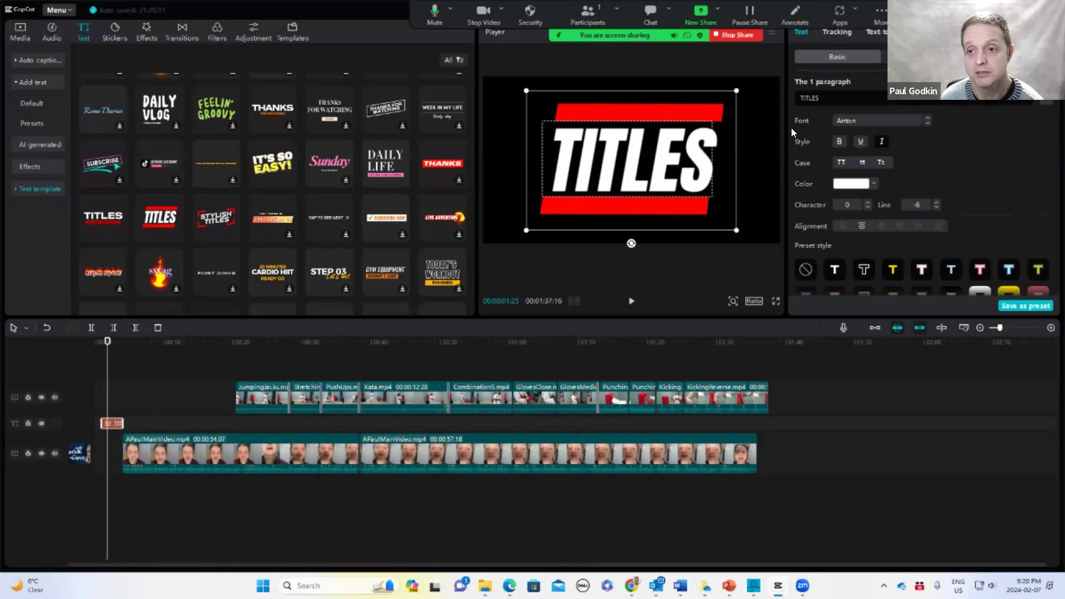
{"action": "left_click_drag", "start_coordinate": [826, 98], "coordinate": [799, 98]}
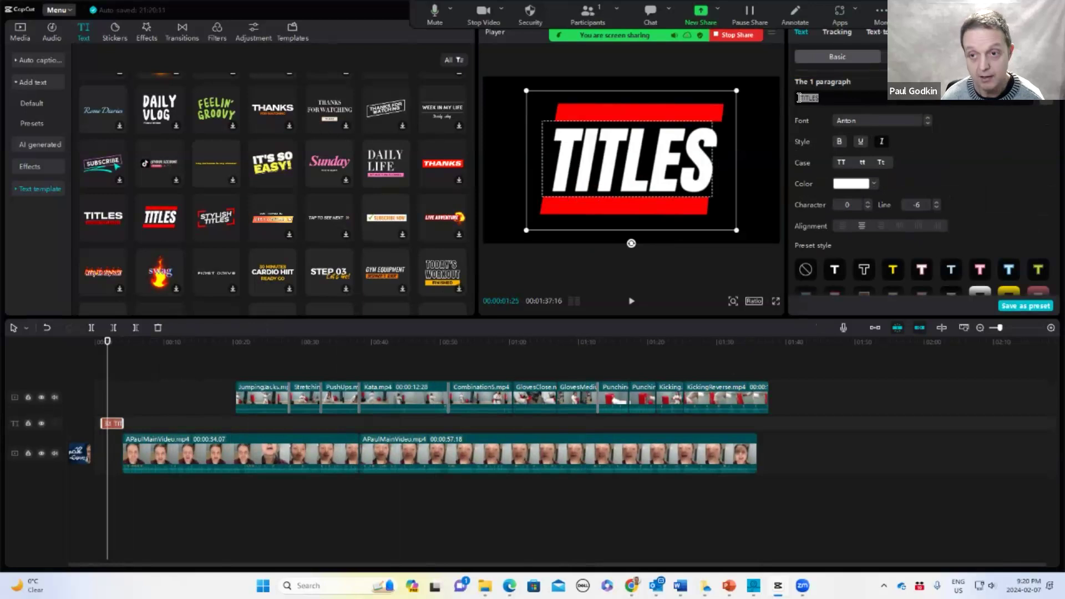
{"action": "type", "text": "KARATE"}
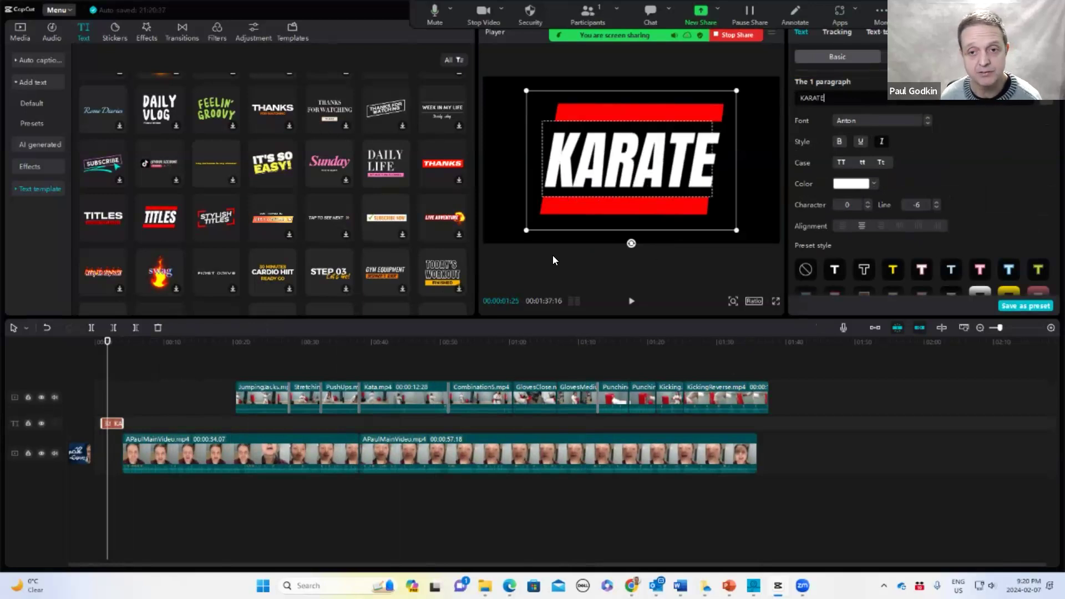
{"action": "left_click", "coordinate": [108, 340]}
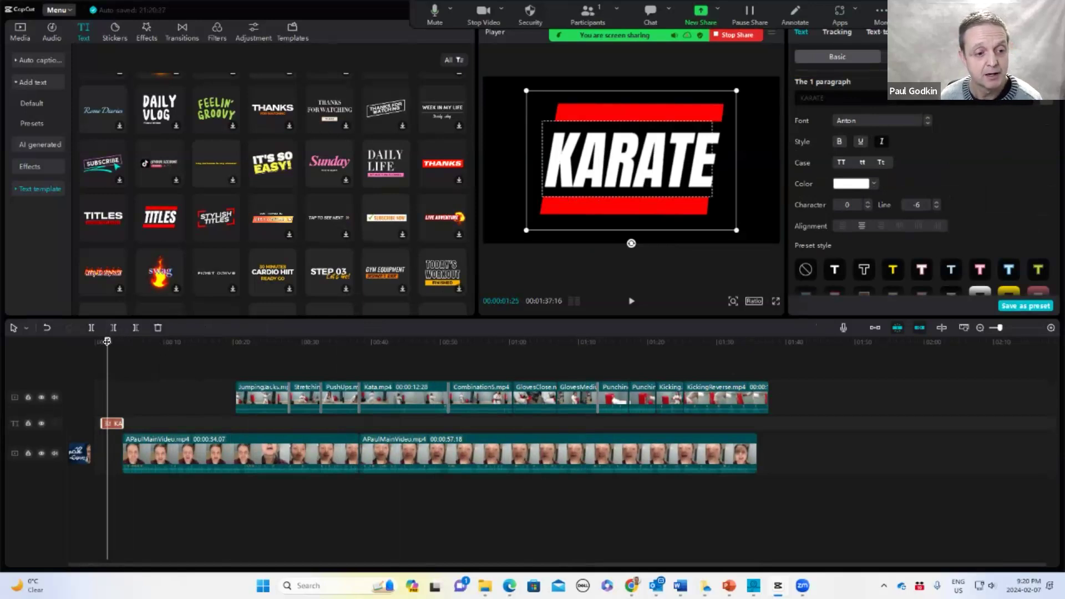
{"action": "left_click_drag", "start_coordinate": [108, 340], "coordinate": [74, 361]}
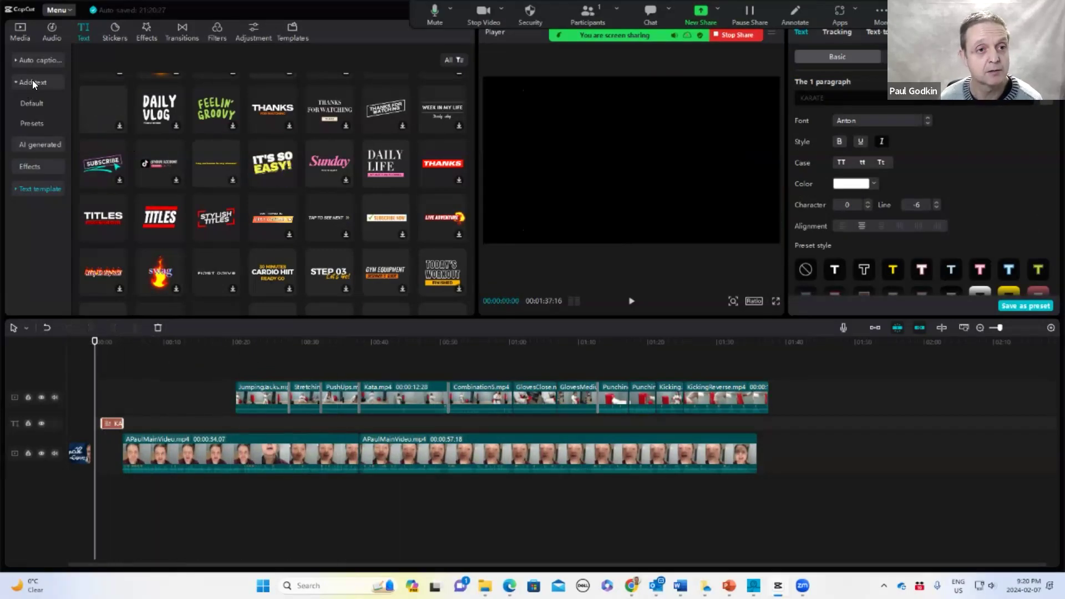
Preview the Star's track in the Beats music category and add it at the start of the timeline
{"action": "left_click", "coordinate": [48, 29]}
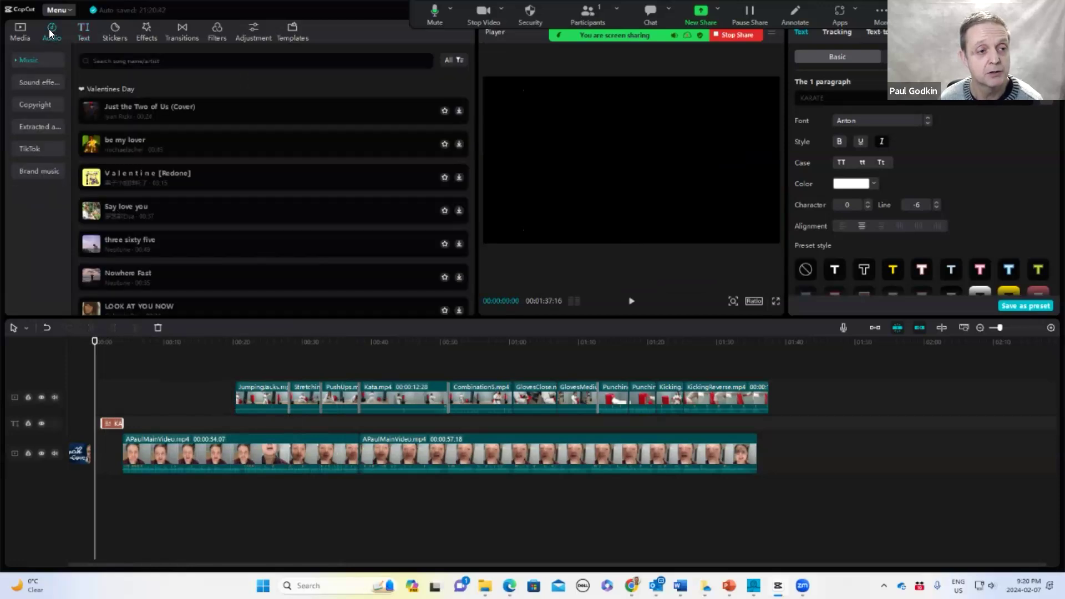
{"action": "left_click", "coordinate": [26, 59]}
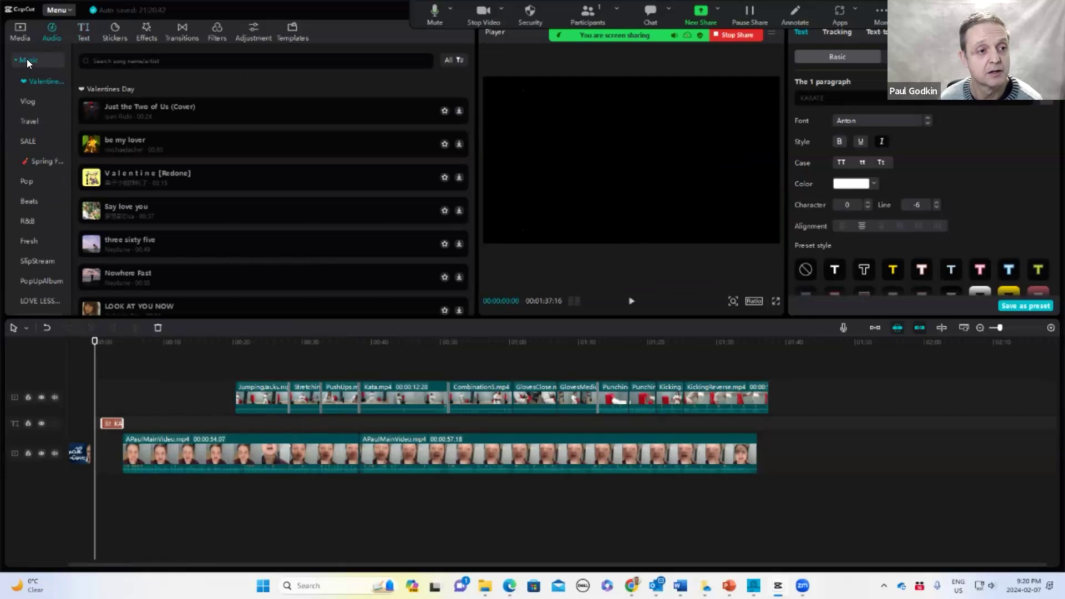
{"action": "left_click", "coordinate": [34, 201]}
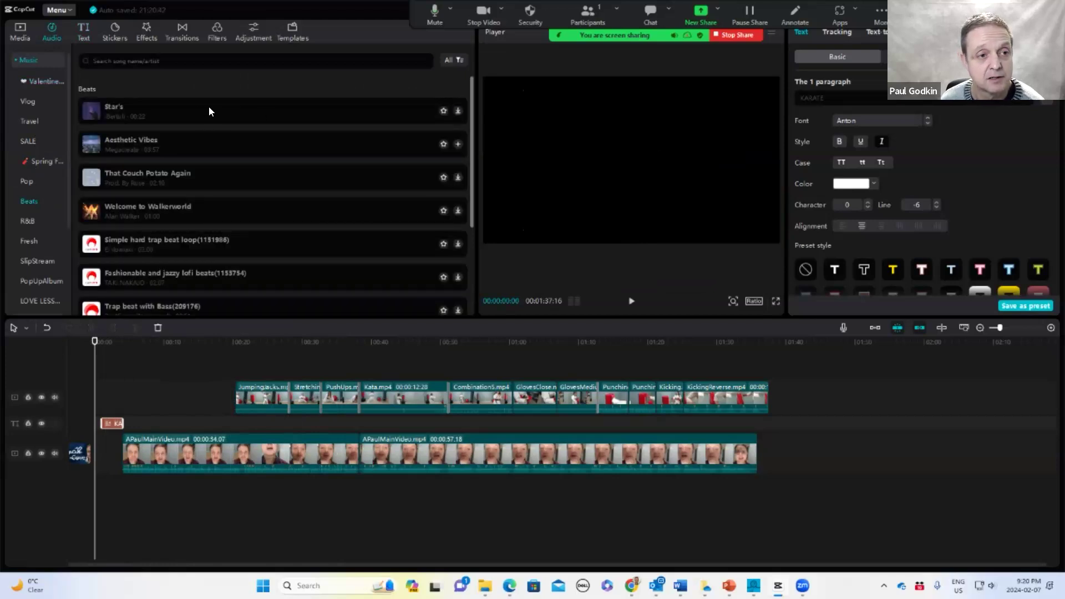
{"action": "left_click", "coordinate": [114, 111]}
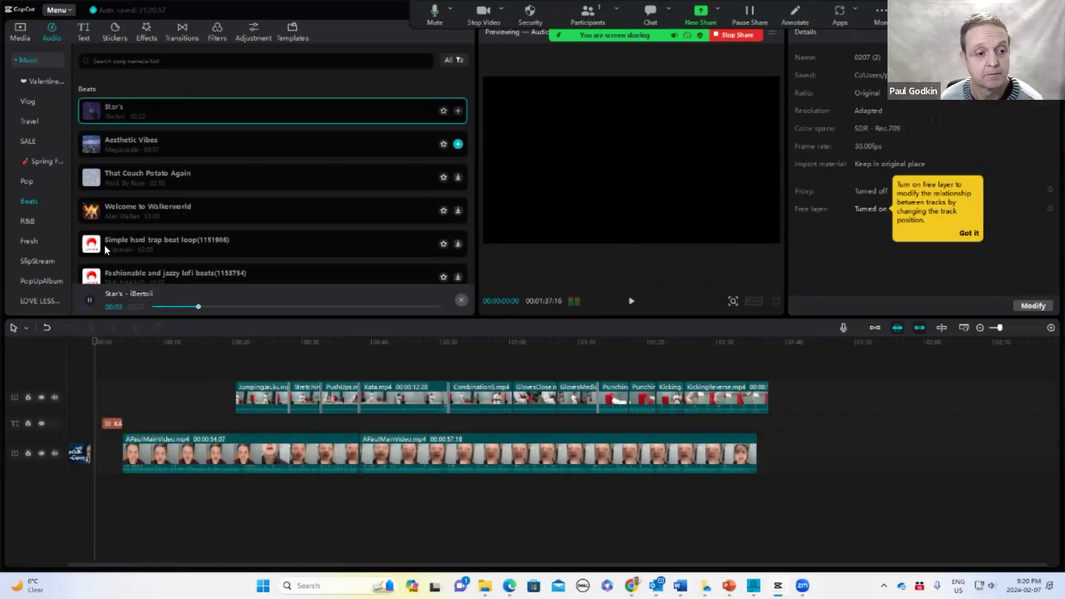
{"action": "left_click", "coordinate": [89, 300]}
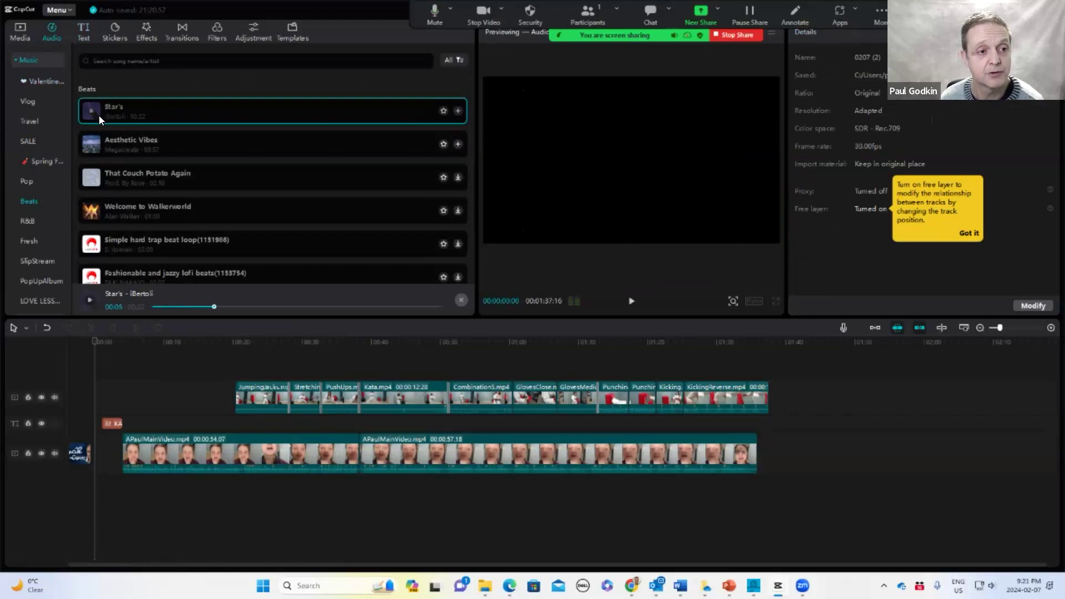
{"action": "left_click", "coordinate": [457, 111]}
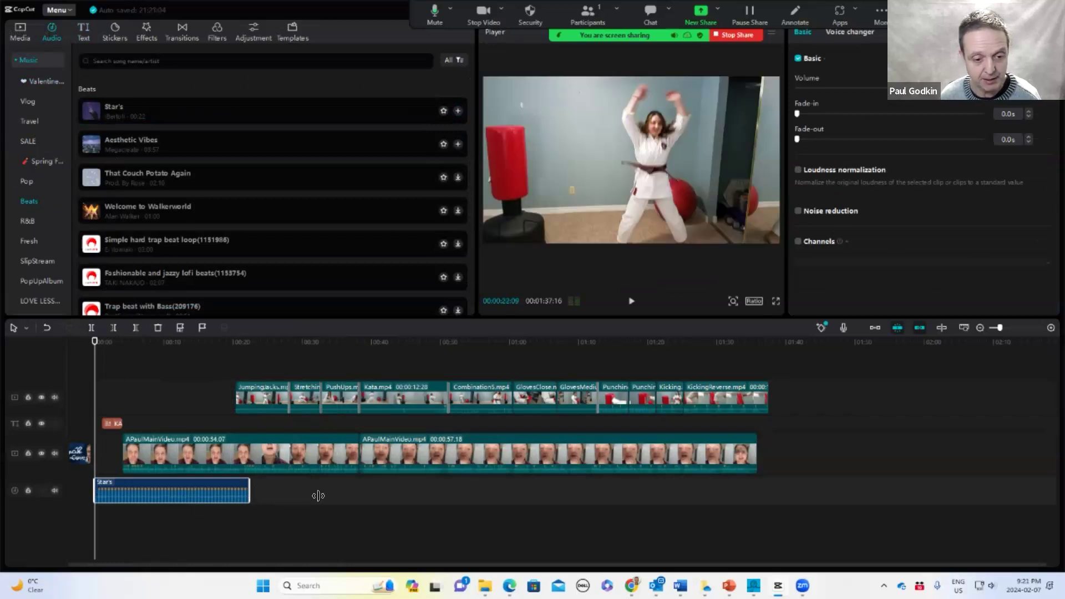
Add two more copies of Star's and line them up end to end after the first
{"action": "left_click_drag", "start_coordinate": [205, 489], "coordinate": [169, 491]}
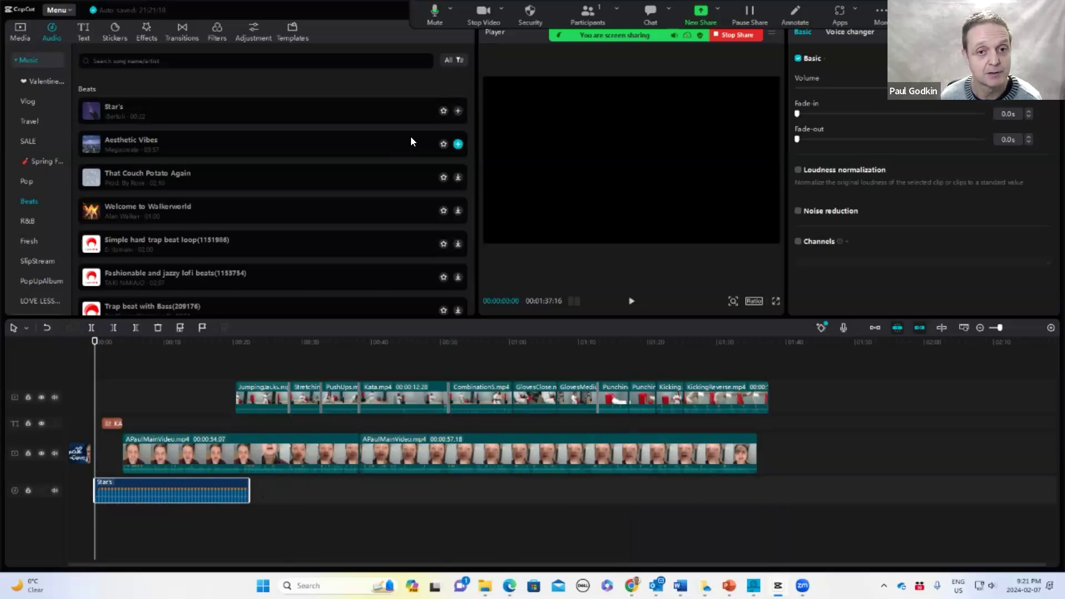
{"action": "left_click", "coordinate": [458, 111]}
{"action": "left_click_drag", "start_coordinate": [180, 515], "coordinate": [326, 489]}
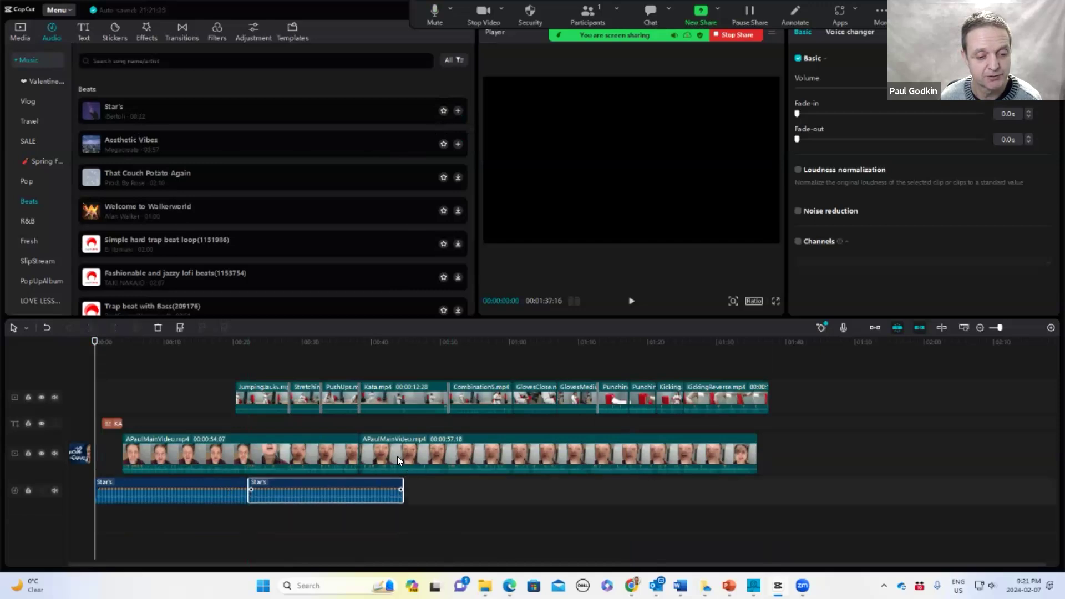
{"action": "left_click", "coordinate": [458, 111]}
{"action": "left_click_drag", "start_coordinate": [184, 516], "coordinate": [494, 488]}
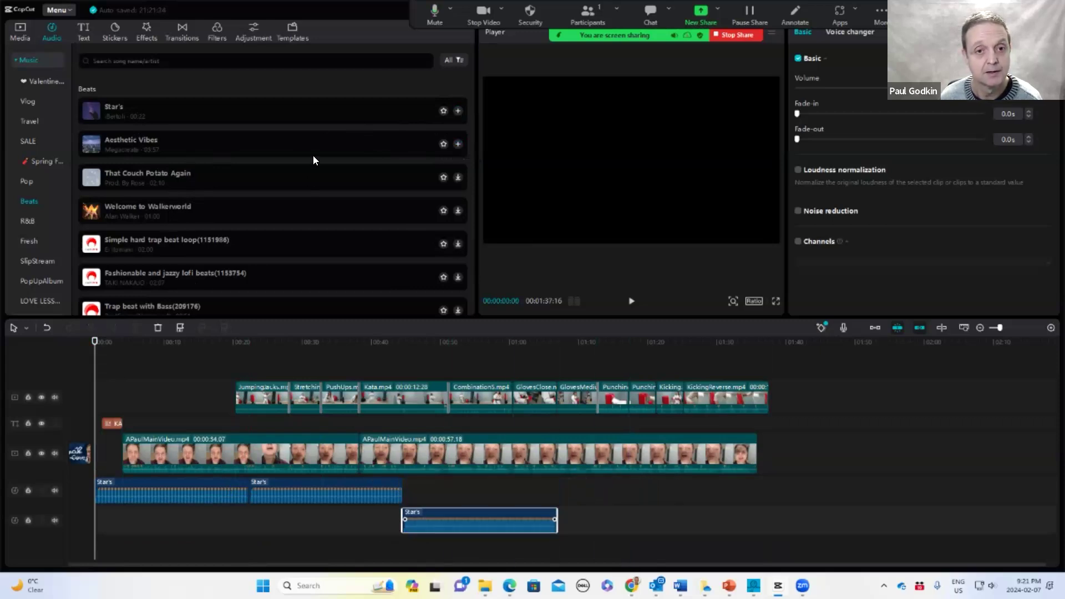
Add a fourth Star's copy and place it right after the third on the second audio track
{"action": "left_click", "coordinate": [456, 110]}
{"action": "left_click_drag", "start_coordinate": [443, 518], "coordinate": [456, 484]}
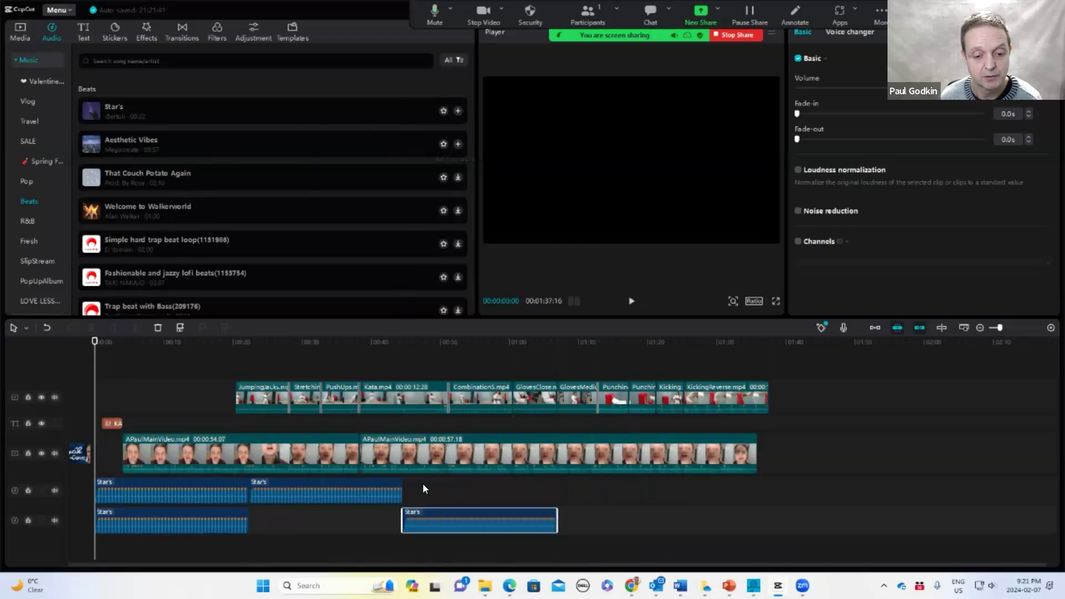
{"action": "left_click_drag", "start_coordinate": [178, 521], "coordinate": [707, 542]}
{"action": "mouse_move", "coordinate": [483, 514]}
{"action": "left_mouse_down"}
{"action": "mouse_move", "coordinate": [483, 481]}
{"action": "mouse_move", "coordinate": [483, 513]}
{"action": "left_mouse_up"}
{"action": "left_click_drag", "start_coordinate": [683, 533], "coordinate": [609, 513]}
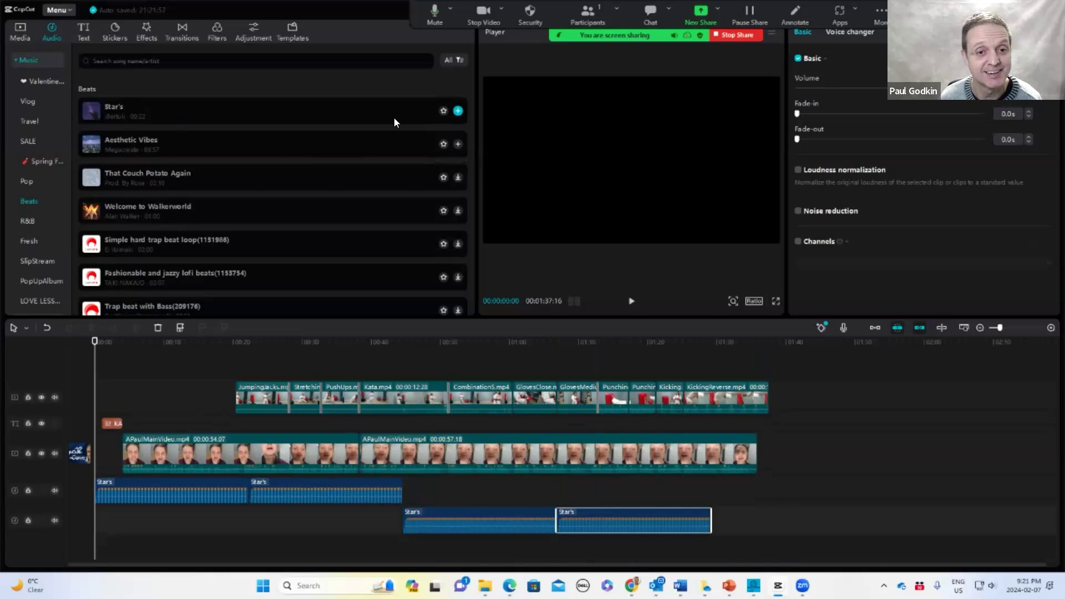
Add a fifth Star's copy, move it after the fourth on the second audio track, and trim its end to the video's end
{"action": "left_click", "coordinate": [457, 111]}
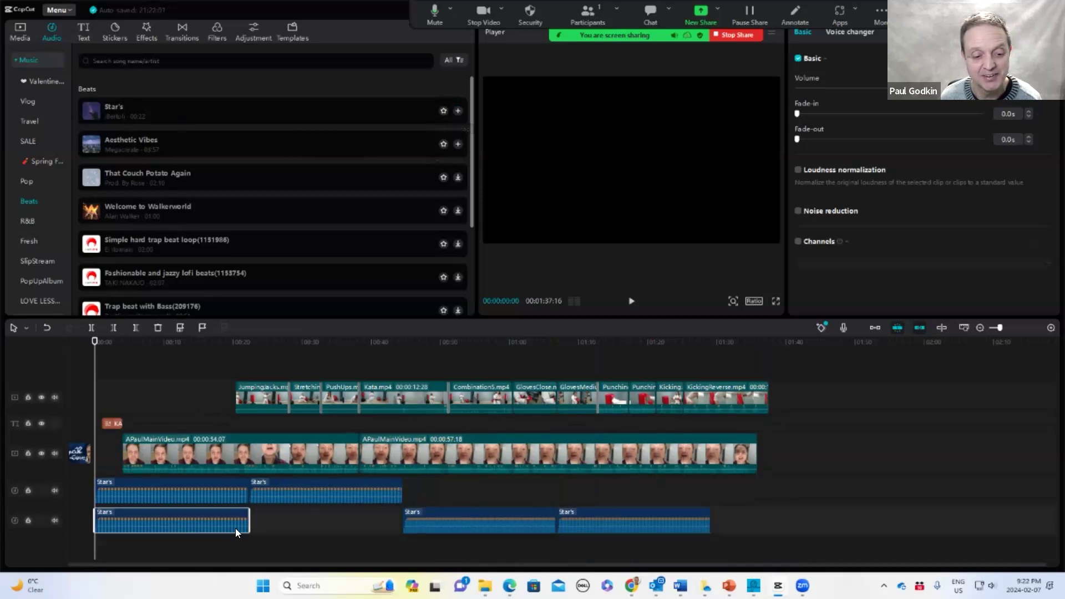
{"action": "left_click_drag", "start_coordinate": [186, 516], "coordinate": [803, 513]}
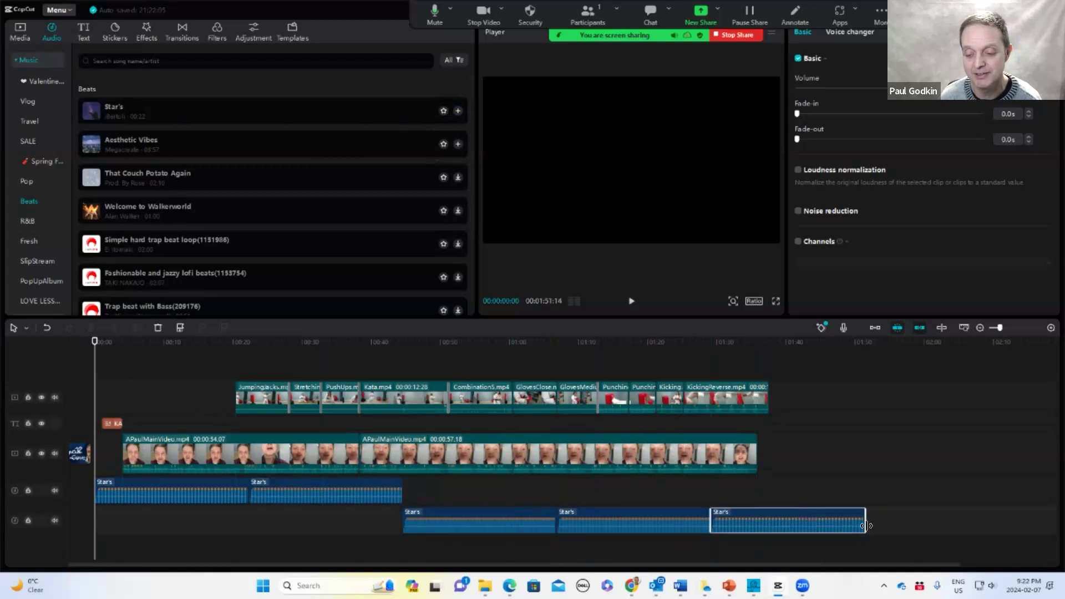
{"action": "left_click_drag", "start_coordinate": [866, 520], "coordinate": [766, 518]}
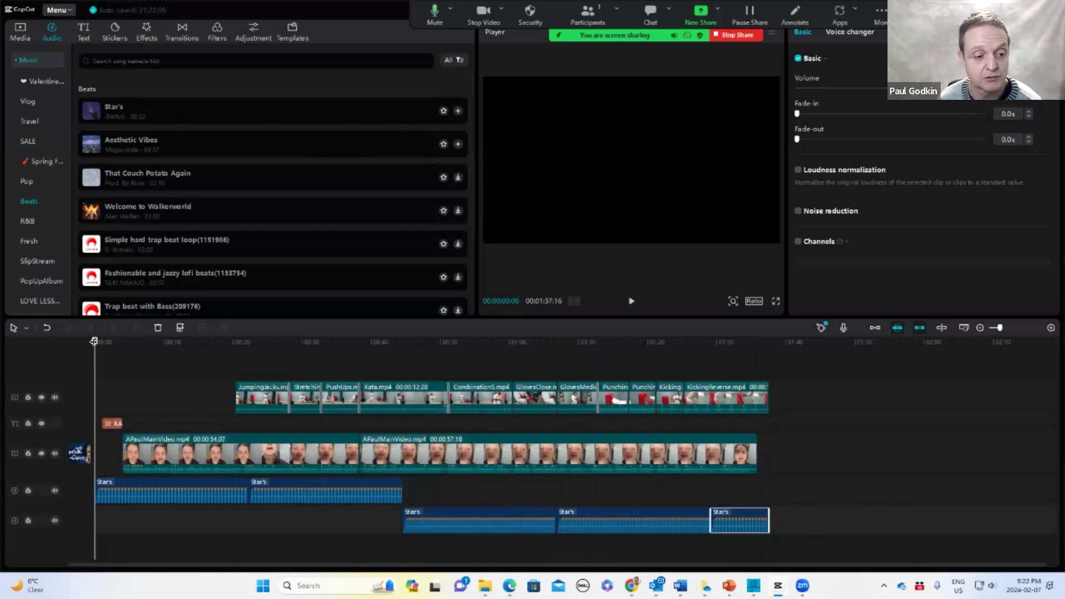
Play the project from the start to check the music
{"action": "mouse_move", "coordinate": [105, 345]}
{"action": "left_mouse_down"}
{"action": "mouse_move", "coordinate": [126, 353]}
{"action": "mouse_move", "coordinate": [94, 359]}
{"action": "left_mouse_up"}
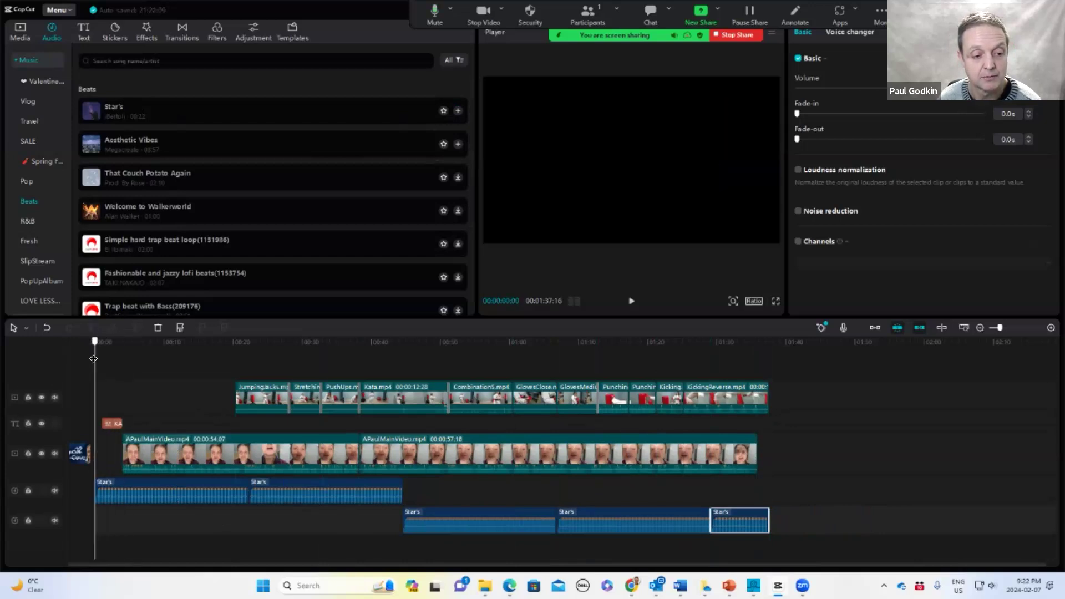
{"action": "left_click", "coordinate": [631, 303]}
{"action": "key", "text": "space"}
Nudge the main video slightly earlier on the timeline, closer to the KARATE title
{"action": "left_click", "coordinate": [103, 426]}
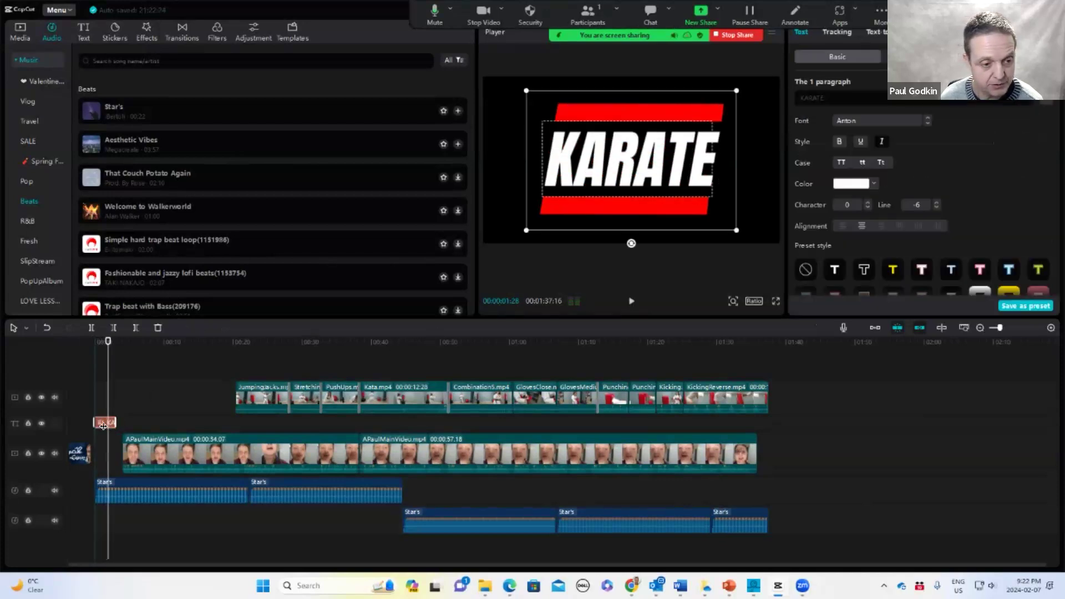
{"action": "left_click", "coordinate": [141, 453]}
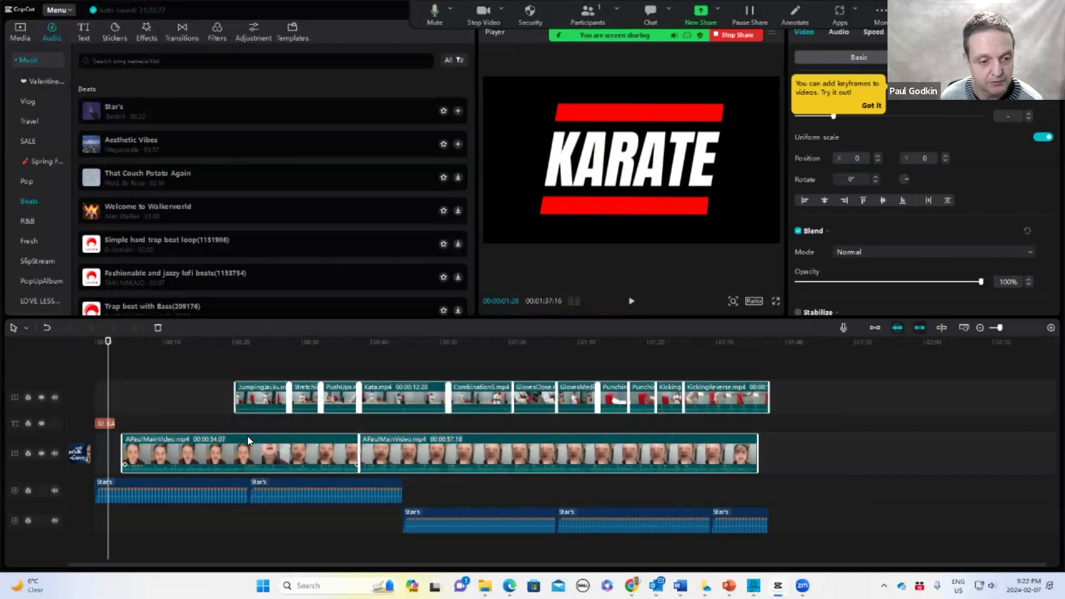
{"action": "left_click_drag", "start_coordinate": [247, 436], "coordinate": [244, 439]}
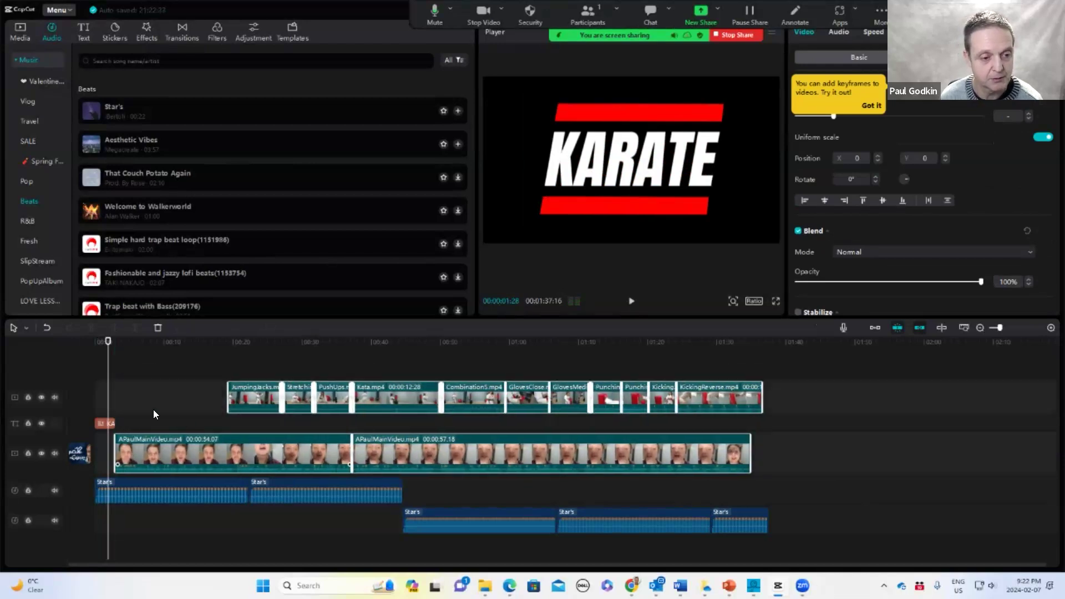
Preview the opening with the first Star's clip selected
{"action": "key", "text": "space"}
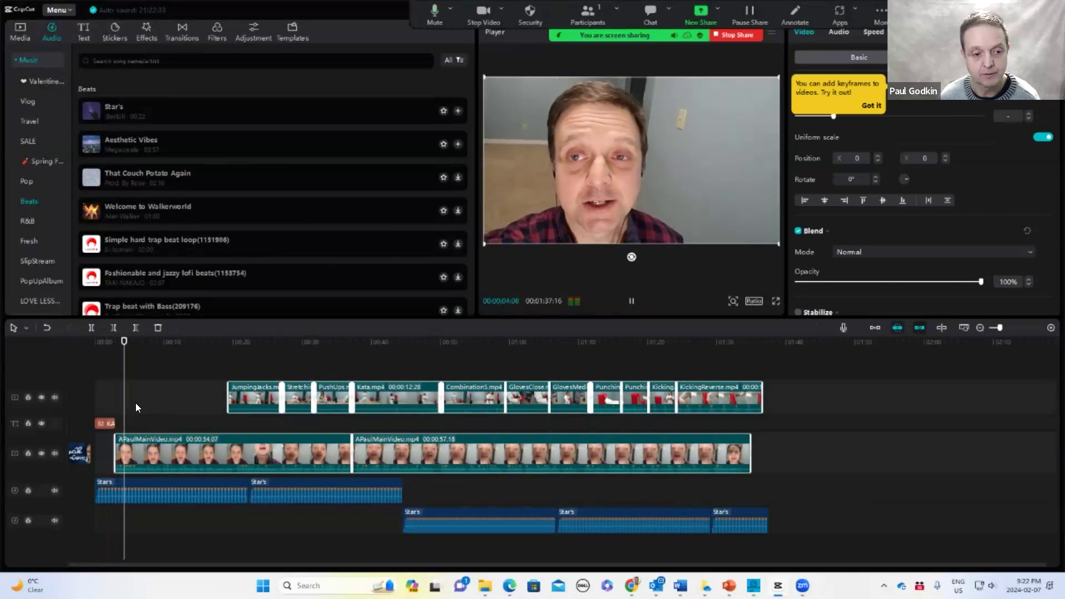
{"action": "key", "text": "space"}
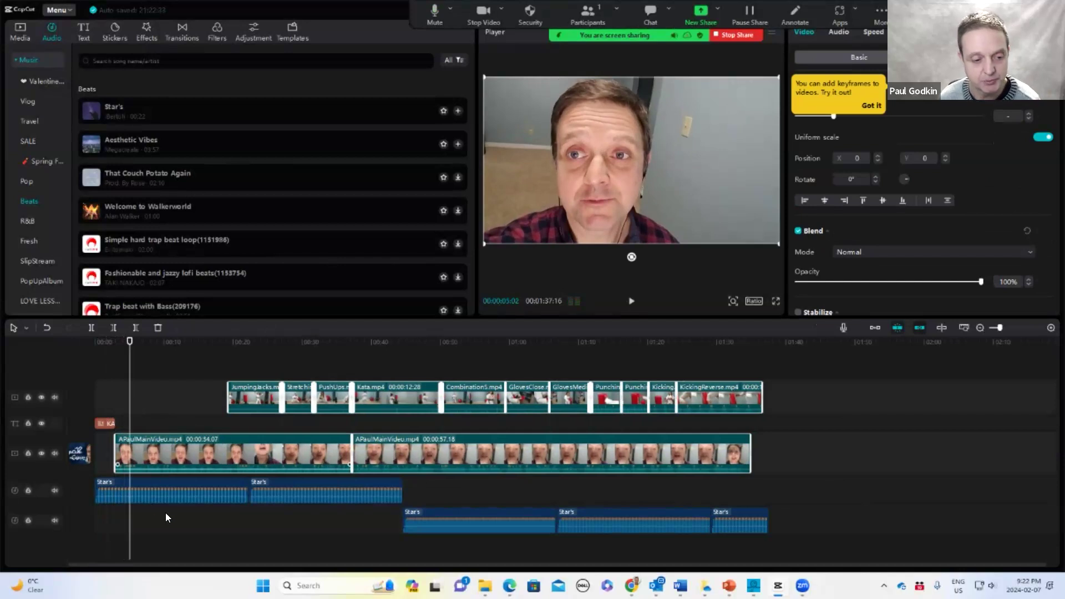
{"action": "left_click", "coordinate": [166, 490]}
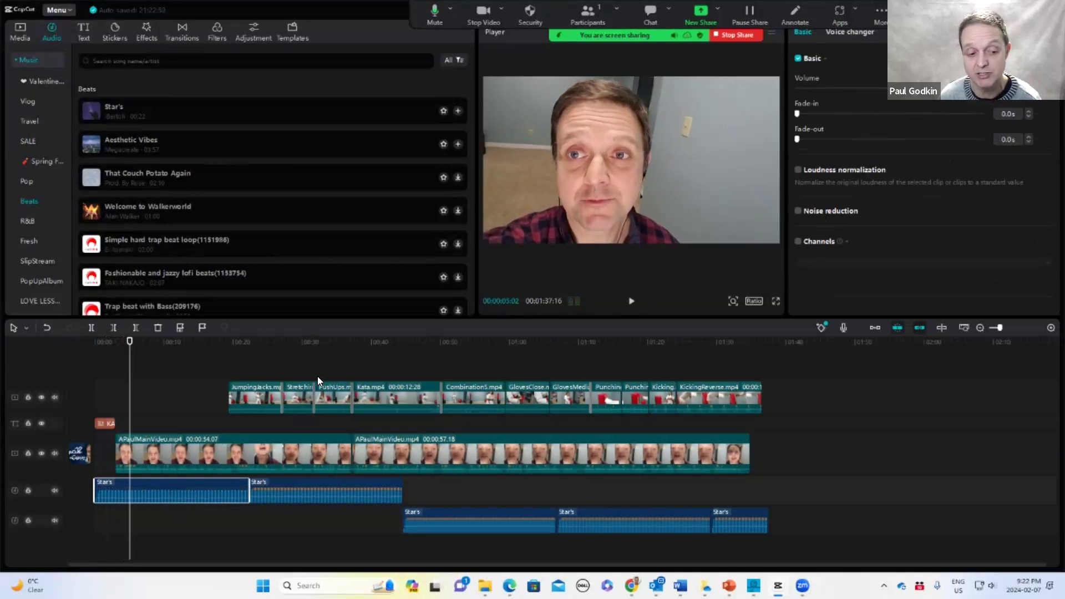
{"action": "key", "text": "space"}
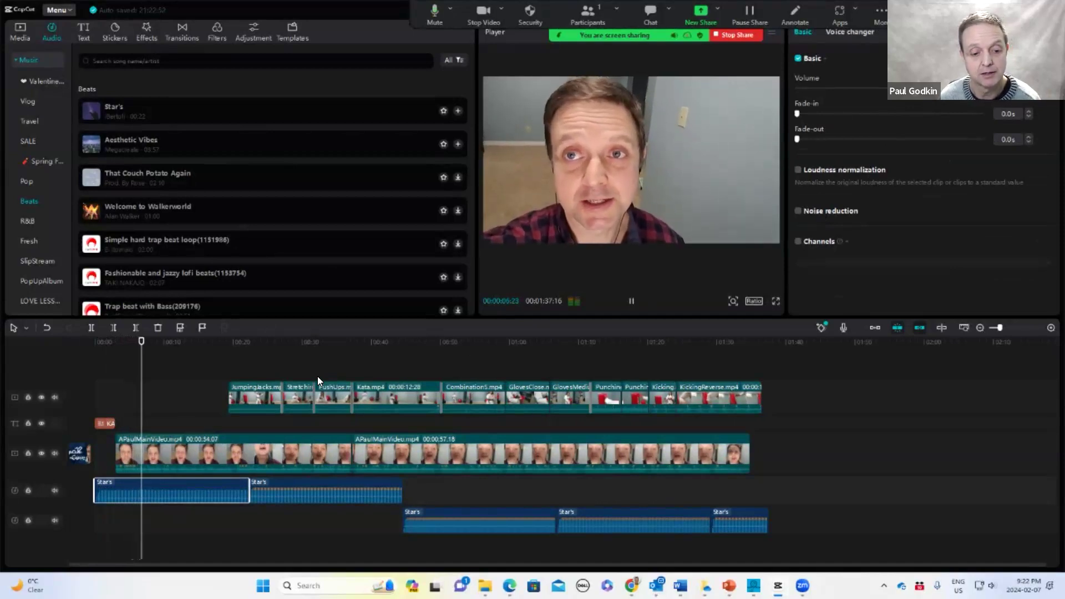
{"action": "key", "text": "space"}
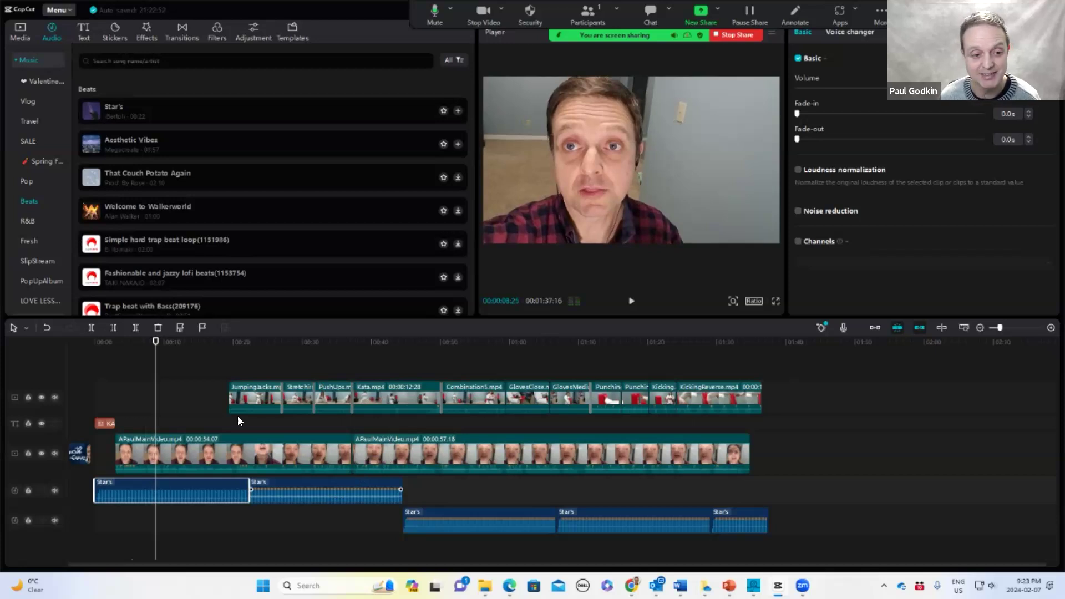
{"action": "mouse_move", "coordinate": [307, 477]}
{"action": "left_mouse_down"}
{"action": "mouse_move", "coordinate": [315, 508]}
{"action": "mouse_move", "coordinate": [325, 506]}
{"action": "mouse_move", "coordinate": [309, 476]}
{"action": "left_mouse_up"}
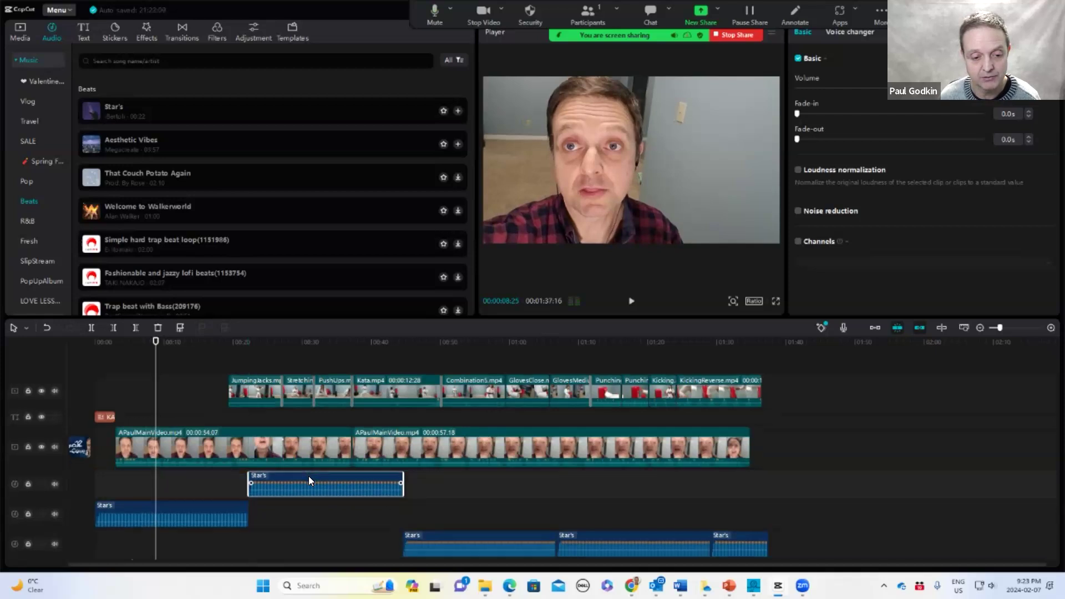
{"action": "left_click", "coordinate": [204, 489]}
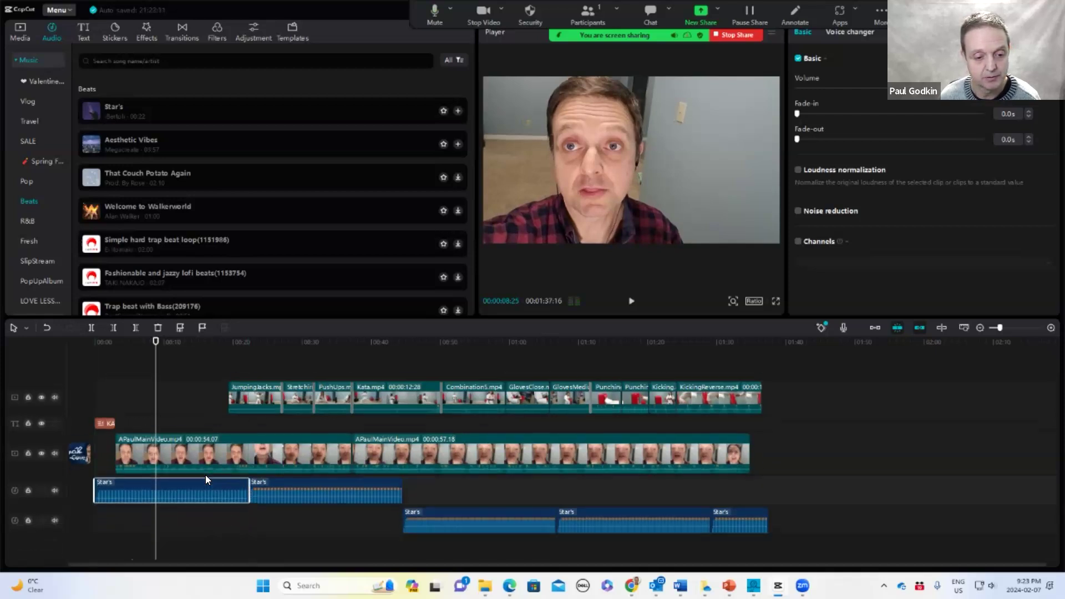
{"action": "left_click_drag", "start_coordinate": [355, 541], "coordinate": [822, 490]}
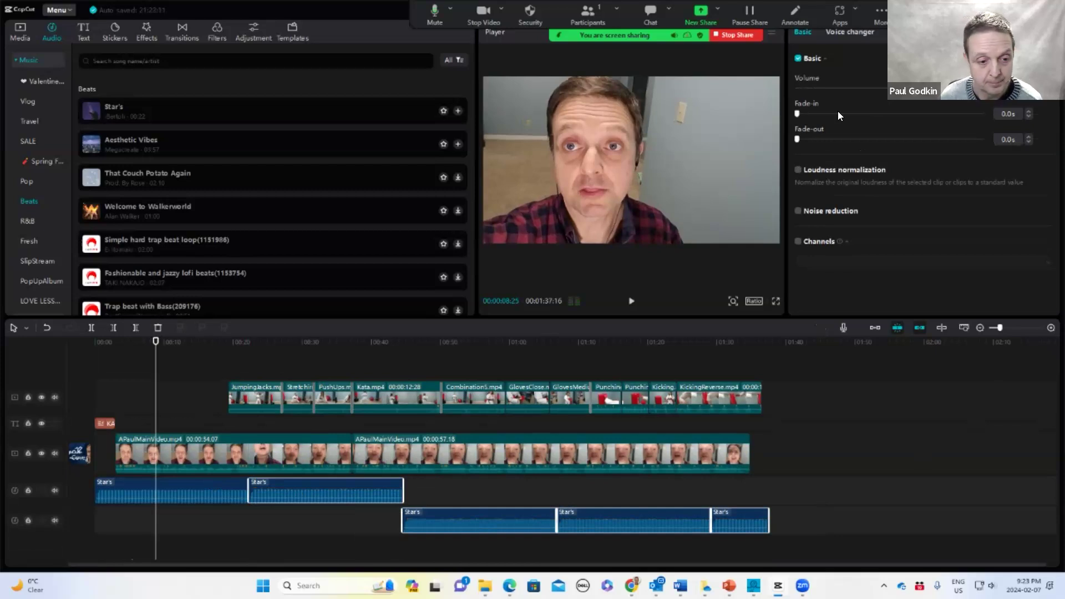
{"action": "left_click", "coordinate": [156, 342]}
{"action": "left_click_drag", "start_coordinate": [156, 342], "coordinate": [202, 366]}
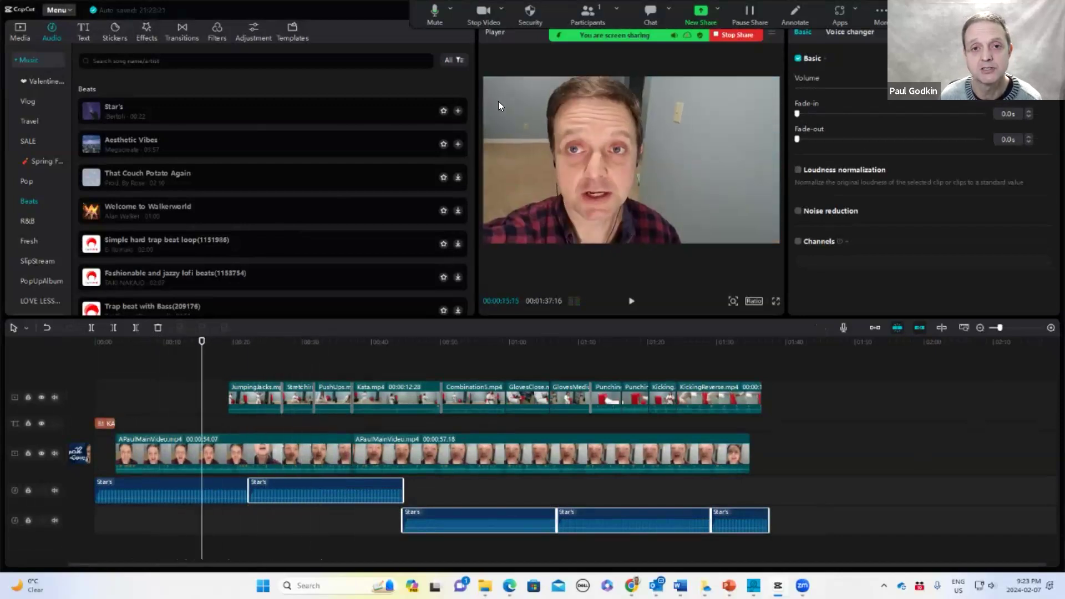
{"action": "left_click", "coordinate": [483, 8]}
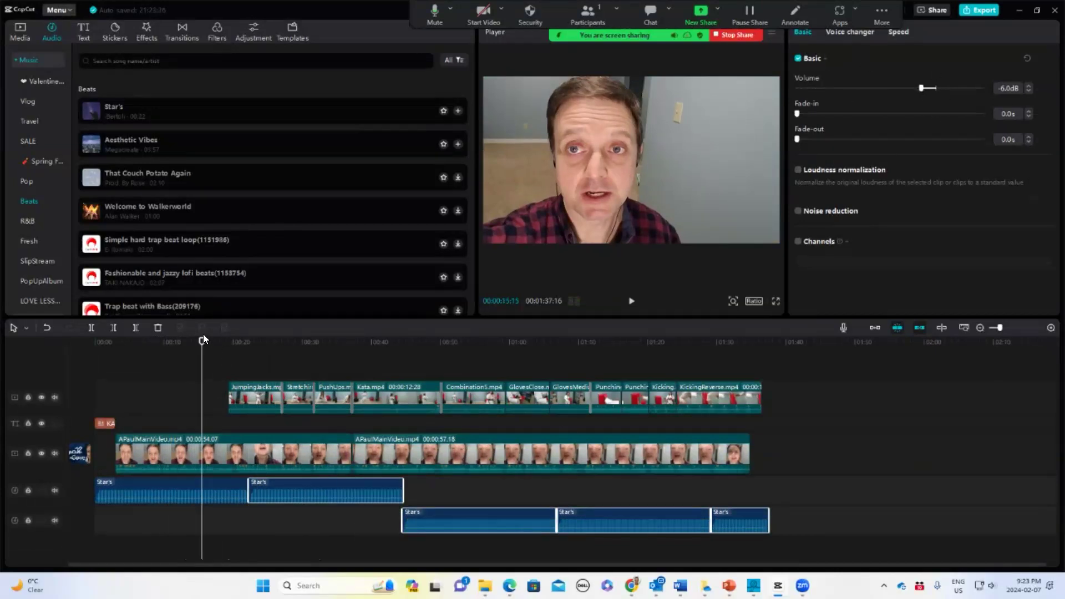
Add volume keyframes at the start of the first Star's clip to shape a fade-in
{"action": "left_click_drag", "start_coordinate": [201, 340], "coordinate": [343, 341]}
{"action": "left_click_drag", "start_coordinate": [399, 372], "coordinate": [134, 435]}
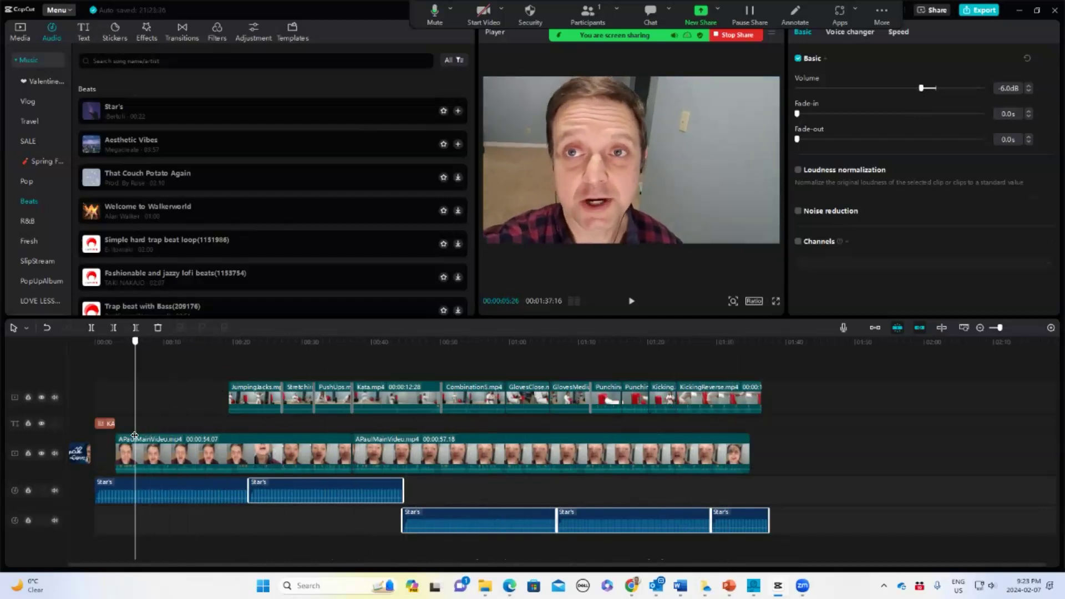
{"action": "left_click", "coordinate": [160, 487]}
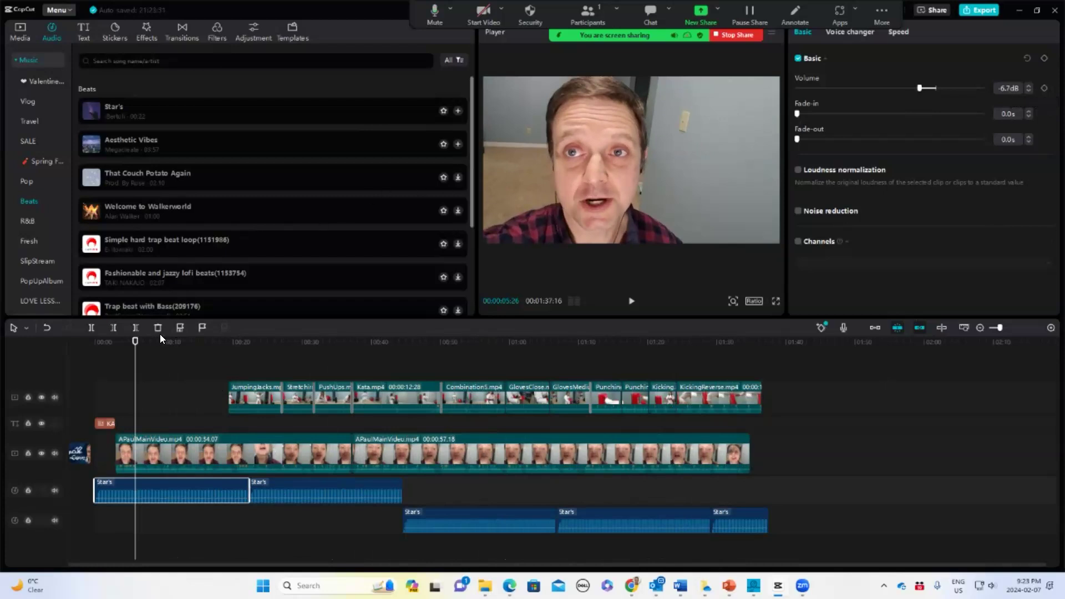
{"action": "left_click", "coordinate": [112, 346]}
{"action": "left_click_drag", "start_coordinate": [110, 347], "coordinate": [107, 347]}
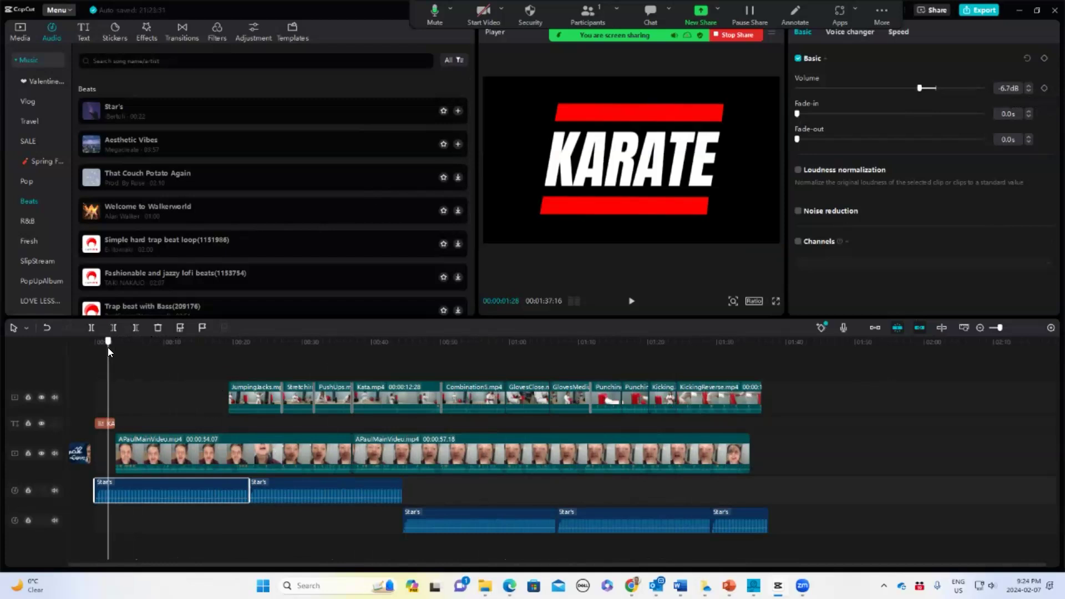
{"action": "left_click", "coordinate": [1050, 329]}
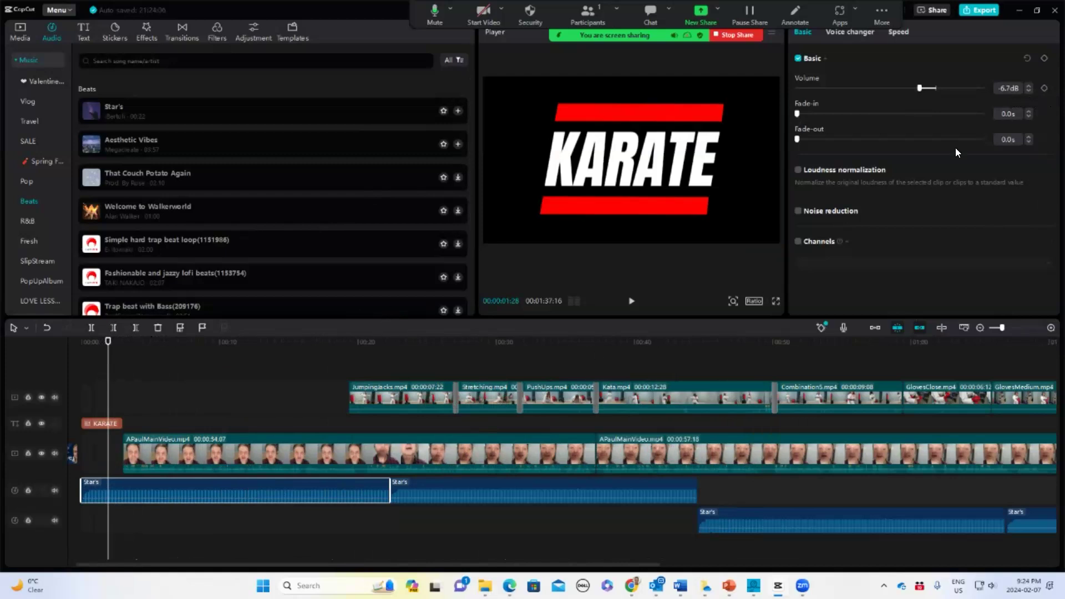
{"action": "left_click", "coordinate": [1045, 88]}
{"action": "left_click_drag", "start_coordinate": [107, 340], "coordinate": [122, 341]}
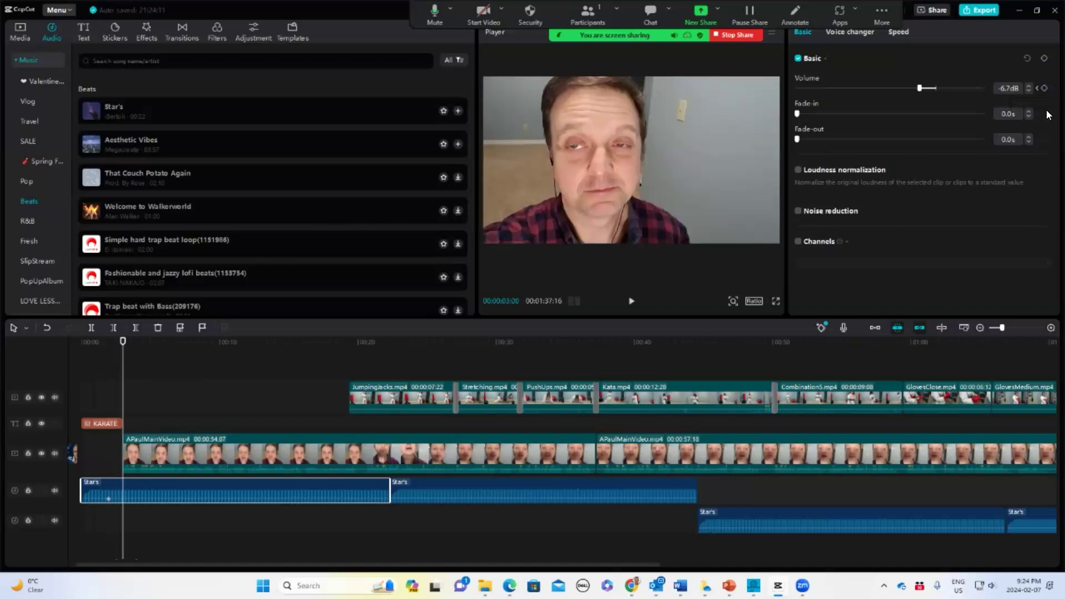
{"action": "left_click", "coordinate": [1045, 88]}
{"action": "left_click_drag", "start_coordinate": [104, 490], "coordinate": [105, 487]}
Trim the last Star's copy so it ends with the exercise clips
{"action": "left_click_drag", "start_coordinate": [112, 348], "coordinate": [694, 454]}
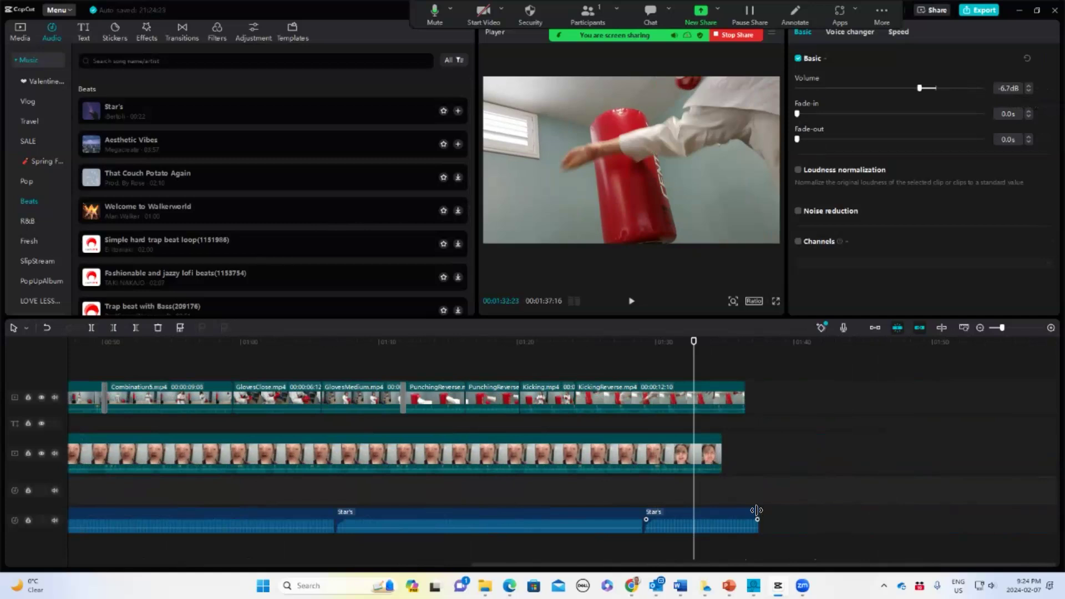
{"action": "left_click_drag", "start_coordinate": [757, 511], "coordinate": [742, 513]}
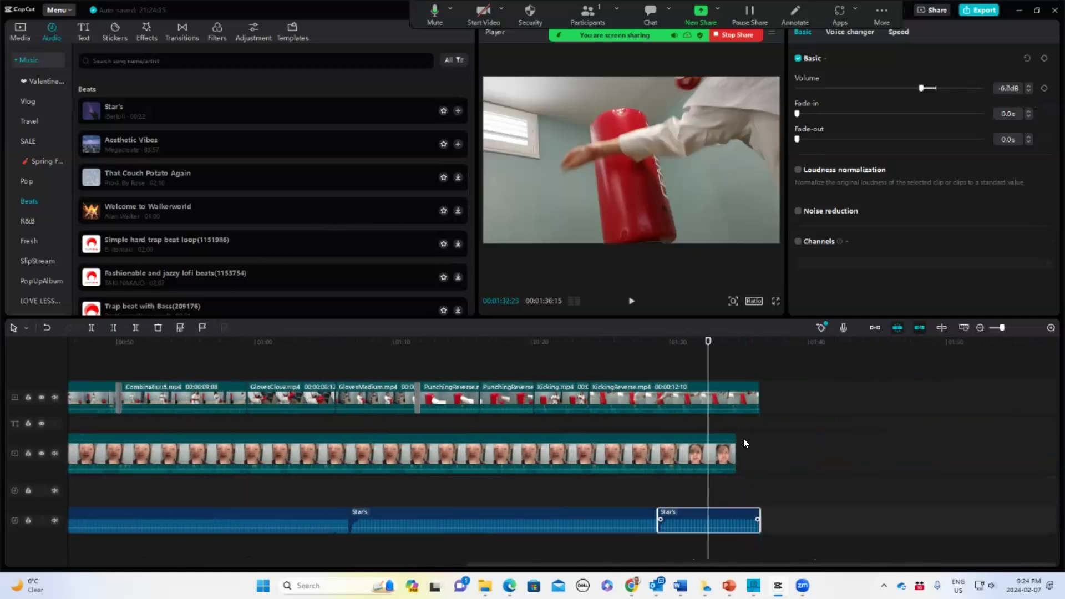
Try adding scale keyframes near the end of the KickingReverse clip
{"action": "left_click", "coordinate": [726, 341]}
{"action": "left_click", "coordinate": [740, 395]}
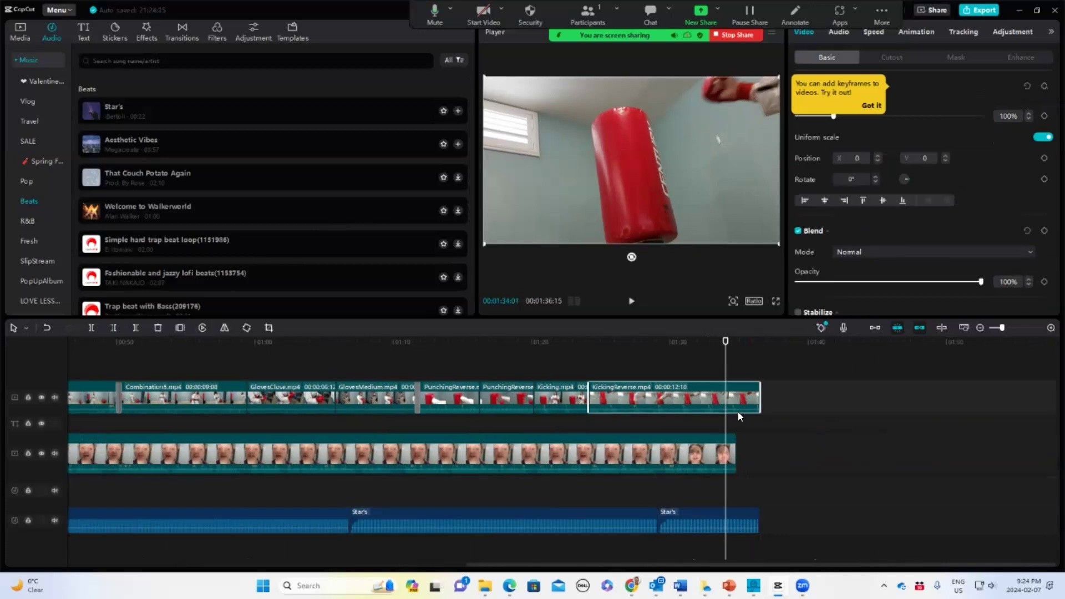
{"action": "left_click_drag", "start_coordinate": [726, 341], "coordinate": [736, 346]}
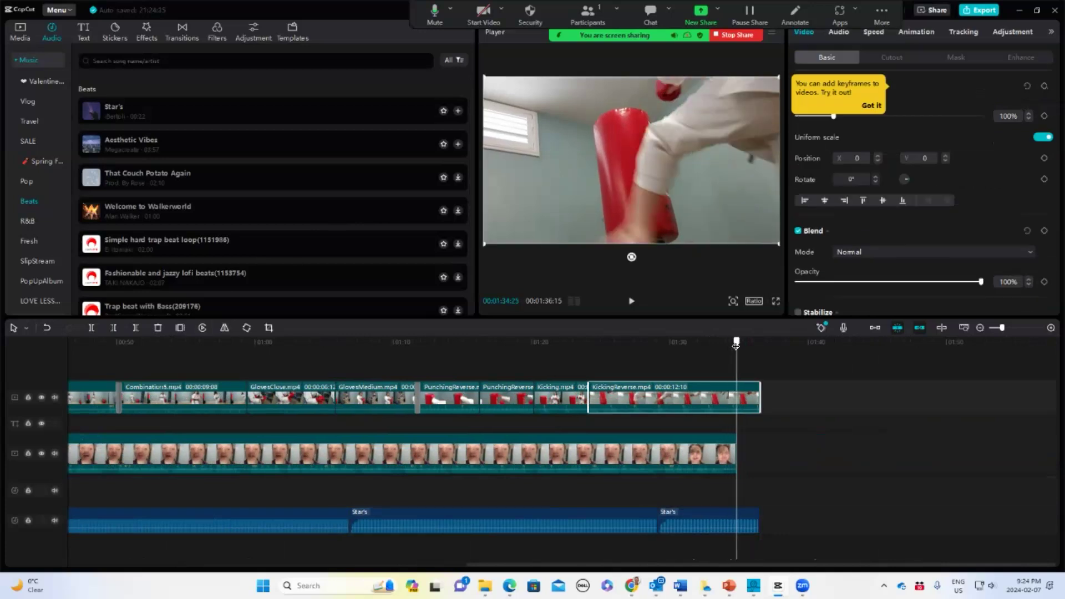
{"action": "left_click", "coordinate": [1045, 117]}
{"action": "key", "text": "ctrl+z"}
{"action": "left_click", "coordinate": [1046, 116]}
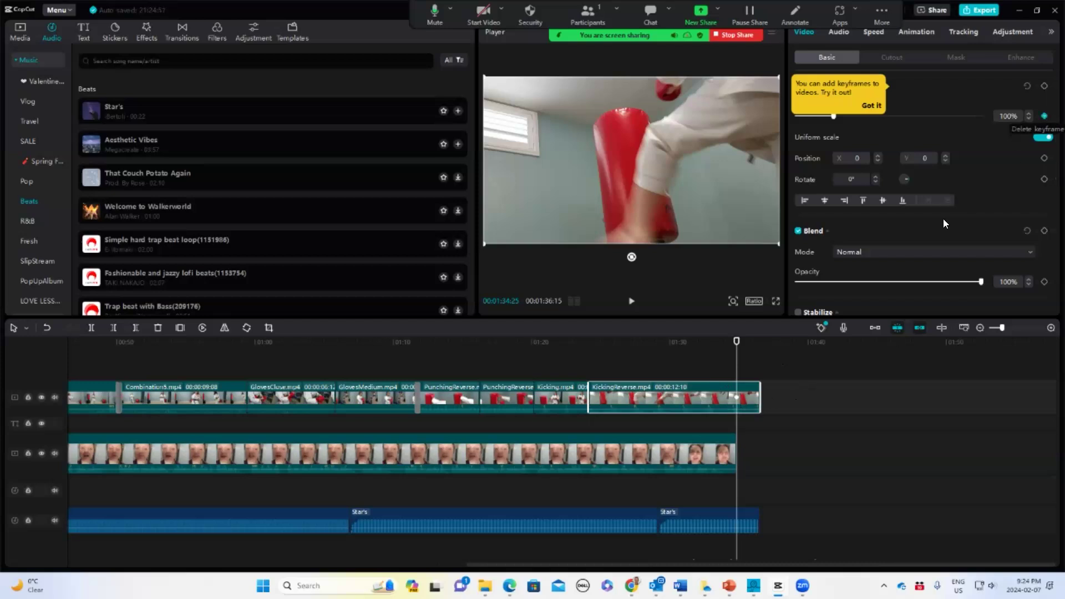
{"action": "mouse_move", "coordinate": [736, 341]}
{"action": "left_mouse_down"}
{"action": "mouse_move", "coordinate": [751, 344]}
{"action": "mouse_move", "coordinate": [738, 347]}
{"action": "left_mouse_up"}
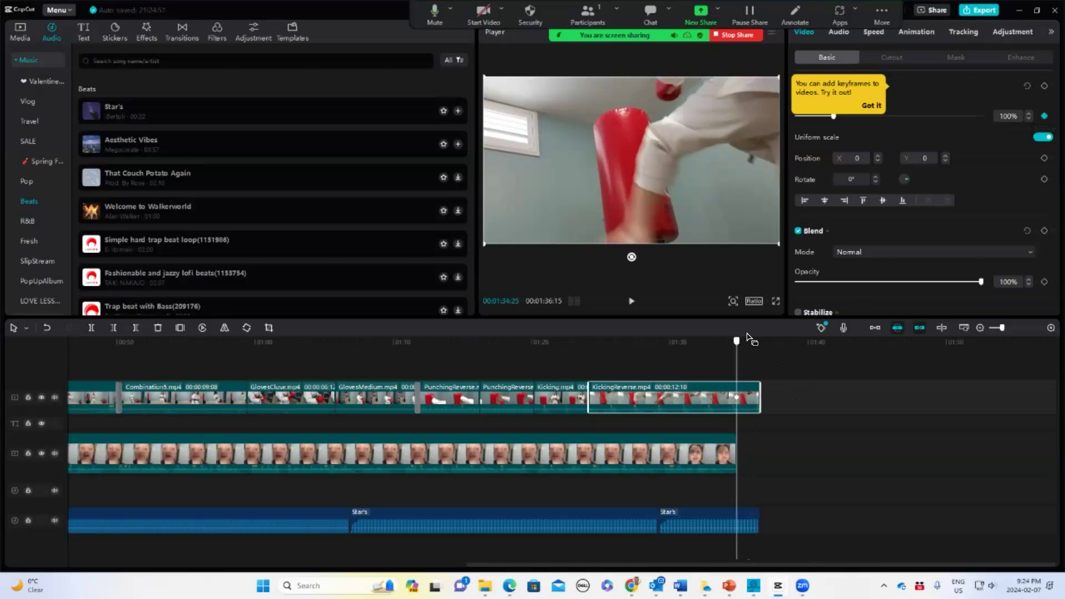
{"action": "left_click", "coordinate": [872, 105]}
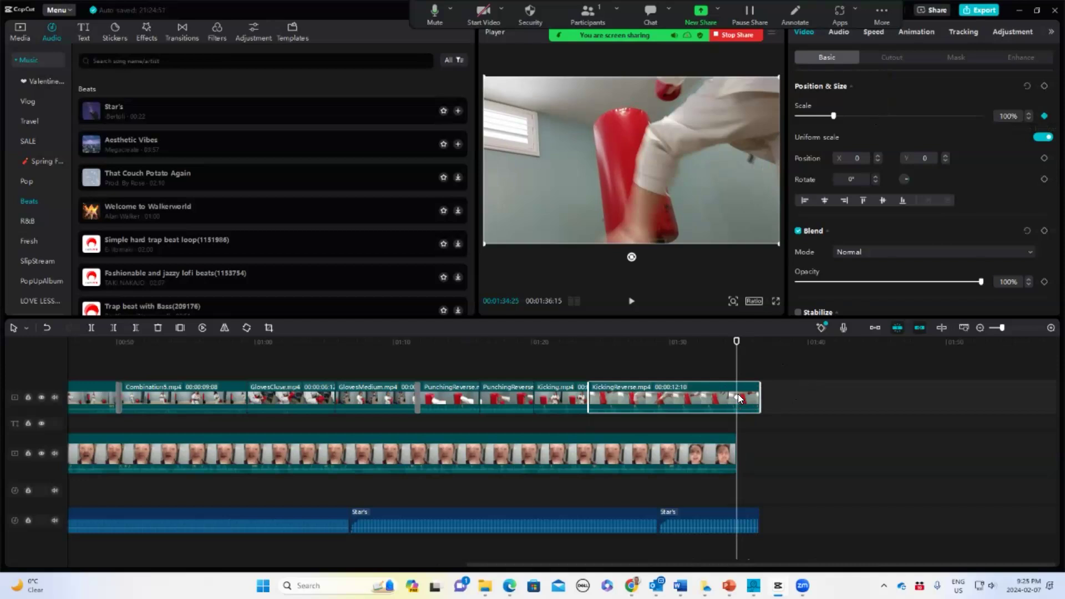
{"action": "key", "text": "ctrl+z"}
{"action": "mouse_move", "coordinate": [741, 410]}
{"action": "left_click", "coordinate": [1045, 116]}
{"action": "left_click_drag", "start_coordinate": [752, 409], "coordinate": [753, 406]}
{"action": "left_click_drag", "start_coordinate": [735, 342], "coordinate": [742, 342]}
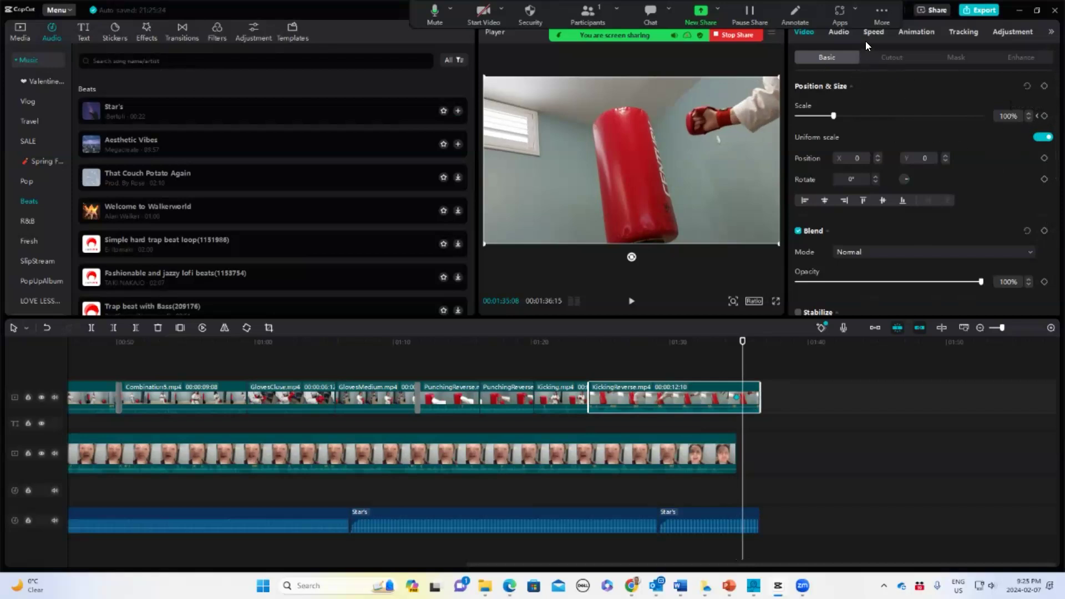
Add volume keyframes near the end of the KickingReverse clip's audio
{"action": "left_click", "coordinate": [842, 32]}
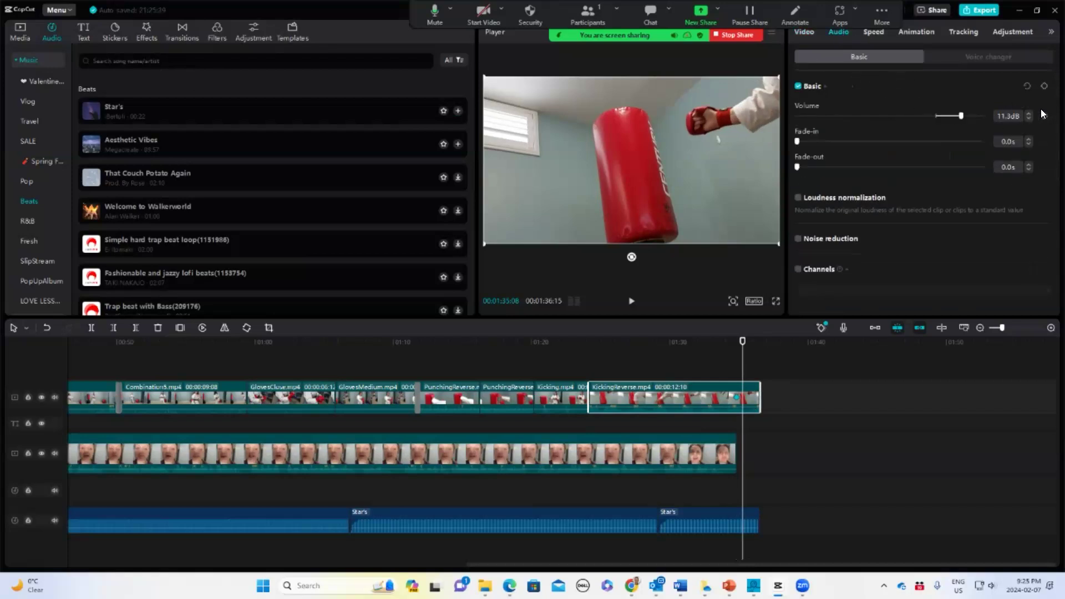
{"action": "left_click", "coordinate": [737, 393]}
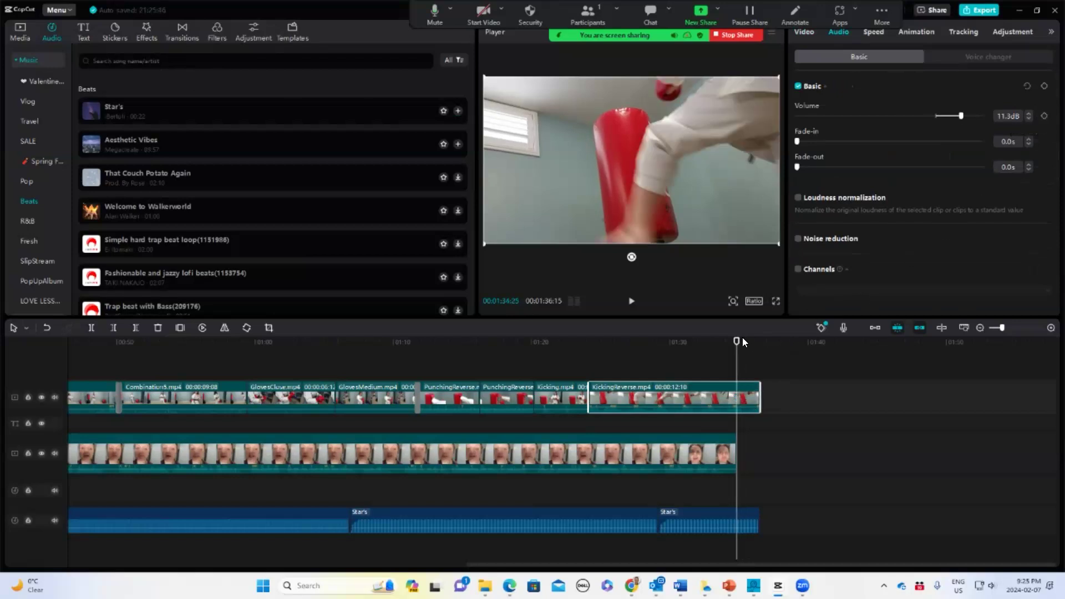
{"action": "left_click_drag", "start_coordinate": [737, 341], "coordinate": [734, 342]}
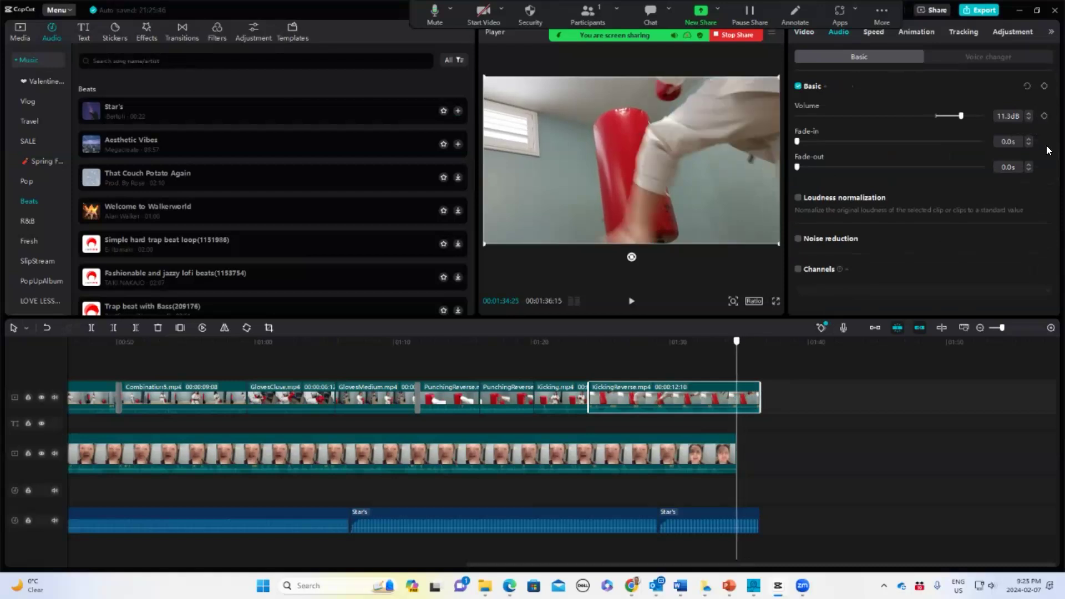
{"action": "left_click", "coordinate": [1045, 116]}
{"action": "left_click_drag", "start_coordinate": [736, 343], "coordinate": [743, 342]}
{"action": "left_click", "coordinate": [1045, 116]}
{"action": "mouse_move", "coordinate": [742, 406]}
{"action": "left_mouse_down"}
{"action": "mouse_move", "coordinate": [744, 396]}
{"action": "mouse_move", "coordinate": [736, 411]}
{"action": "left_mouse_up"}
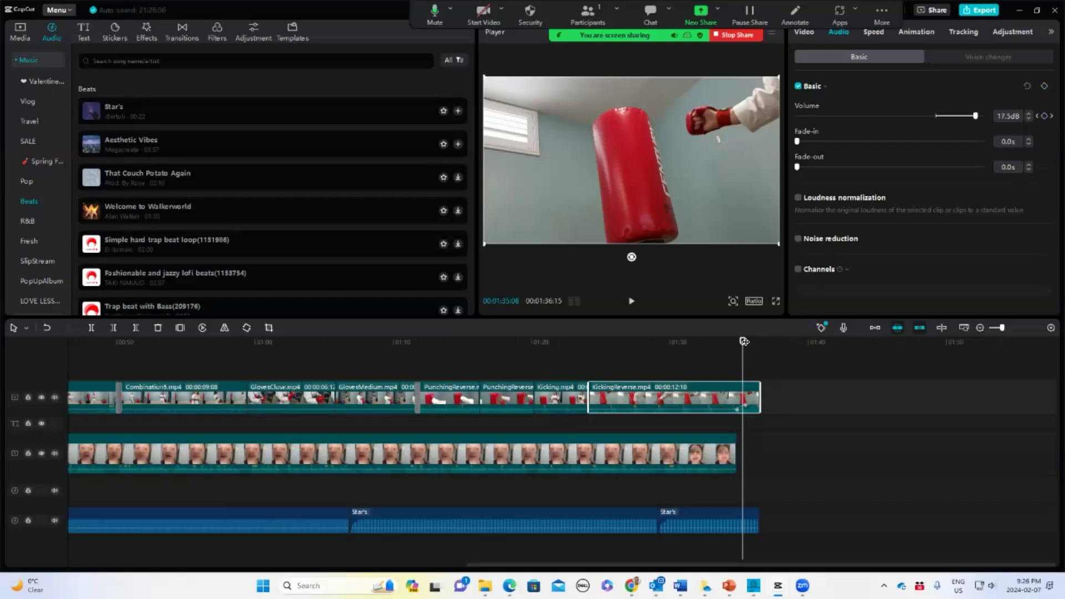
{"action": "left_click_drag", "start_coordinate": [743, 342], "coordinate": [737, 343]}
{"action": "left_click", "coordinate": [557, 373]}
{"action": "right_click", "coordinate": [312, 375]}
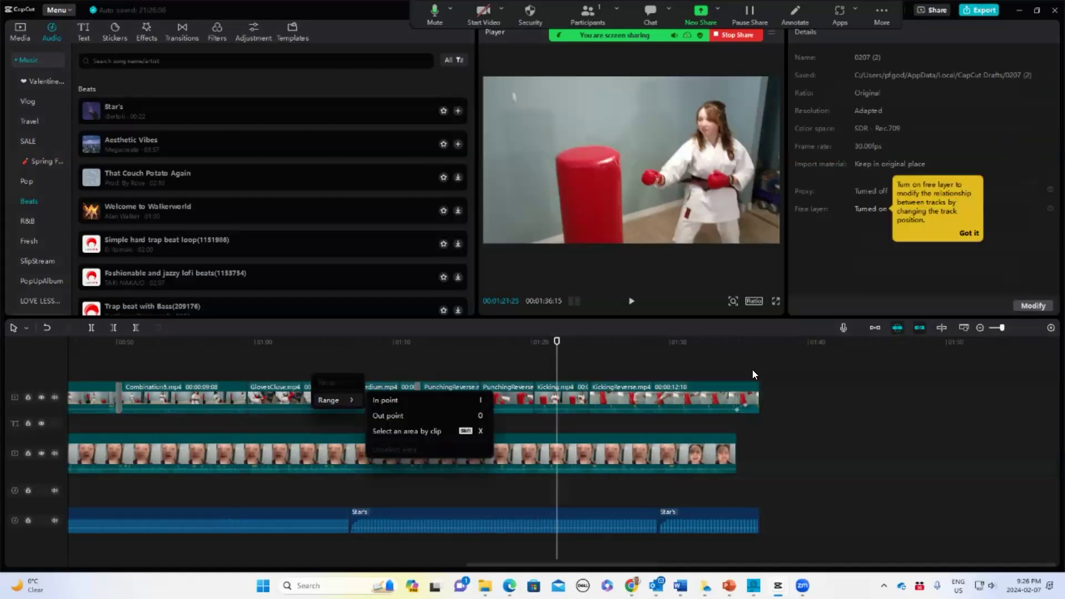
{"action": "left_click", "coordinate": [876, 422]}
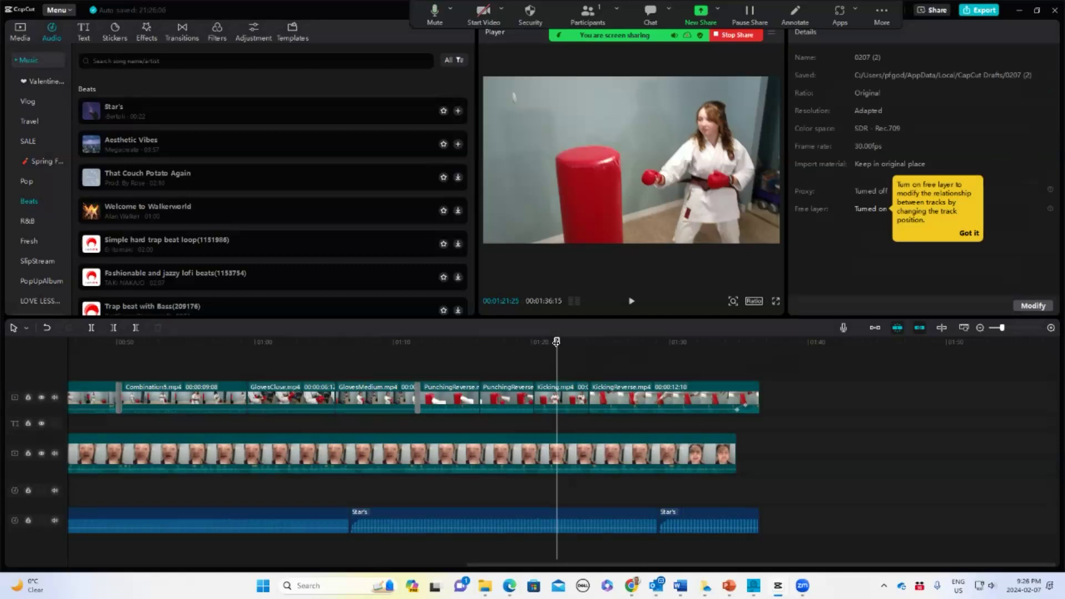
Generate auto captions from the video's speech with the language set to English
{"action": "key", "text": "Home"}
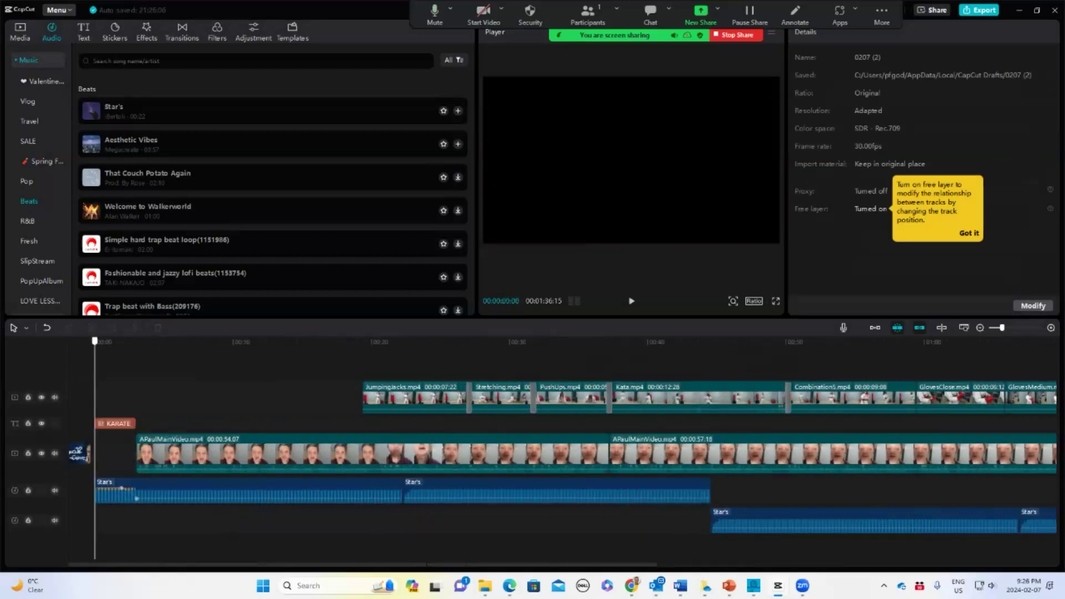
{"action": "left_click", "coordinate": [980, 327]}
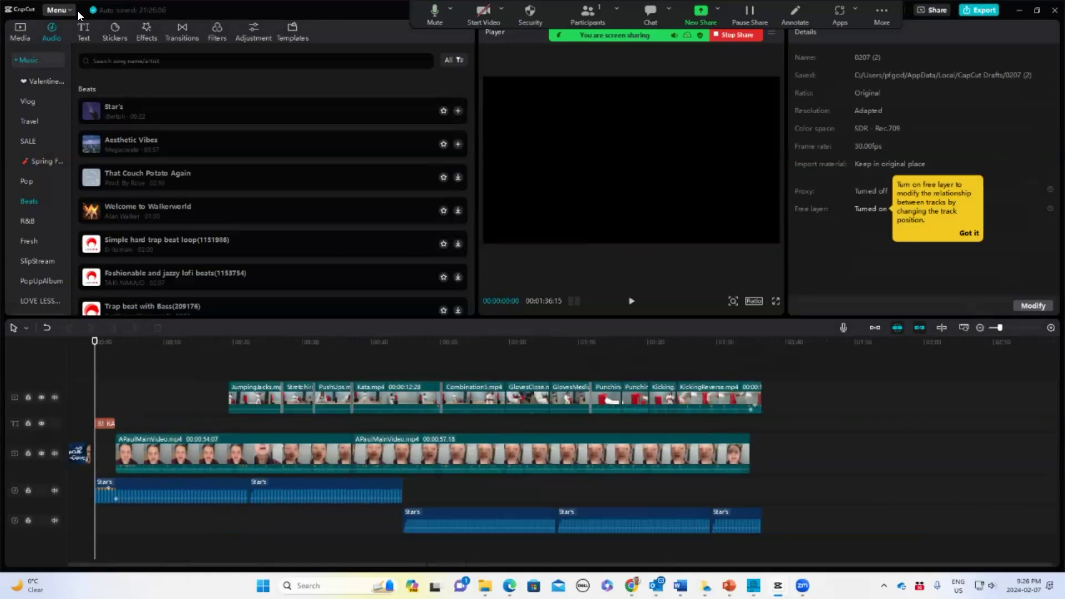
{"action": "left_click", "coordinate": [83, 31]}
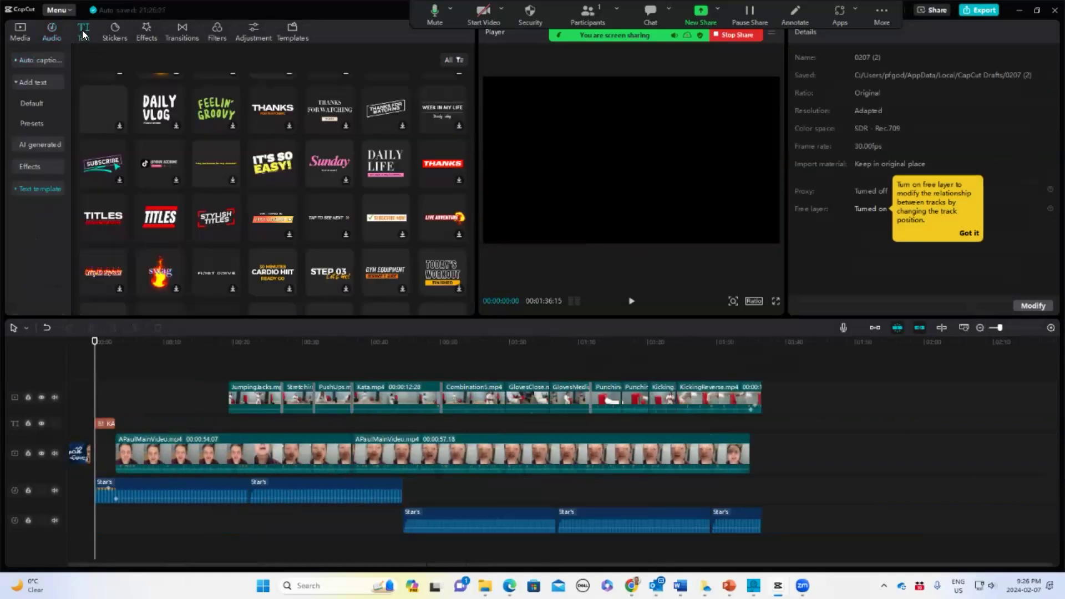
{"action": "left_click", "coordinate": [37, 61]}
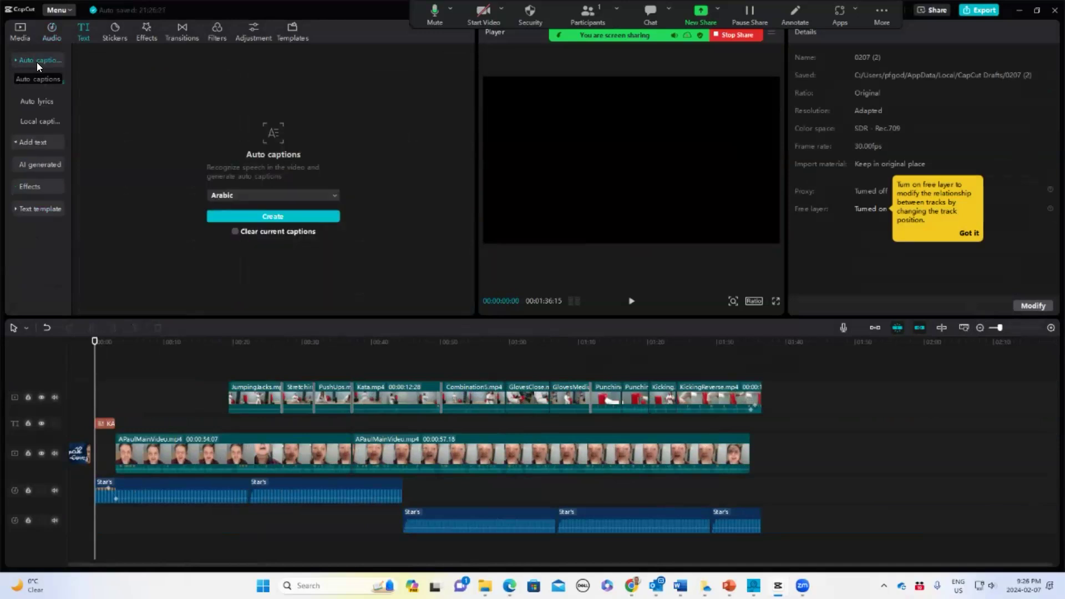
{"action": "left_click", "coordinate": [335, 195]}
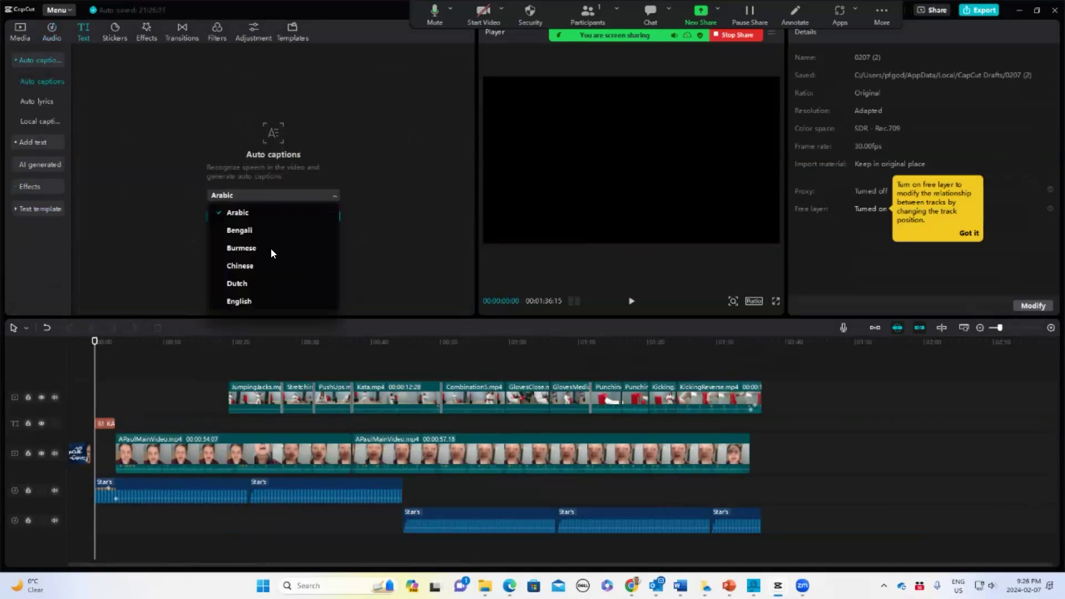
{"action": "left_click", "coordinate": [255, 302]}
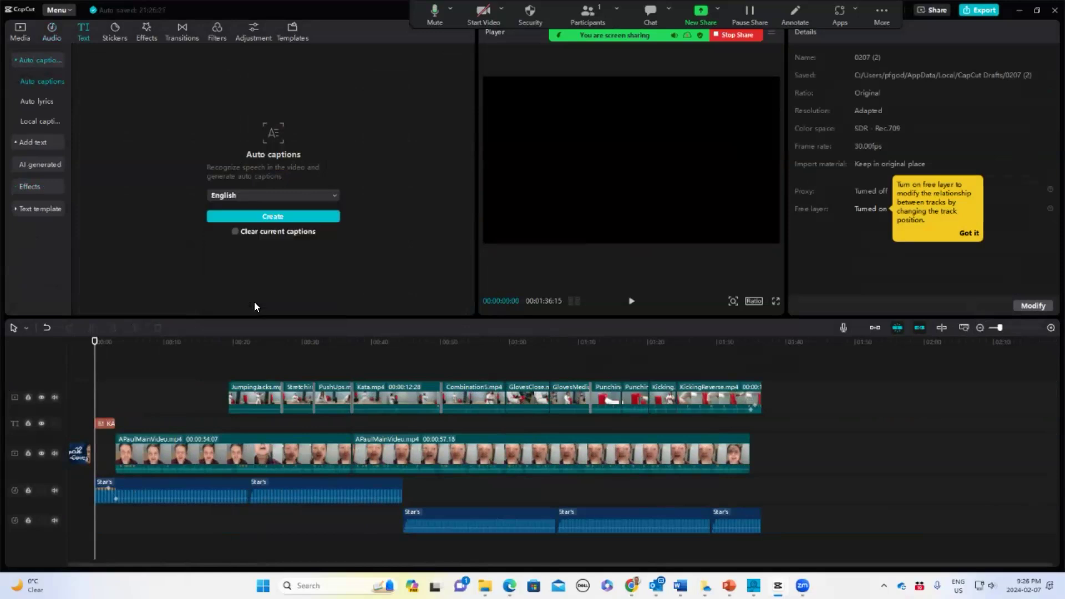
{"action": "left_click", "coordinate": [273, 217]}
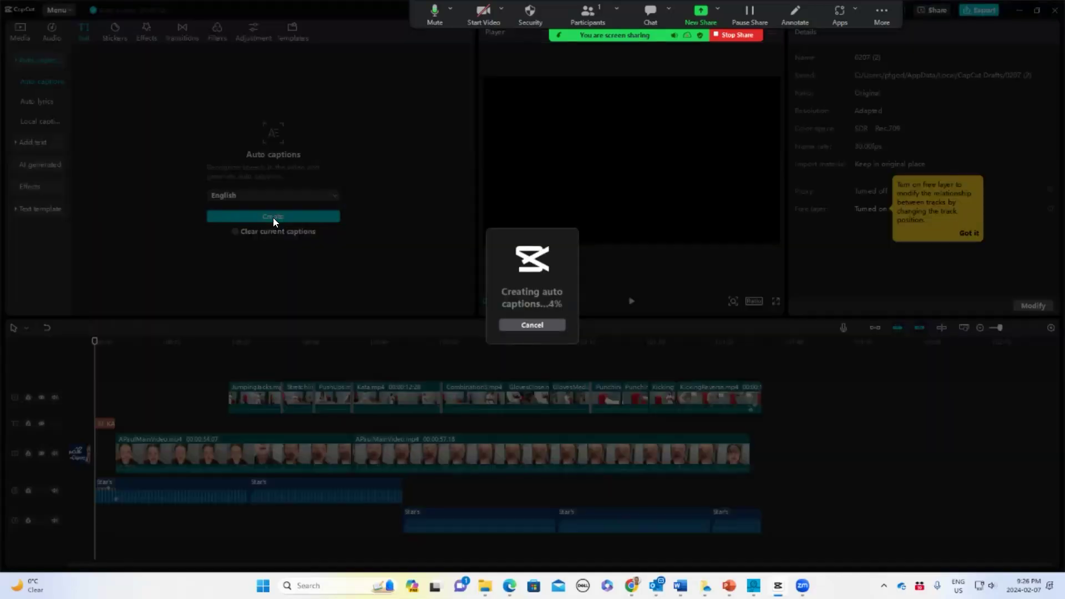
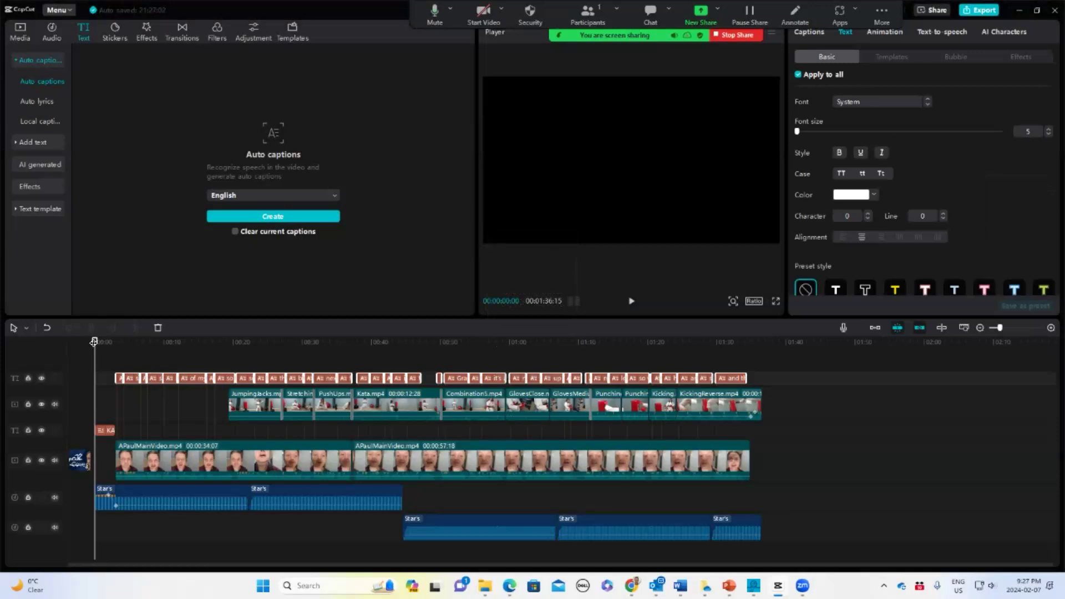
Select a caption and set all captions to uppercase with a font size of 7
{"action": "left_click_drag", "start_coordinate": [93, 335], "coordinate": [123, 342]}
{"action": "left_click", "coordinate": [135, 349]}
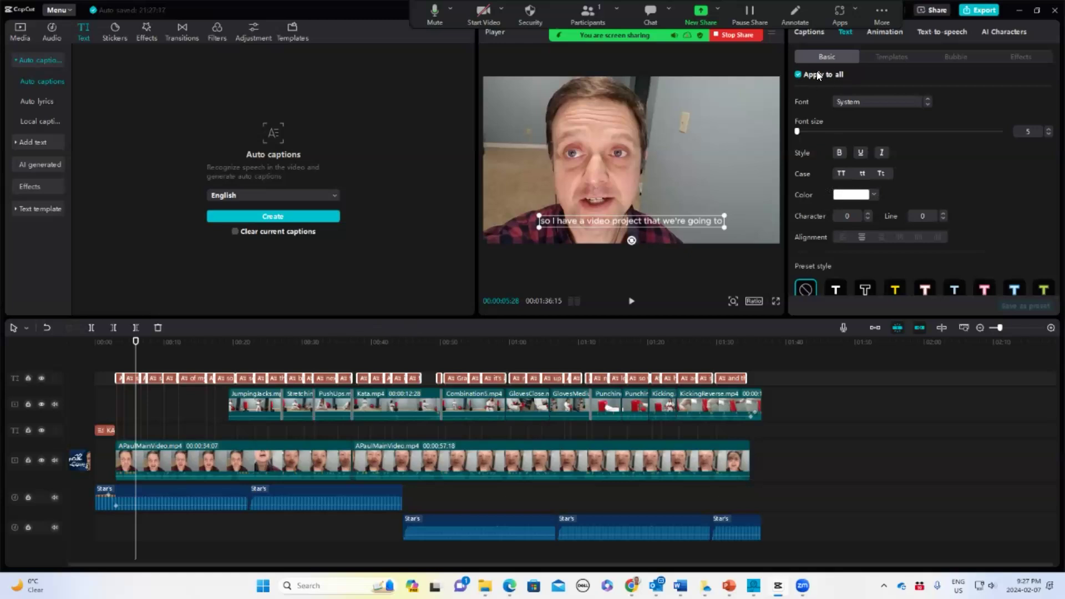
{"action": "left_click", "coordinate": [840, 173]}
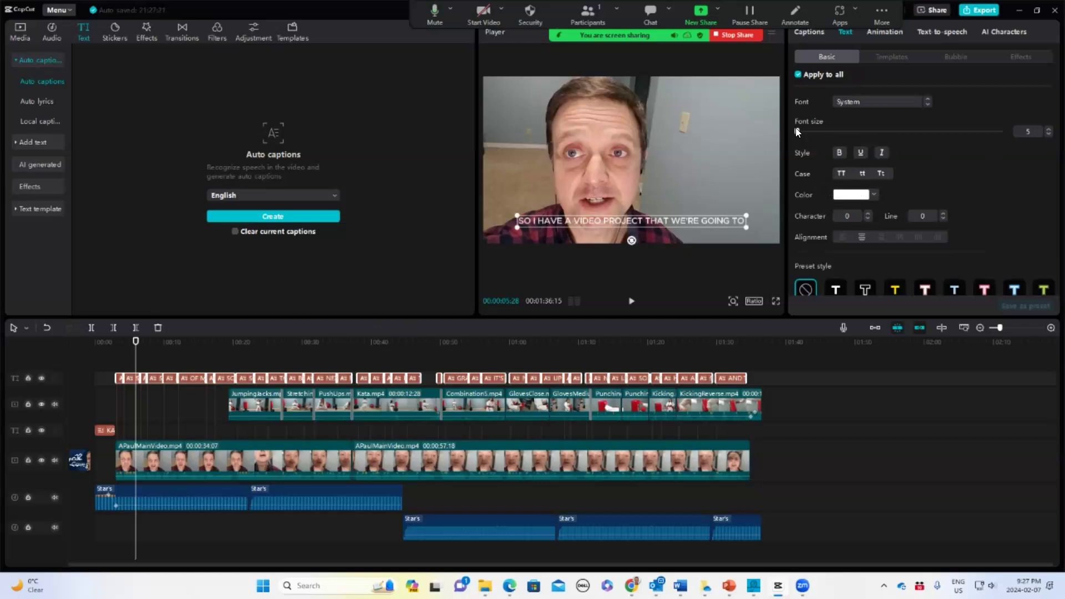
{"action": "left_click_drag", "start_coordinate": [799, 132], "coordinate": [799, 134]}
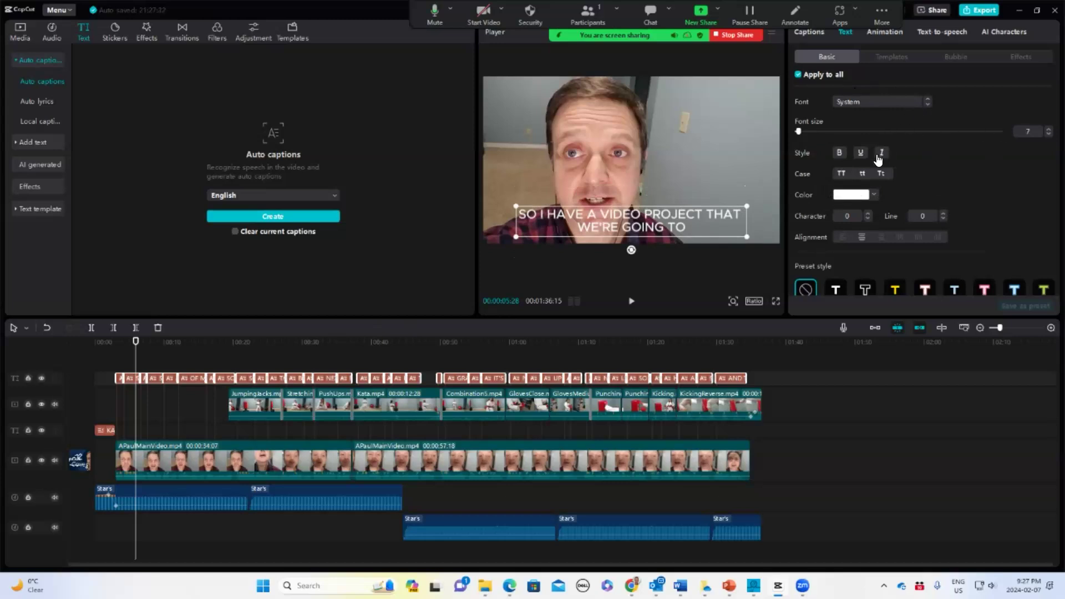
Apply the white text with black outline preset style to the captions
{"action": "scroll", "coordinate": [1003, 221], "scroll_direction": "down", "scroll_amount": 4}
{"action": "scroll", "coordinate": [1003, 221], "scroll_direction": "up", "scroll_amount": 5}
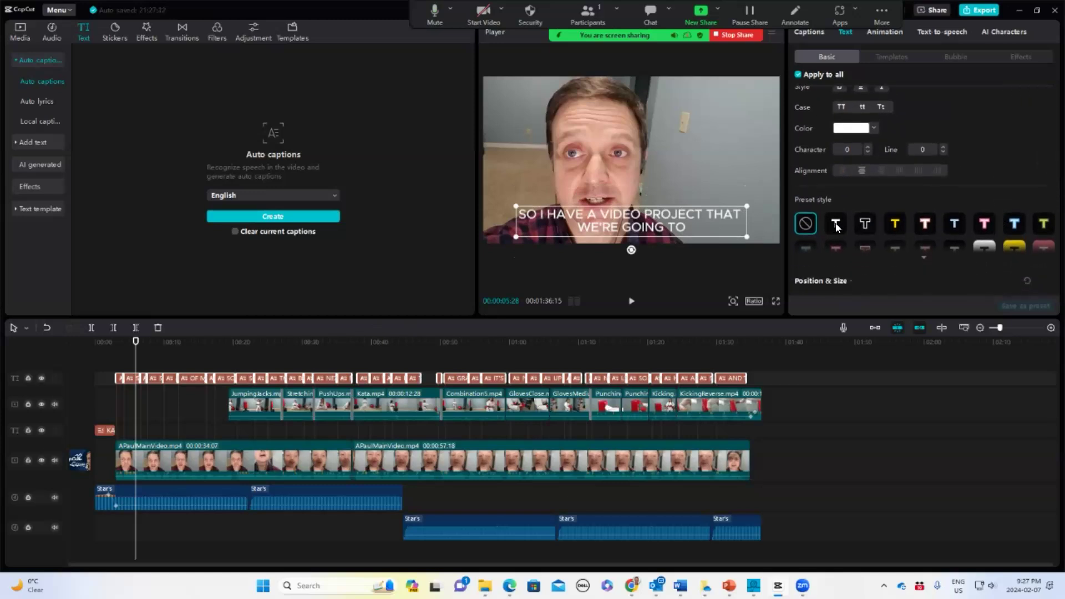
{"action": "left_click", "coordinate": [836, 224]}
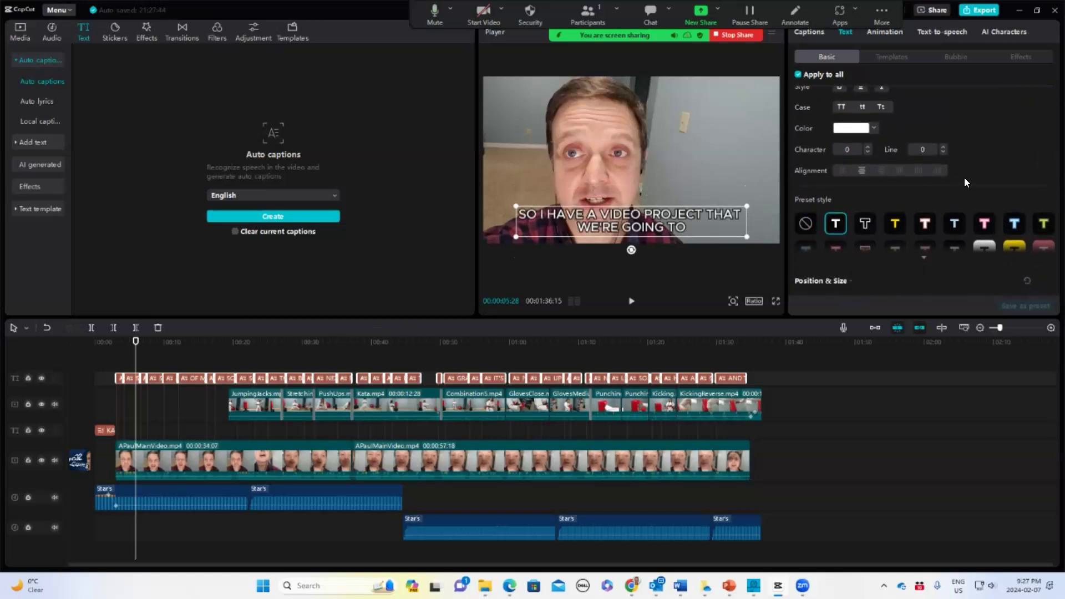
Browse the caption text settings, preset styles and the caption list
{"action": "scroll", "coordinate": [969, 177], "scroll_direction": "down", "scroll_amount": 2}
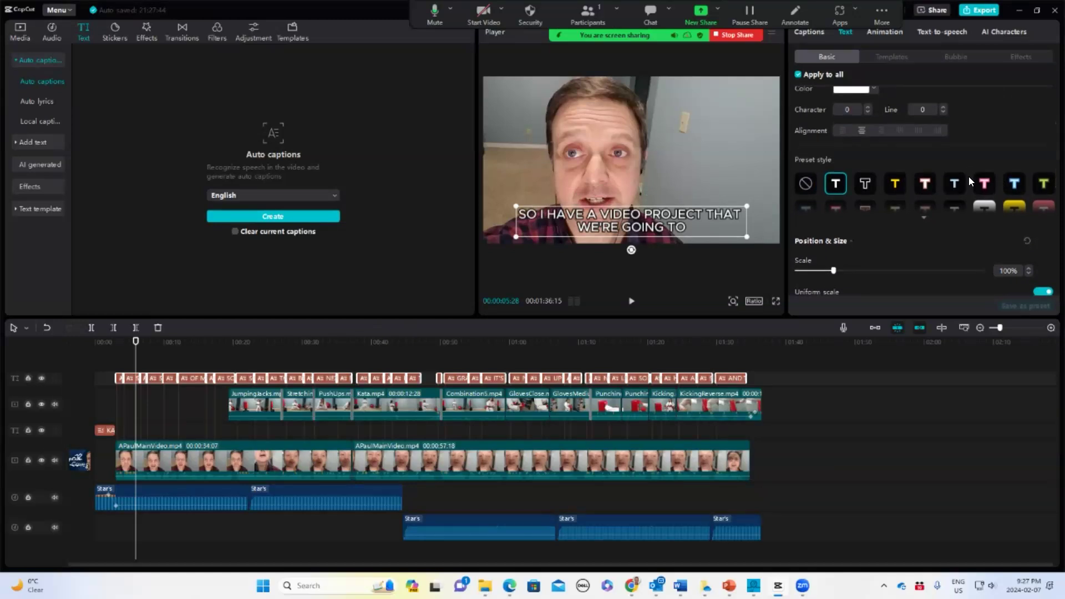
{"action": "scroll", "coordinate": [968, 176], "scroll_direction": "down", "scroll_amount": 3}
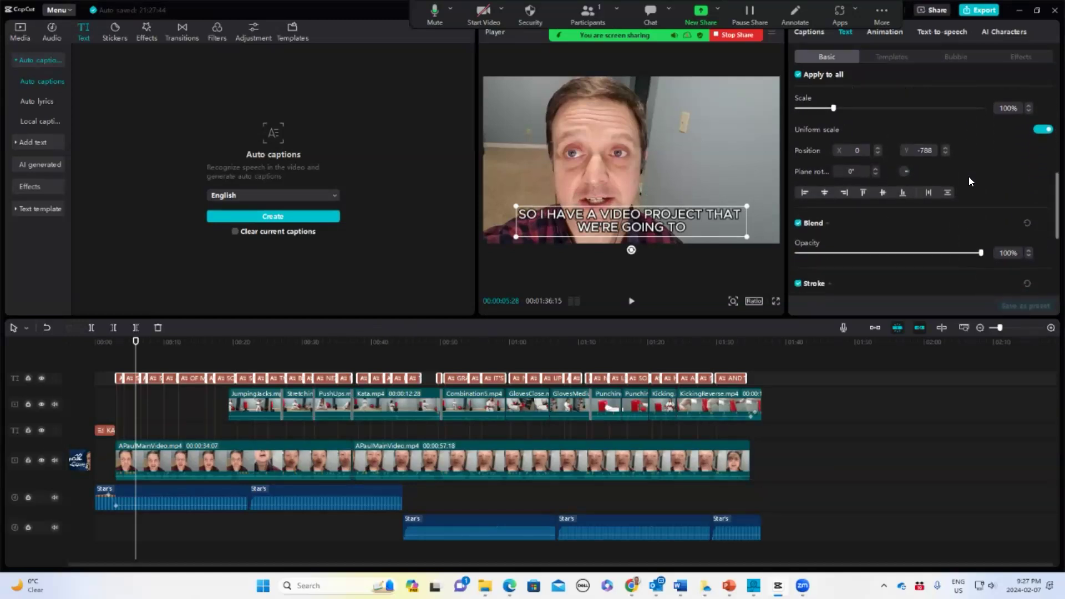
{"action": "scroll", "coordinate": [968, 177], "scroll_direction": "down", "scroll_amount": 3}
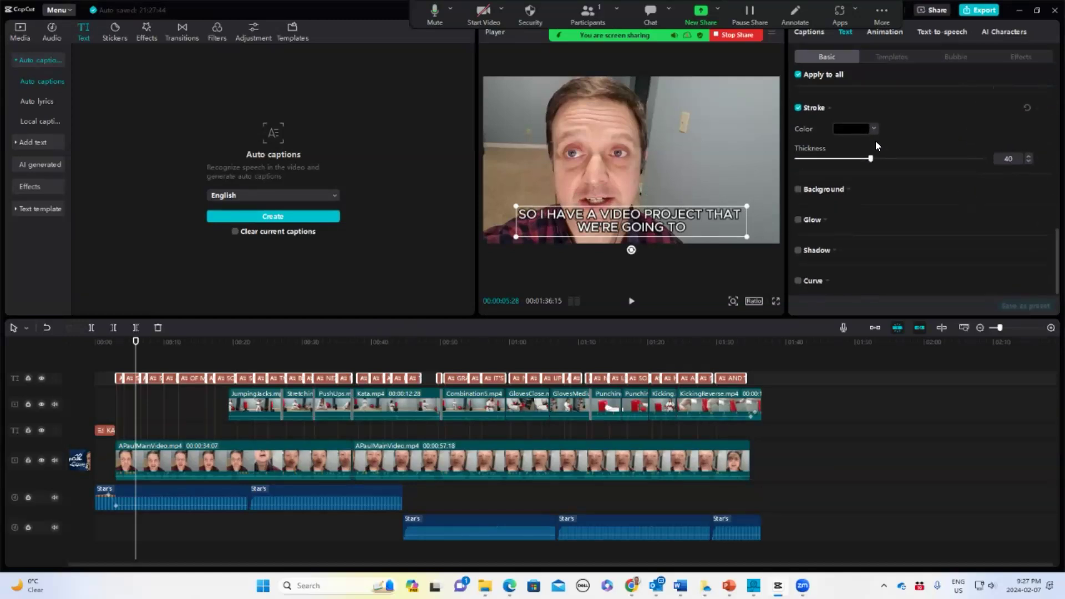
{"action": "scroll", "coordinate": [901, 161], "scroll_direction": "up", "scroll_amount": 8}
{"action": "scroll", "coordinate": [901, 161], "scroll_direction": "down", "scroll_amount": 2}
{"action": "scroll", "coordinate": [901, 161], "scroll_direction": "down", "scroll_amount": 1}
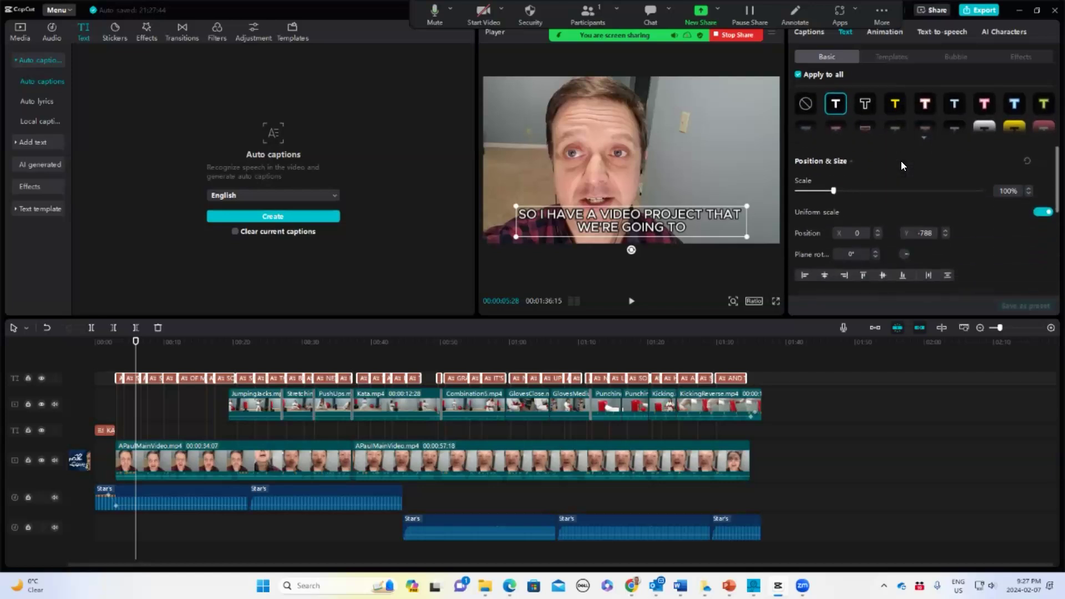
{"action": "left_click", "coordinate": [925, 141]}
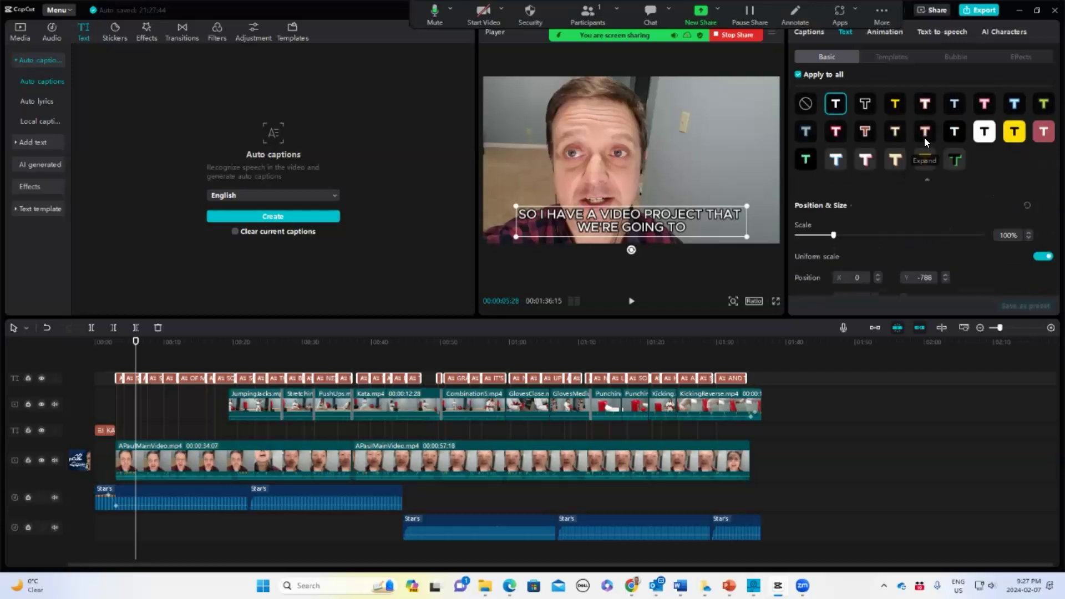
{"action": "scroll", "coordinate": [919, 188], "scroll_direction": "down", "scroll_amount": 8}
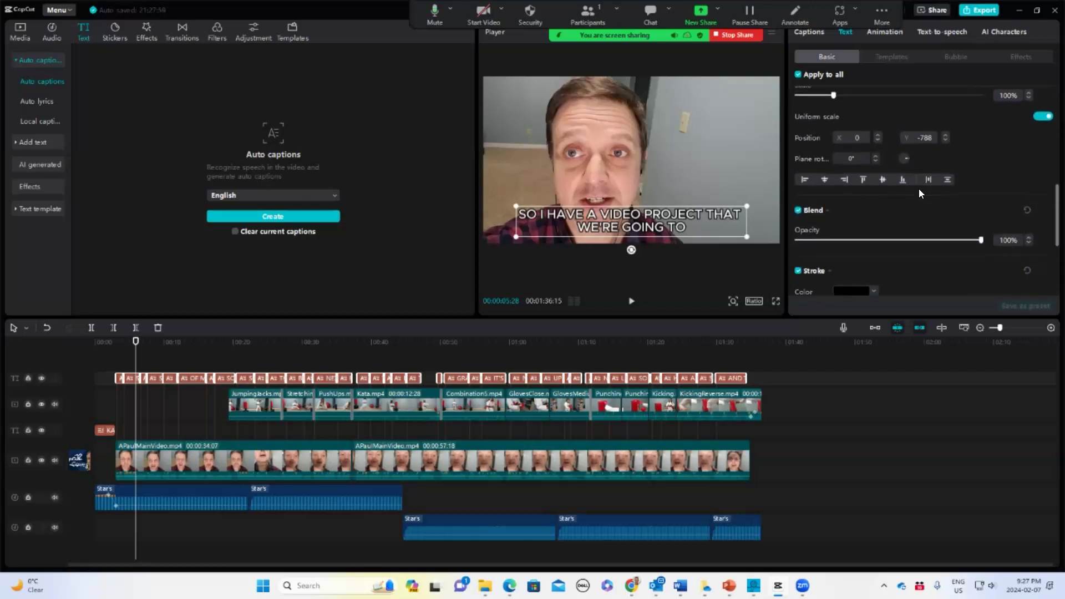
{"action": "scroll", "coordinate": [920, 191], "scroll_direction": "down", "scroll_amount": 3}
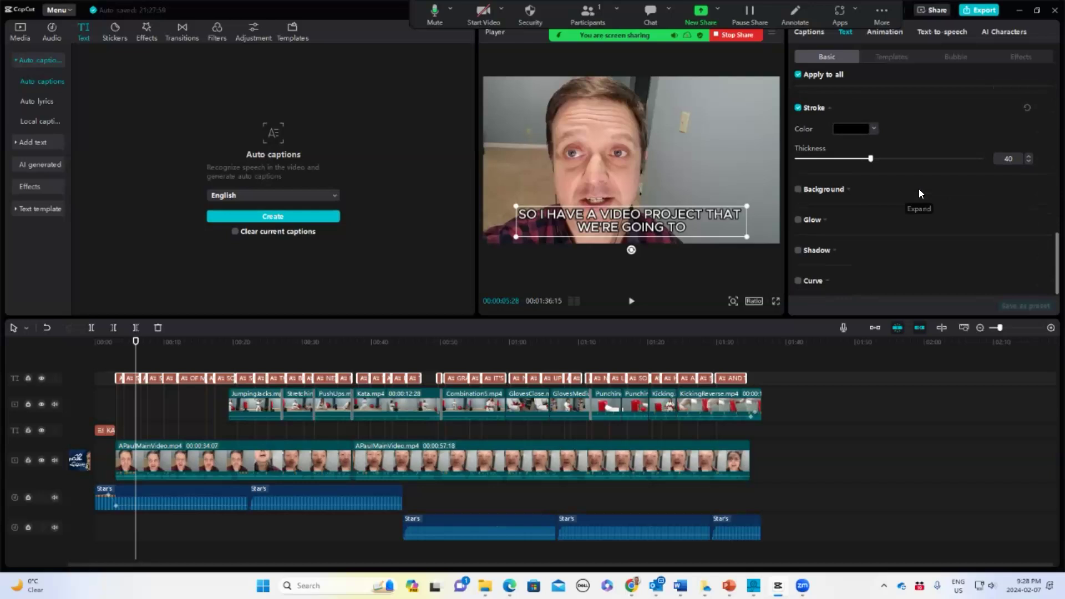
{"action": "scroll", "coordinate": [920, 190], "scroll_direction": "up", "scroll_amount": 10}
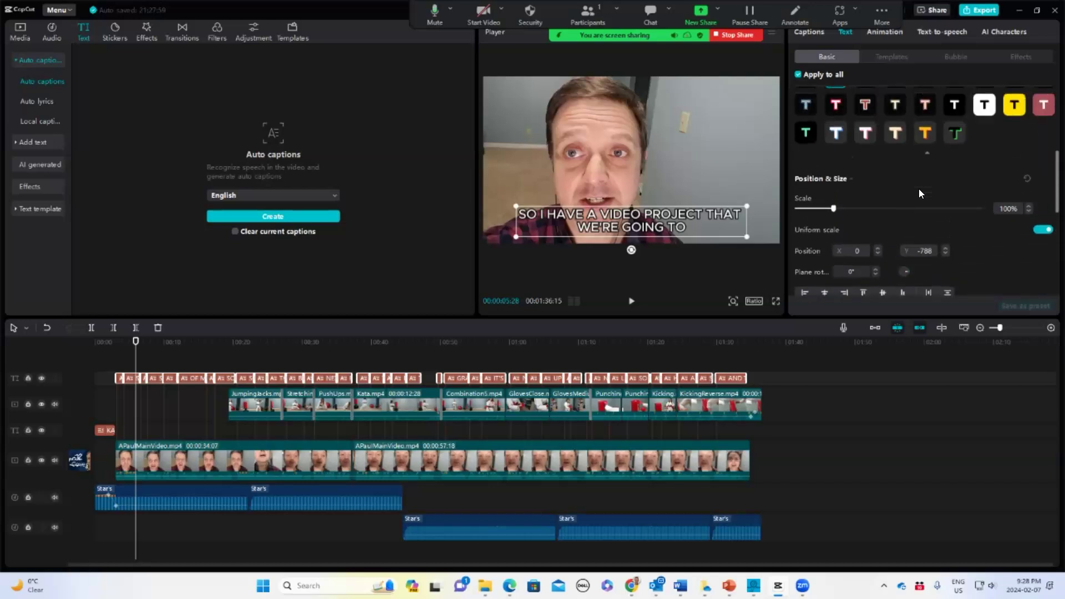
{"action": "scroll", "coordinate": [919, 193], "scroll_direction": "up", "scroll_amount": 3}
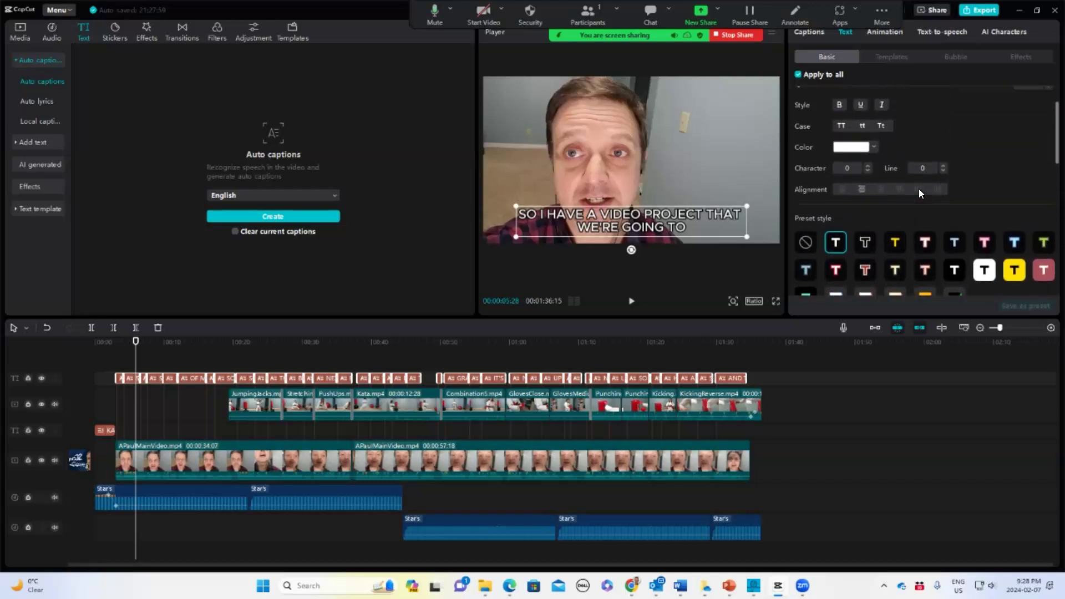
{"action": "scroll", "coordinate": [919, 193], "scroll_direction": "up", "scroll_amount": 2}
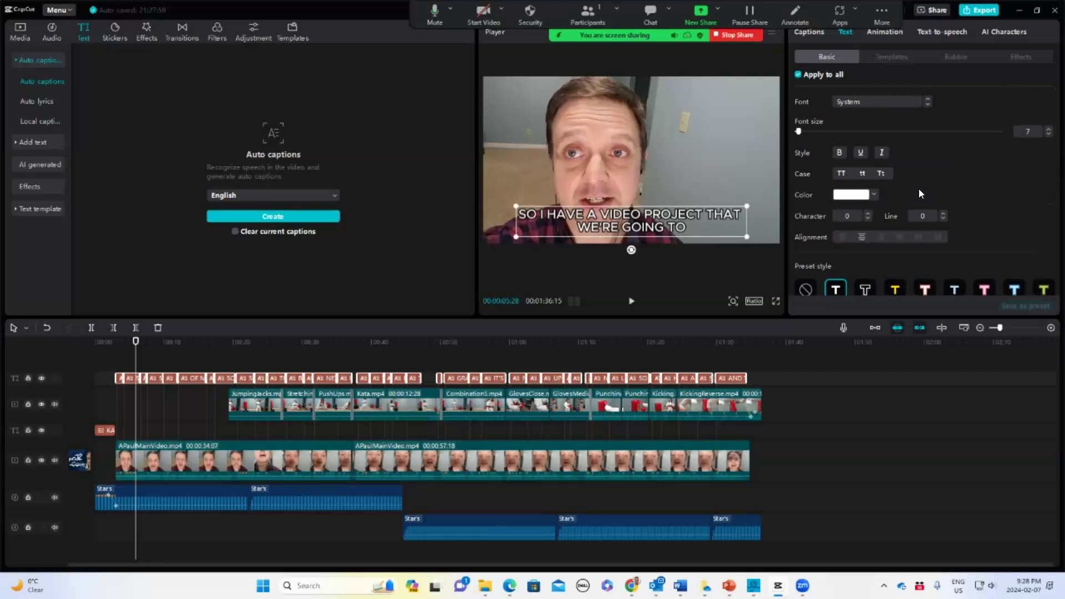
{"action": "scroll", "coordinate": [919, 193], "scroll_direction": "down", "scroll_amount": 2}
{"action": "scroll", "coordinate": [919, 193], "scroll_direction": "down", "scroll_amount": 3}
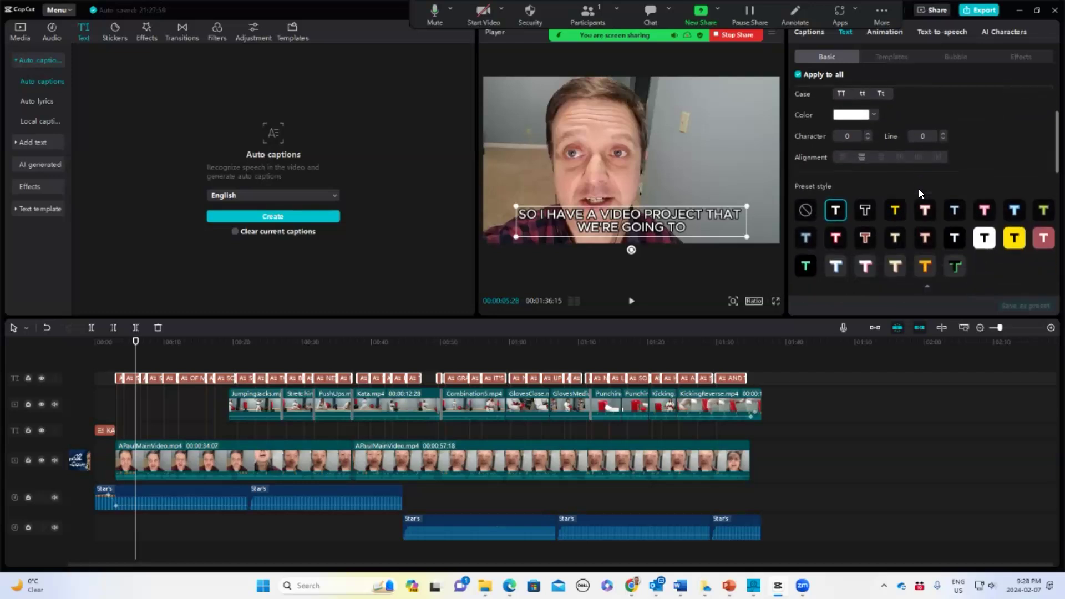
{"action": "scroll", "coordinate": [919, 194], "scroll_direction": "down", "scroll_amount": 3}
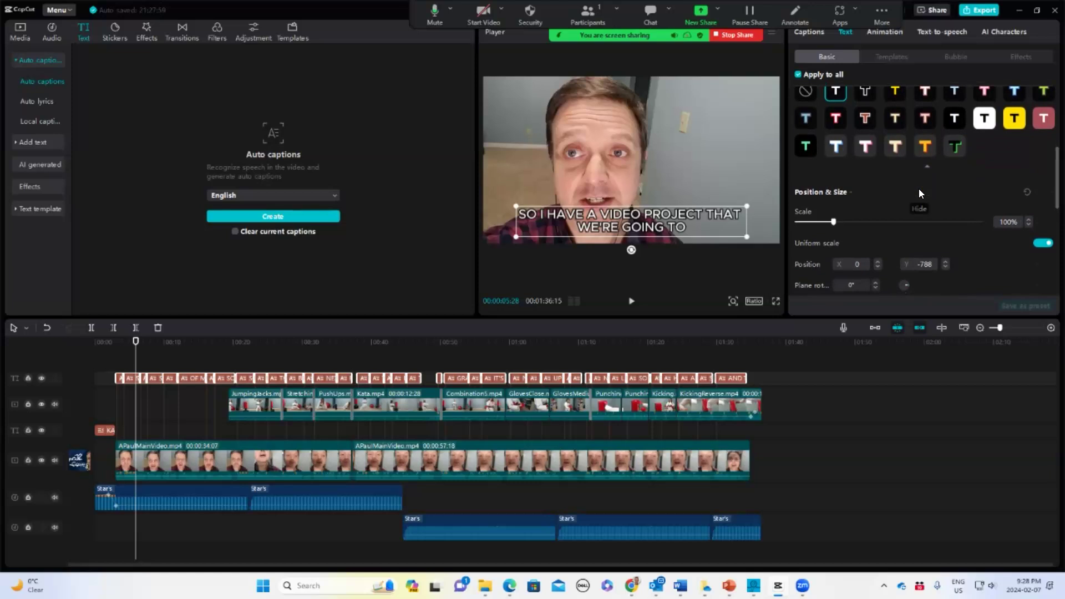
{"action": "scroll", "coordinate": [919, 193], "scroll_direction": "down", "scroll_amount": 4}
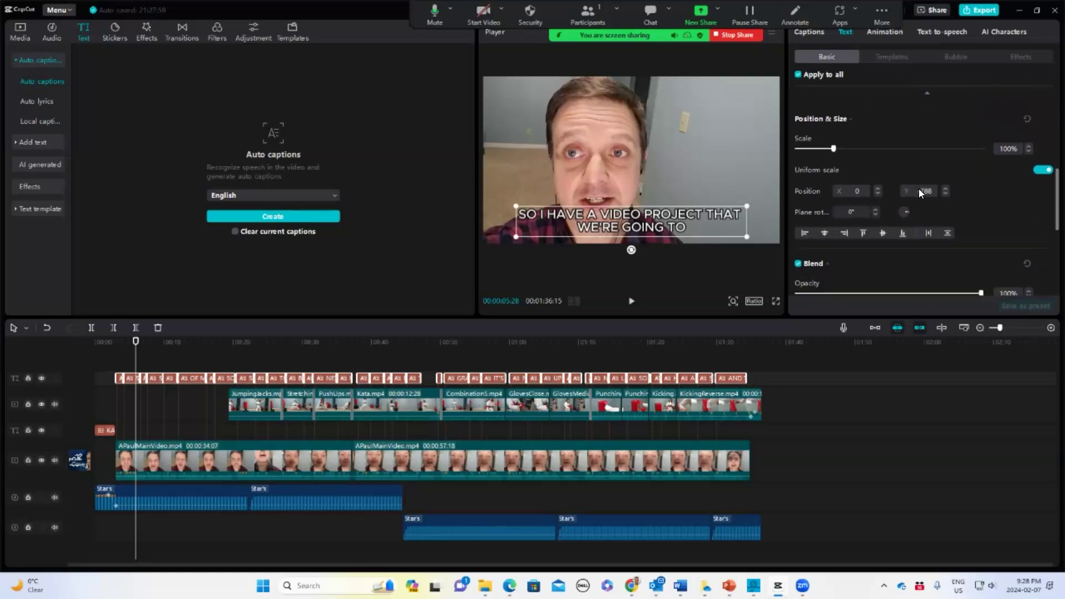
{"action": "scroll", "coordinate": [919, 190], "scroll_direction": "down", "scroll_amount": 5}
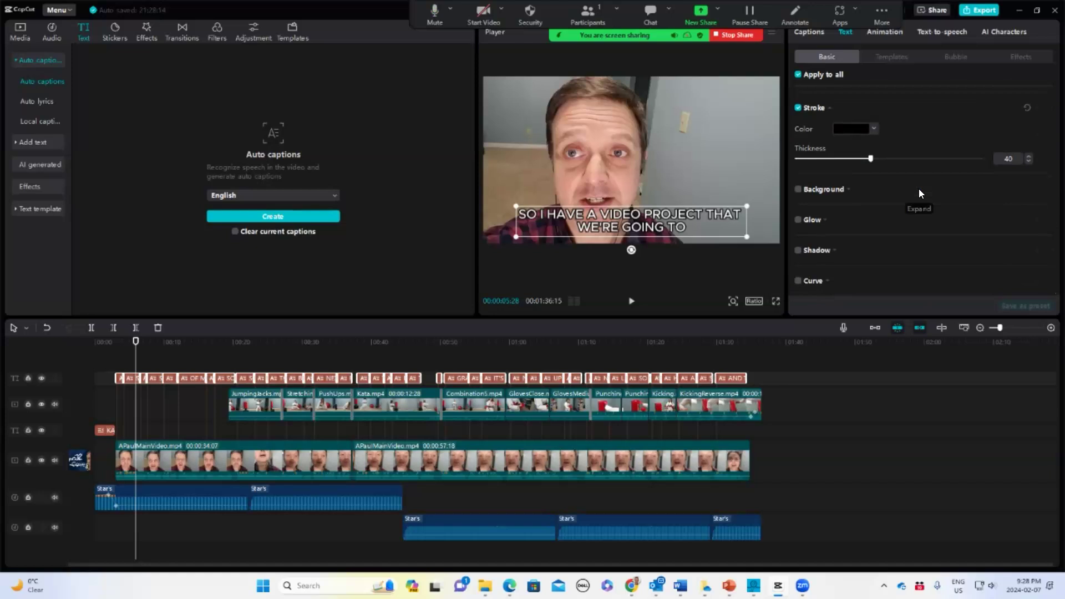
{"action": "scroll", "coordinate": [919, 189], "scroll_direction": "up", "scroll_amount": 1}
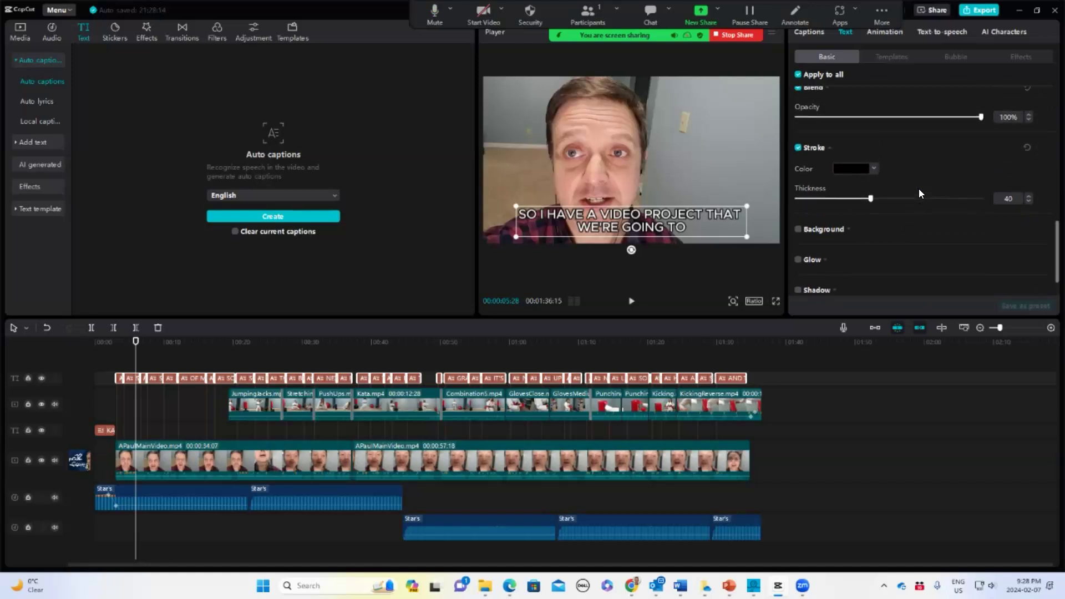
{"action": "left_click", "coordinate": [806, 32]}
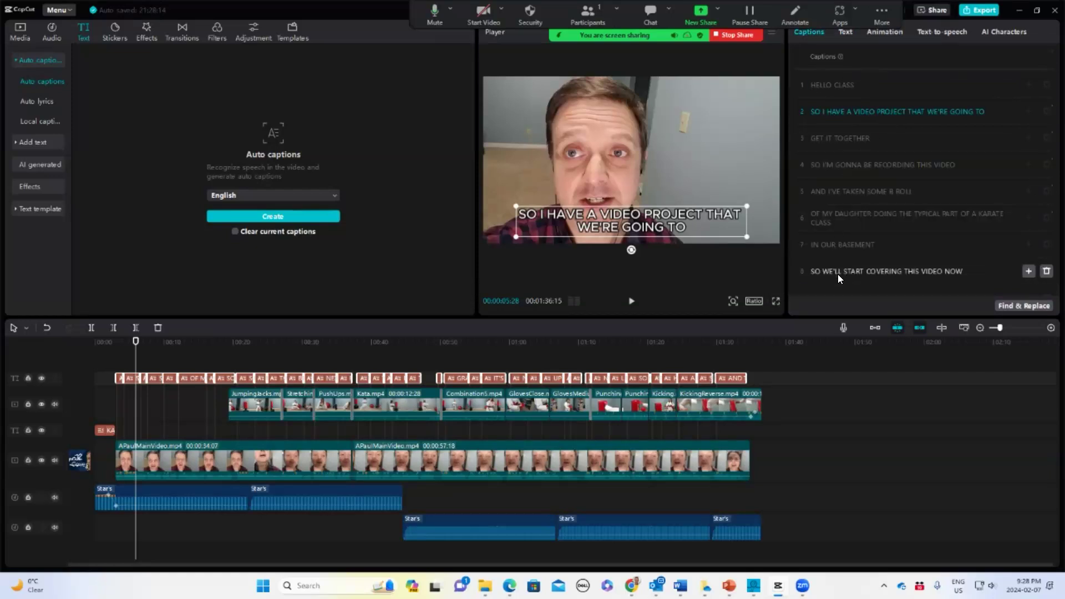
{"action": "left_click", "coordinate": [847, 32]}
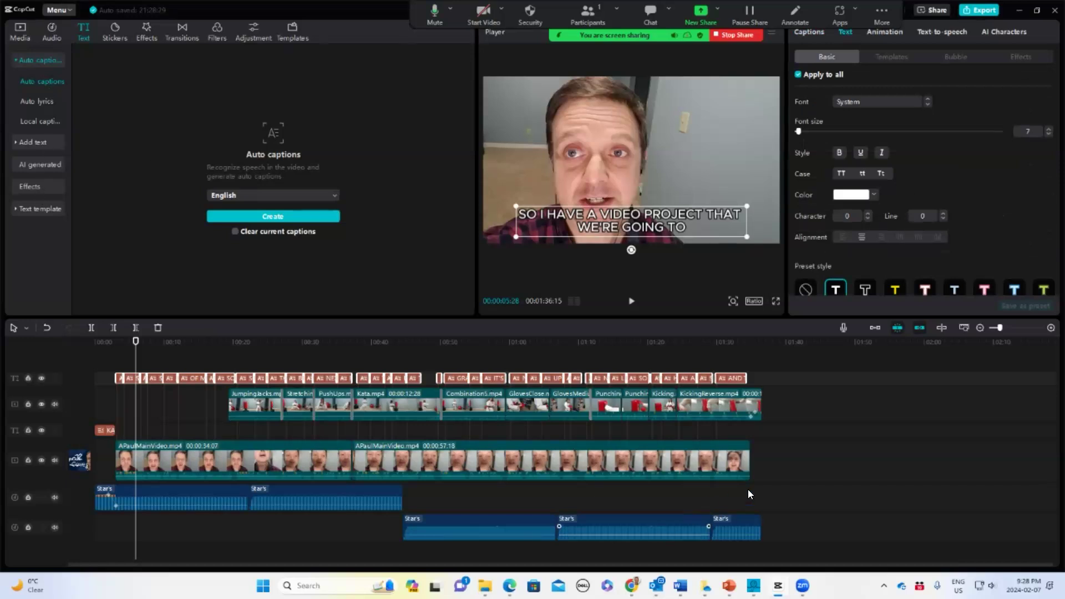
Select all caption clips on the timeline and review their text settings
{"action": "left_click", "coordinate": [781, 364]}
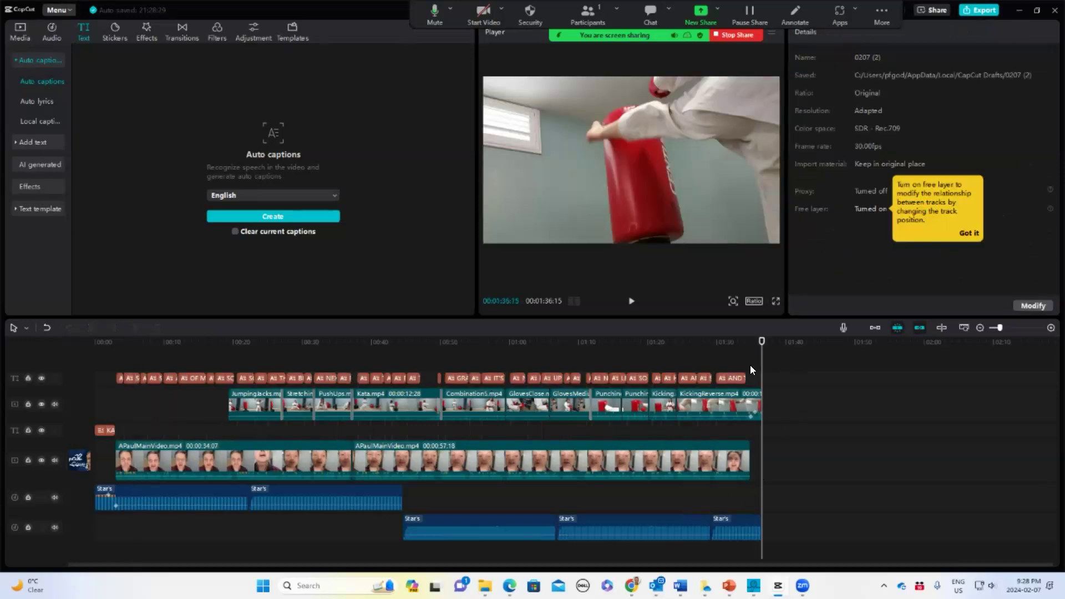
{"action": "left_click", "coordinate": [728, 378]}
{"action": "left_click_drag", "start_coordinate": [751, 362], "coordinate": [110, 376]}
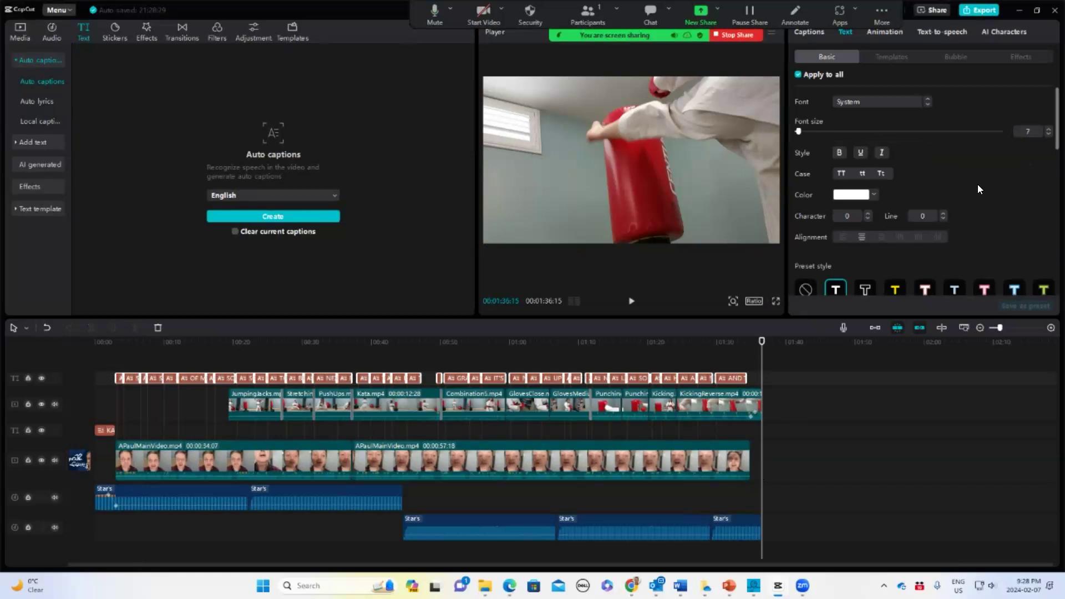
{"action": "scroll", "coordinate": [967, 195], "scroll_direction": "down", "scroll_amount": 5}
{"action": "scroll", "coordinate": [967, 195], "scroll_direction": "up", "scroll_amount": 3}
{"action": "scroll", "coordinate": [967, 198], "scroll_direction": "up", "scroll_amount": 3}
{"action": "scroll", "coordinate": [966, 198], "scroll_direction": "down", "scroll_amount": 4}
{"action": "scroll", "coordinate": [967, 195], "scroll_direction": "down", "scroll_amount": 4}
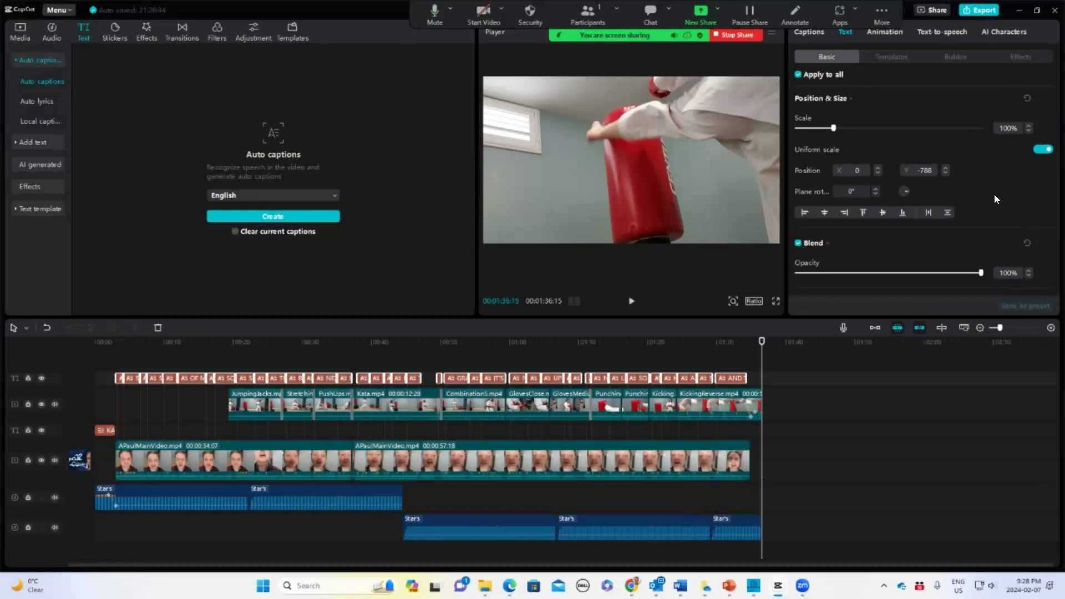
{"action": "scroll", "coordinate": [995, 196], "scroll_direction": "down", "scroll_amount": 4}
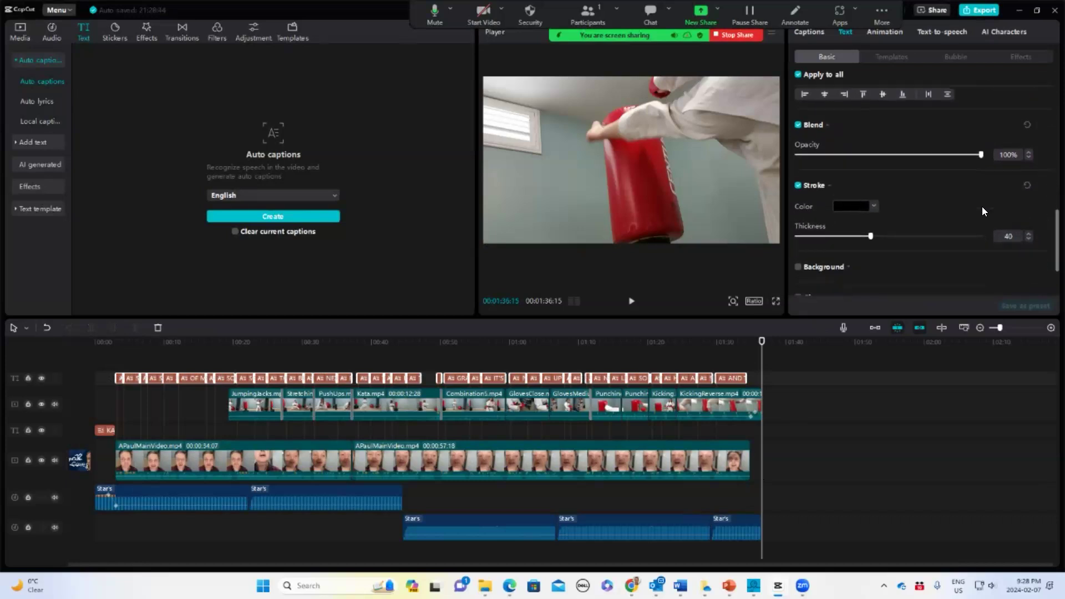
{"action": "scroll", "coordinate": [960, 224], "scroll_direction": "down", "scroll_amount": 3}
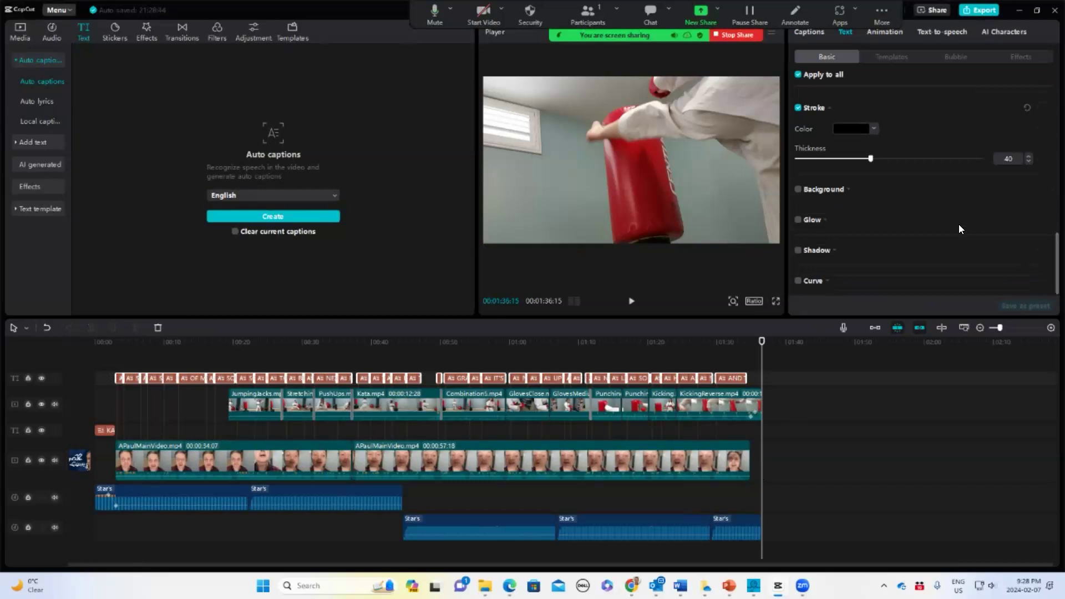
{"action": "scroll", "coordinate": [958, 224], "scroll_direction": "up", "scroll_amount": 3}
{"action": "scroll", "coordinate": [958, 231], "scroll_direction": "up", "scroll_amount": 4}
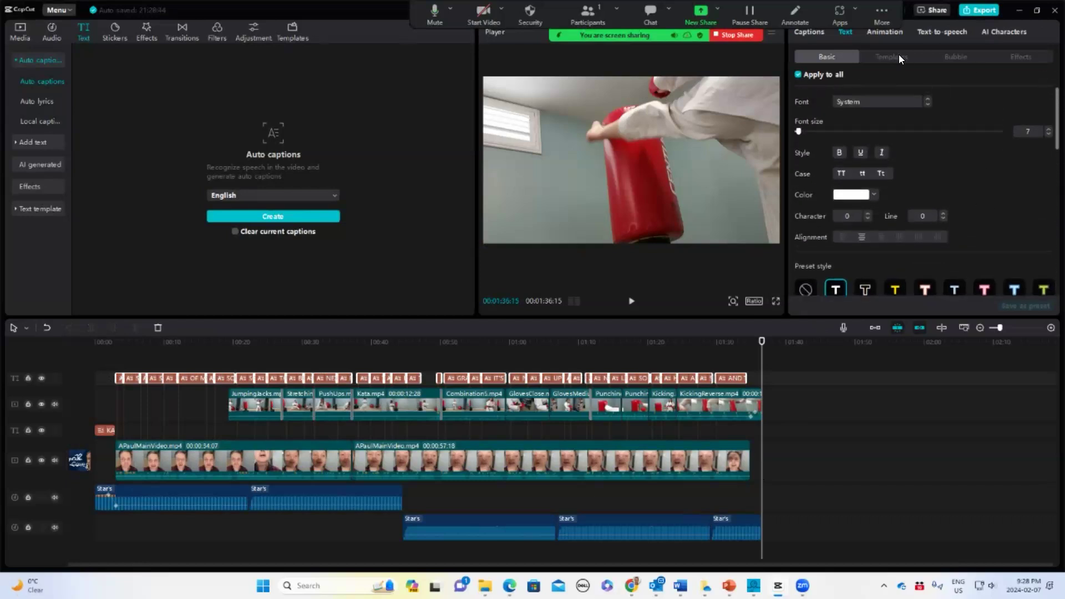
Browse caption effects and apply a text template with a highlighted keyword to all captions
{"action": "left_click", "coordinate": [1017, 56]}
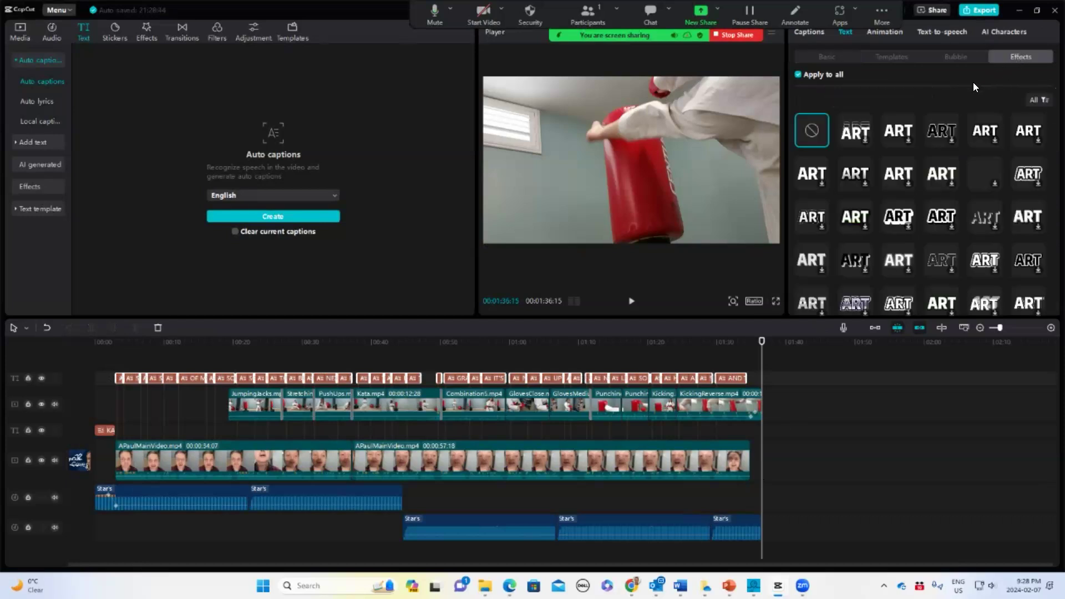
{"action": "scroll", "coordinate": [985, 167], "scroll_direction": "down", "scroll_amount": 10}
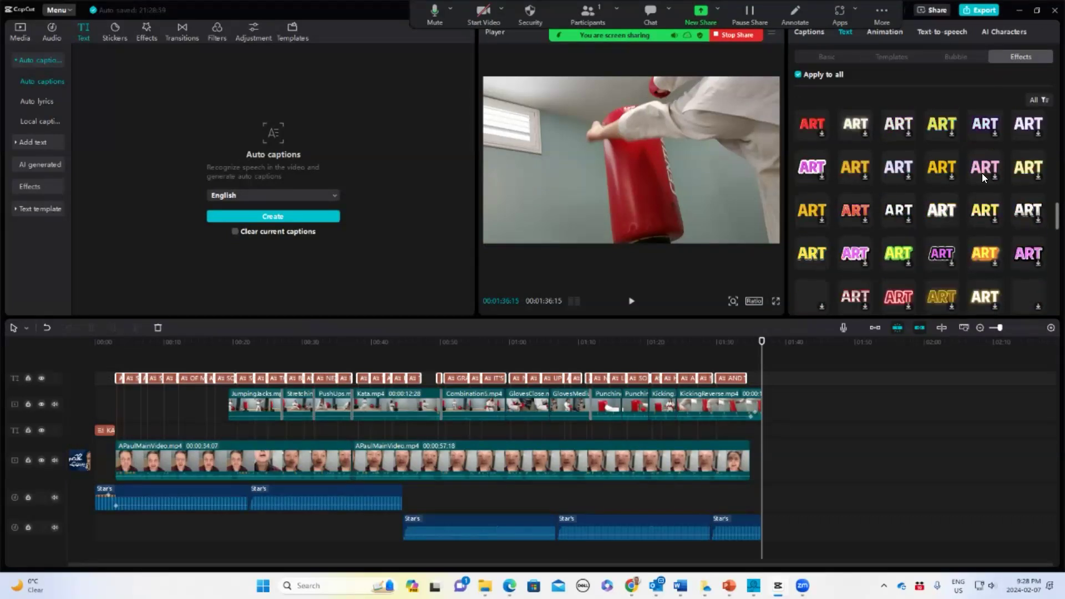
{"action": "left_click", "coordinate": [900, 58]}
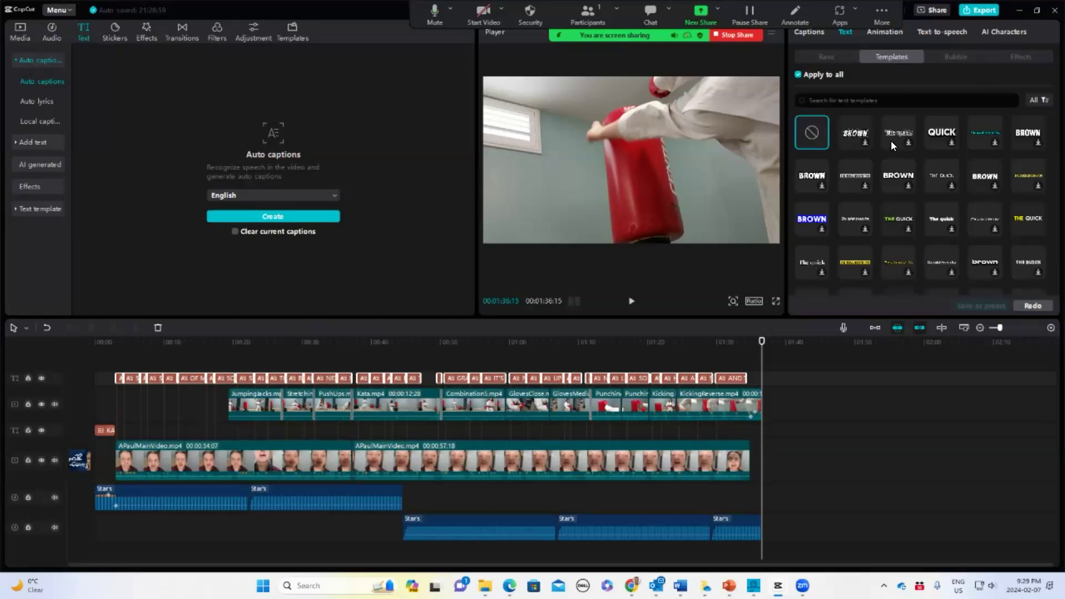
{"action": "scroll", "coordinate": [900, 169], "scroll_direction": "down", "scroll_amount": 5}
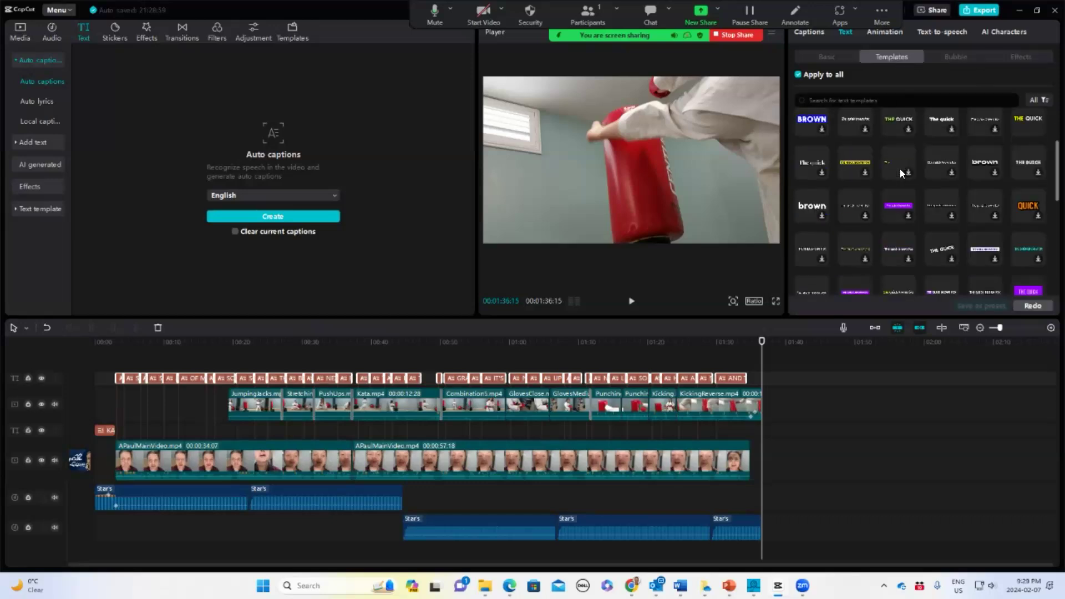
{"action": "scroll", "coordinate": [901, 169], "scroll_direction": "down", "scroll_amount": 3}
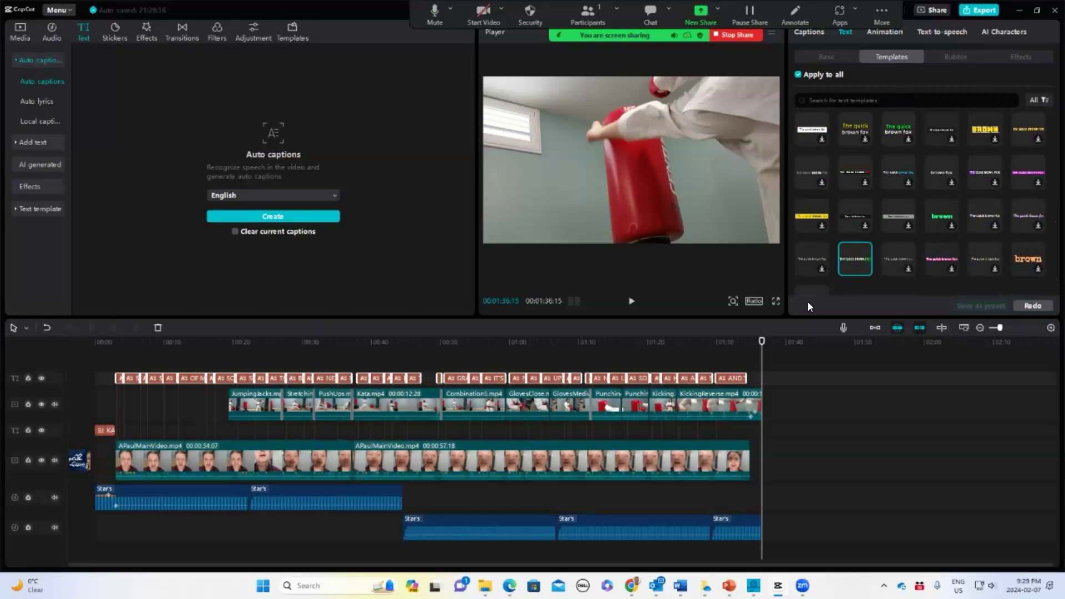
Move to about 1:01 and enlarge the caption box in the player
{"action": "left_click_drag", "start_coordinate": [761, 340], "coordinate": [516, 341]}
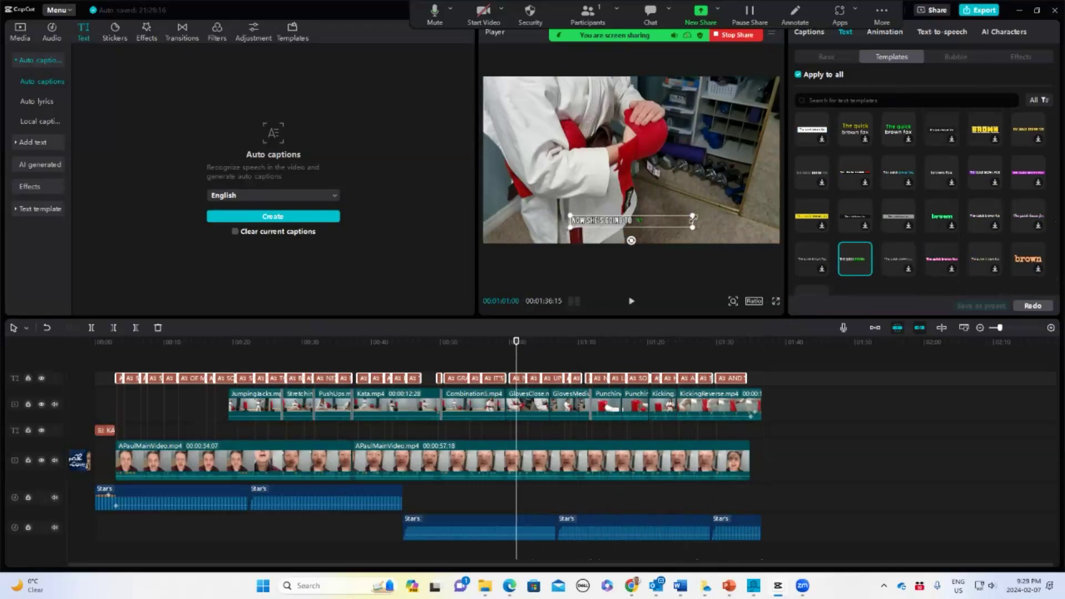
{"action": "left_click_drag", "start_coordinate": [693, 217], "coordinate": [749, 172]}
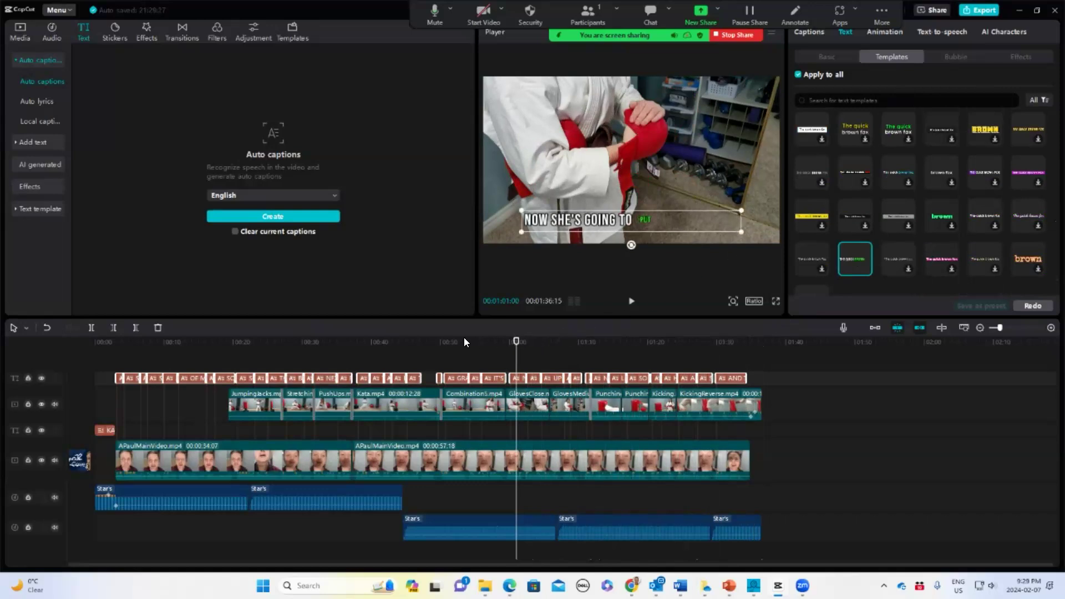
Play back and scrub through the captioned video to review it
{"action": "left_click", "coordinate": [327, 339]}
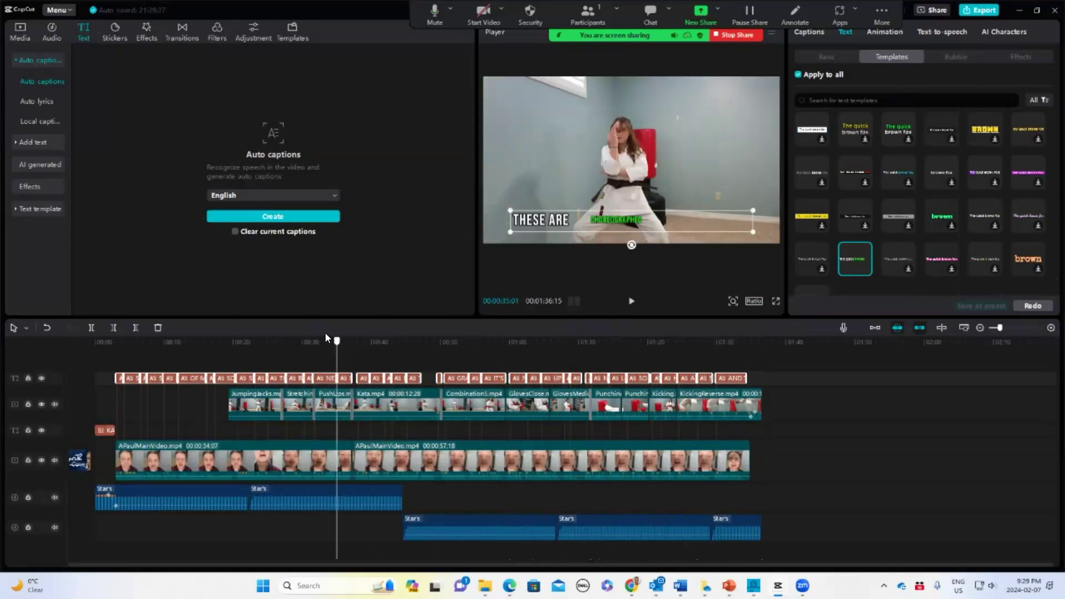
{"action": "key", "text": "space"}
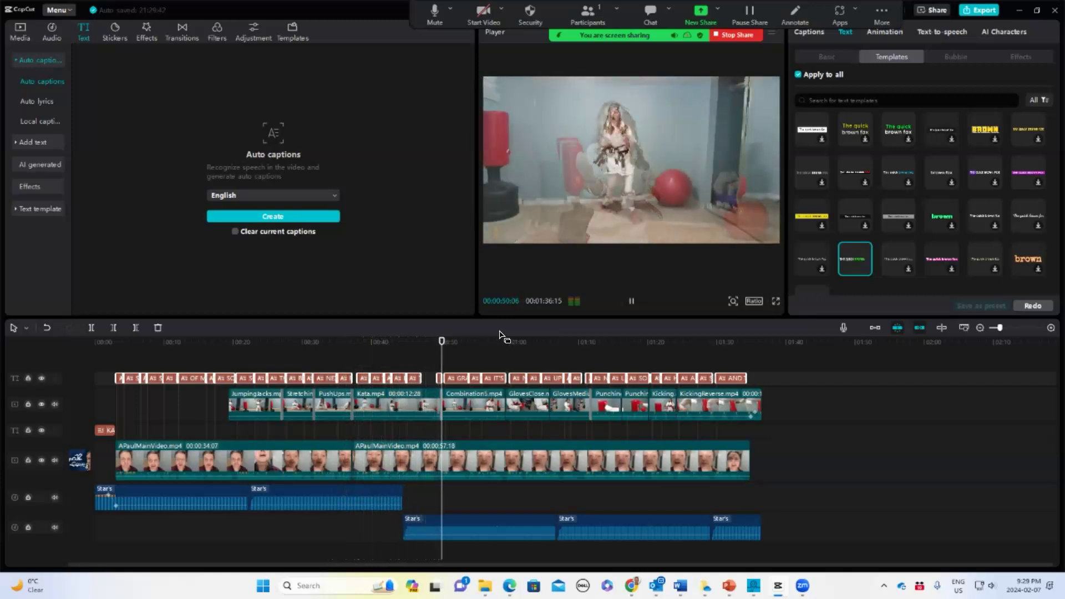
{"action": "left_click", "coordinate": [445, 343]}
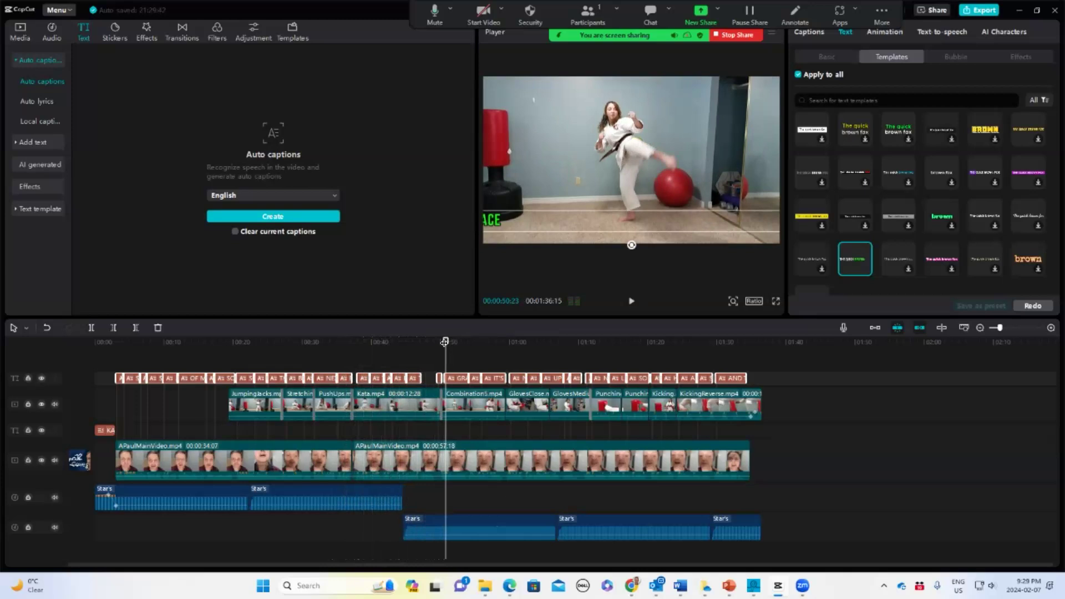
{"action": "left_click_drag", "start_coordinate": [445, 337], "coordinate": [426, 357]}
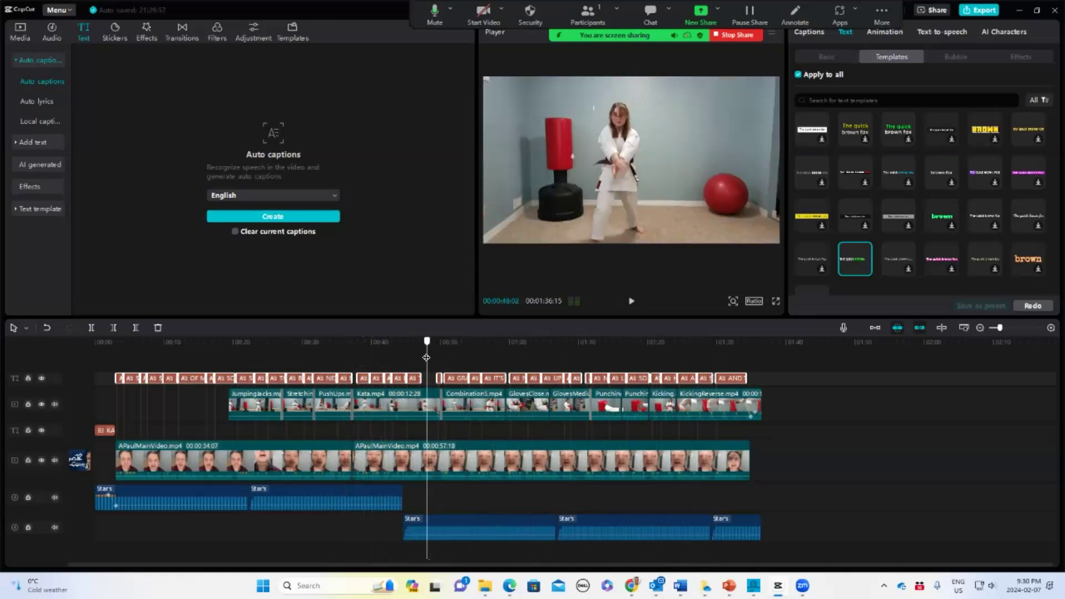
{"action": "left_click_drag", "start_coordinate": [428, 339], "coordinate": [0, 352]}
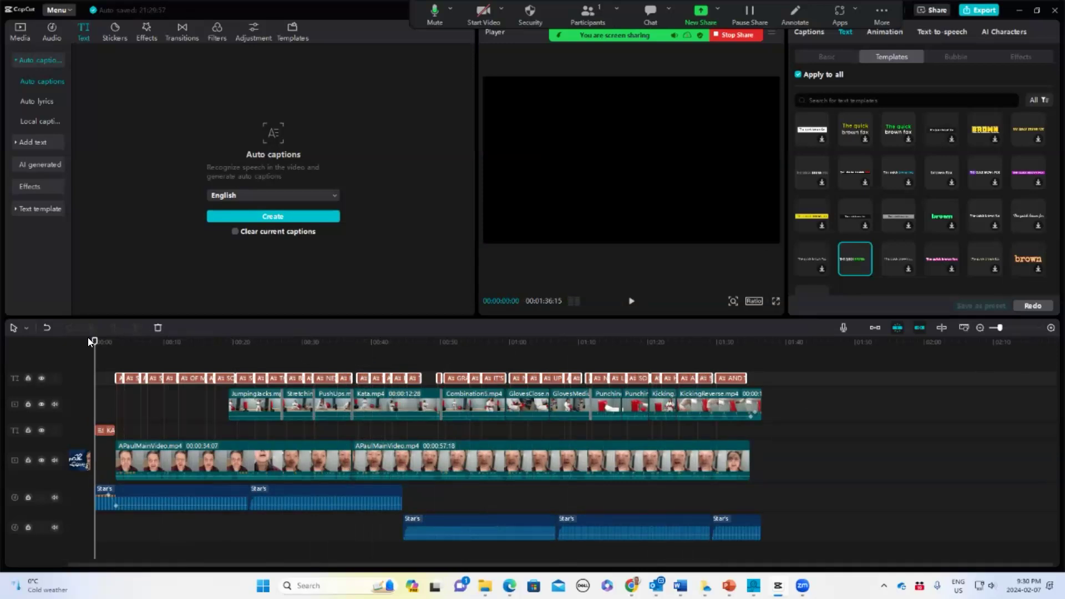
Select all clips on the timeline and change the project's aspect ratio to 9:16
{"action": "mouse_move", "coordinate": [93, 338]}
{"action": "left_mouse_down"}
{"action": "mouse_move", "coordinate": [107, 342]}
{"action": "mouse_move", "coordinate": [76, 347]}
{"action": "left_mouse_up"}
{"action": "left_click_drag", "start_coordinate": [110, 350], "coordinate": [817, 541]}
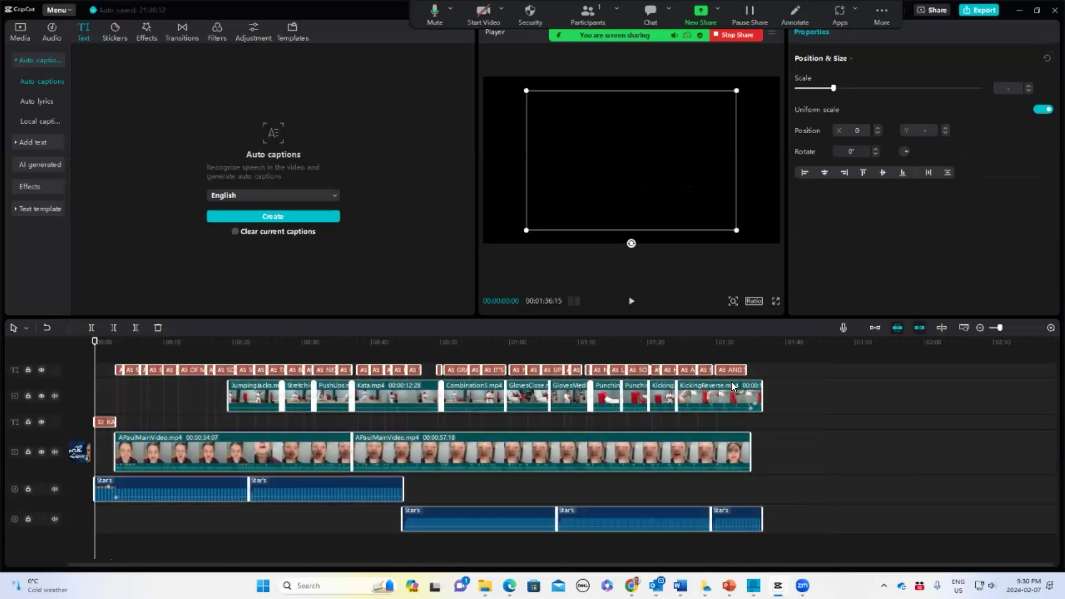
{"action": "left_click", "coordinate": [755, 301]}
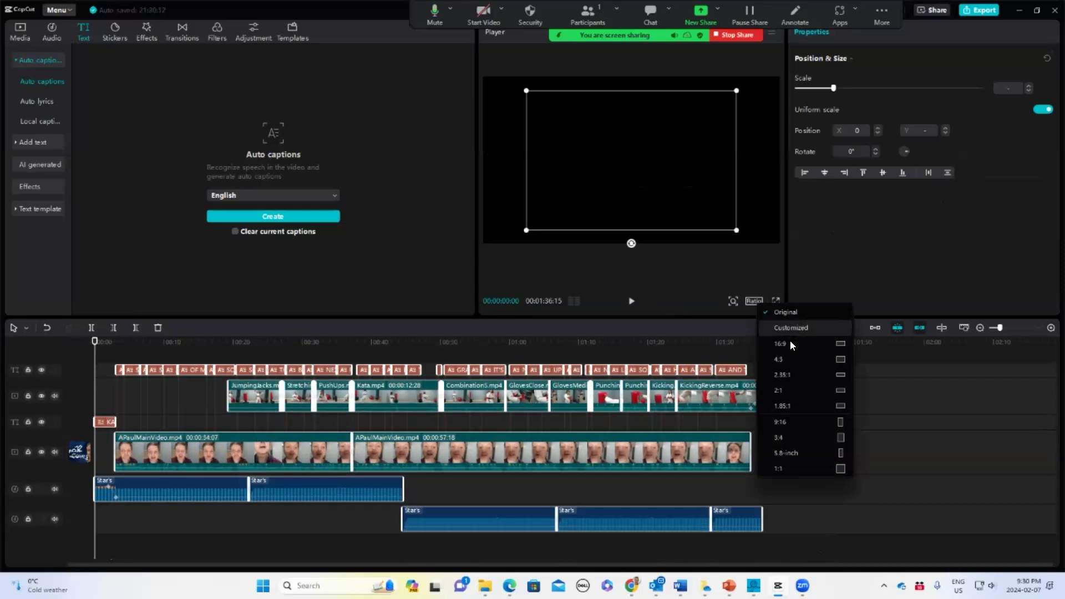
{"action": "left_click", "coordinate": [785, 422]}
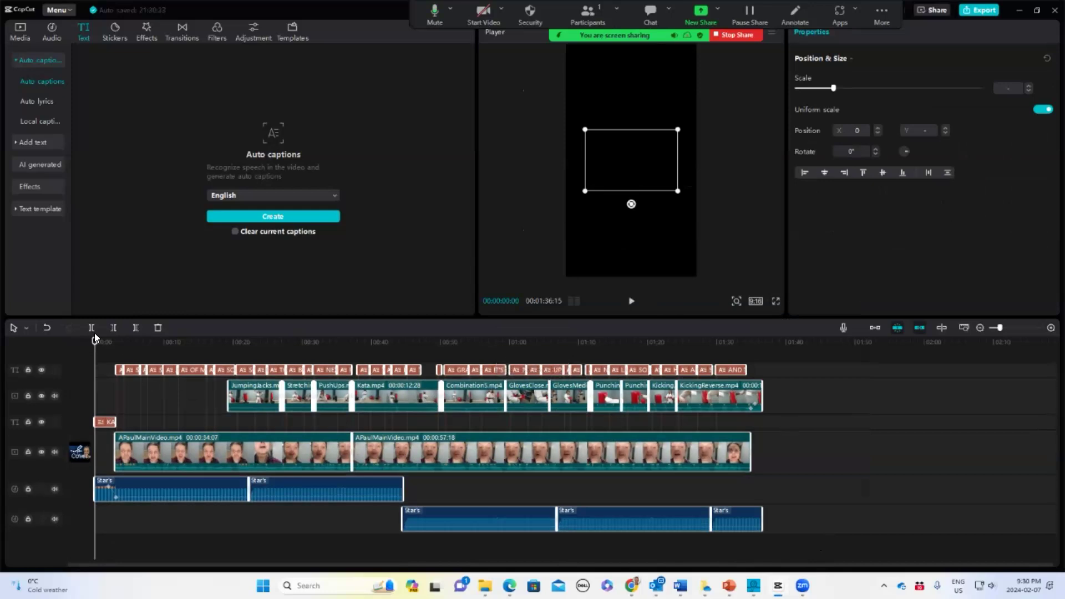
Scale the first main talking-head clip up to about 310% and reposition it to fill the vertical frame
{"action": "left_click", "coordinate": [126, 344]}
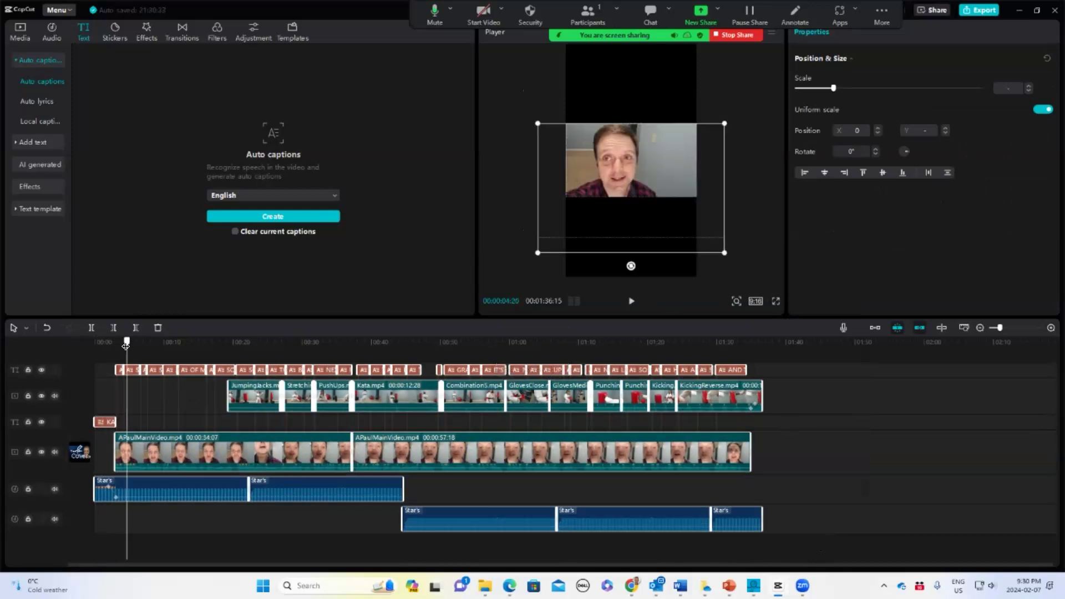
{"action": "left_click_drag", "start_coordinate": [126, 344], "coordinate": [292, 363]}
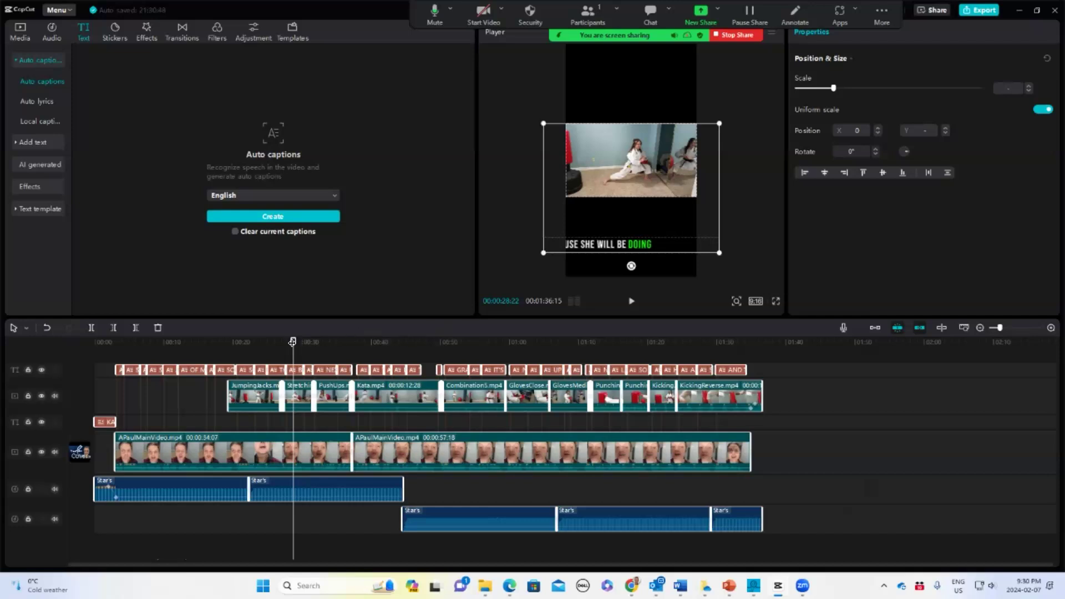
{"action": "left_click_drag", "start_coordinate": [342, 343], "coordinate": [54, 412]}
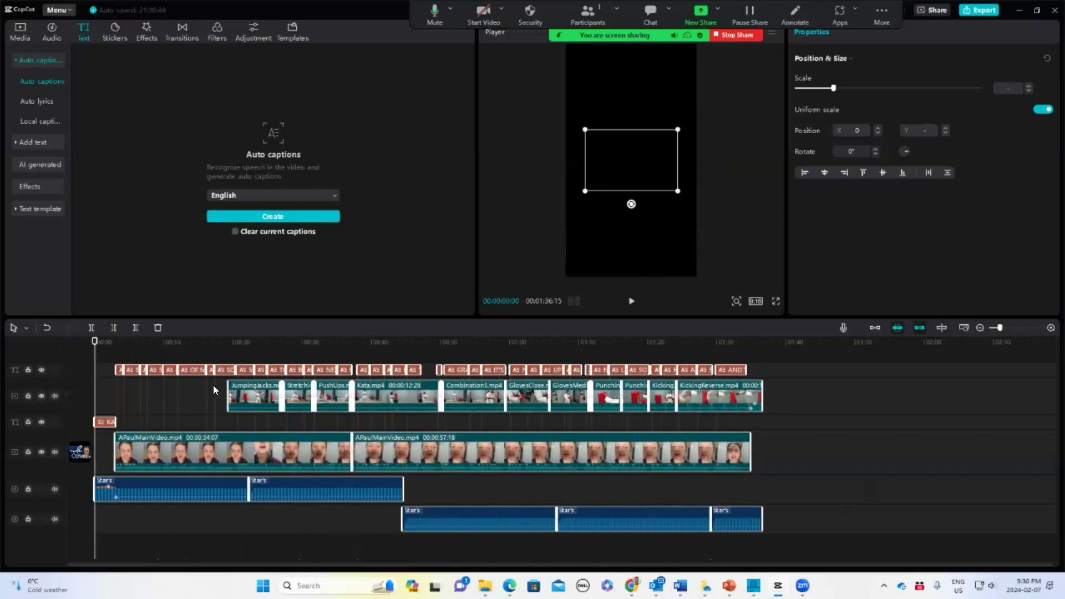
{"action": "left_click_drag", "start_coordinate": [94, 342], "coordinate": [198, 386]}
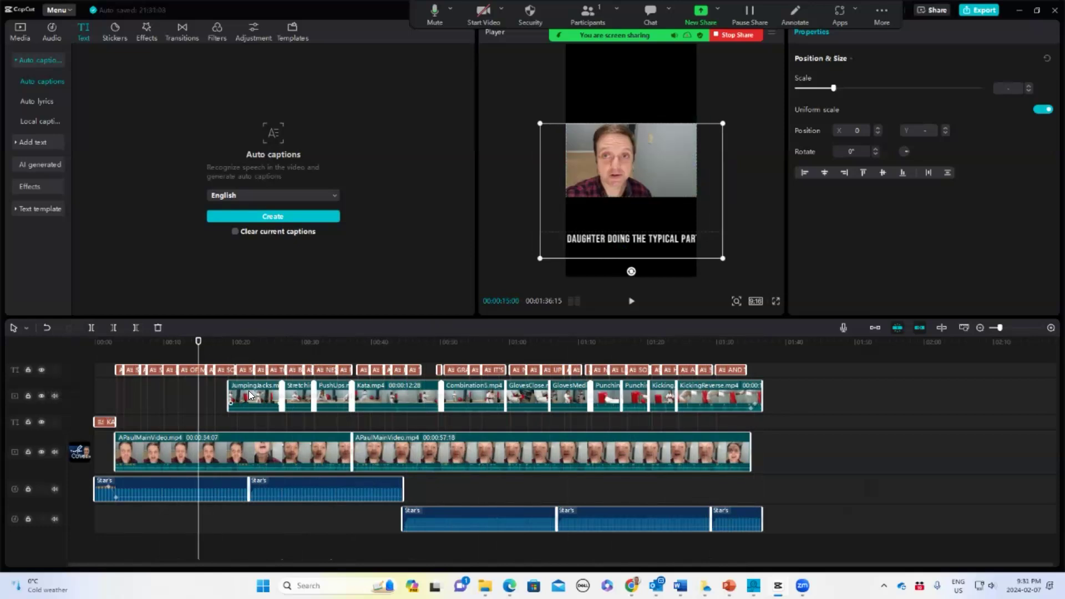
{"action": "left_click", "coordinate": [618, 175]}
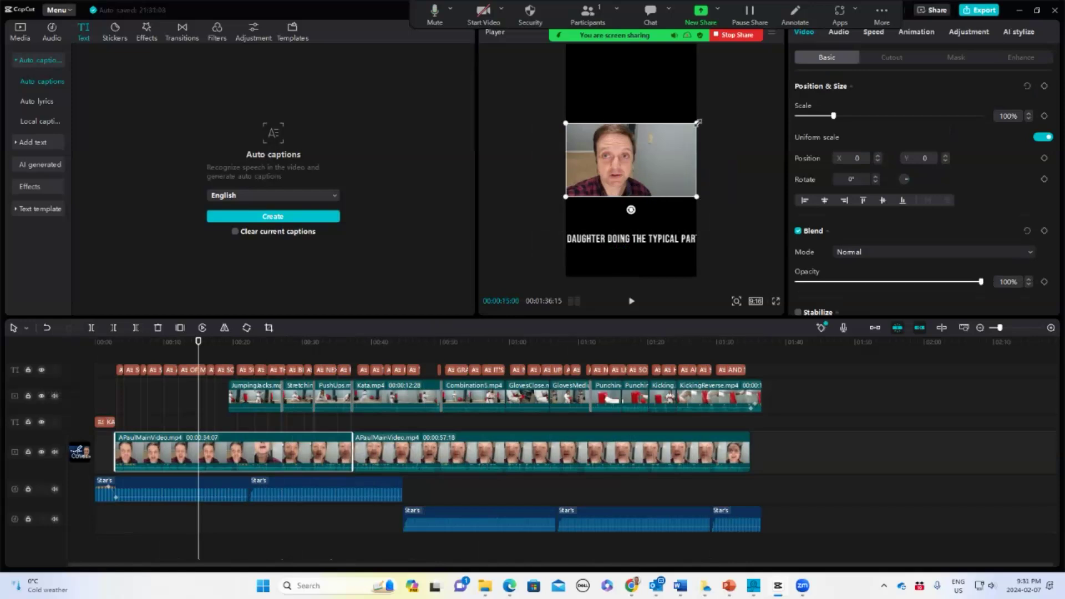
{"action": "left_click_drag", "start_coordinate": [697, 122], "coordinate": [690, 24]}
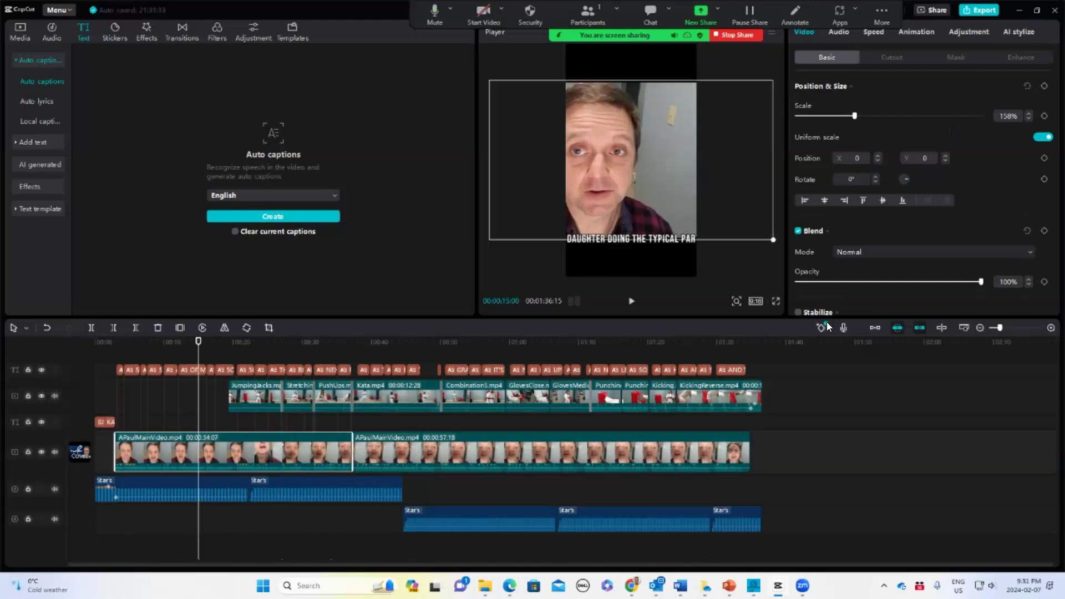
{"action": "left_click_drag", "start_coordinate": [857, 340], "coordinate": [860, 342]}
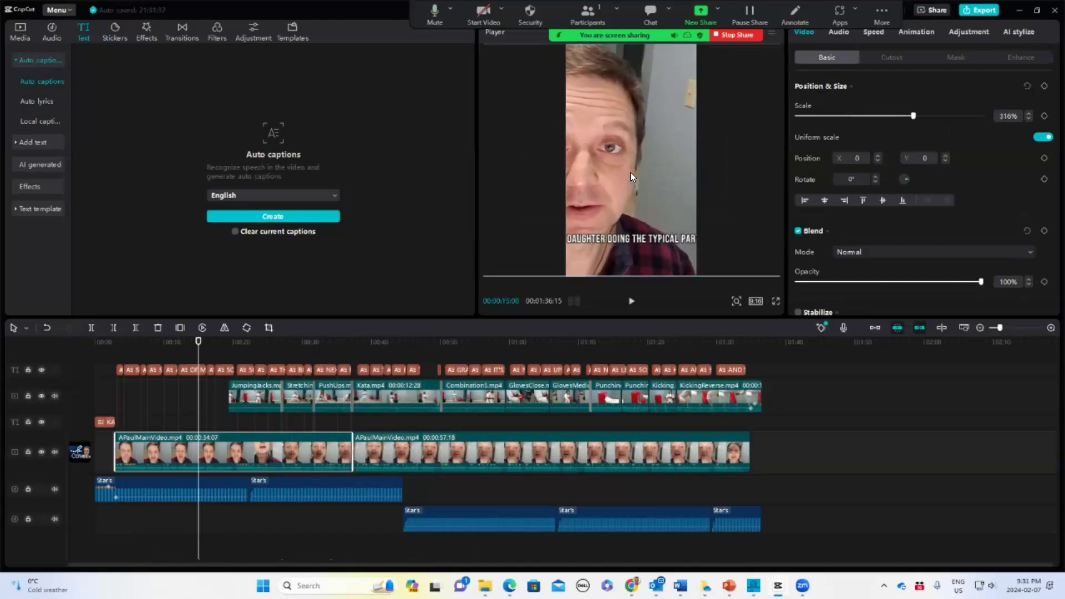
{"action": "left_click_drag", "start_coordinate": [603, 167], "coordinate": [652, 169]}
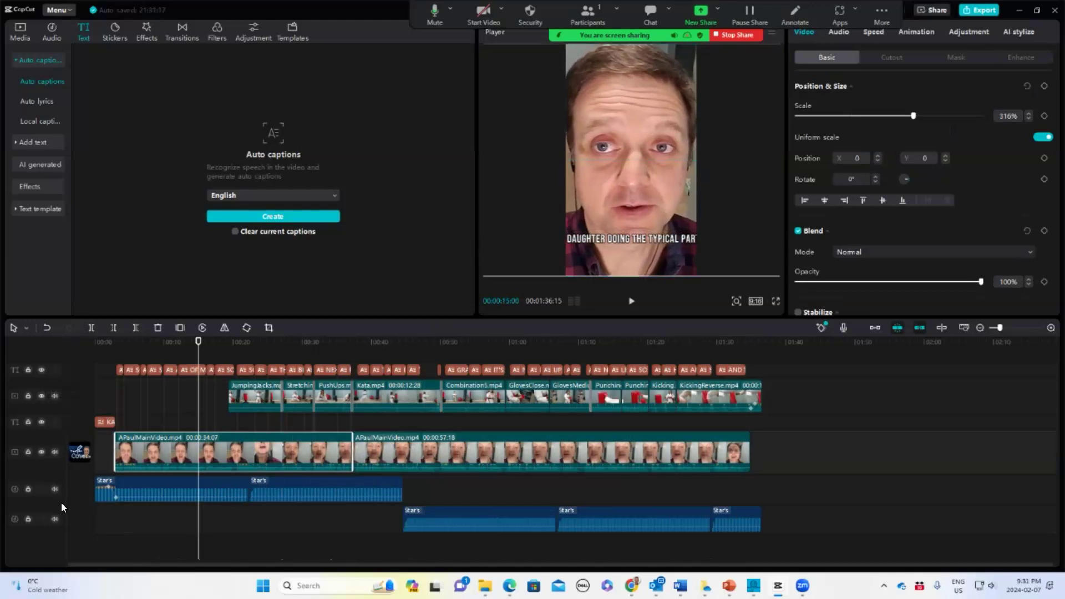
Select the second main-video clip and scrub through it to check its framing
{"action": "left_click", "coordinate": [438, 450]}
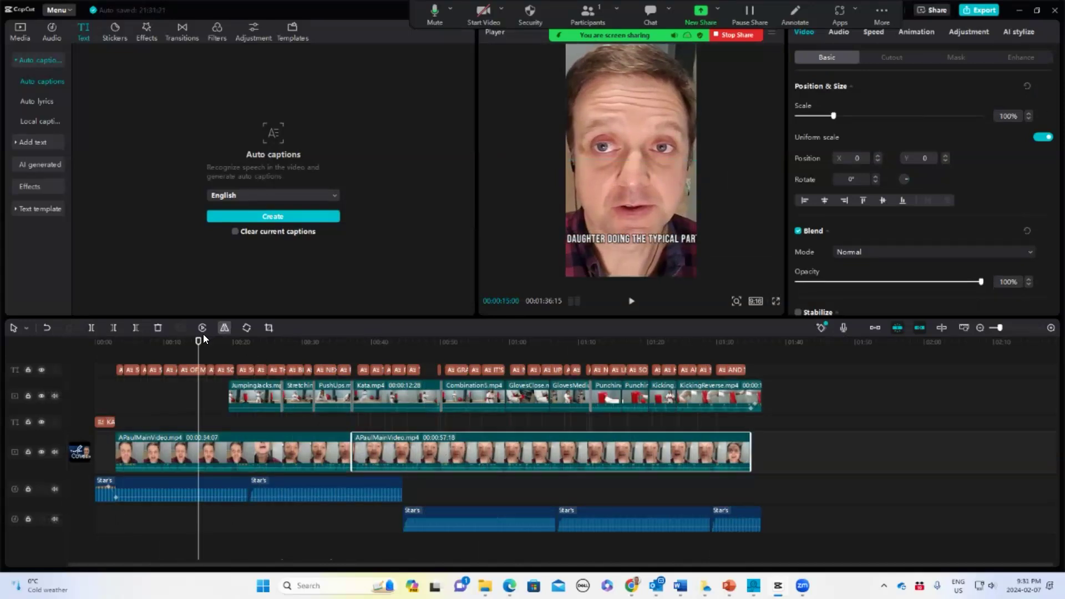
{"action": "left_click_drag", "start_coordinate": [199, 341], "coordinate": [475, 359]}
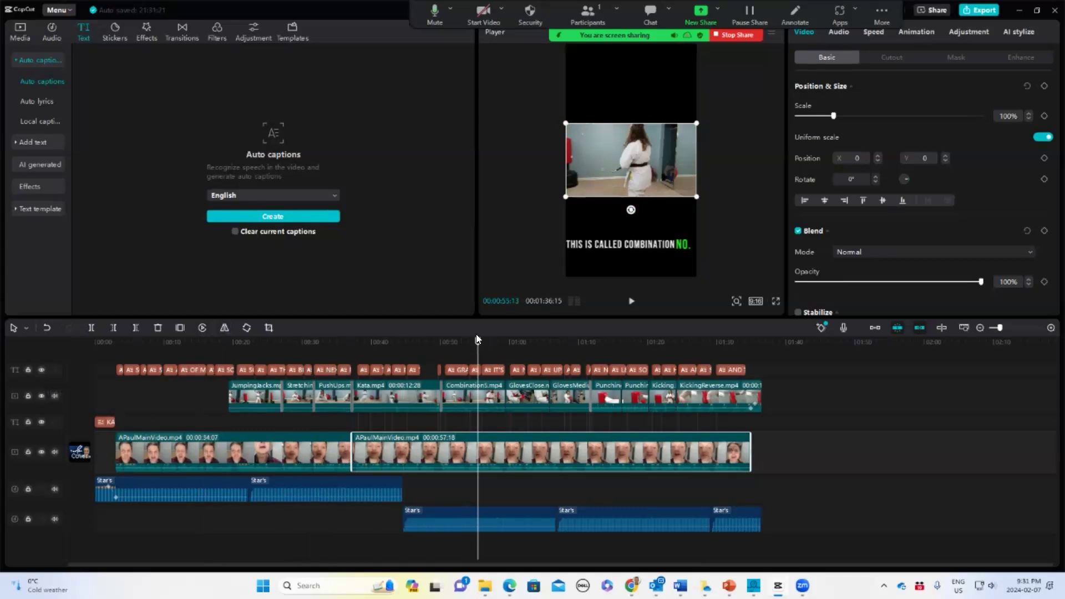
{"action": "left_click_drag", "start_coordinate": [477, 339], "coordinate": [316, 365]}
{"action": "left_click_drag", "start_coordinate": [238, 372], "coordinate": [86, 455]}
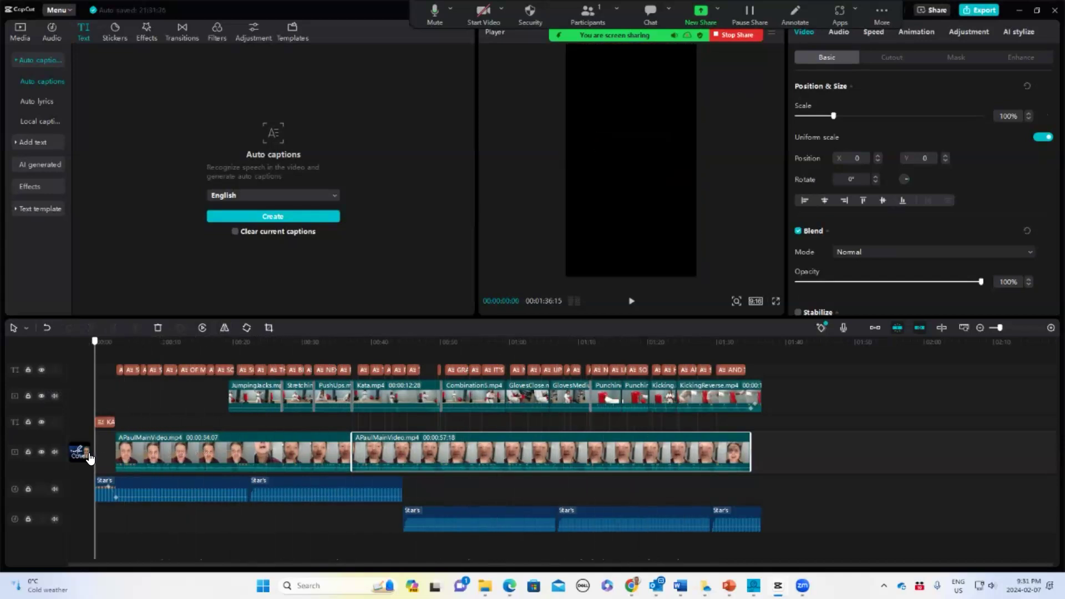
Select all exercise clips on the overlay track and group them
{"action": "left_click_drag", "start_coordinate": [216, 389], "coordinate": [780, 418]}
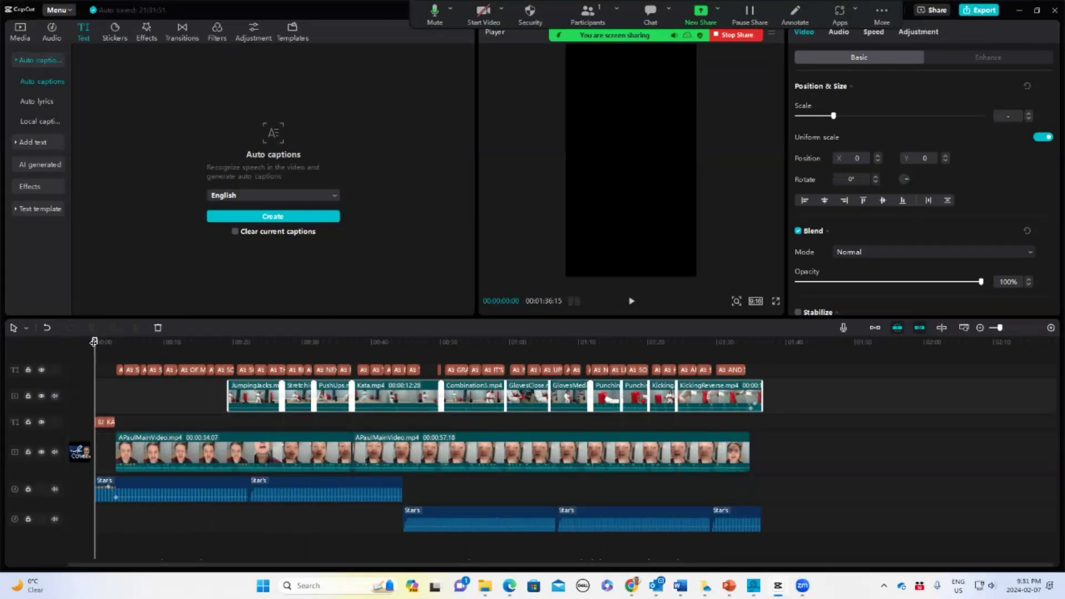
{"action": "left_click_drag", "start_coordinate": [95, 342], "coordinate": [221, 348]}
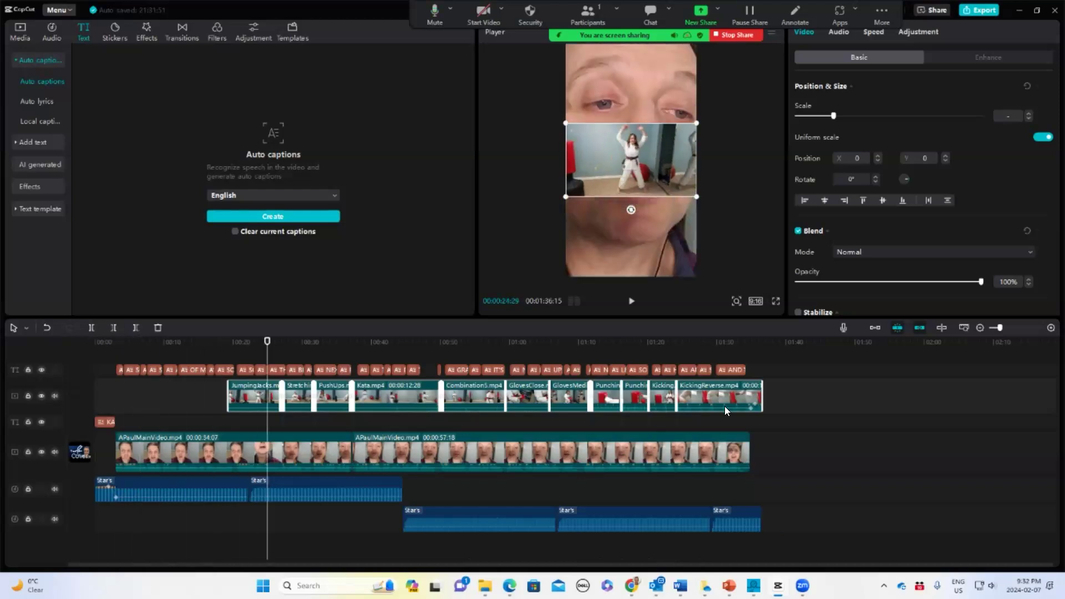
{"action": "right_click", "coordinate": [711, 394]}
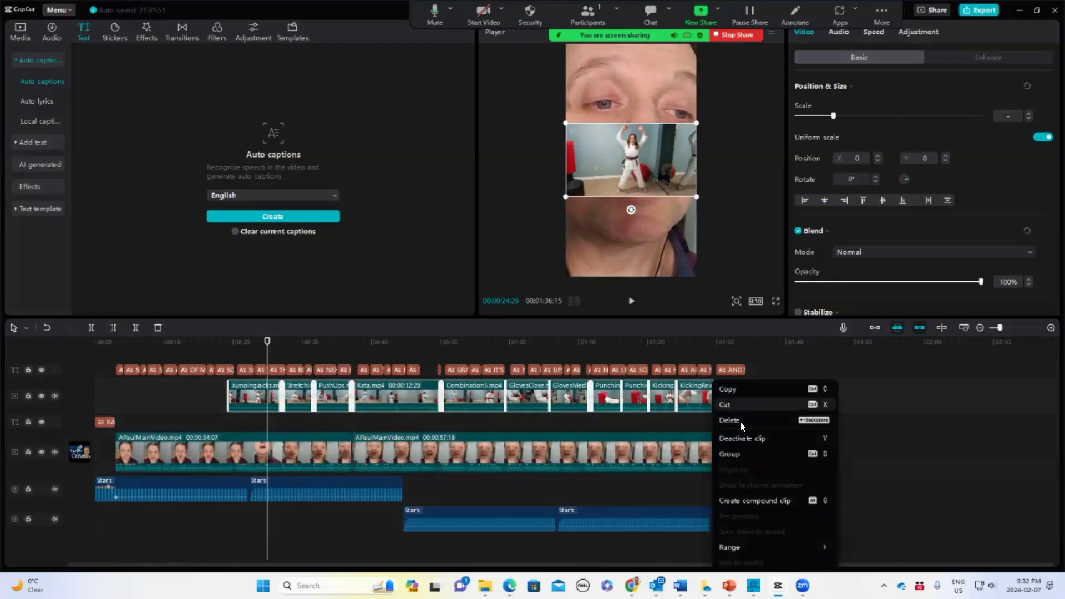
{"action": "left_click", "coordinate": [739, 452]}
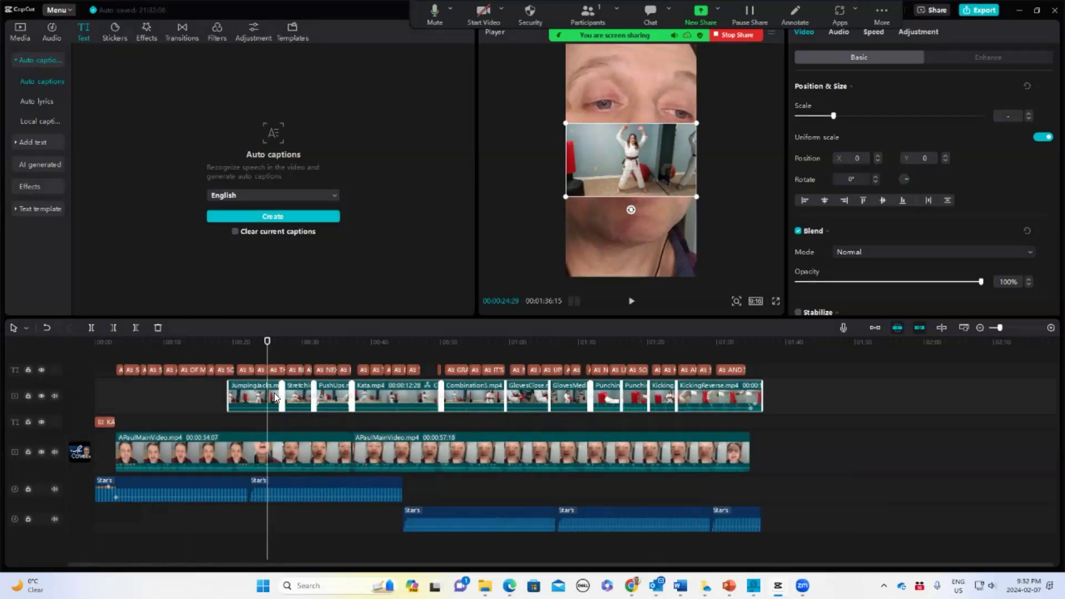
Enlarge the Jumping Jacks clip so it fills the vertical frame
{"action": "left_click", "coordinate": [255, 394]}
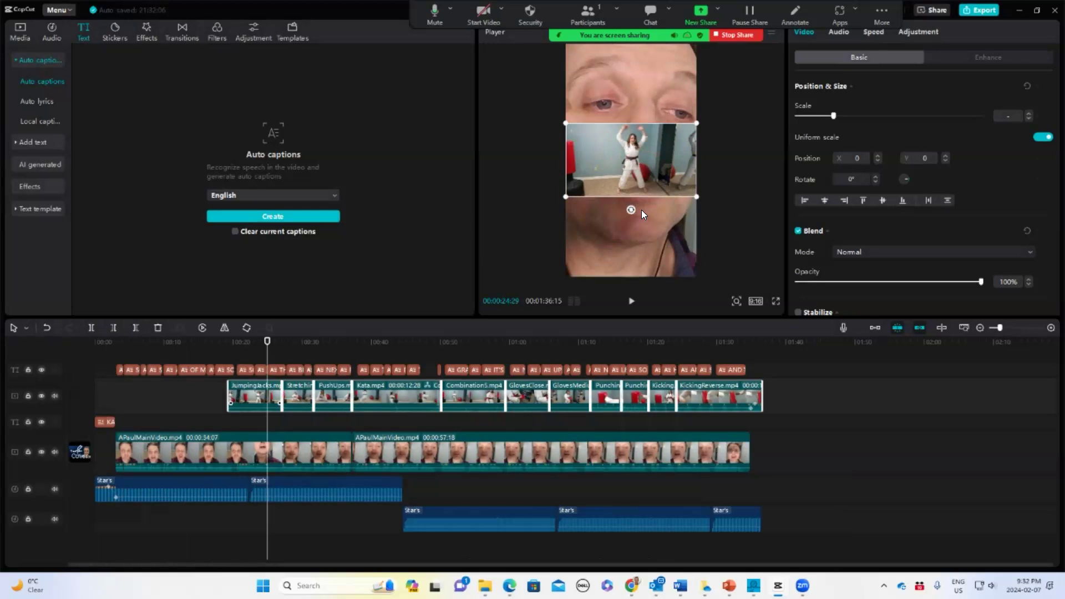
{"action": "left_click_drag", "start_coordinate": [697, 197], "coordinate": [704, 269]}
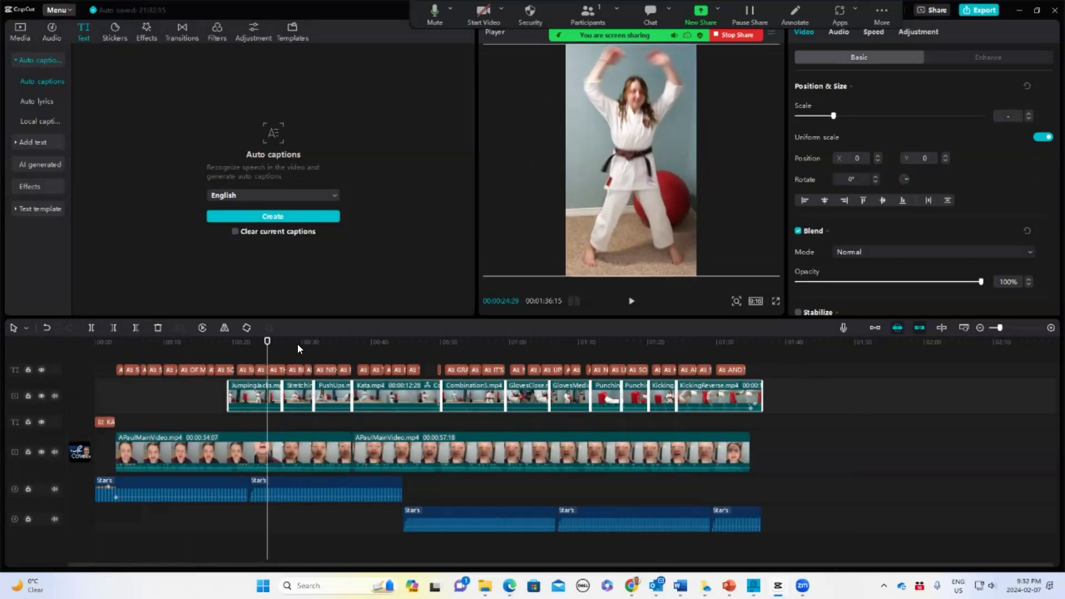
{"action": "left_click_drag", "start_coordinate": [267, 341], "coordinate": [297, 344]}
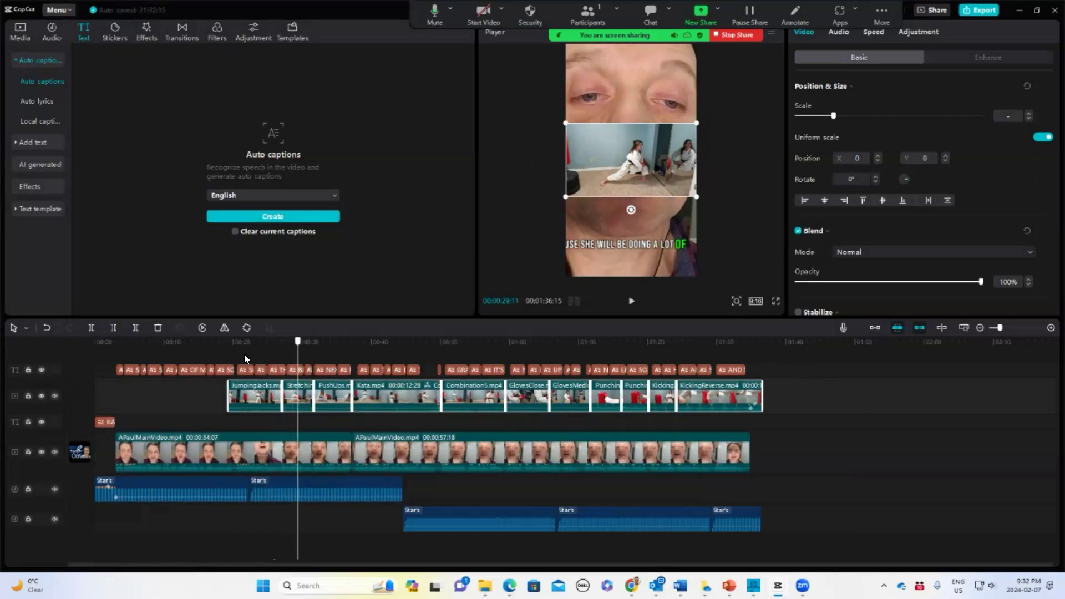
Enlarge the Stretching clip so it fills the vertical frame and adjust its position
{"action": "left_click", "coordinate": [215, 382]}
{"action": "left_click", "coordinate": [322, 392]}
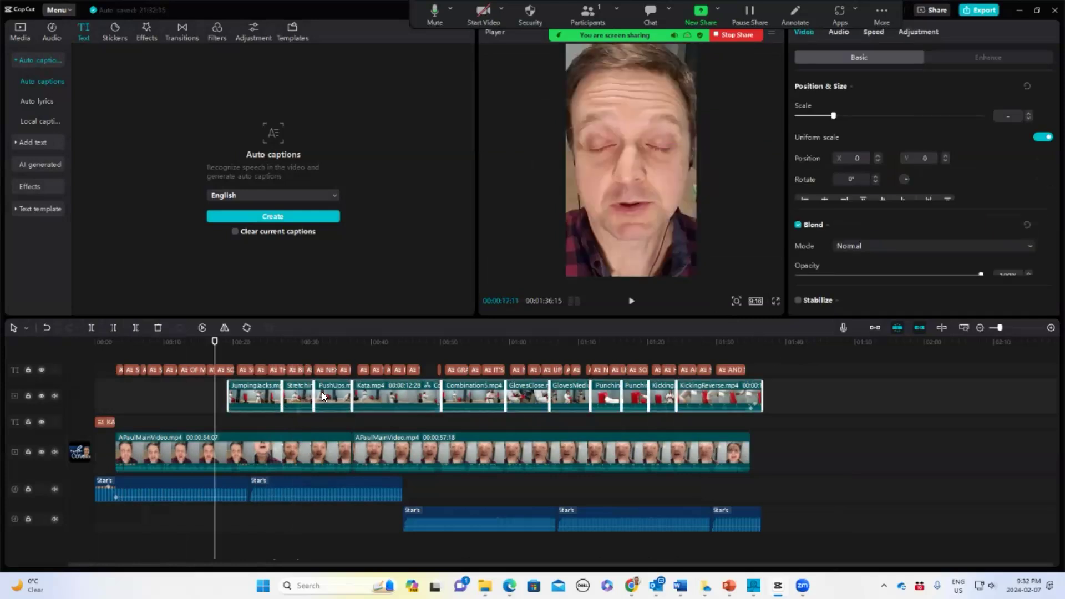
{"action": "left_click", "coordinate": [315, 423]}
{"action": "left_click_drag", "start_coordinate": [301, 425], "coordinate": [286, 401]}
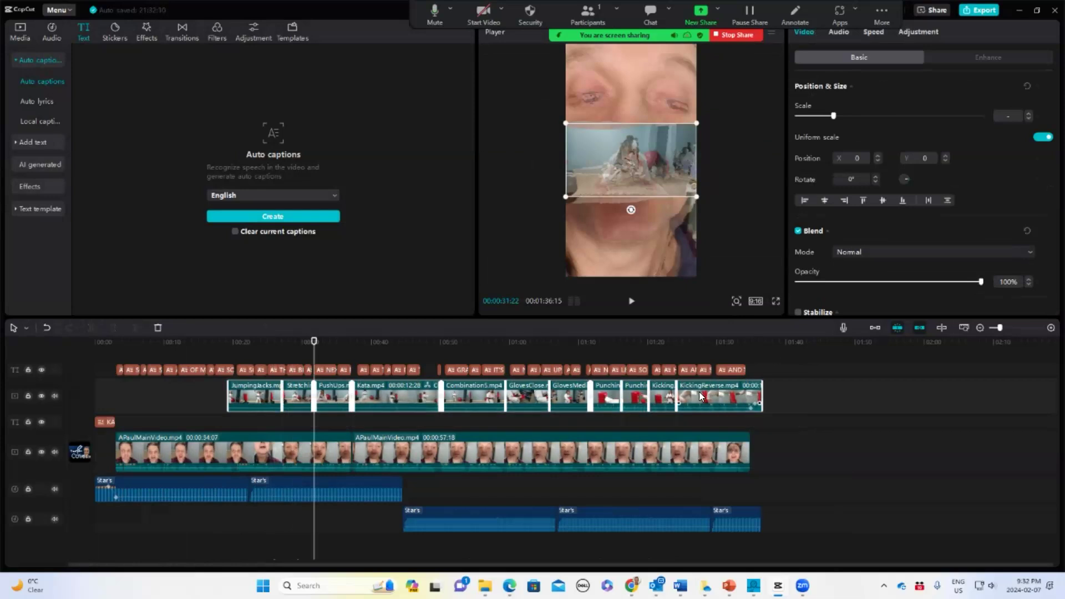
{"action": "right_click", "coordinate": [699, 392]}
{"action": "left_click", "coordinate": [892, 422]}
{"action": "left_click", "coordinate": [290, 387]}
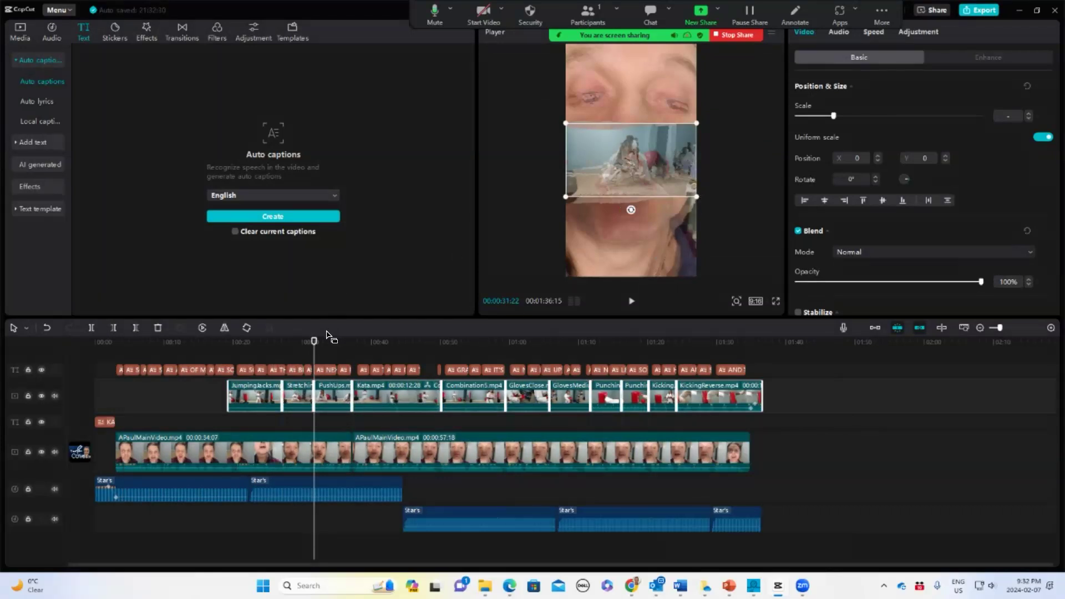
{"action": "mouse_move", "coordinate": [312, 335]}
{"action": "left_mouse_down"}
{"action": "mouse_move", "coordinate": [328, 337]}
{"action": "mouse_move", "coordinate": [294, 338]}
{"action": "left_mouse_up"}
{"action": "left_click_drag", "start_coordinate": [566, 196], "coordinate": [480, 314]}
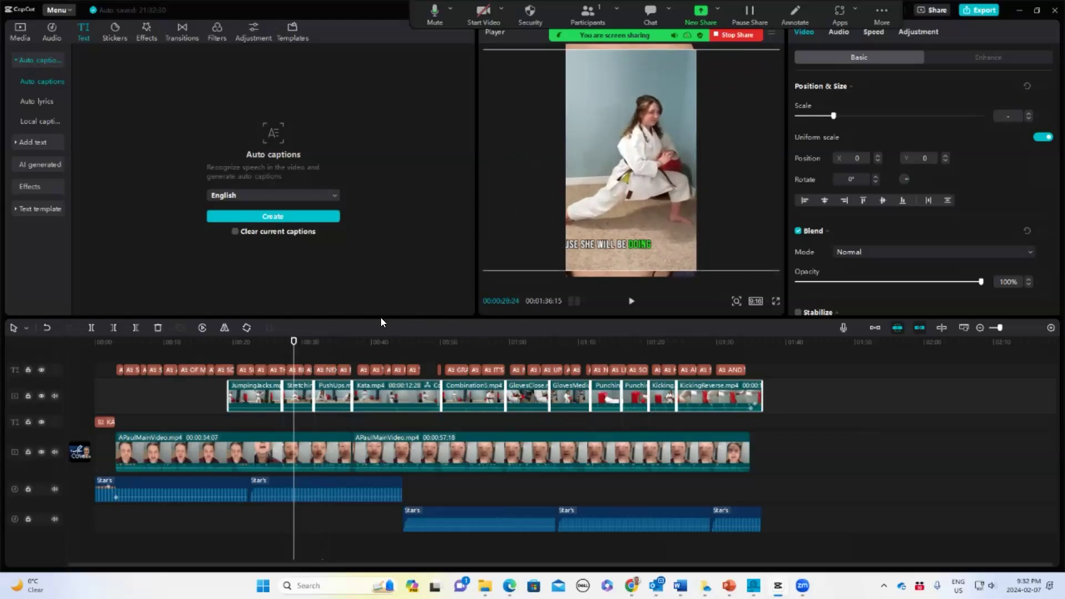
{"action": "mouse_move", "coordinate": [596, 186]}
{"action": "left_mouse_down"}
{"action": "mouse_move", "coordinate": [616, 189]}
{"action": "mouse_move", "coordinate": [590, 192]}
{"action": "left_mouse_up"}
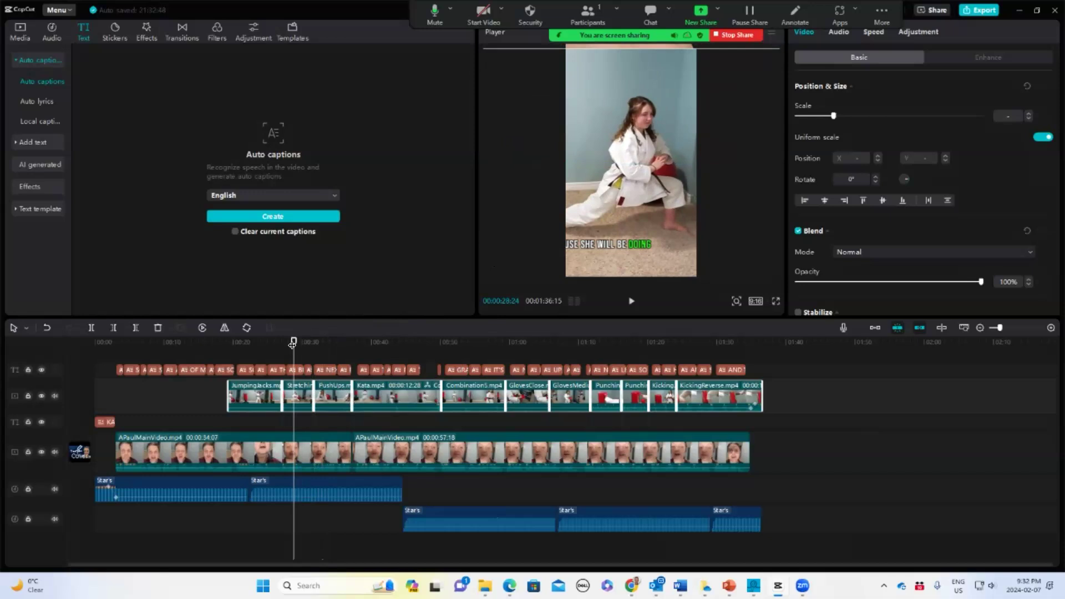
Enlarge the Kata clip so it fills the vertical frame
{"action": "left_click_drag", "start_coordinate": [294, 343], "coordinate": [335, 344]}
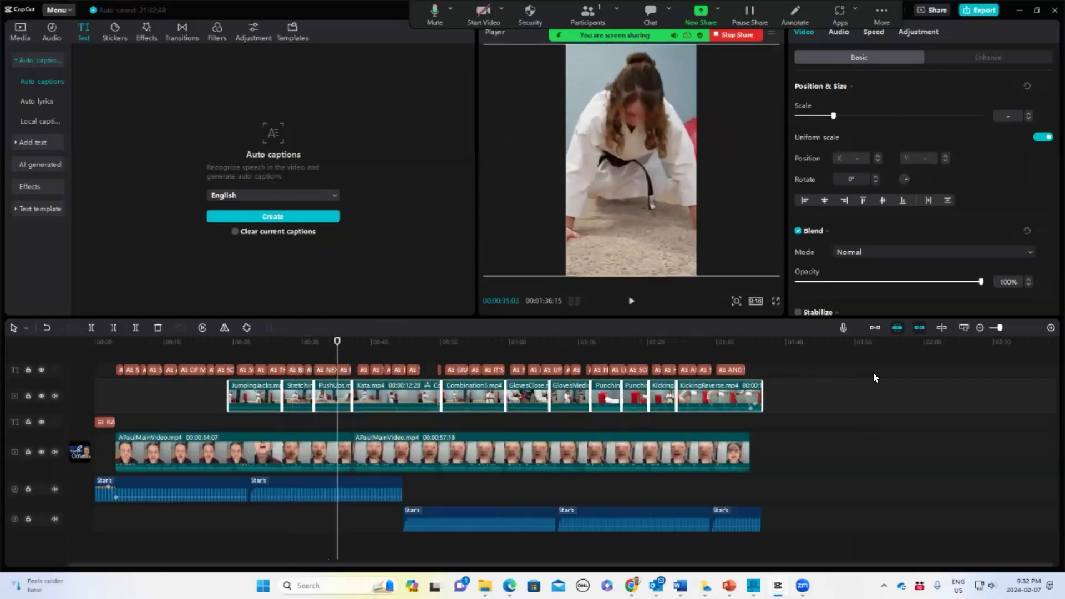
{"action": "left_click_drag", "start_coordinate": [336, 337], "coordinate": [375, 341]}
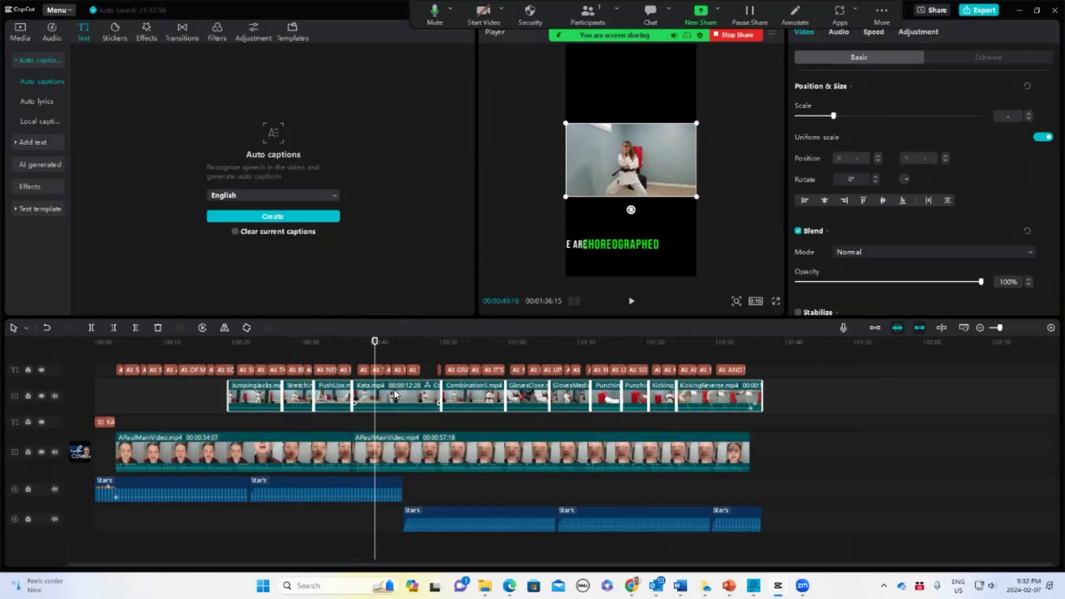
{"action": "left_click_drag", "start_coordinate": [696, 196], "coordinate": [788, 286]}
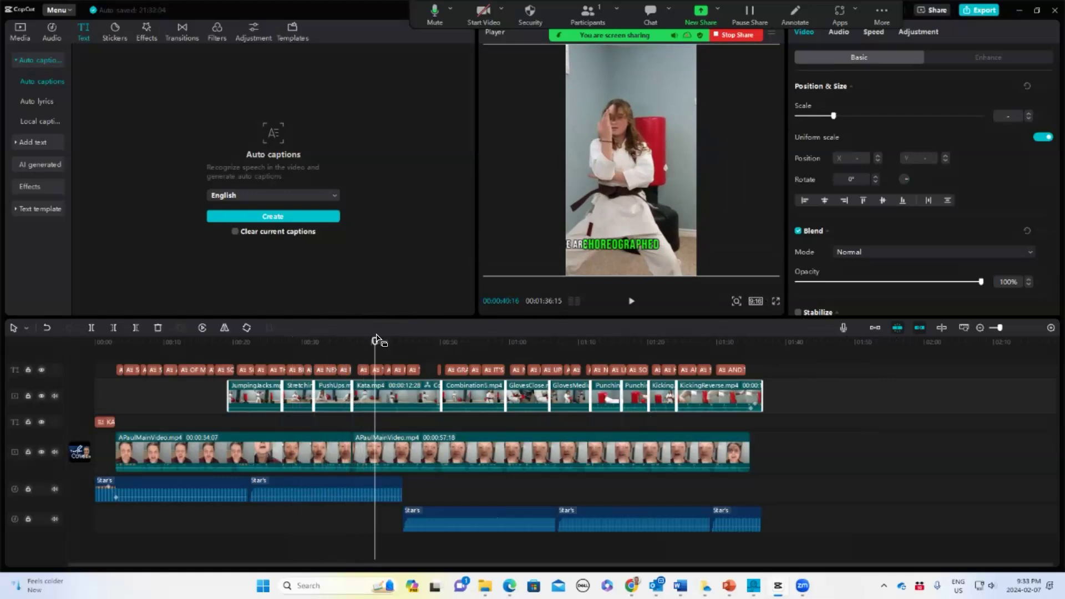
Enlarge the Combination5 clip so it fills the vertical frame
{"action": "left_click_drag", "start_coordinate": [374, 335], "coordinate": [473, 339]}
{"action": "left_click", "coordinate": [488, 387]}
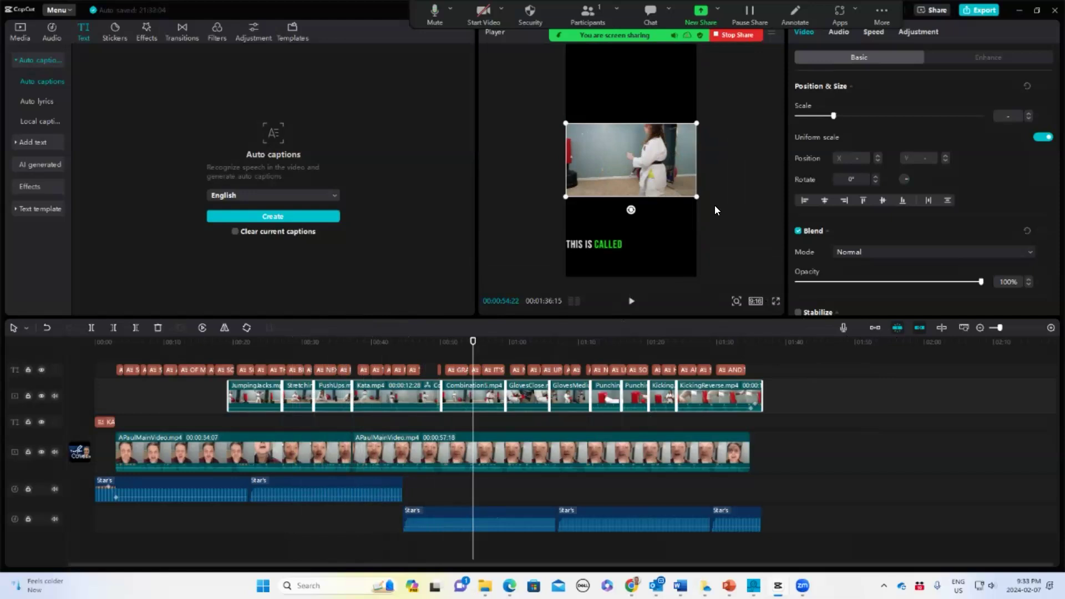
{"action": "left_click_drag", "start_coordinate": [697, 196], "coordinate": [884, 346]}
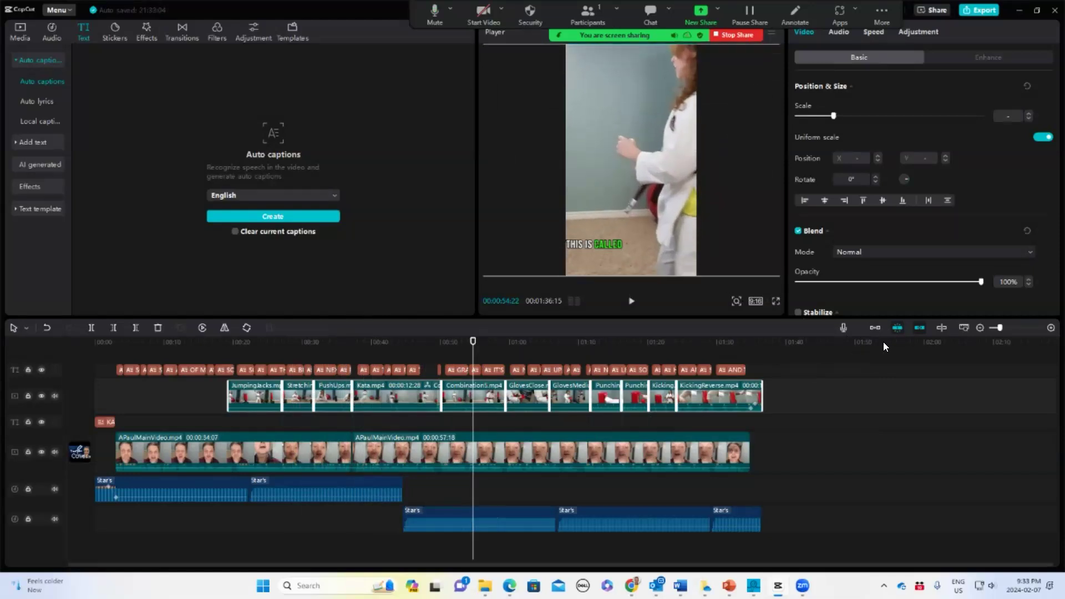
Enlarge the GlovesClose clip so it fills the vertical frame
{"action": "left_click_drag", "start_coordinate": [469, 335], "coordinate": [535, 391]}
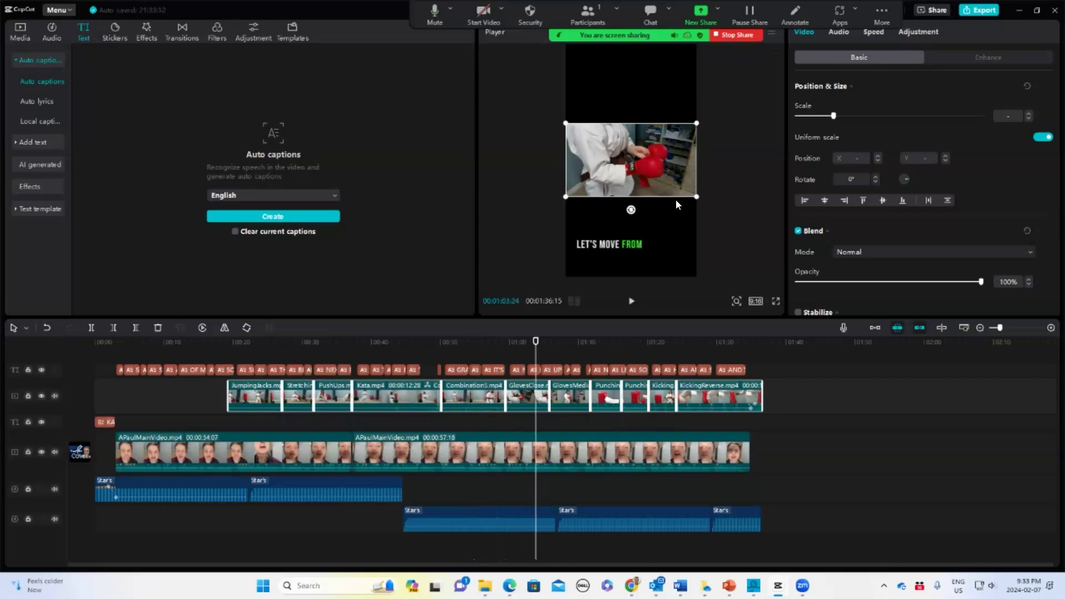
{"action": "left_click_drag", "start_coordinate": [697, 196], "coordinate": [912, 333]}
Enlarge the GlovesMedium clip so it fills the vertical frame and shift its position down
{"action": "left_click_drag", "start_coordinate": [536, 343], "coordinate": [574, 343]}
{"action": "left_click_drag", "start_coordinate": [697, 197], "coordinate": [881, 343]}
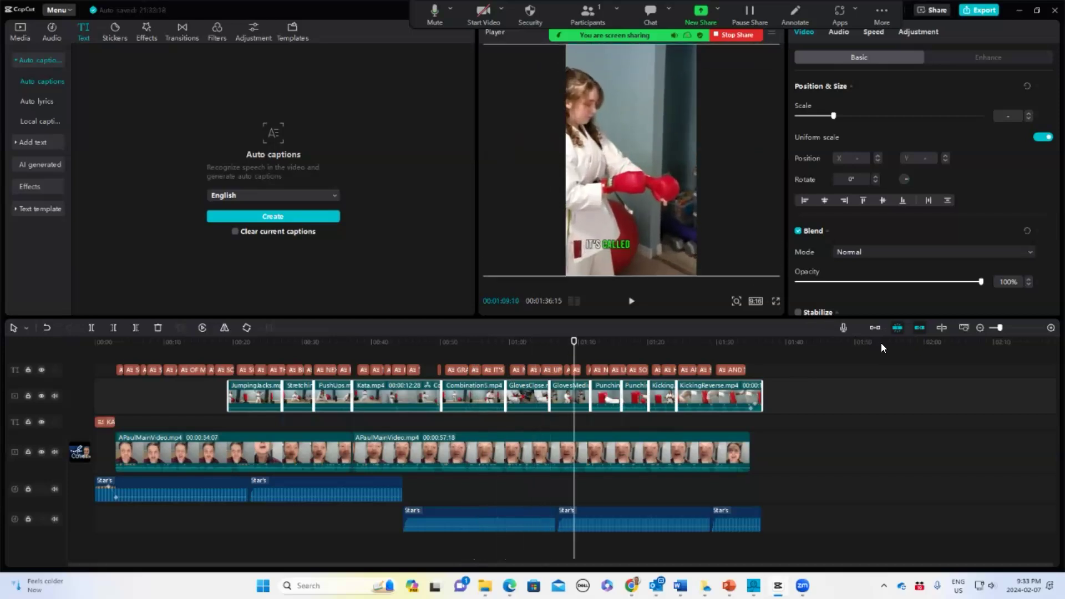
{"action": "left_click_drag", "start_coordinate": [630, 189], "coordinate": [651, 227]}
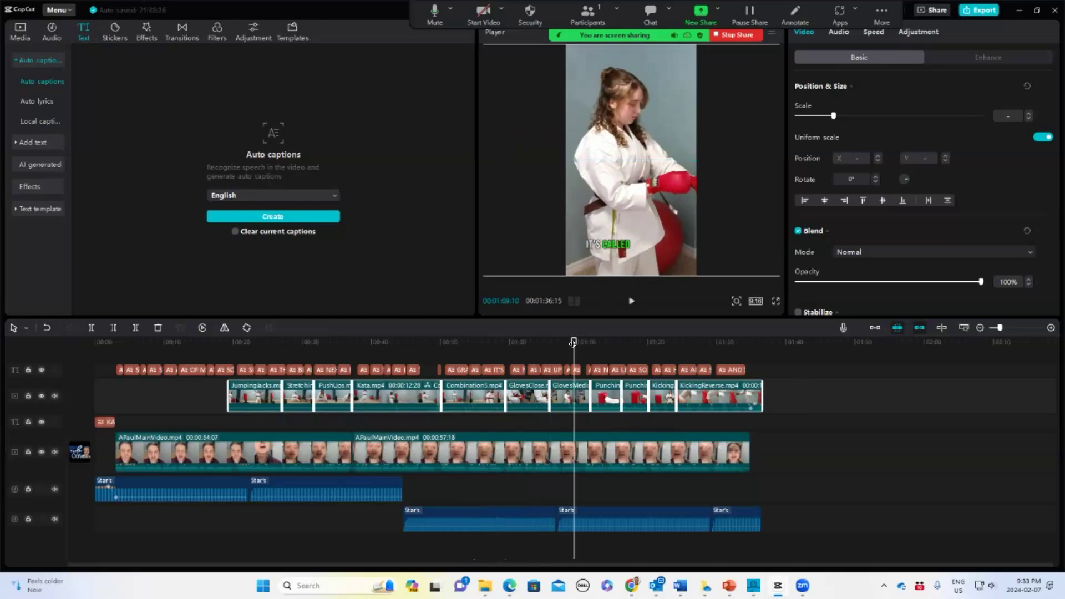
Enlarge the first Punching clip so it fills the vertical frame
{"action": "left_click_drag", "start_coordinate": [573, 341], "coordinate": [605, 341]}
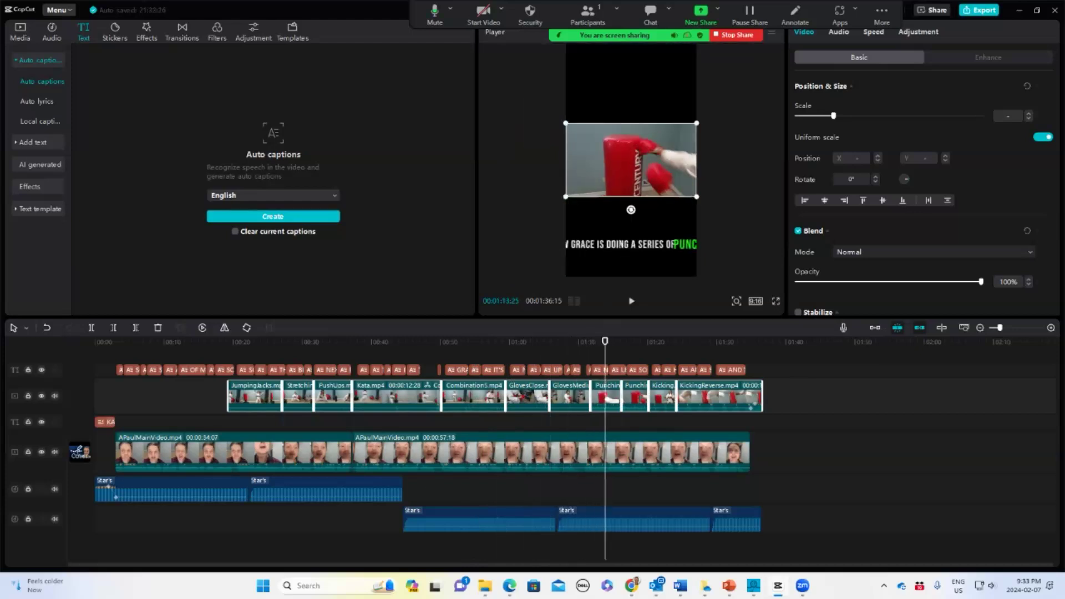
{"action": "left_click_drag", "start_coordinate": [697, 196], "coordinate": [872, 344]}
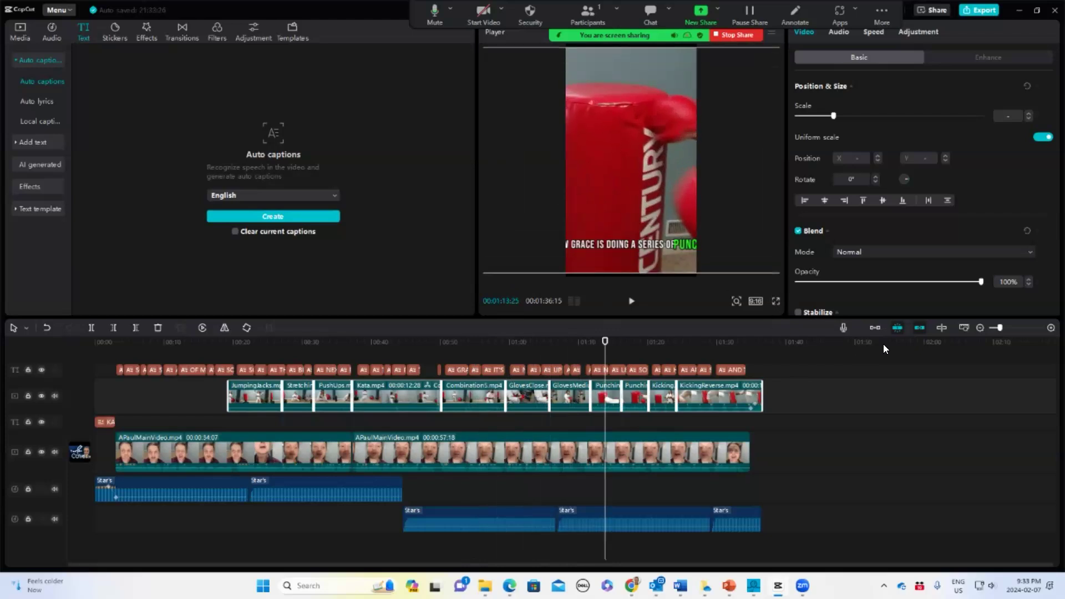